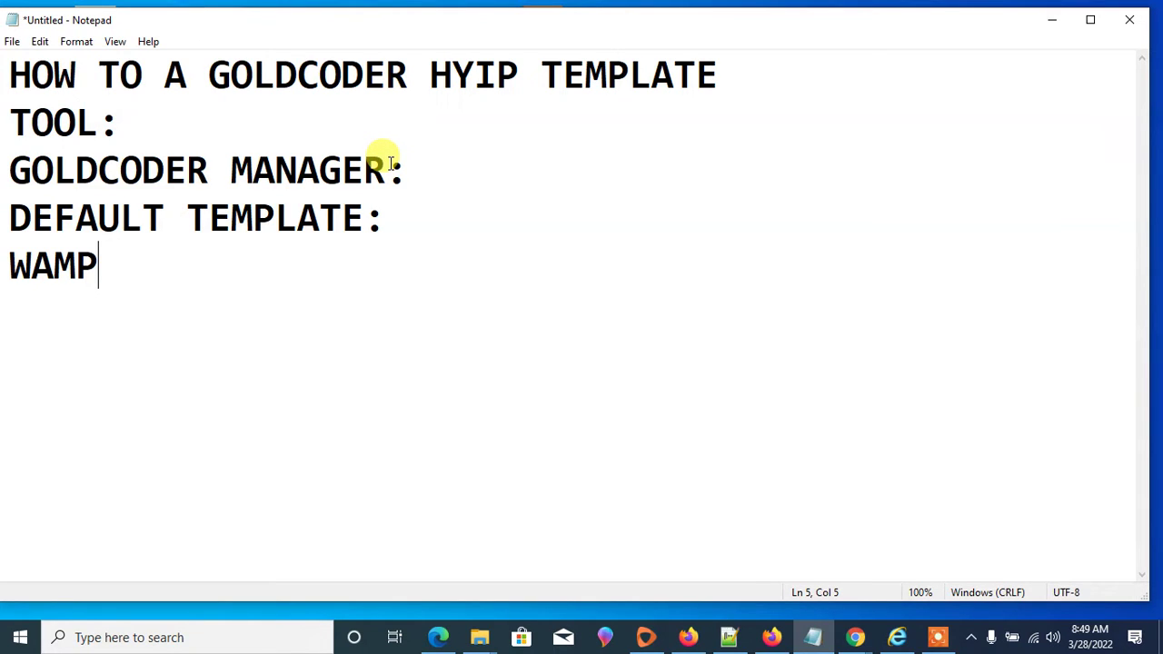
# - Finish the WAMP: heading and add the line 'IDE NOTEPAD ++ OR RAPID PHP'
pyautogui.write(':')
pyautogui.press('Return')
pyautogui.write('I')
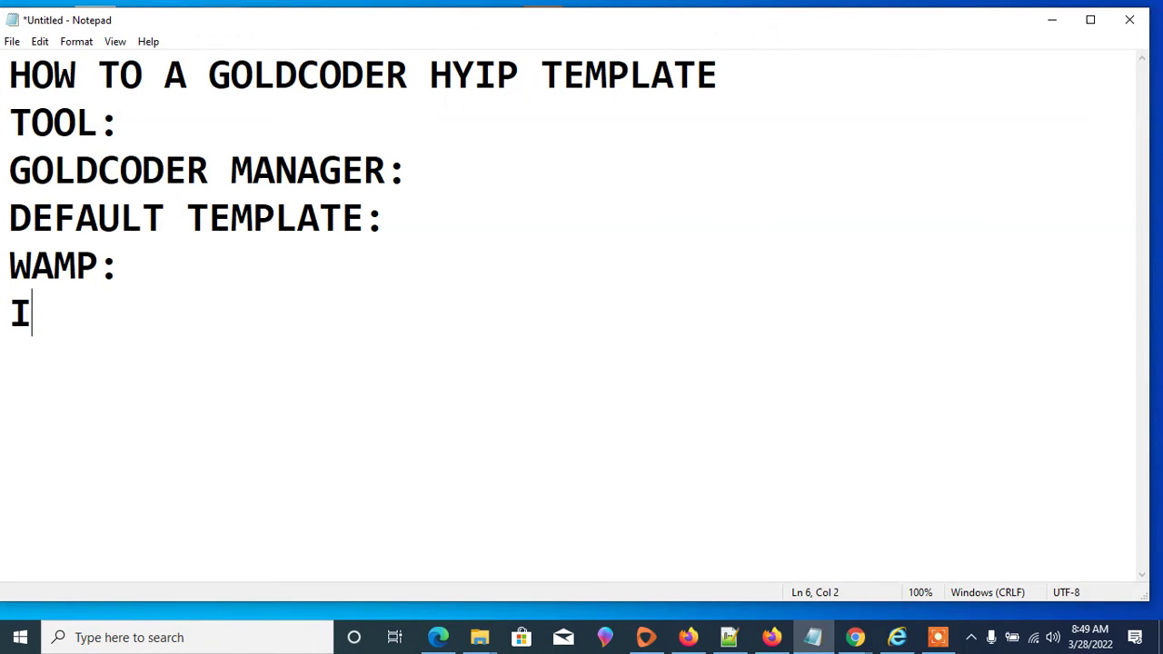
pyautogui.write('DE')
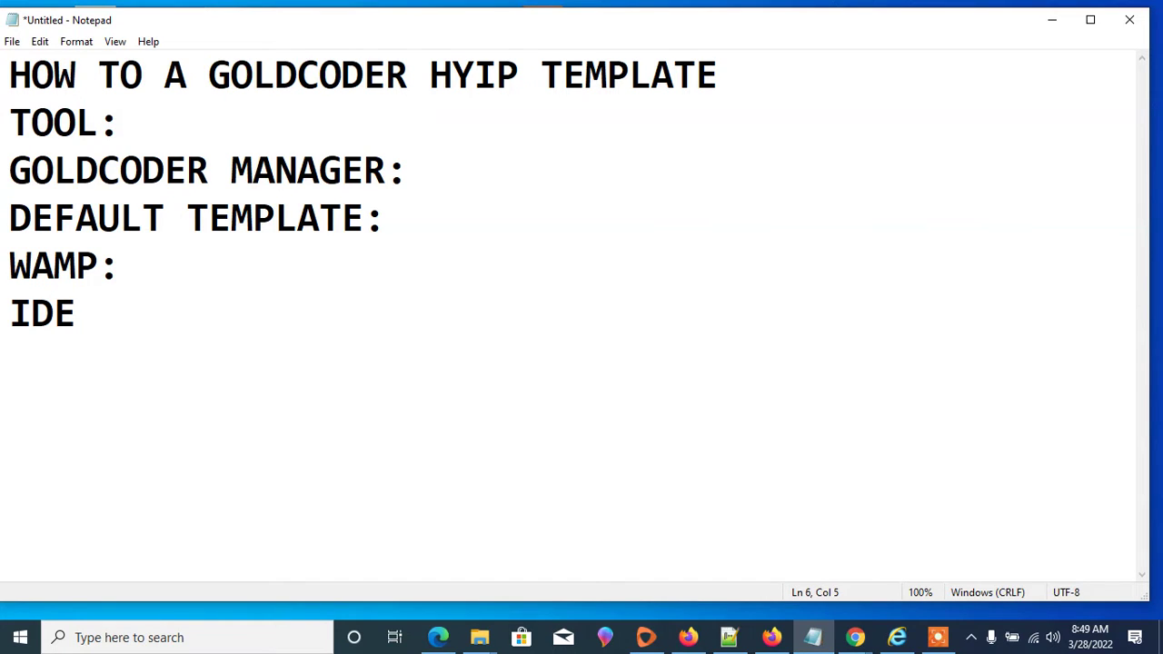
pyautogui.write(' NO')
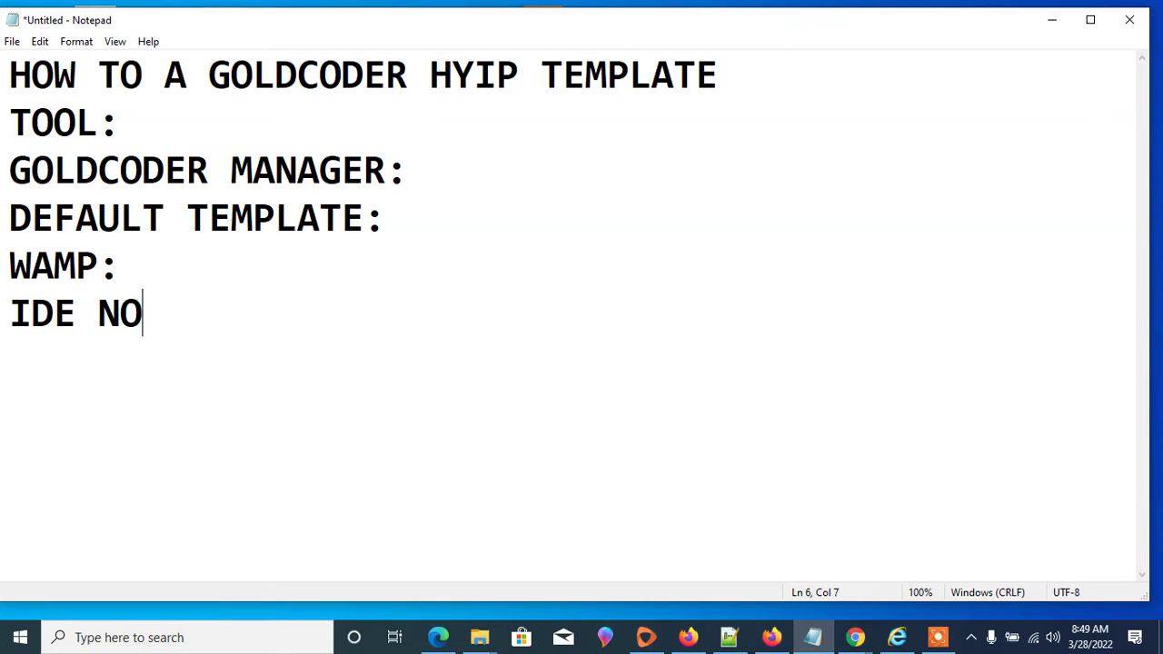
pyautogui.write('TEP')
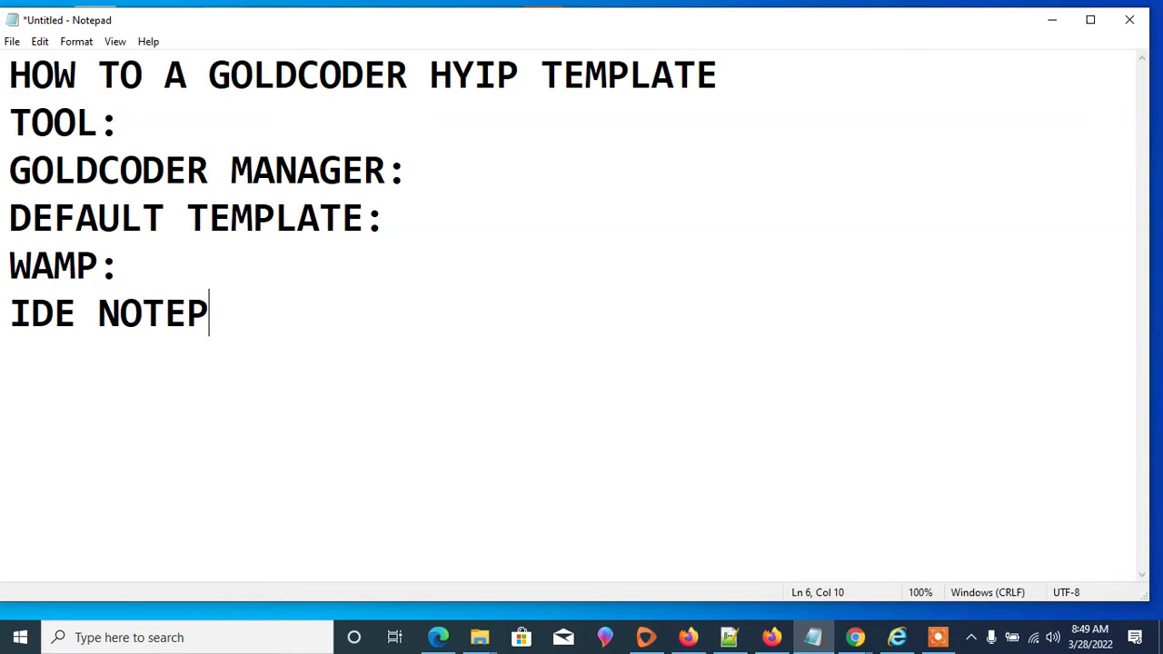
pyautogui.write('AD ')
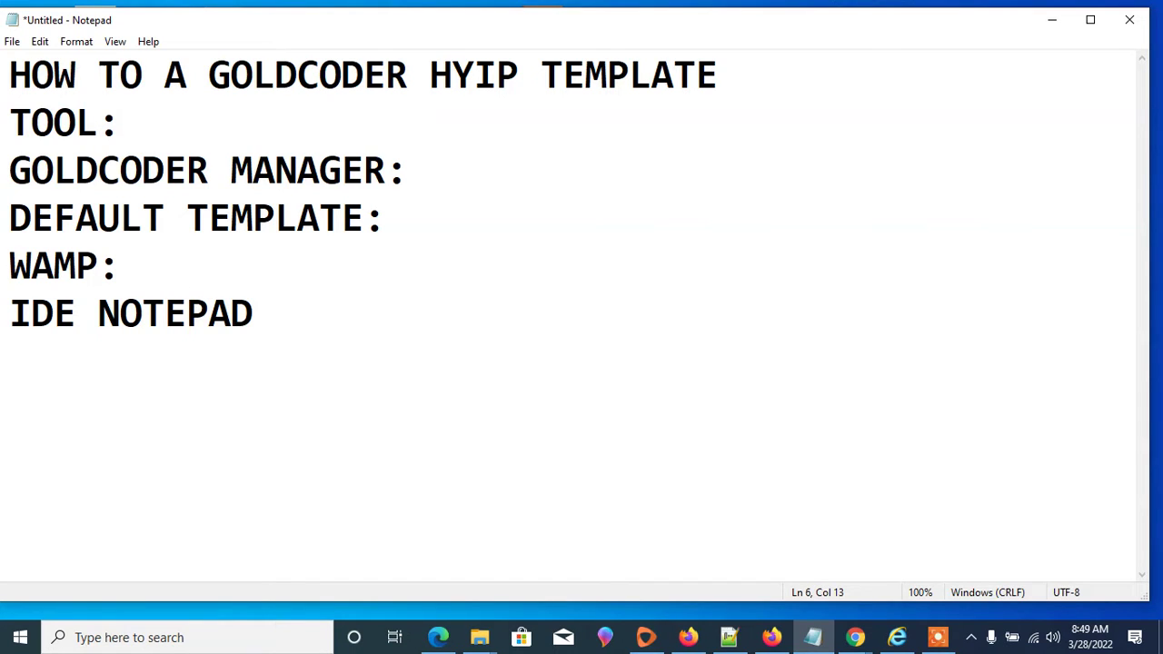
pyautogui.write('++ OR')
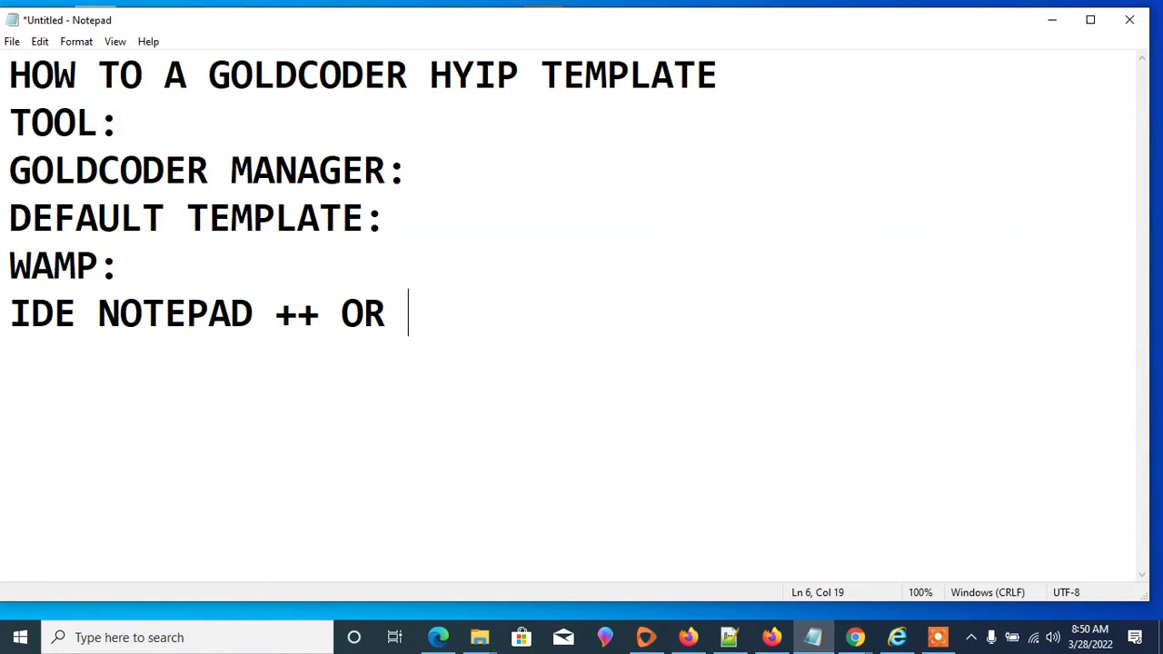
pyautogui.write('RAP')
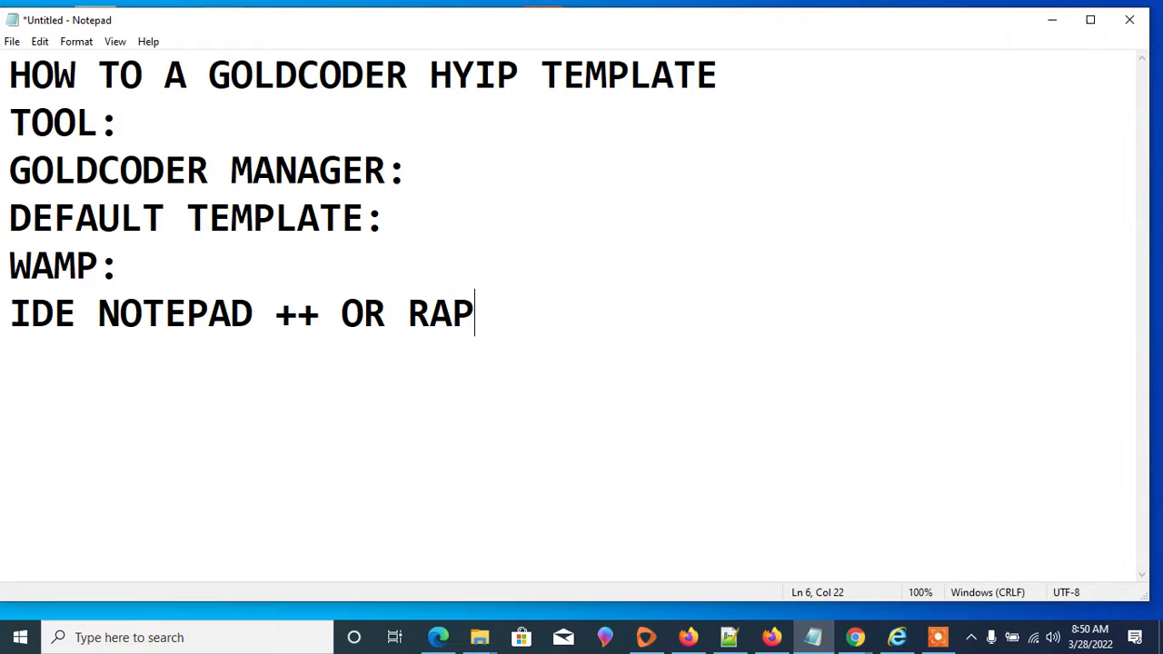
pyautogui.write('ID PHP')
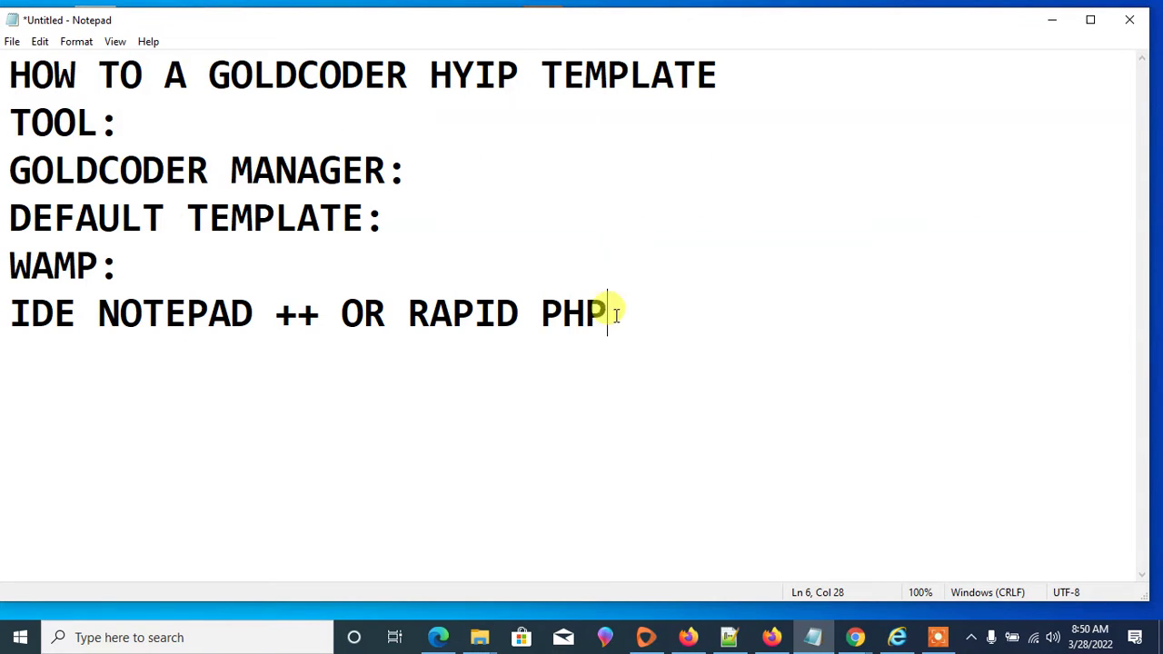
# - Highlight the IDE line and the words RAPID PHP to point them out
pyautogui.moveTo(605, 309); pyautogui.dragTo(8, 290)
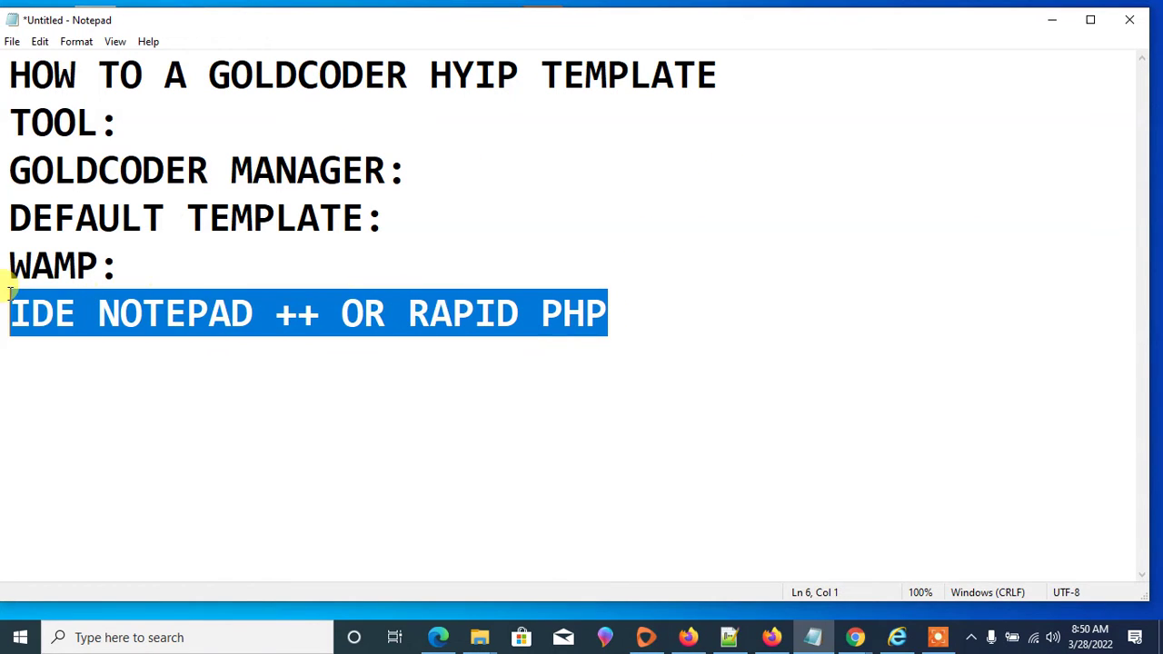
pyautogui.click(442, 297)
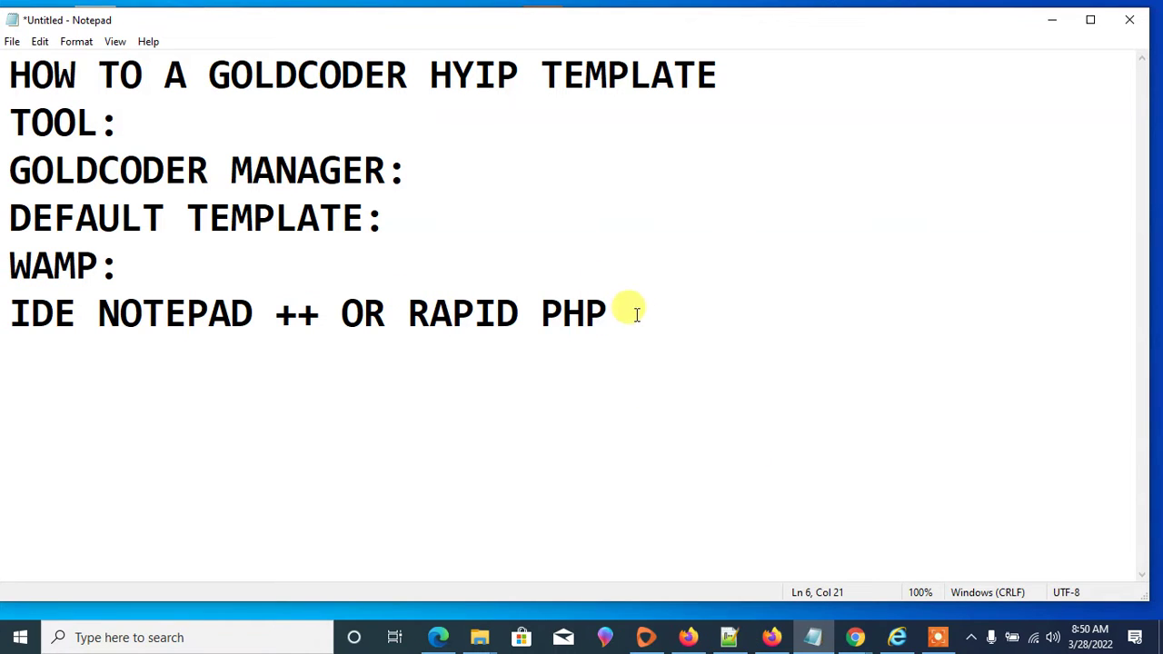
pyautogui.moveTo(621, 309); pyautogui.dragTo(409, 305)
pyautogui.click(318, 298)
pyautogui.moveTo(309, 292); pyautogui.dragTo(96, 312)
pyautogui.click(299, 300)
# - Point out the WAMP:, GOLDCODER MANAGER and DEFAULT TEMPLATE lines, then start a new line after RAPID PHP
pyautogui.moveTo(122, 266); pyautogui.dragTo(8, 263)
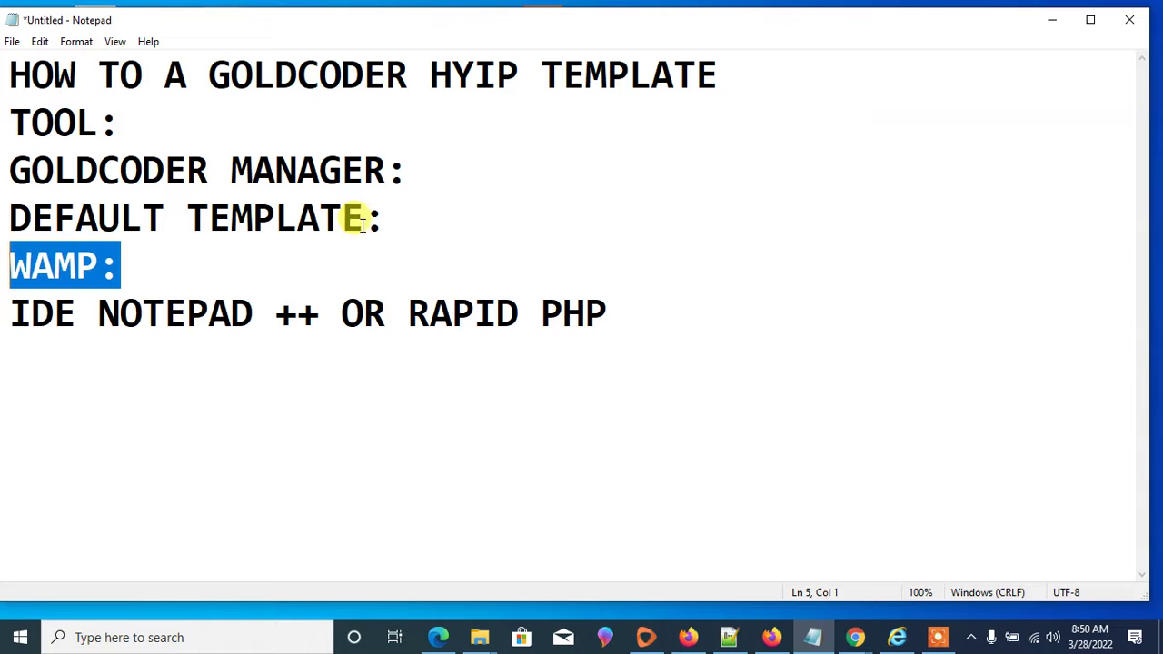
pyautogui.moveTo(393, 220); pyautogui.dragTo(18, 159)
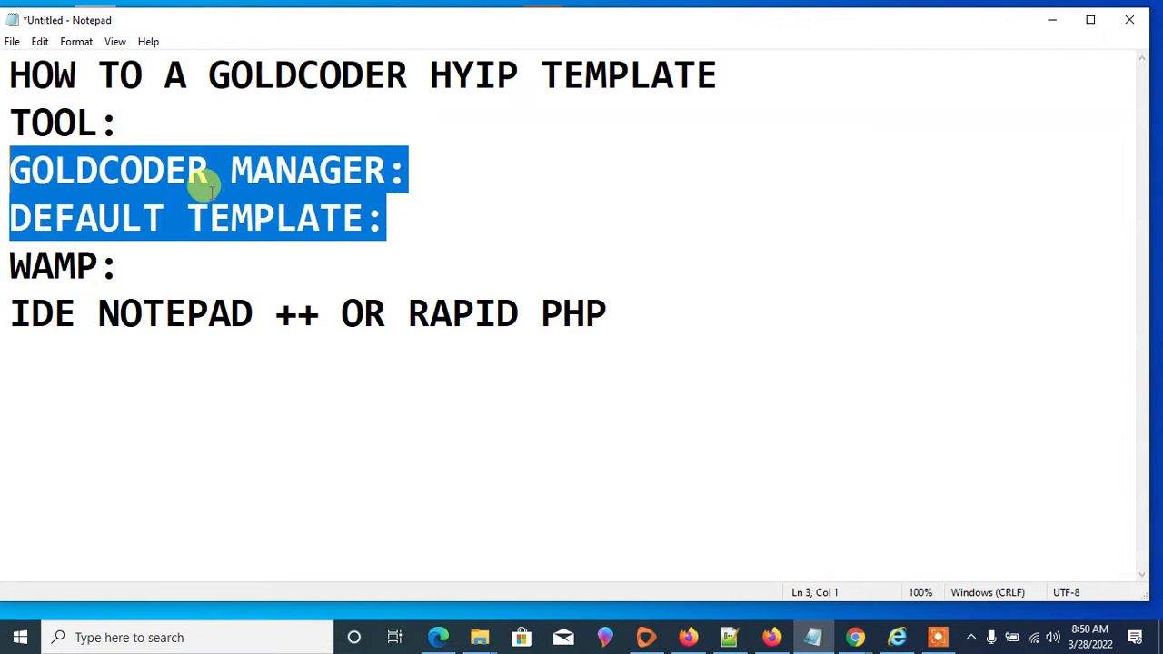
pyautogui.click(482, 197)
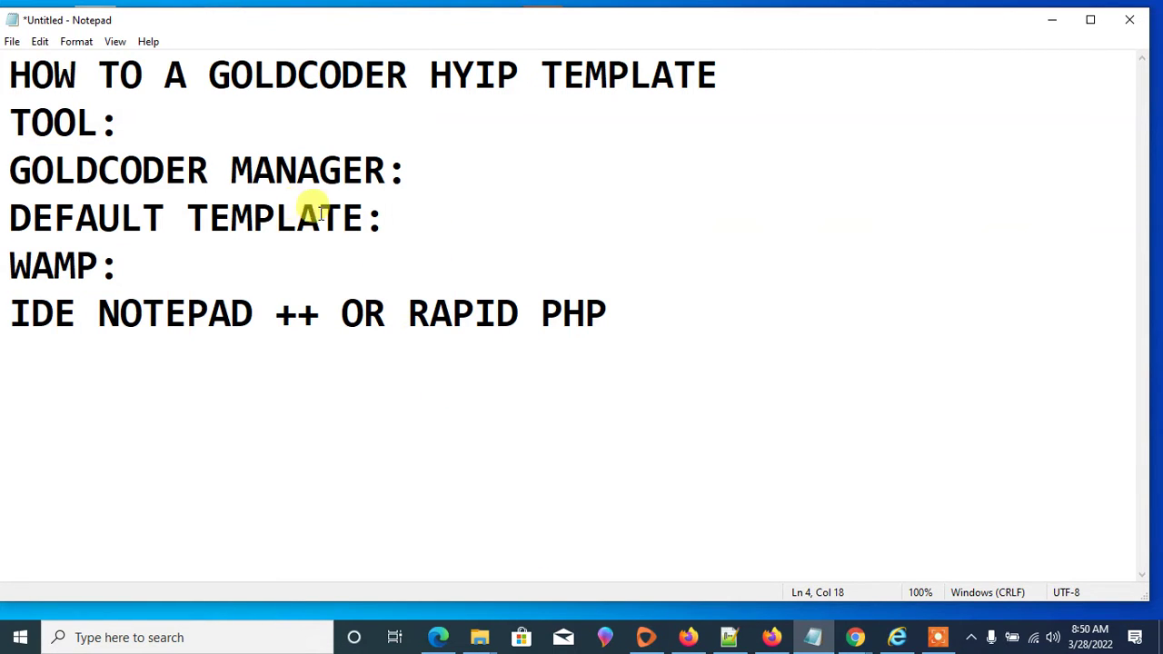
pyautogui.moveTo(399, 312); pyautogui.dragTo(602, 311)
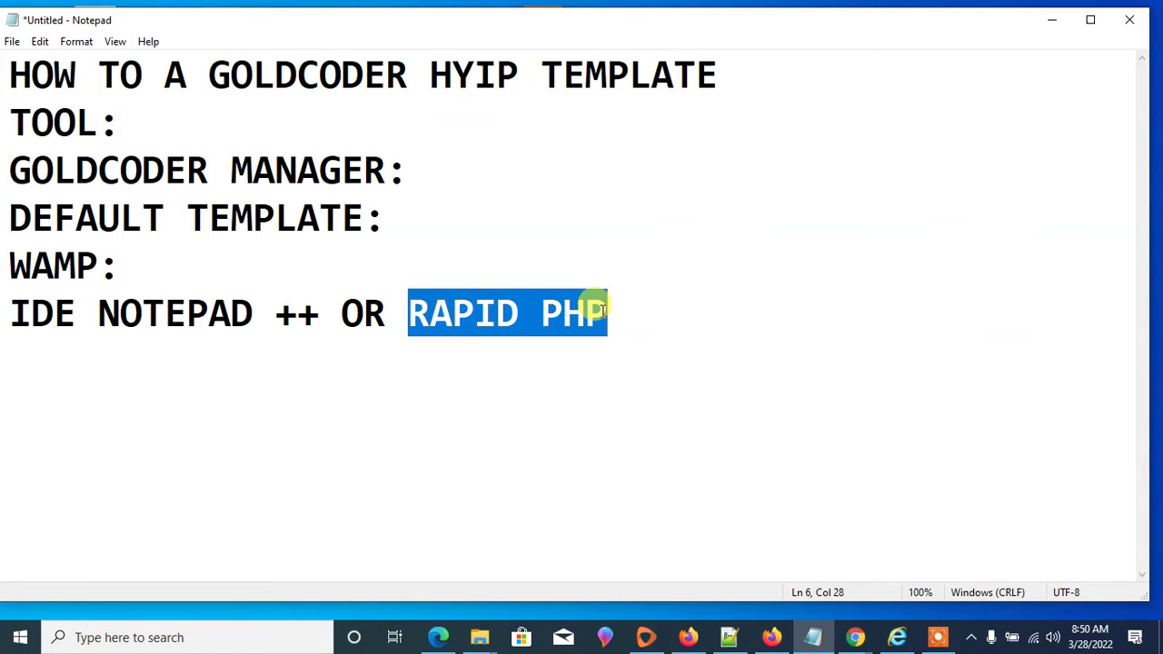
pyautogui.moveTo(618, 311); pyautogui.dragTo(398, 312)
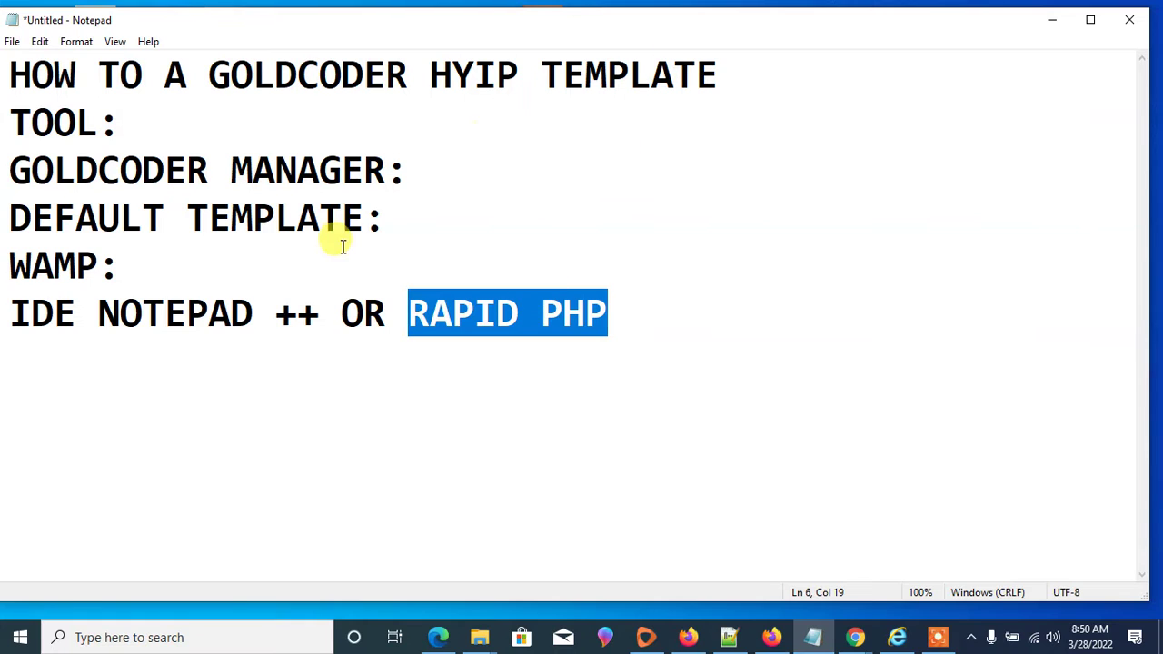
pyautogui.moveTo(630, 336); pyautogui.dragTo(602, 293)
pyautogui.click(618, 311)
pyautogui.press('Return')
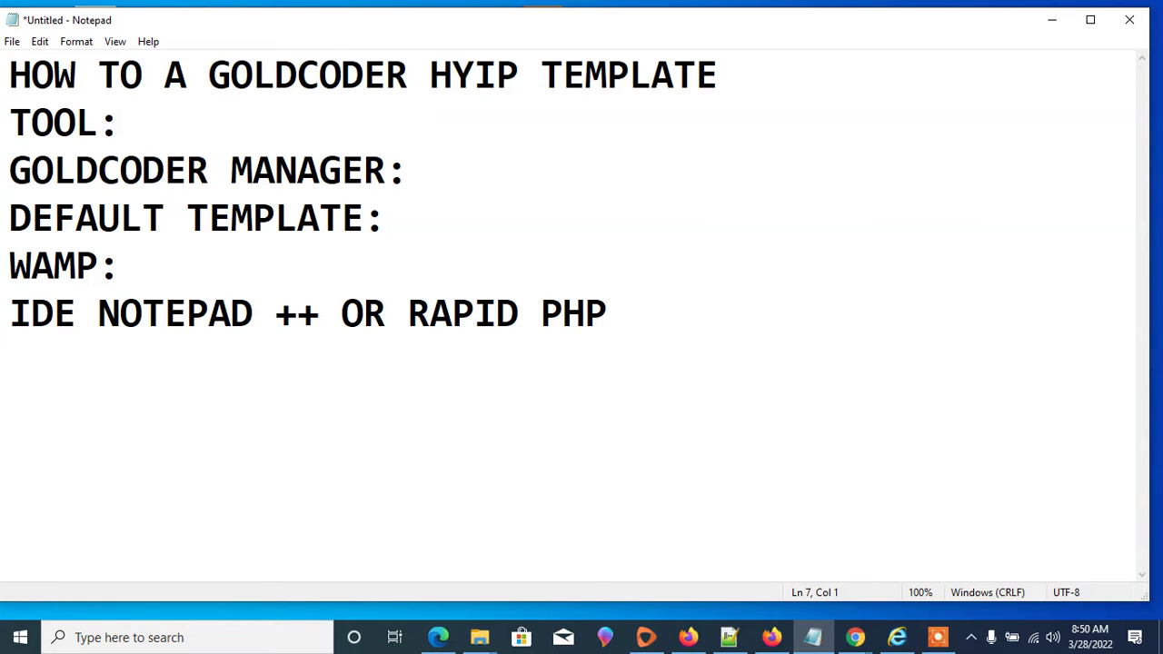
# - Insert CREATE into the title, add the line 'HTML THEMFOREST.NET', and return to Firefox
pyautogui.write('HTML')
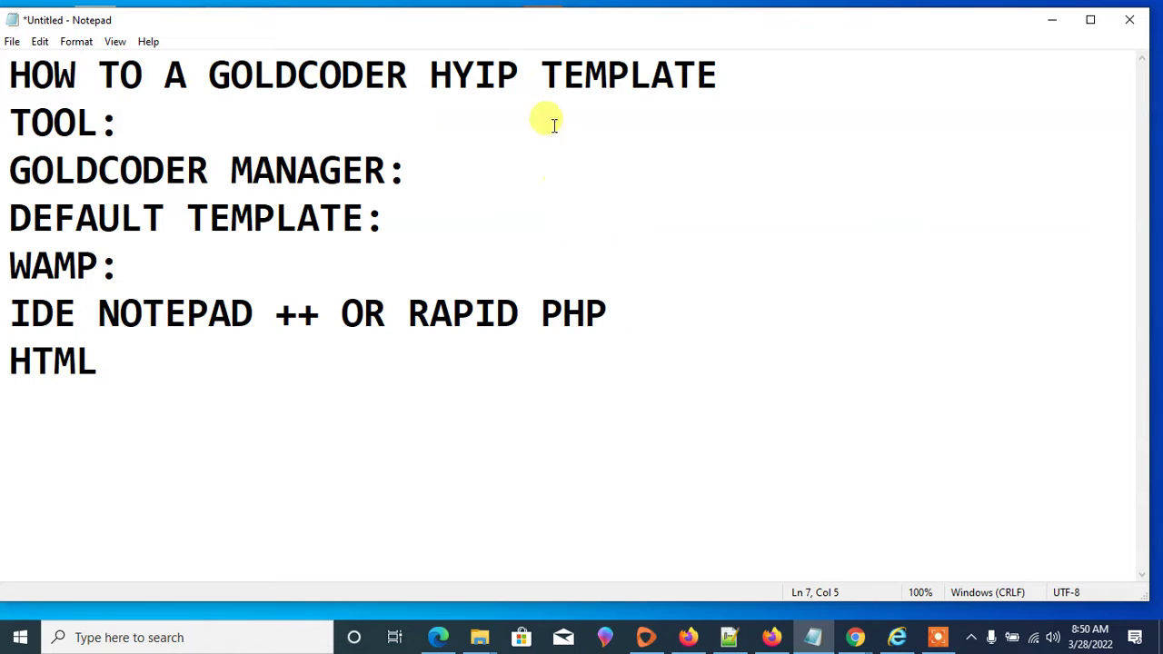
pyautogui.click(163, 76)
pyautogui.write('CREATE')
pyautogui.click(91, 362)
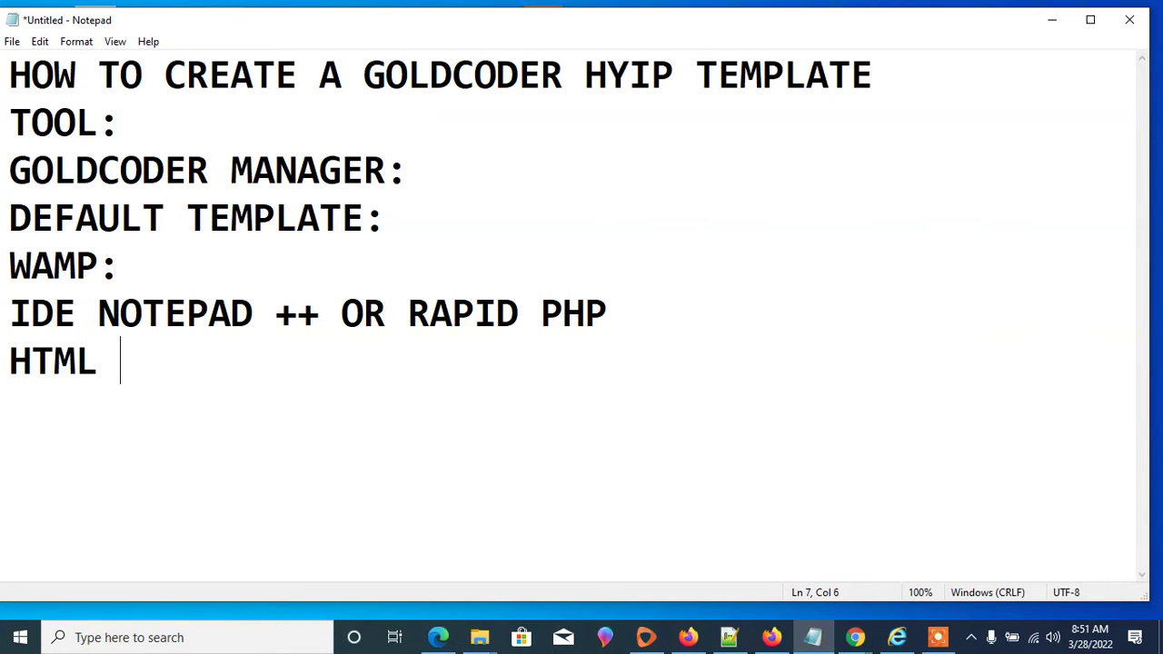
pyautogui.write('THEM')
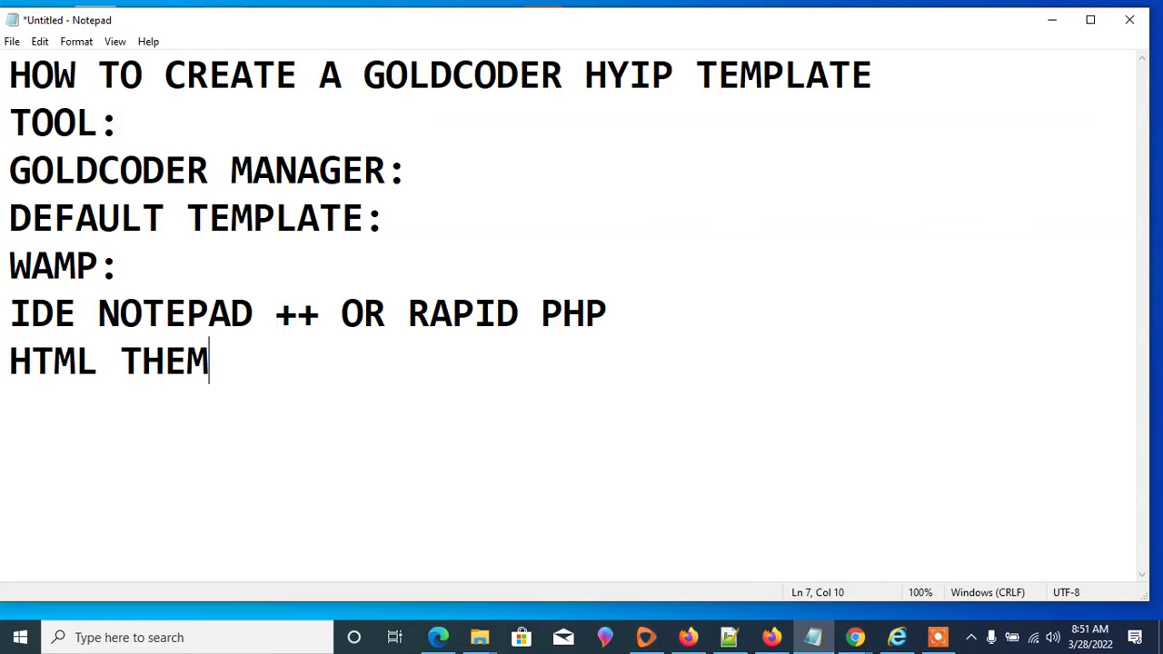
pyautogui.write('FORES')
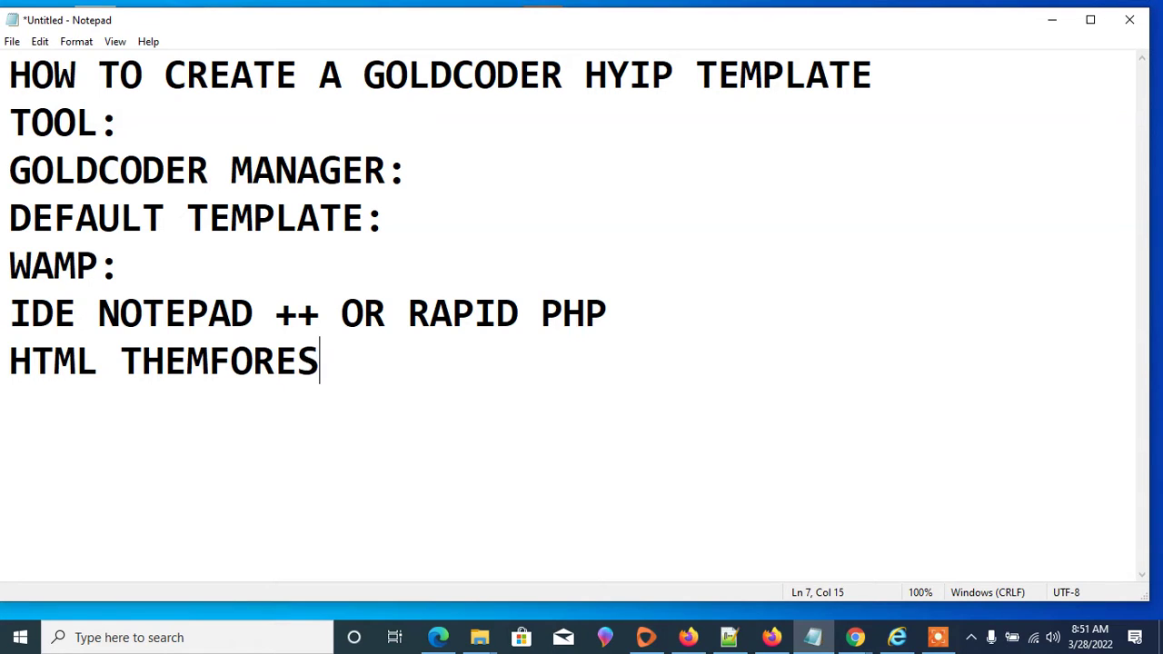
pyautogui.write('T.NET')
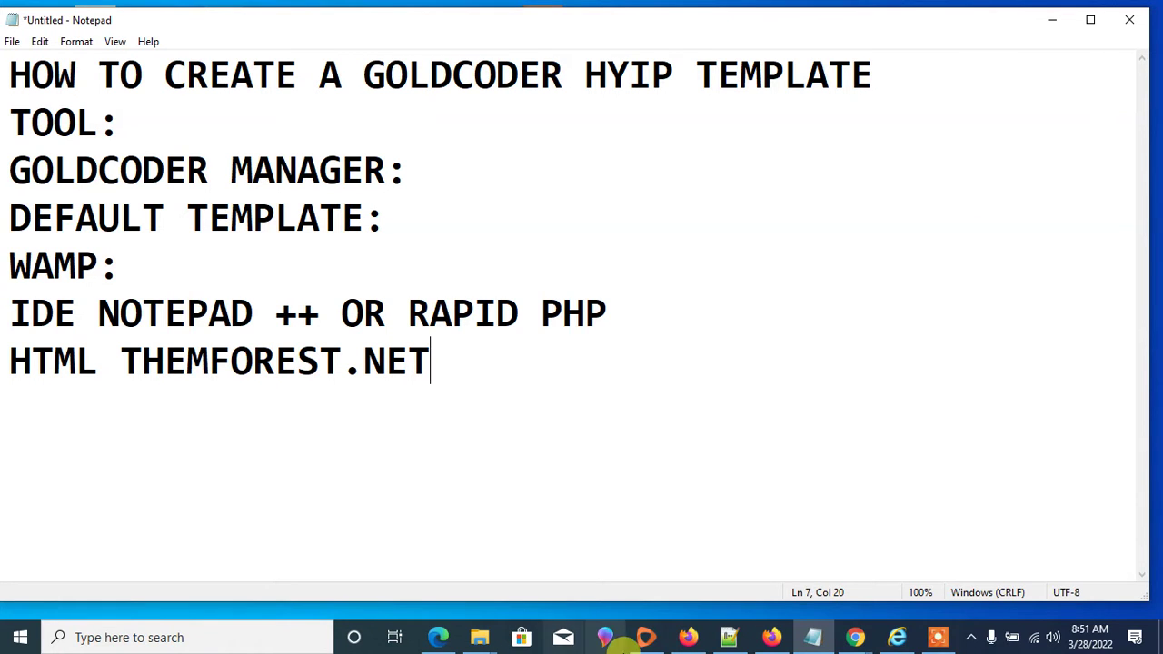
pyautogui.click(693, 639)
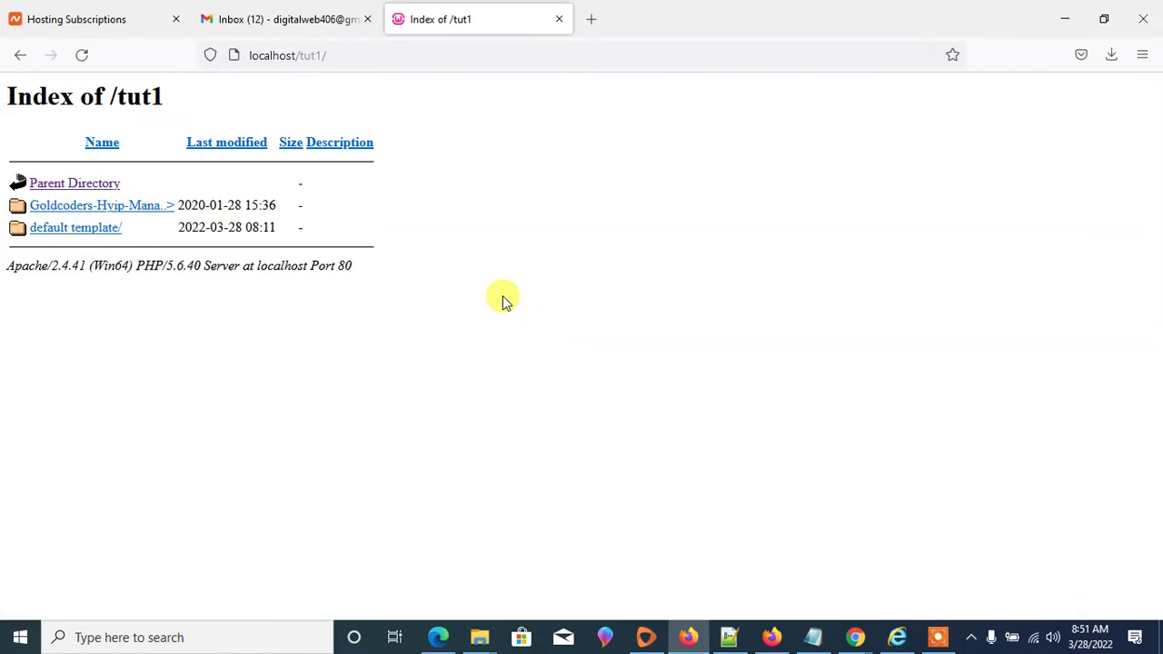
# - Open a blank tab, then bring up the Firefox window showing the GoldCoin item page
pyautogui.click(258, 7)
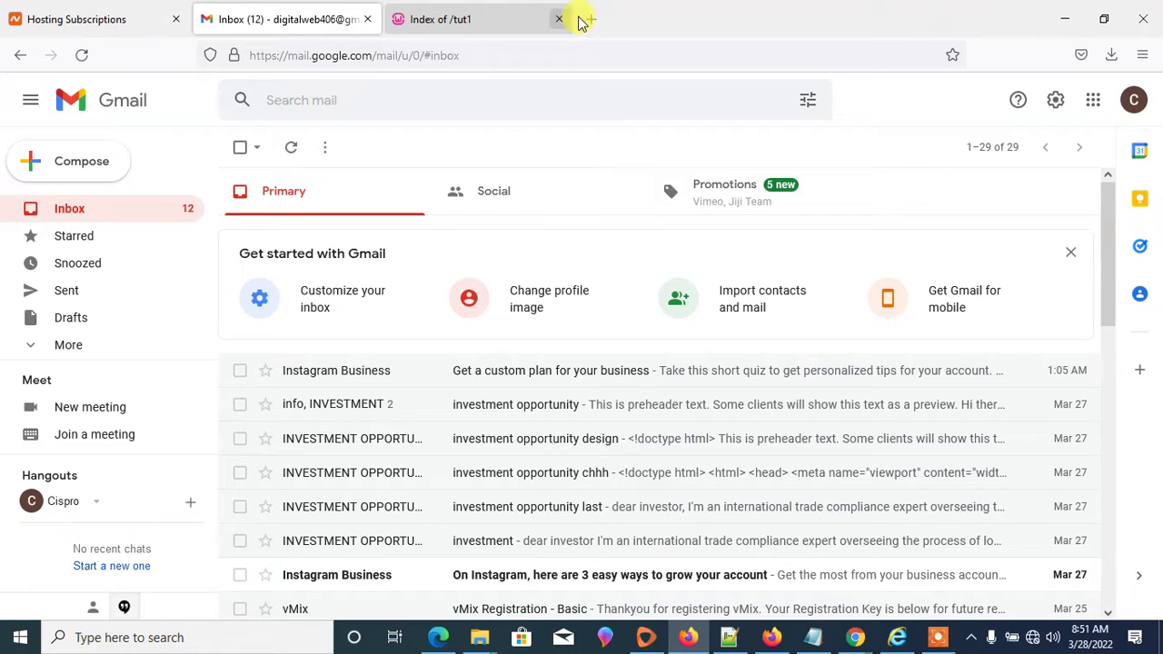
pyautogui.click(589, 18)
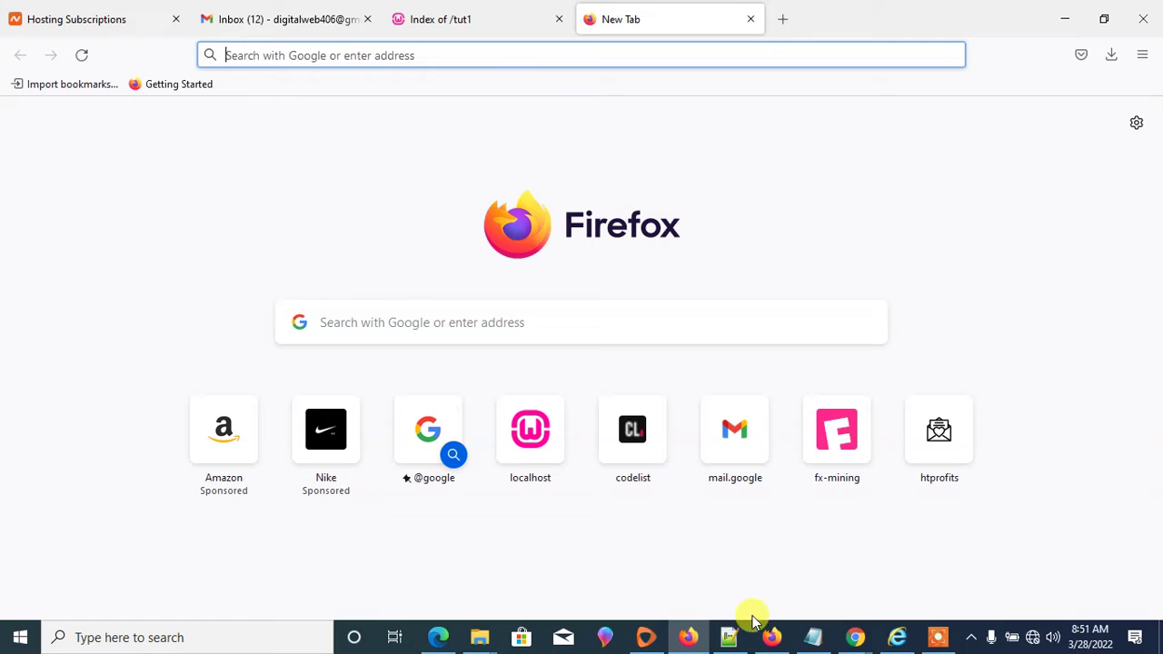
pyautogui.click(772, 635)
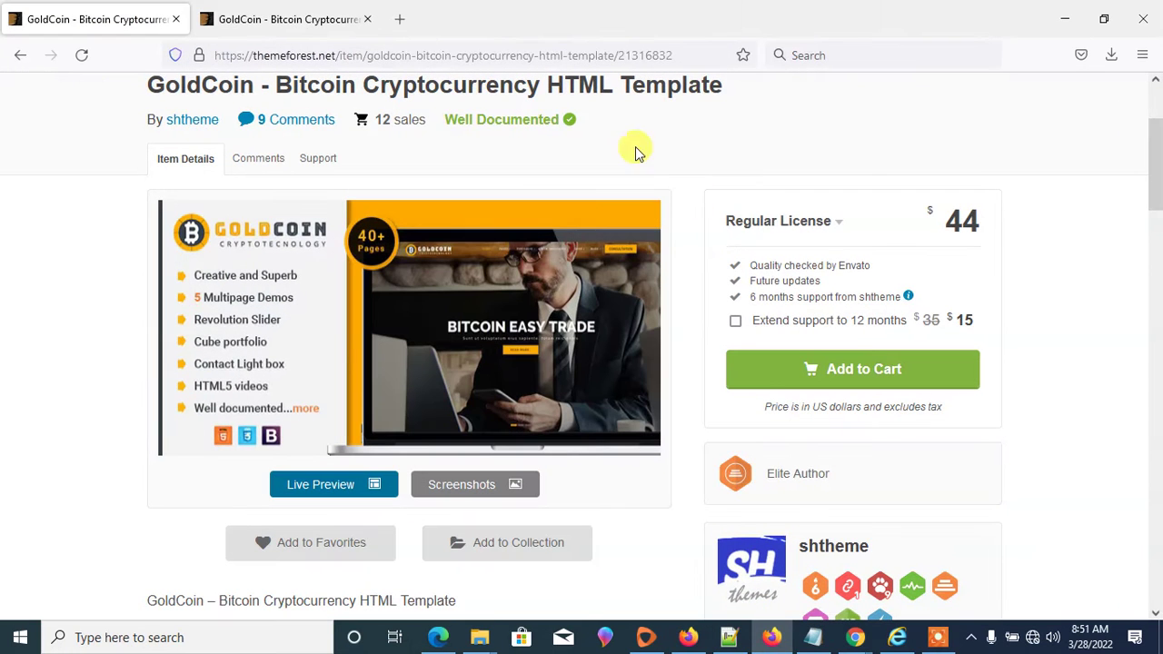
# - Highlight the $44 Regular License price and the themeforest.net address, then scroll up
pyautogui.moveTo(551, 226)
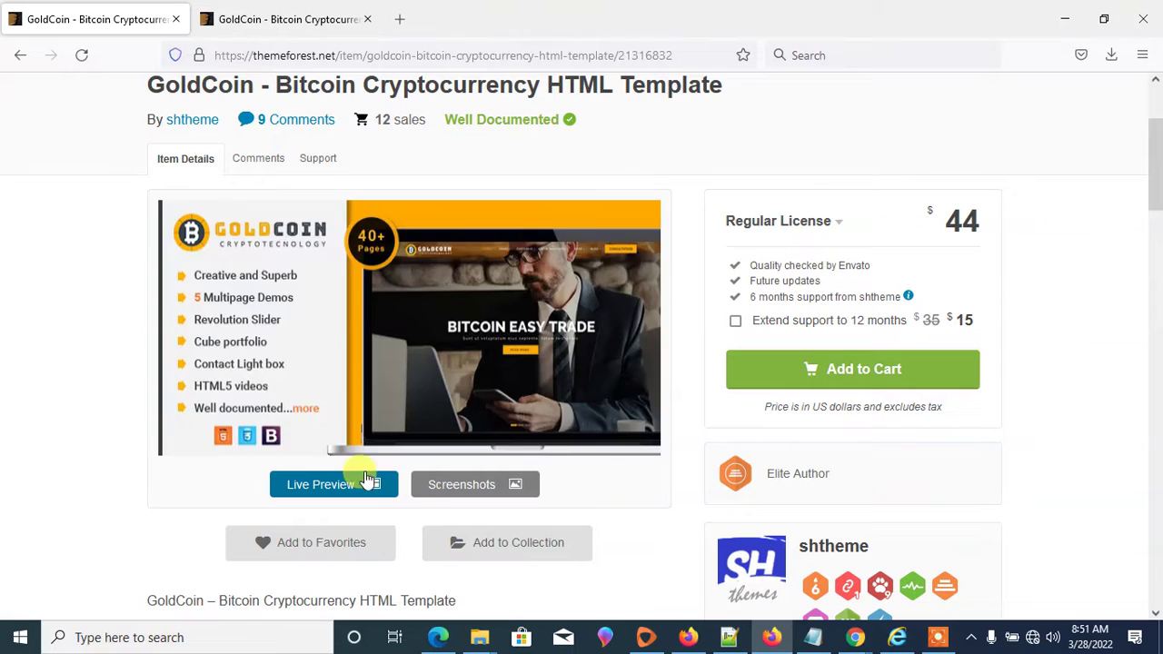
pyautogui.moveTo(481, 218)
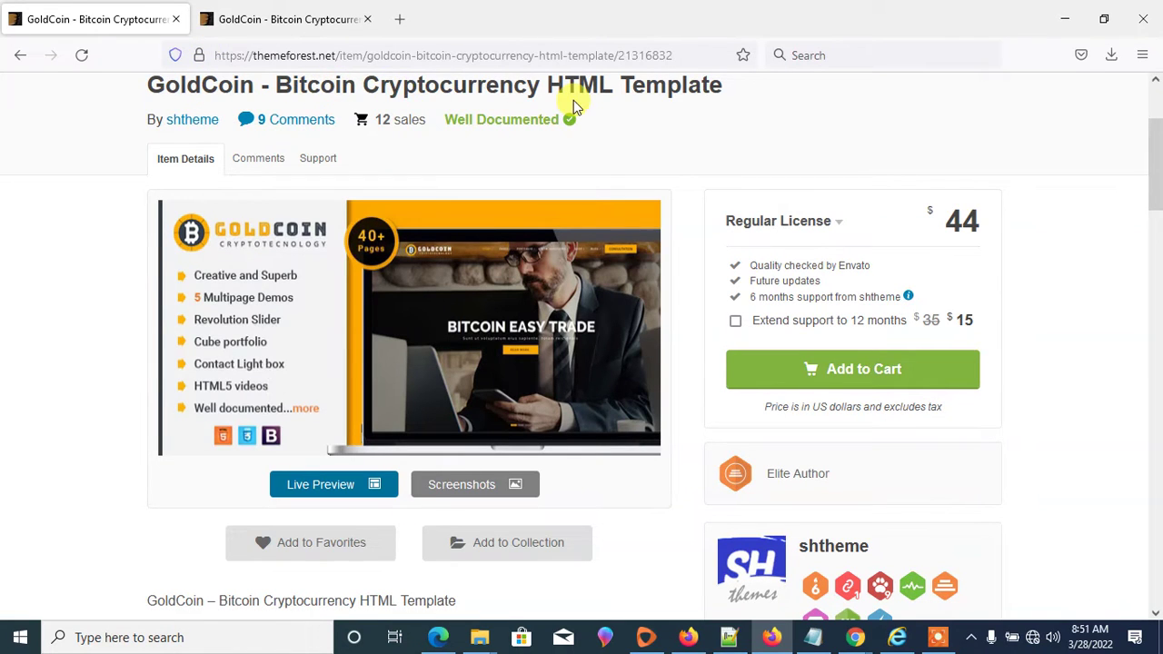
pyautogui.doubleClick(954, 222)
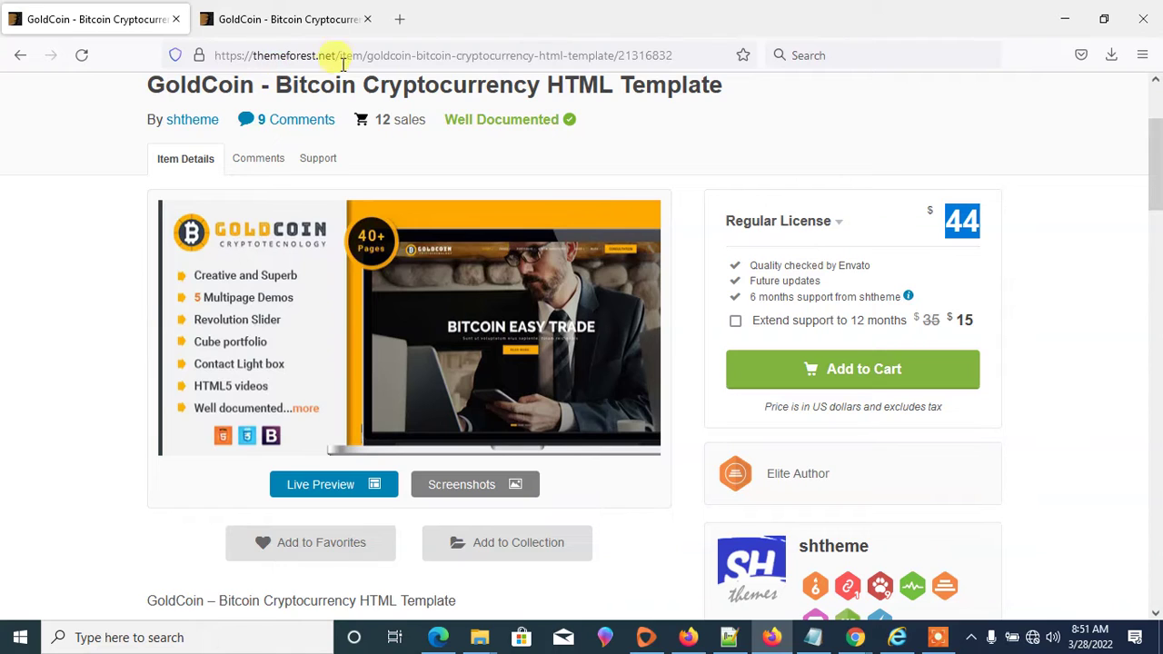
pyautogui.moveTo(338, 52); pyautogui.dragTo(117, 73)
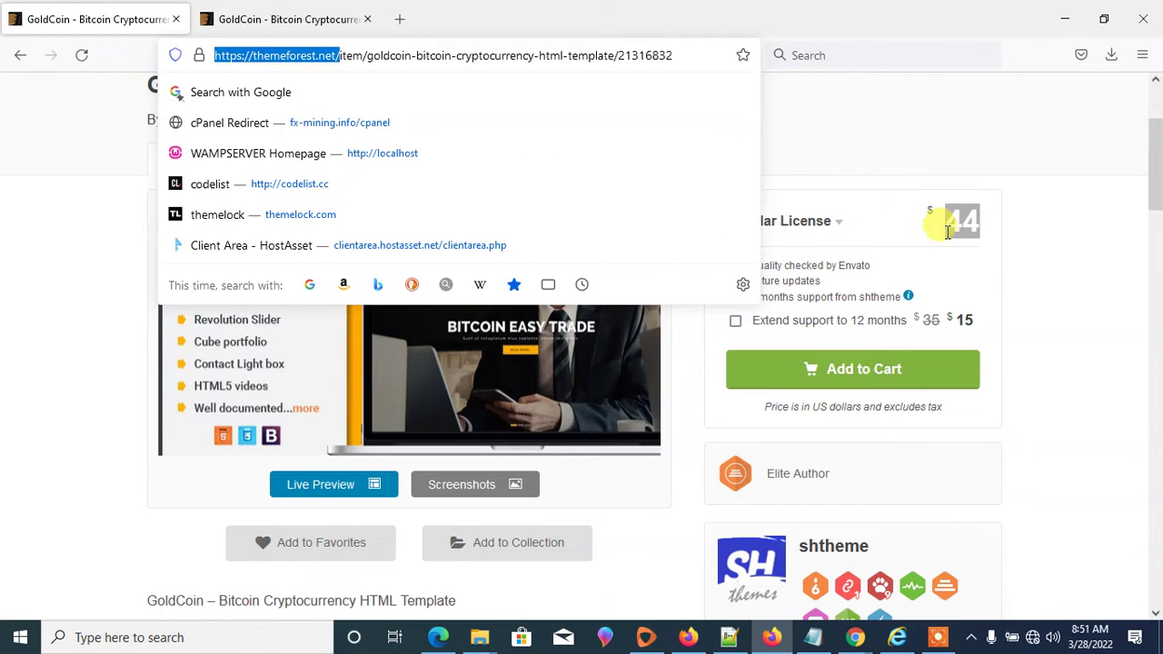
pyautogui.click(1034, 222)
pyautogui.scroll(3, 711, 224)
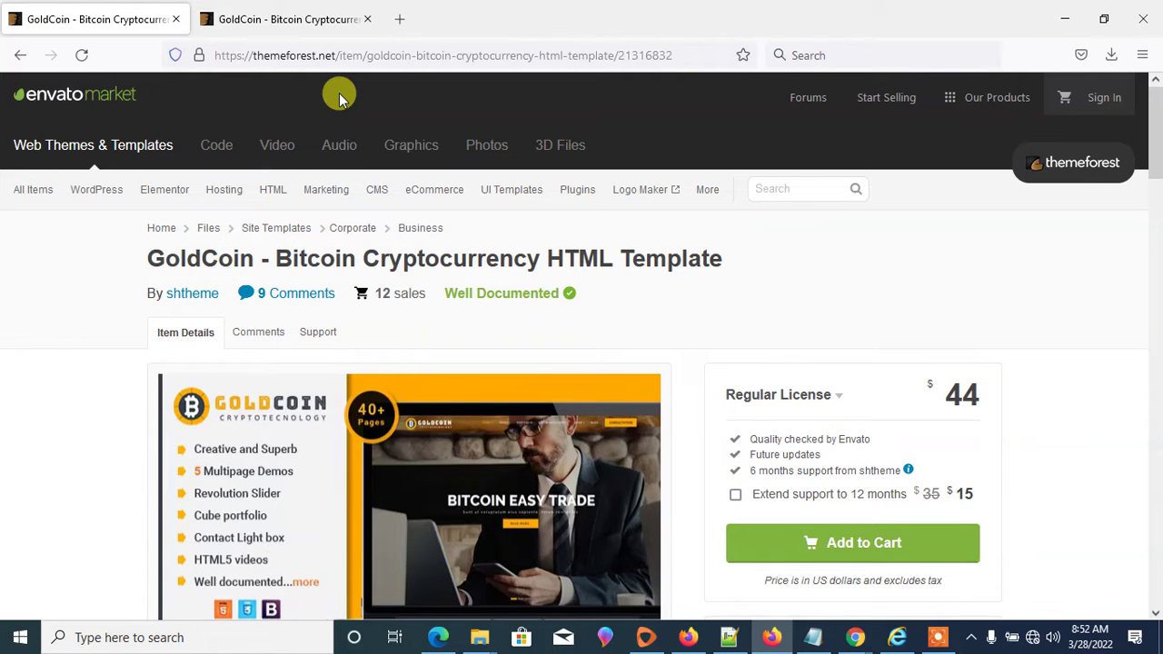
# - Scroll the GoldCoin live preview back up to its BITCOIN EASY TRADE banner
pyautogui.click(282, 20)
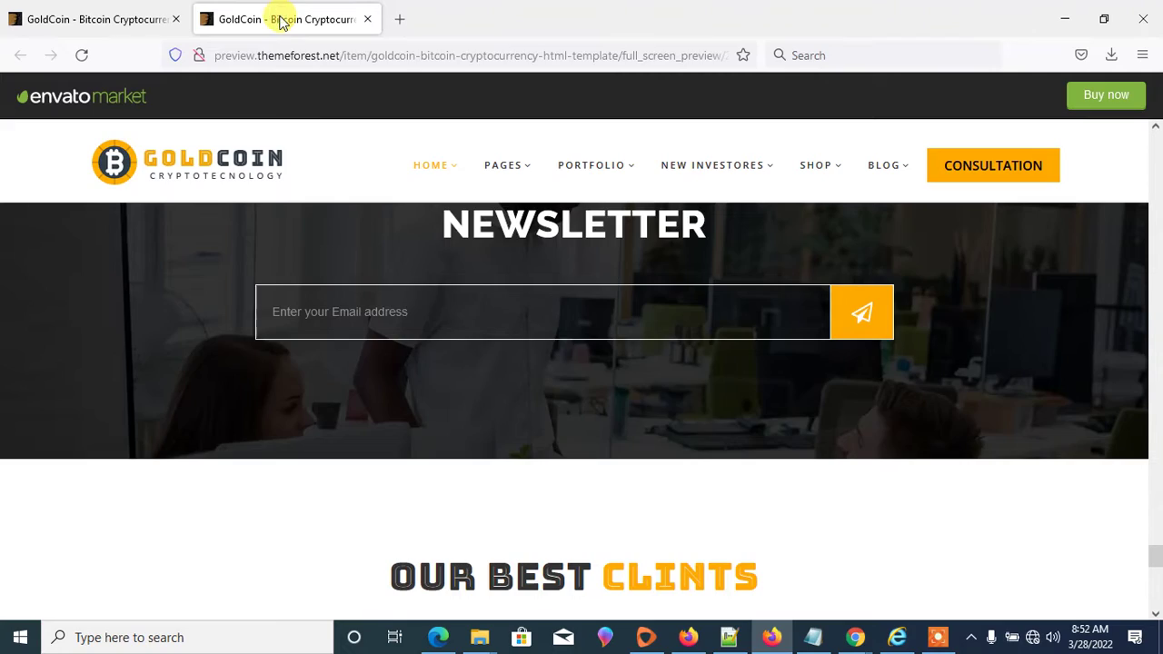
pyautogui.scroll(20, 893, 352)
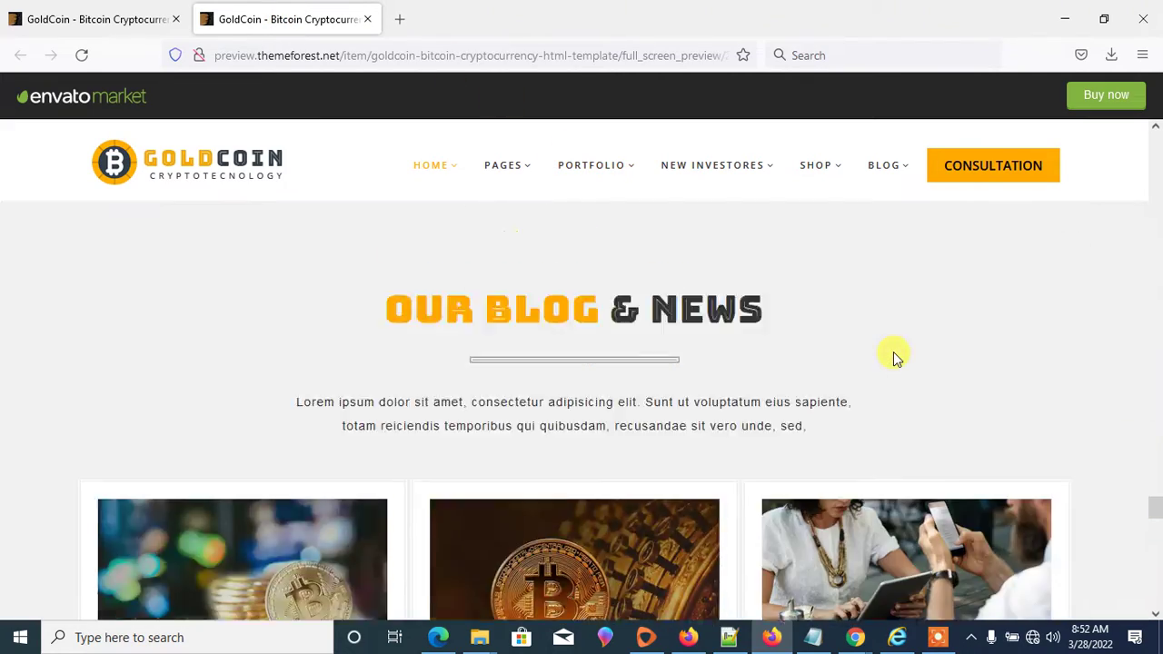
pyautogui.scroll(20, 892, 350)
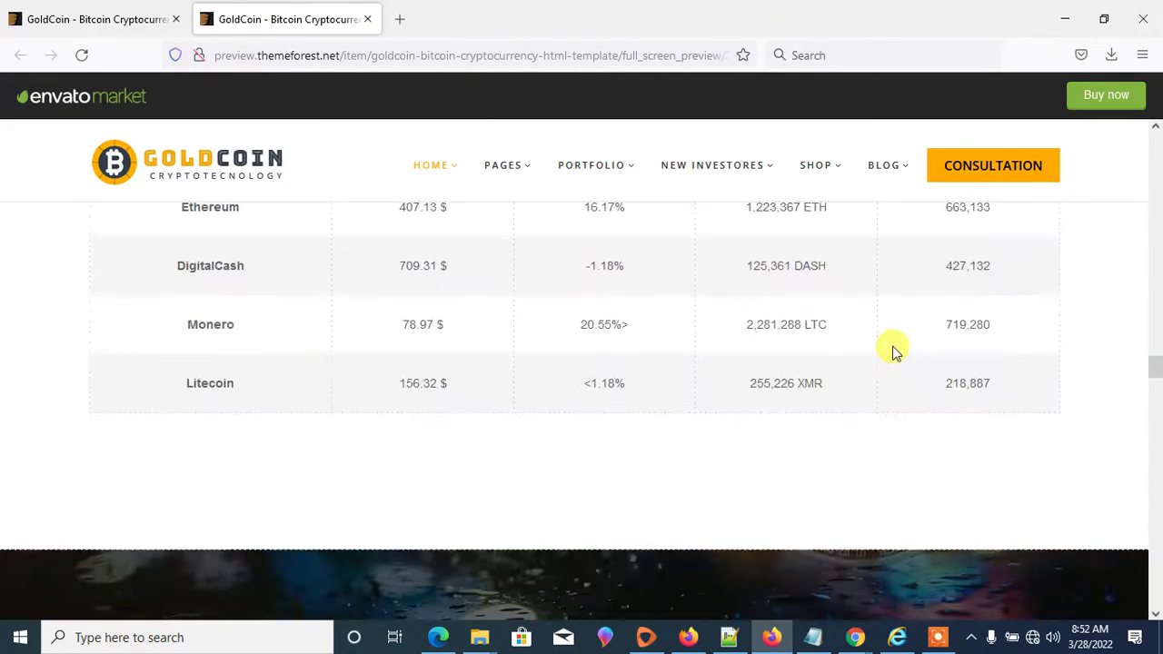
pyautogui.scroll(20, 891, 341)
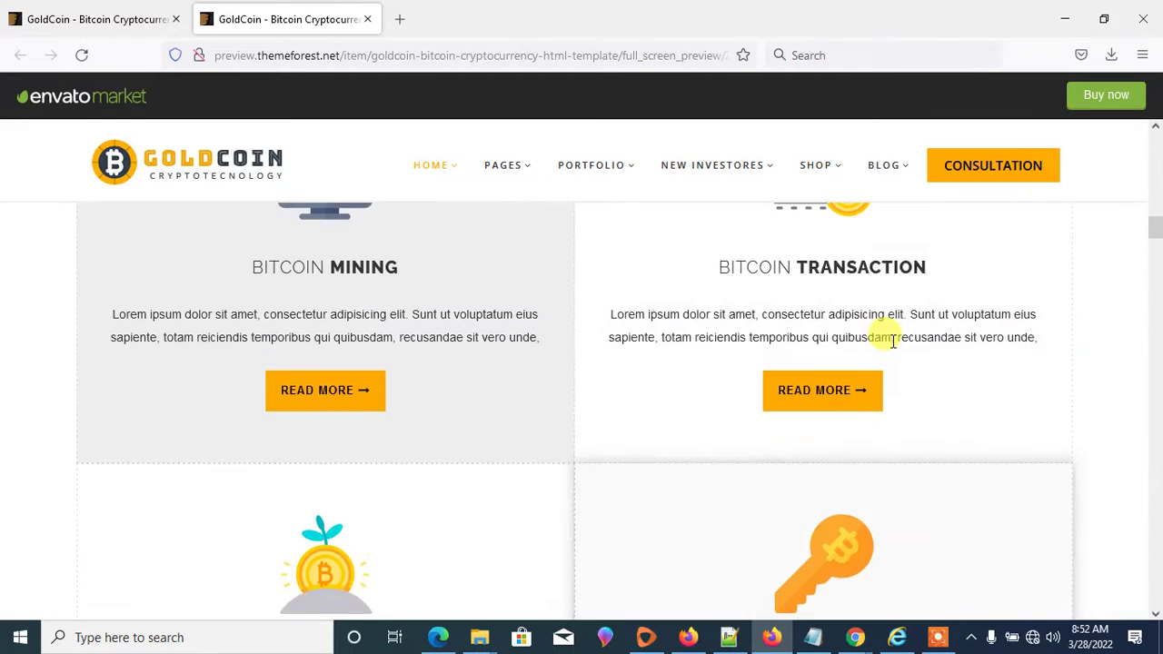
pyautogui.scroll(6, 891, 340)
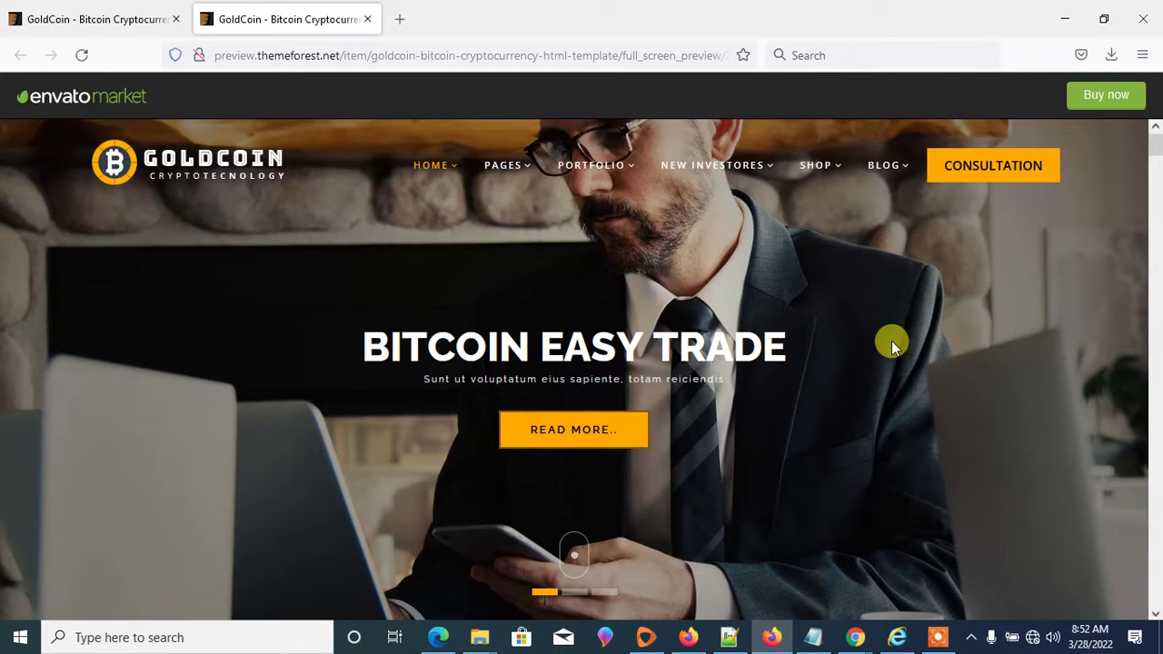
# - Search Bing for GOLDCODER in a fresh tab, correcting the mistyped GOLDERMAN
pyautogui.click(397, 20)
pyautogui.click(394, 52)
pyautogui.write('GOLDER')
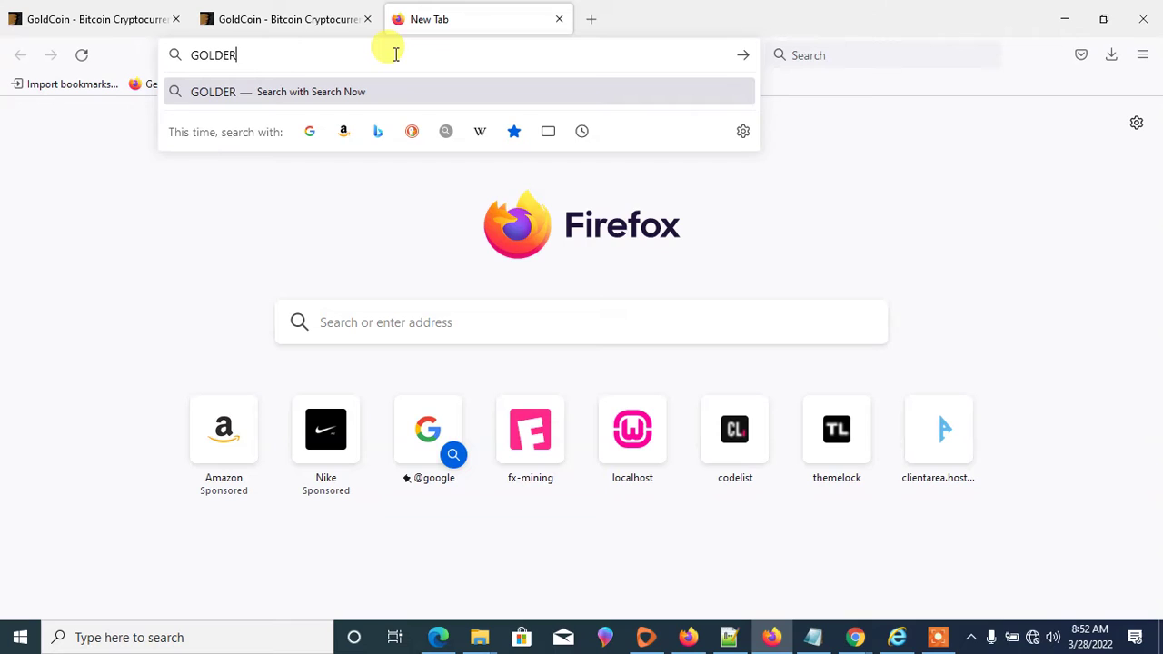
pyautogui.write('MAN')
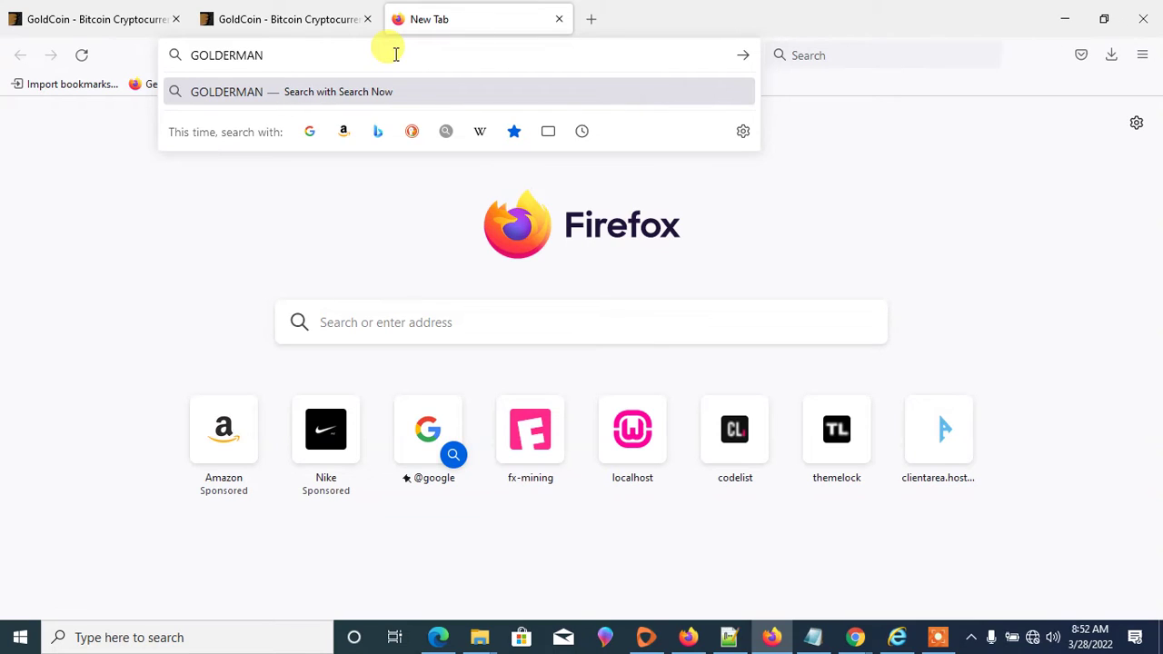
pyautogui.press('BackSpace')
pyautogui.press('BackSpace')
pyautogui.press('BackSpace')
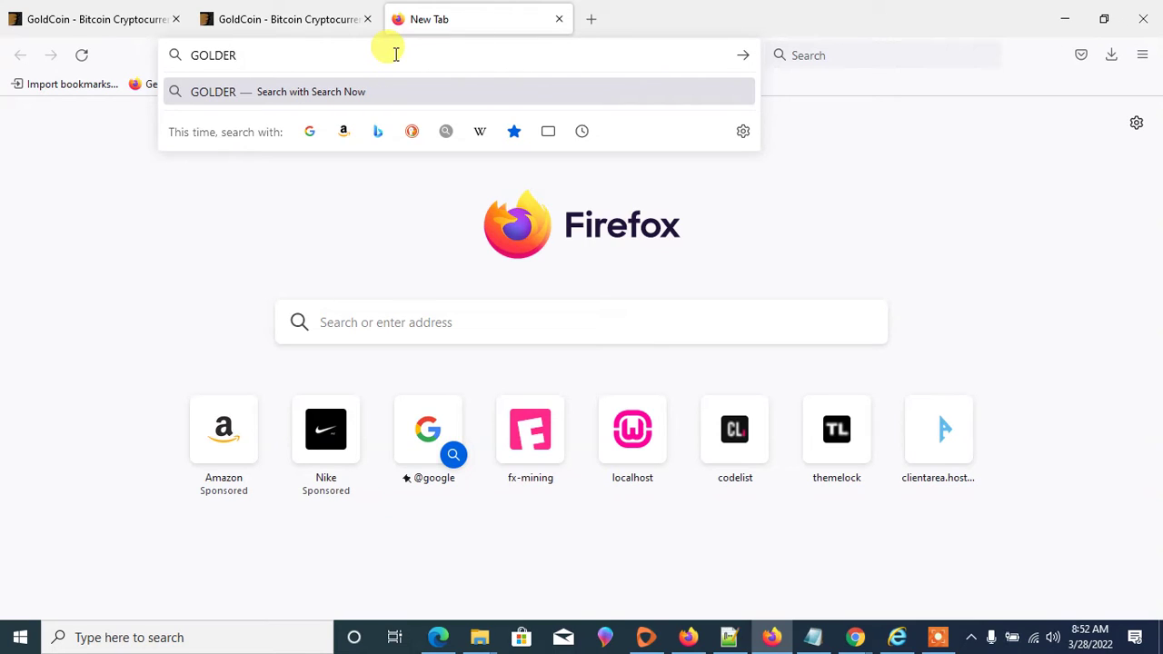
pyautogui.press('BackSpace')
pyautogui.press('BackSpace')
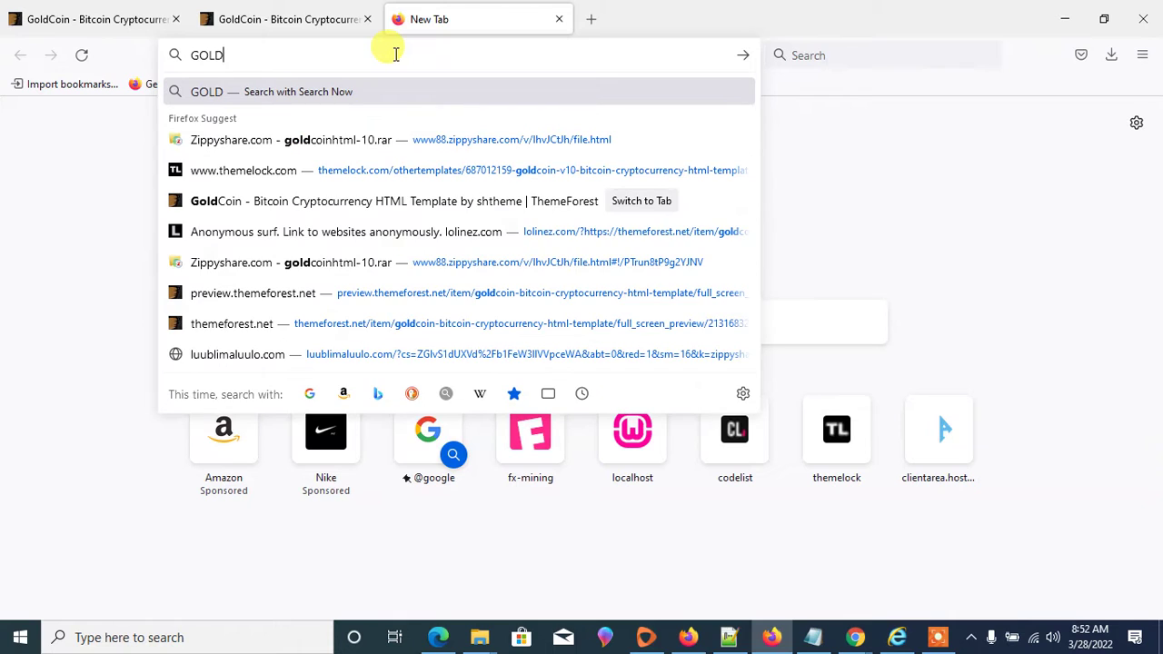
pyautogui.write('ER')
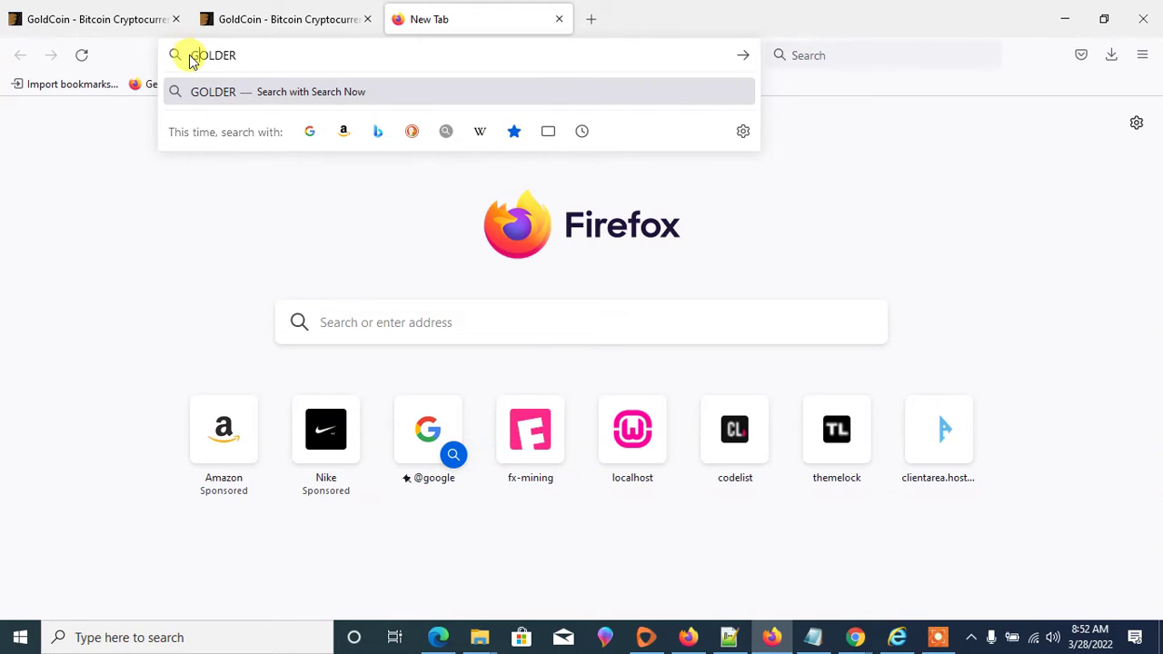
pyautogui.click(194, 55)
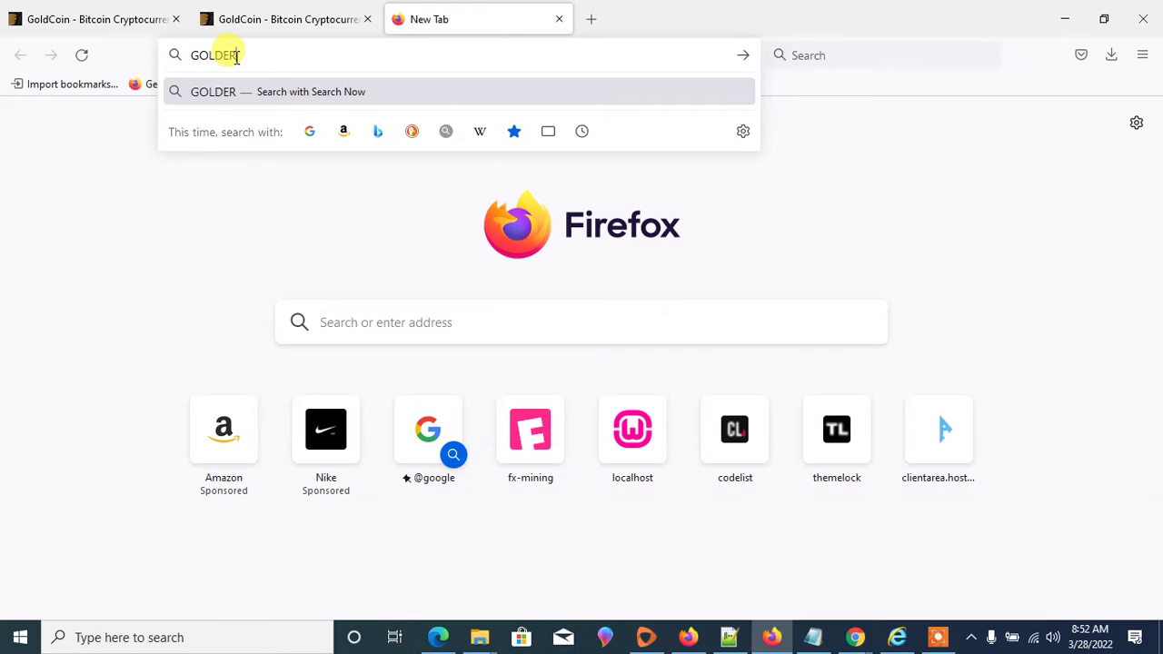
pyautogui.write('C')
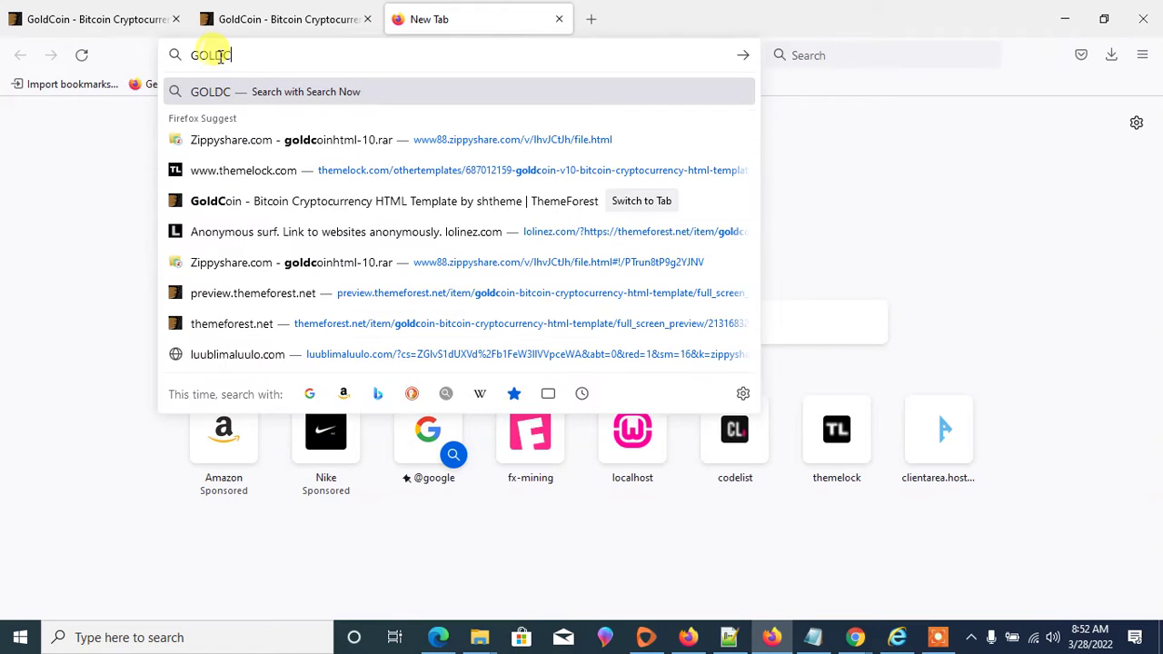
pyautogui.write('ODER')
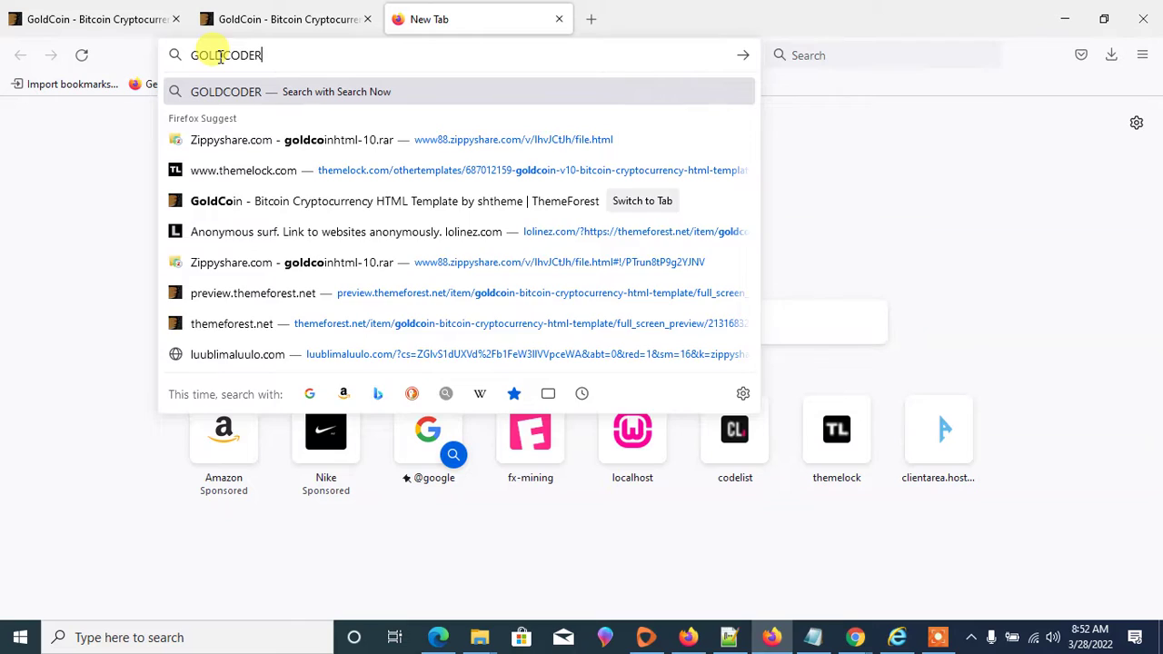
pyautogui.press('Return')
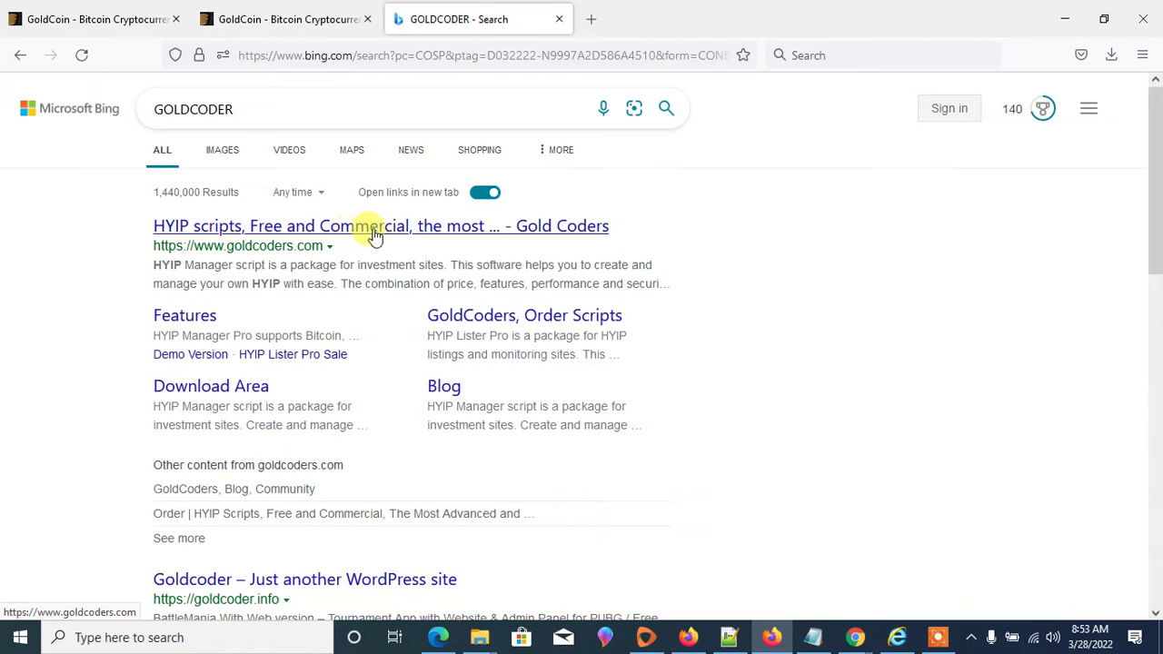
# - Open goldcoders.com from the top Bing result and scroll through its HYIP Manager features
pyautogui.click(300, 226)
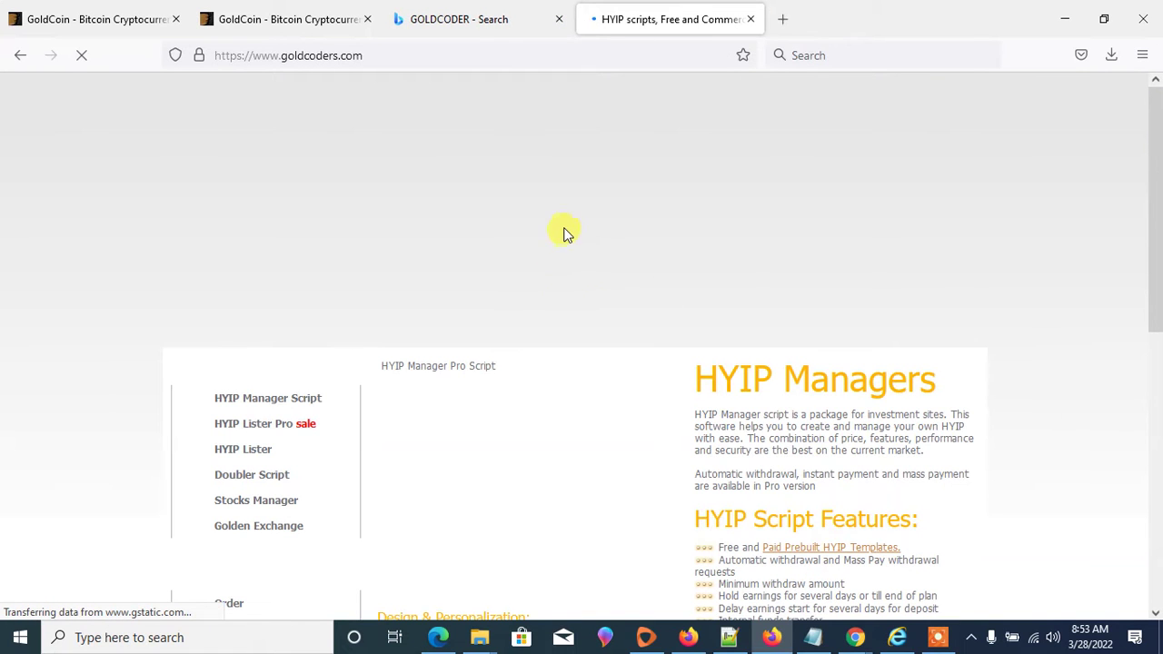
pyautogui.scroll(-2, 665, 178)
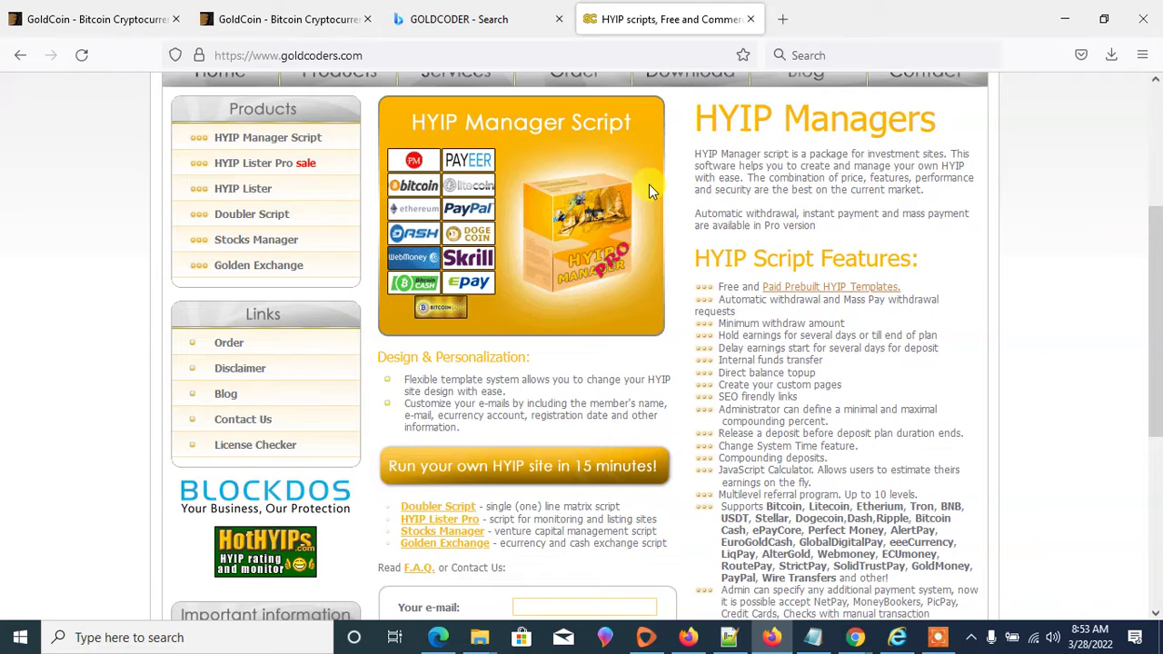
pyautogui.scroll(2, 601, 127)
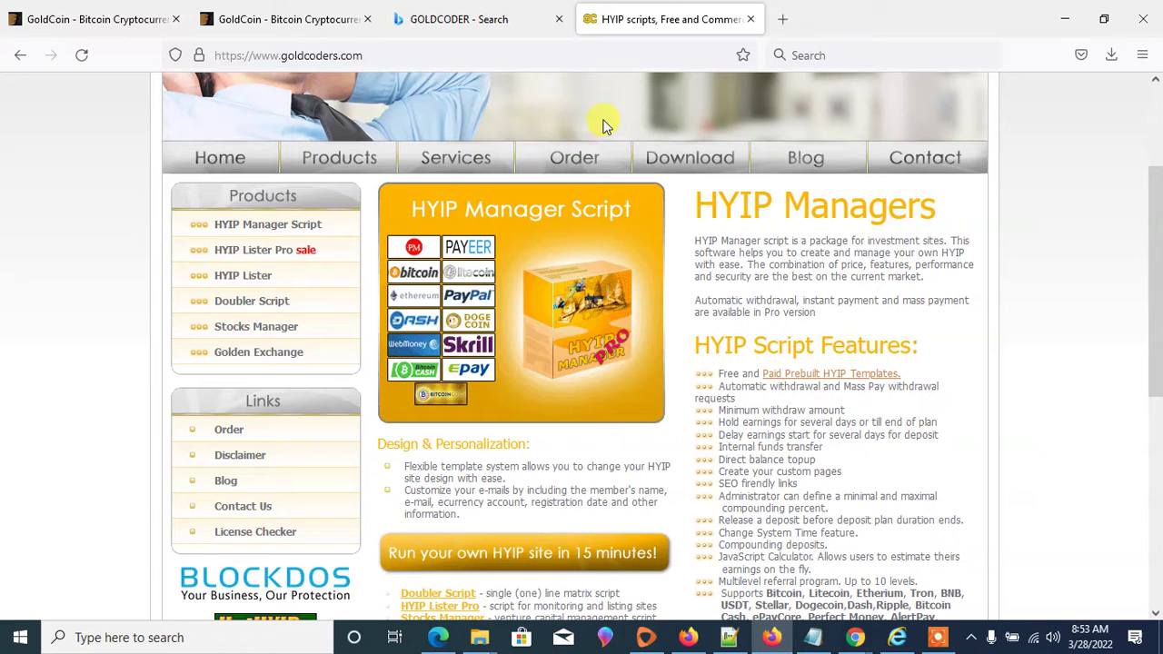
pyautogui.scroll(2, 604, 124)
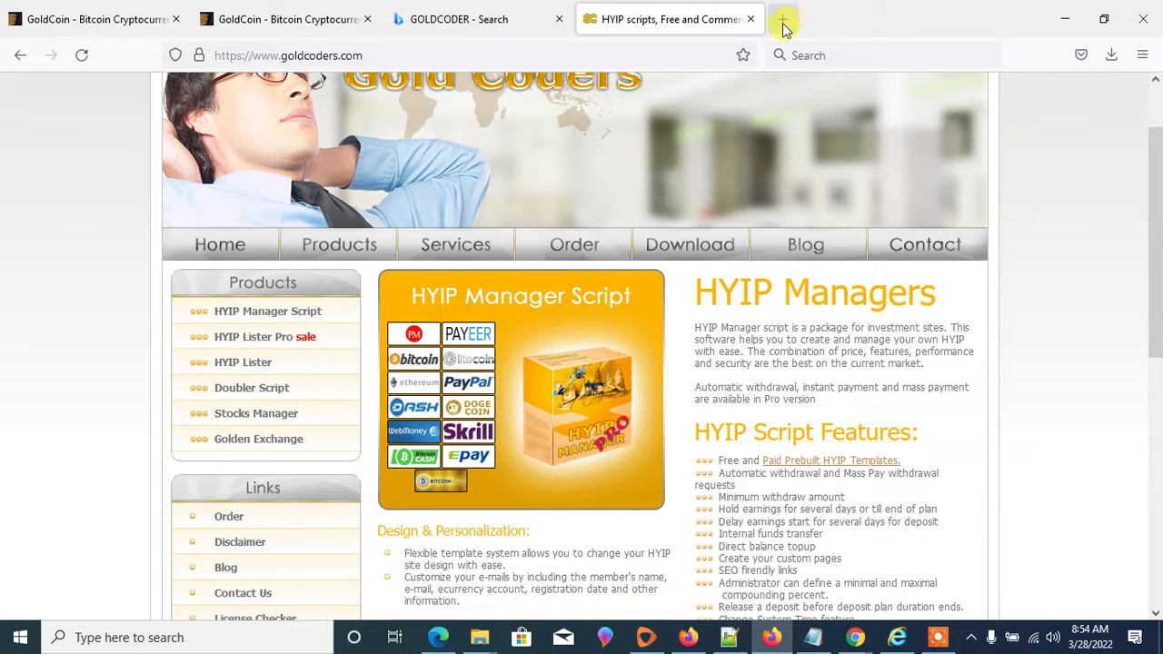
pyautogui.scroll(-3, 707, 327)
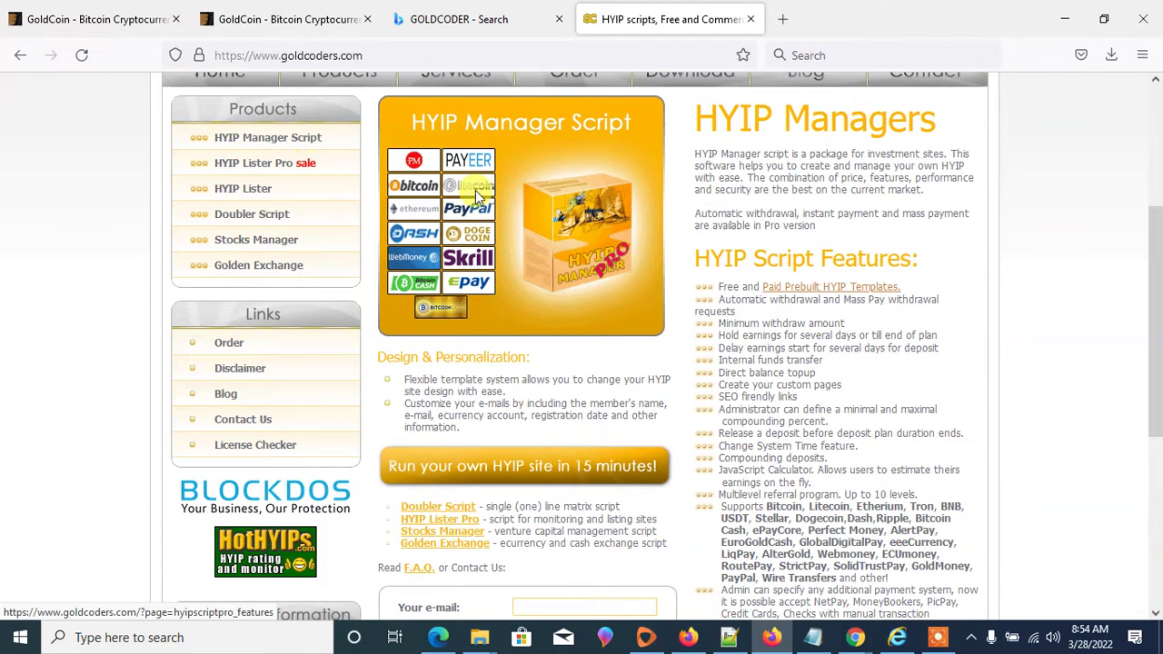
pyautogui.scroll(-6, 595, 454)
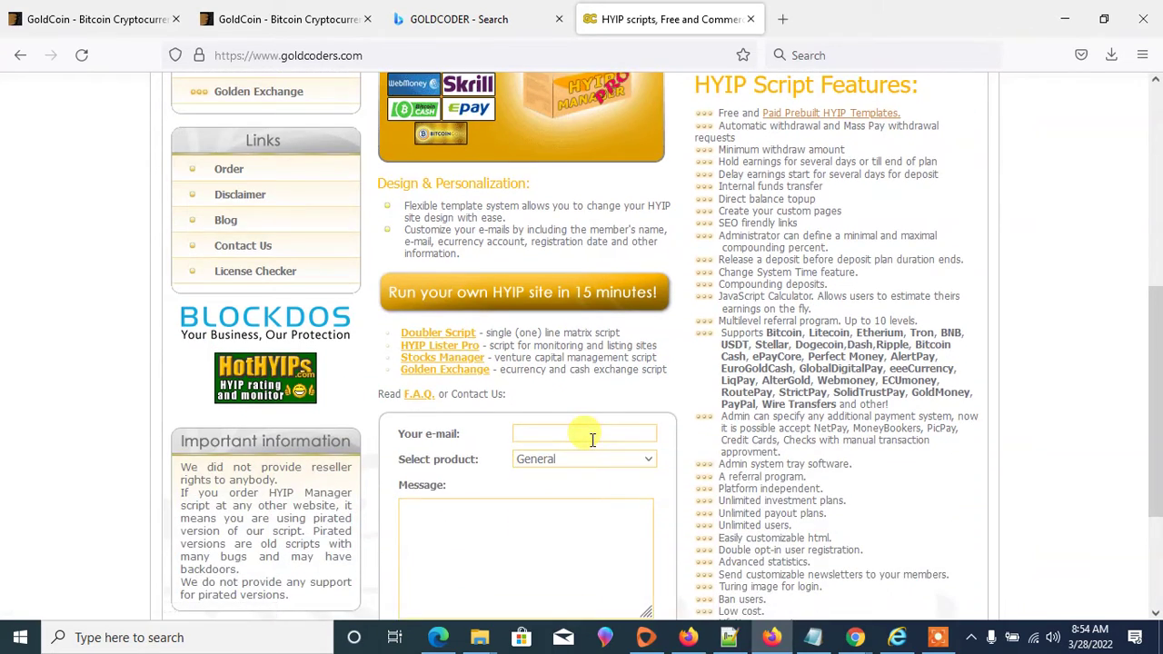
# - Keep reviewing the page, then bring up the link menu for Paid Prebuilt HYIP Templates
pyautogui.scroll(4, 591, 409)
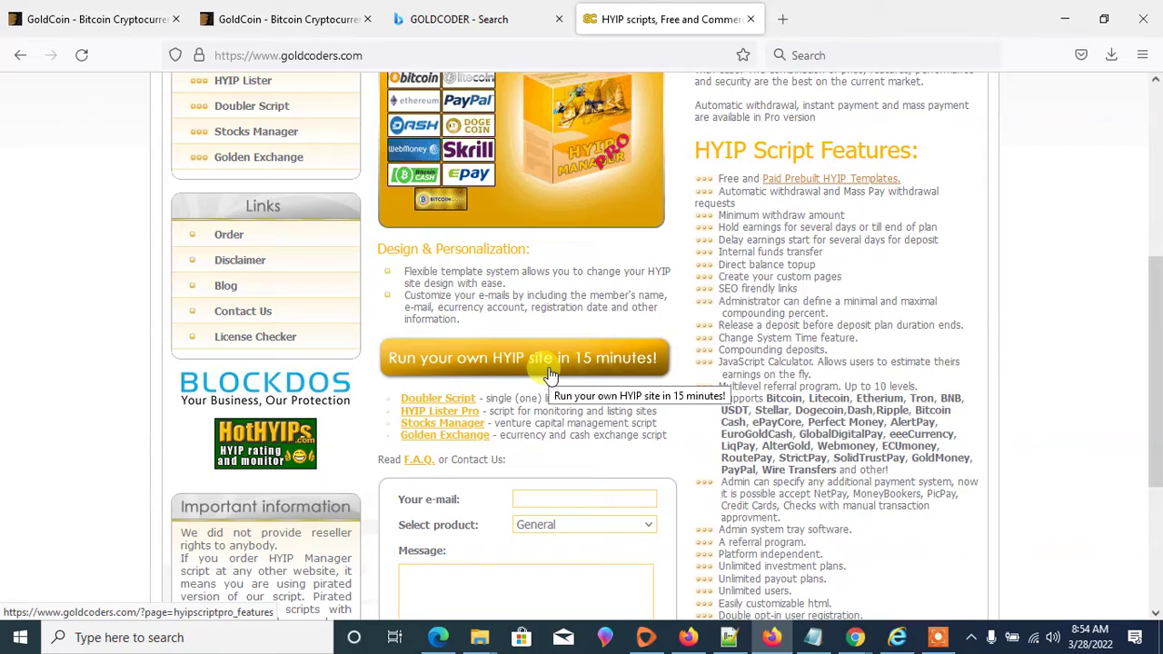
pyautogui.scroll(4, 700, 341)
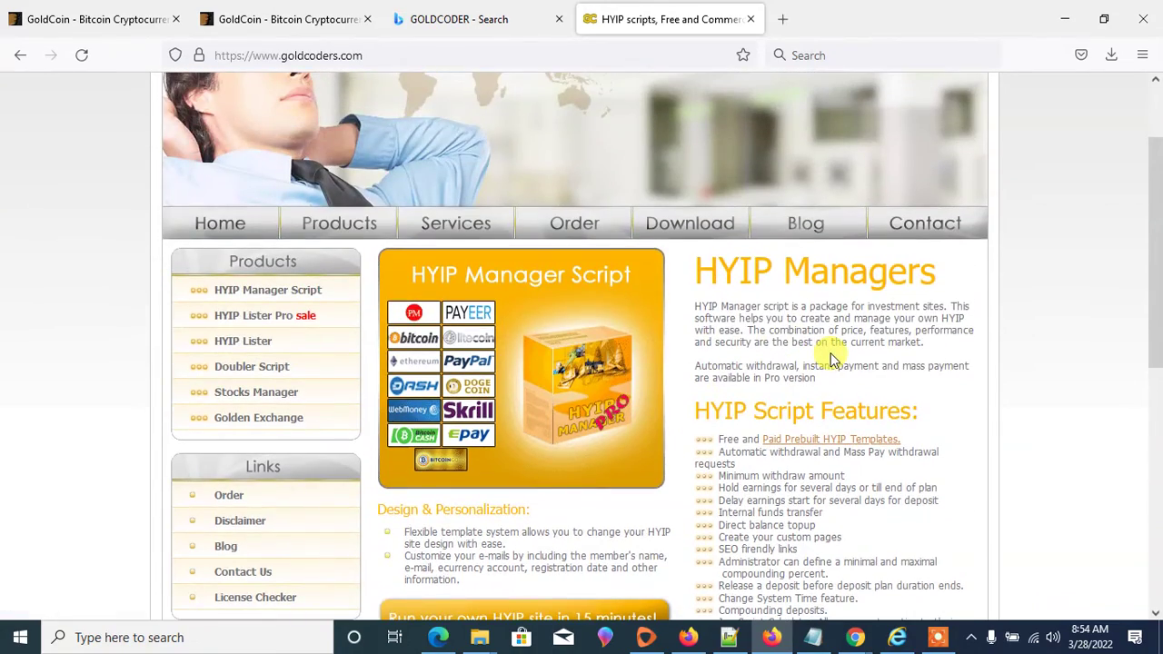
pyautogui.scroll(-3, 823, 336)
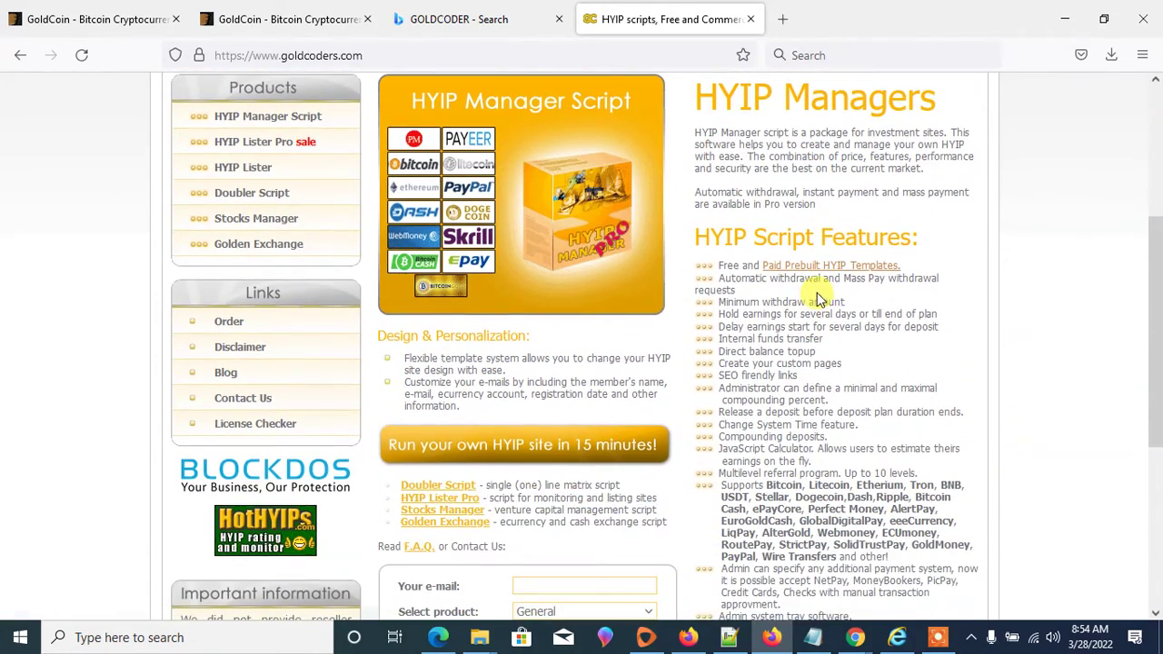
pyautogui.scroll(-4, 828, 356)
pyautogui.scroll(-1, 822, 345)
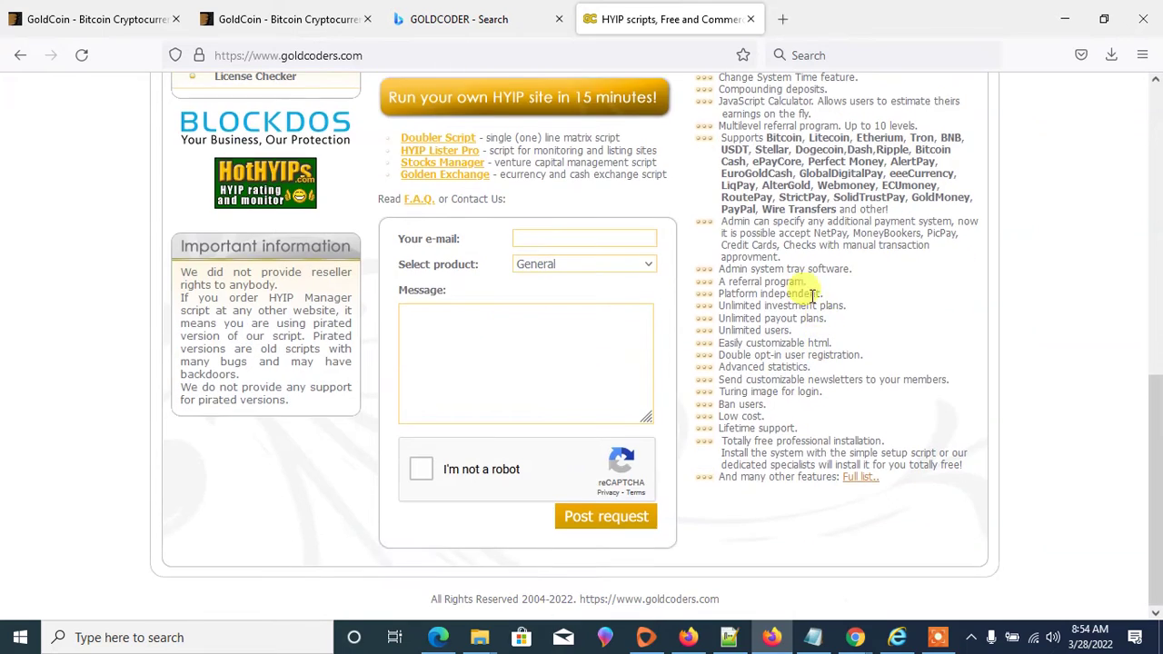
pyautogui.scroll(6, 799, 283)
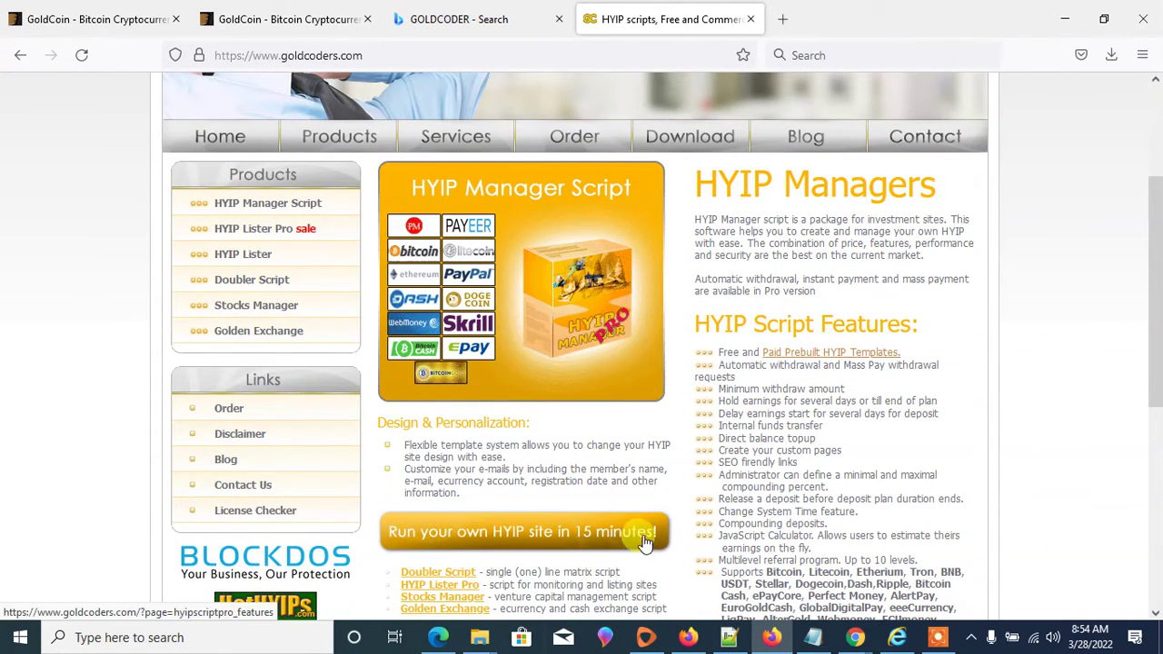
pyautogui.rightClick(840, 356)
# - Open the Paid Prebuilt HYIP Templates page in a new tab and browse the download area
pyautogui.click(863, 367)
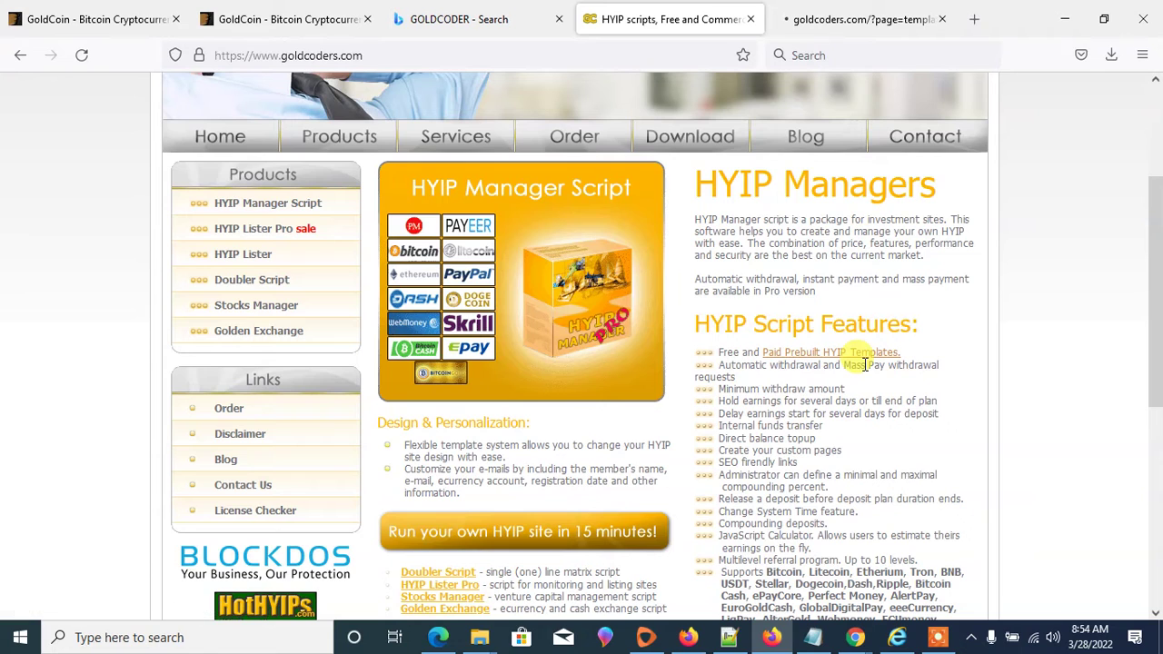
pyautogui.click(696, 145)
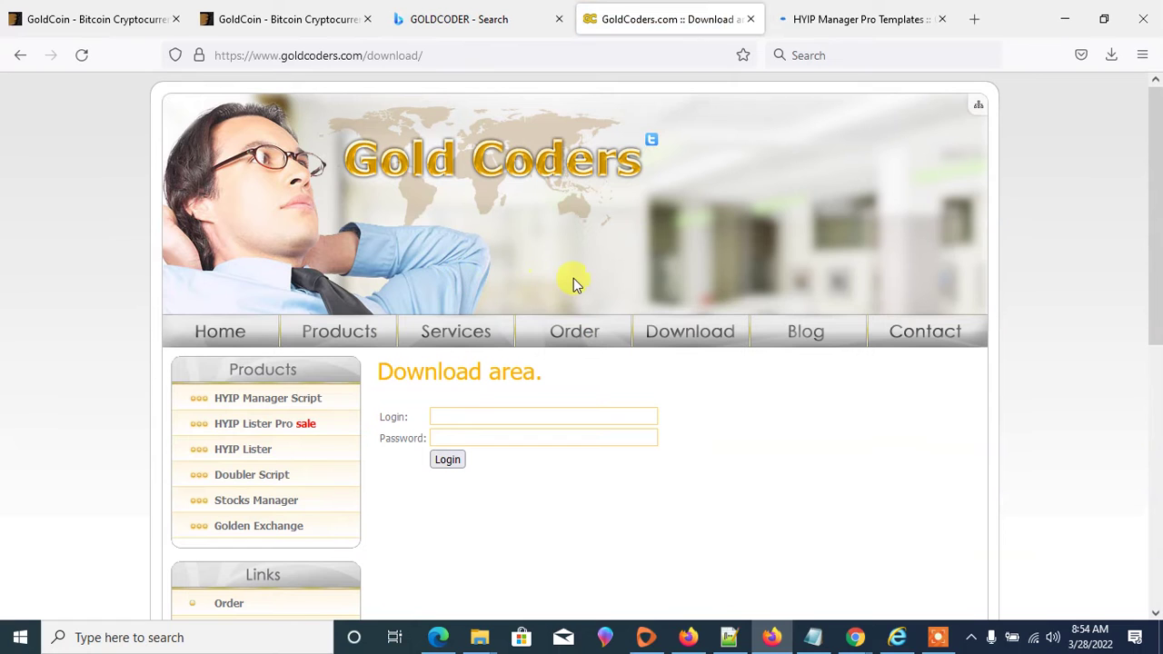
pyautogui.scroll(-3, 573, 285)
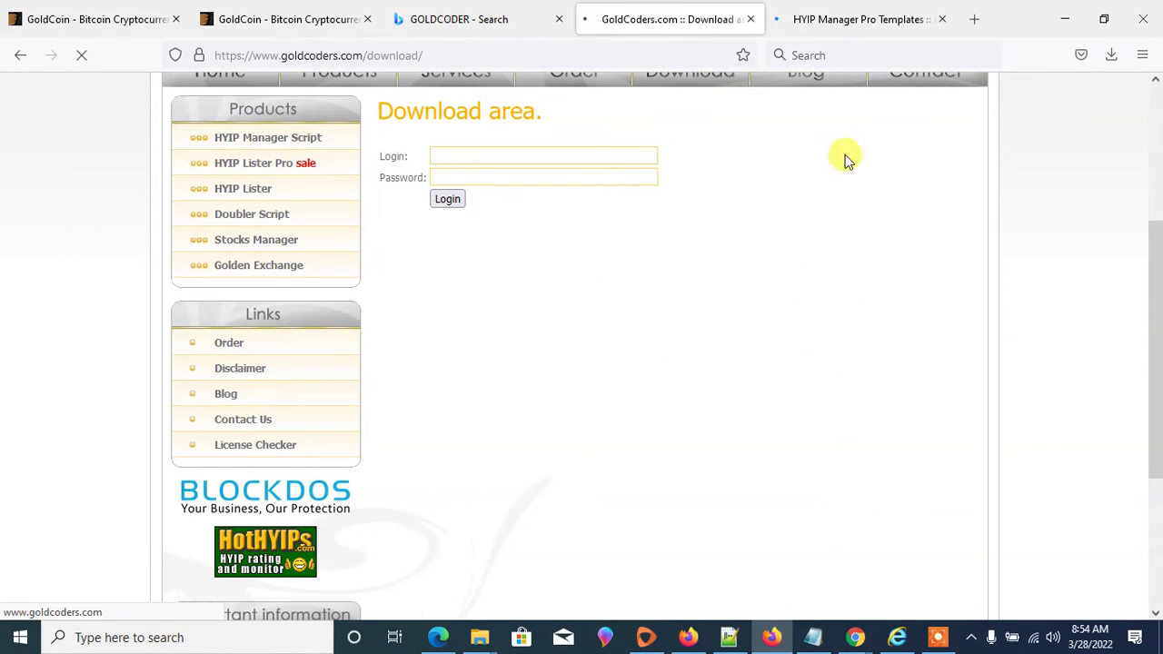
# - Open template #266's preview from the HYIP Manager Pro Templates page, then show the features page
pyautogui.click(868, 18)
pyautogui.scroll(-3, 844, 119)
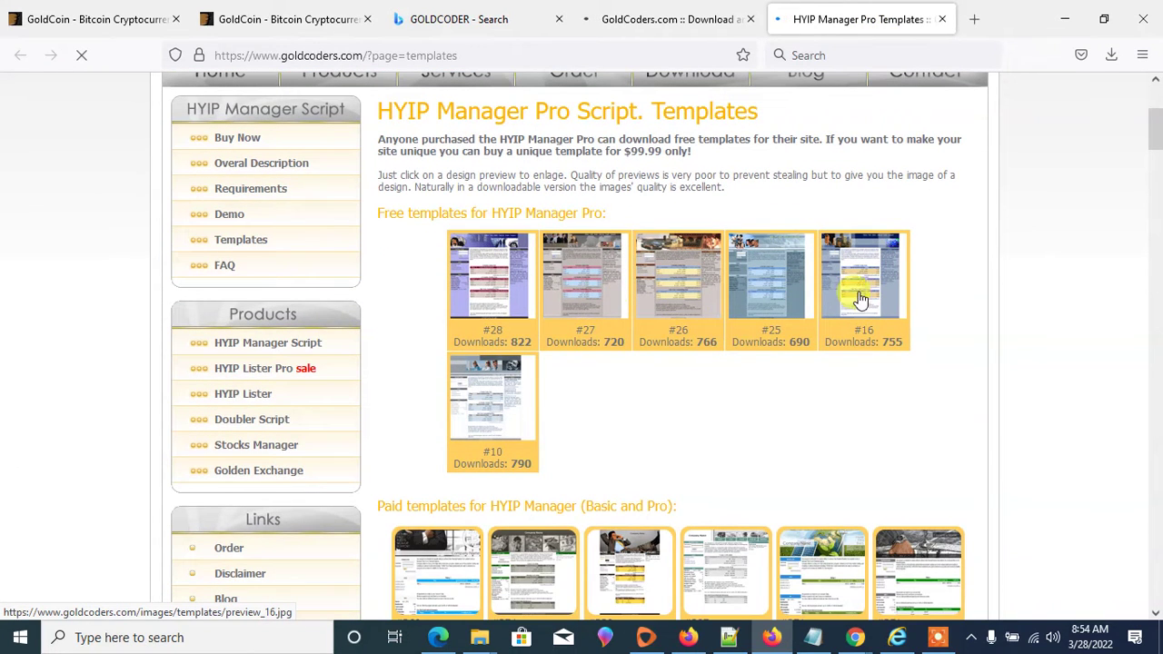
pyautogui.scroll(-7, 700, 300)
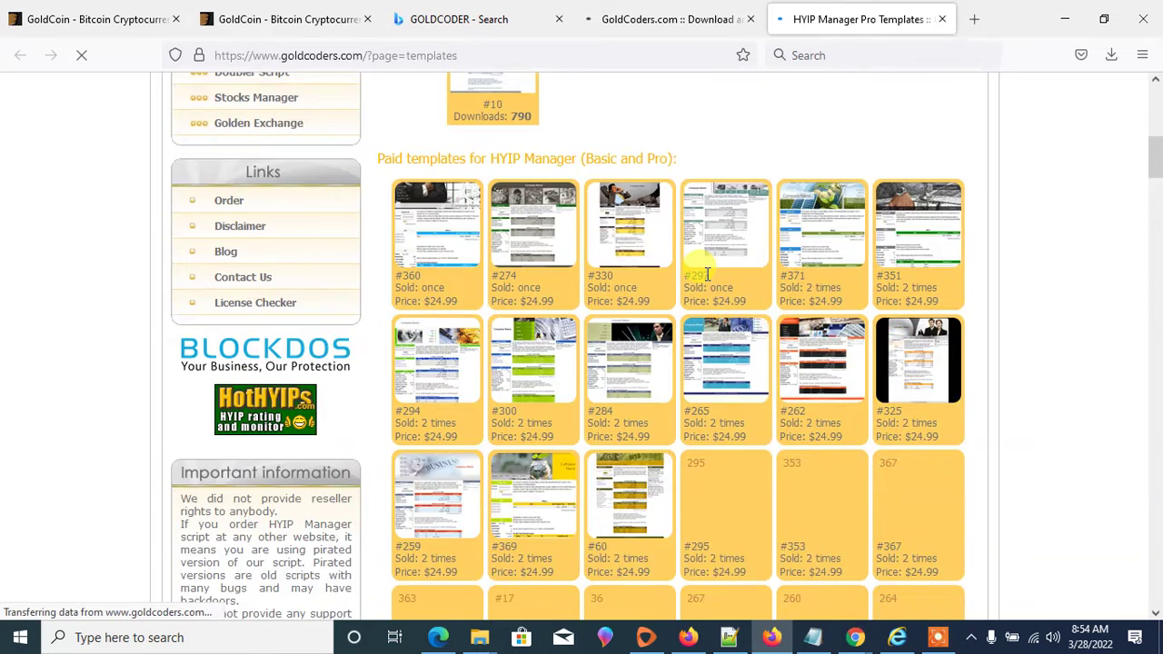
pyautogui.scroll(-1, 707, 282)
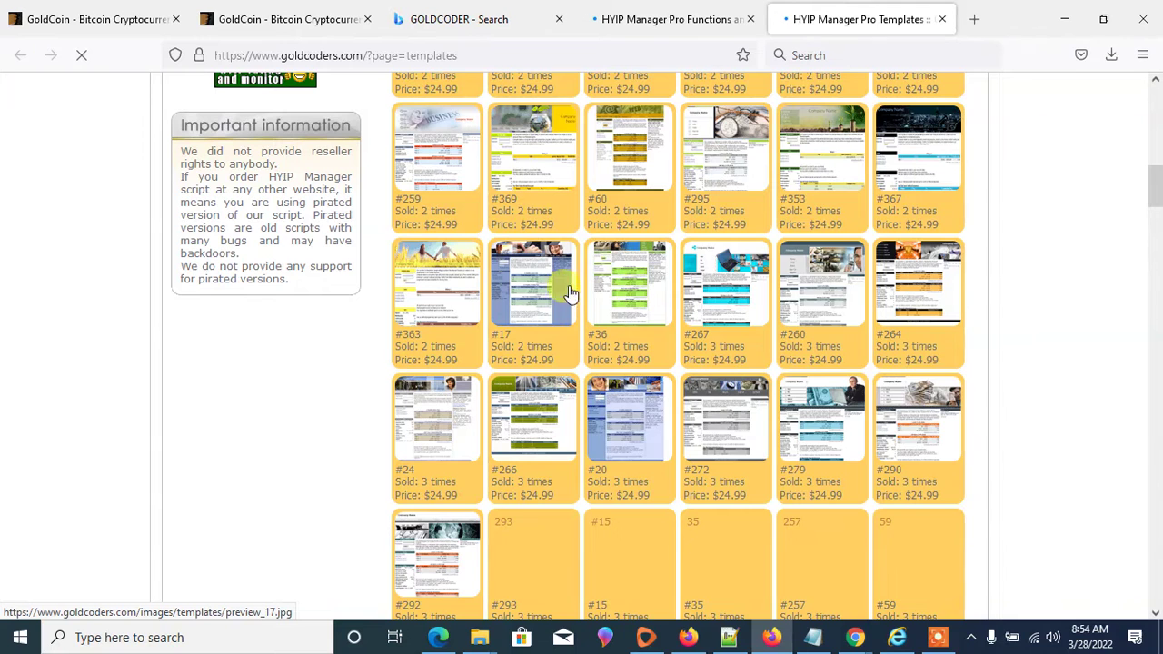
pyautogui.scroll(-2, 654, 355)
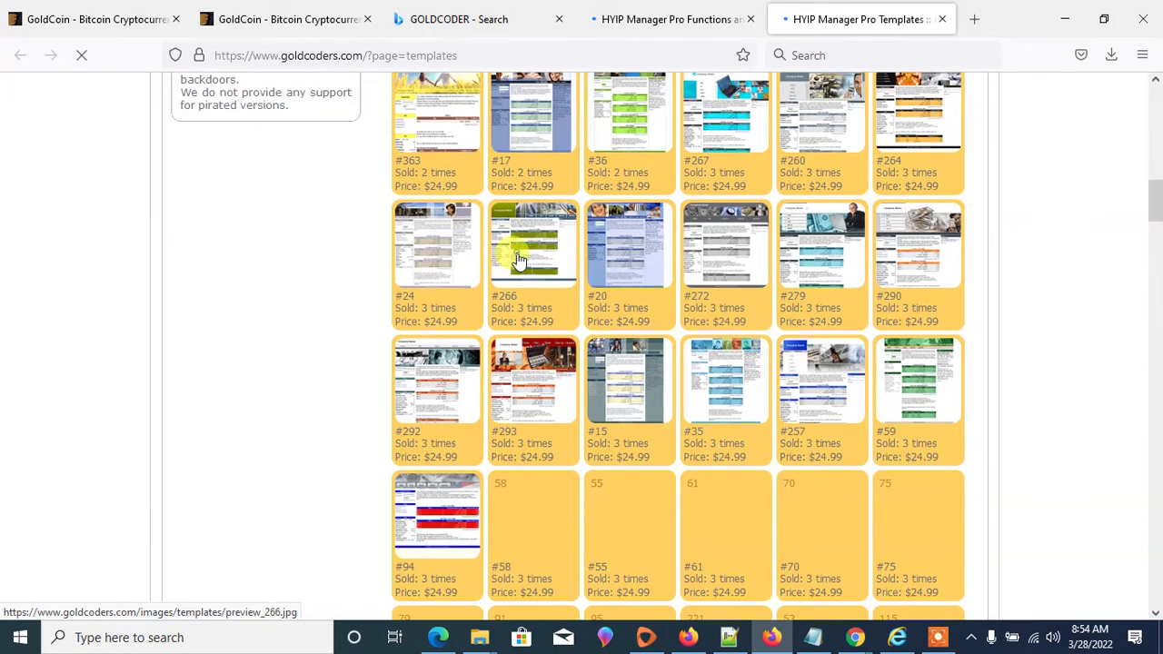
pyautogui.click(510, 253)
pyautogui.click(718, 18)
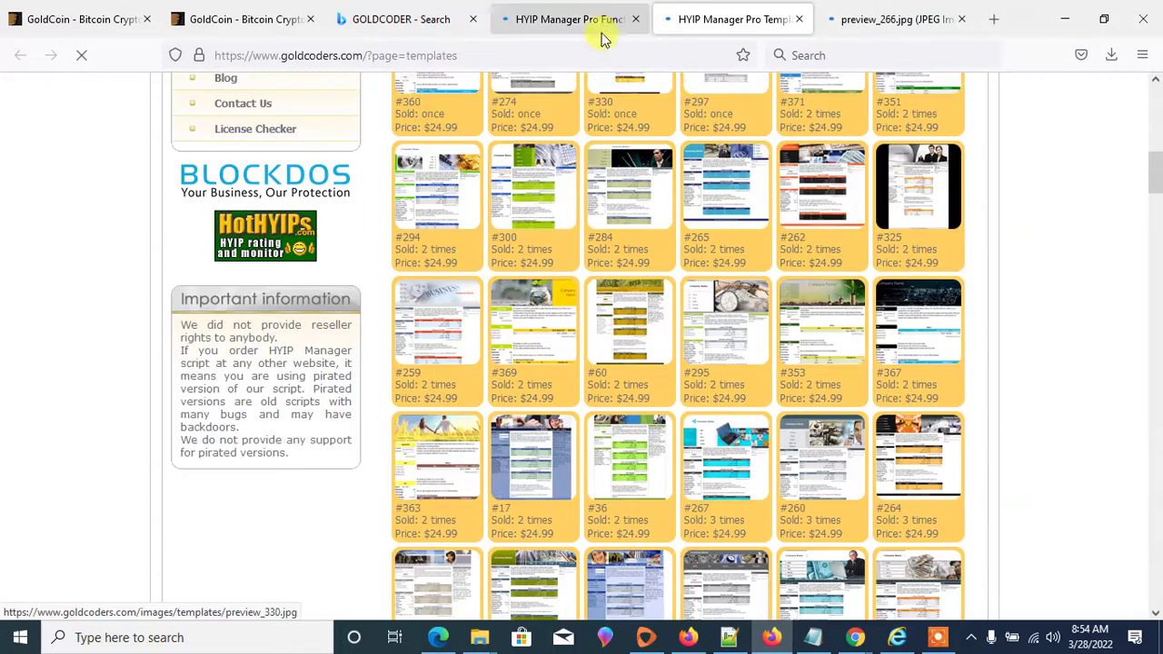
pyautogui.click(597, 20)
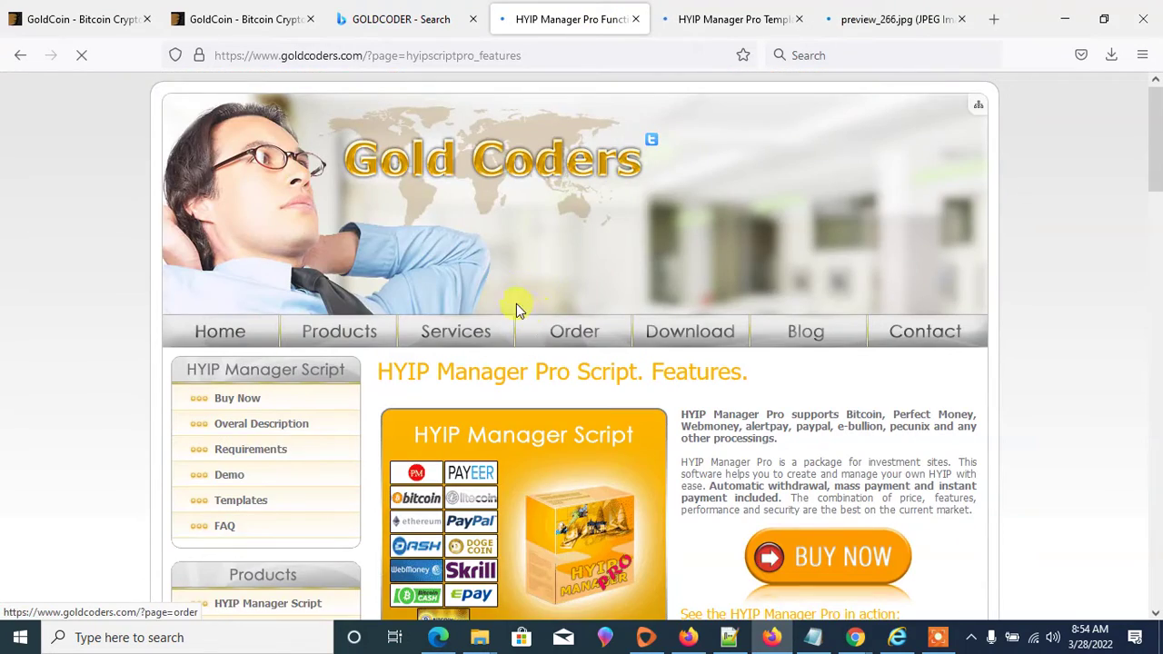
pyautogui.scroll(-5, 547, 275)
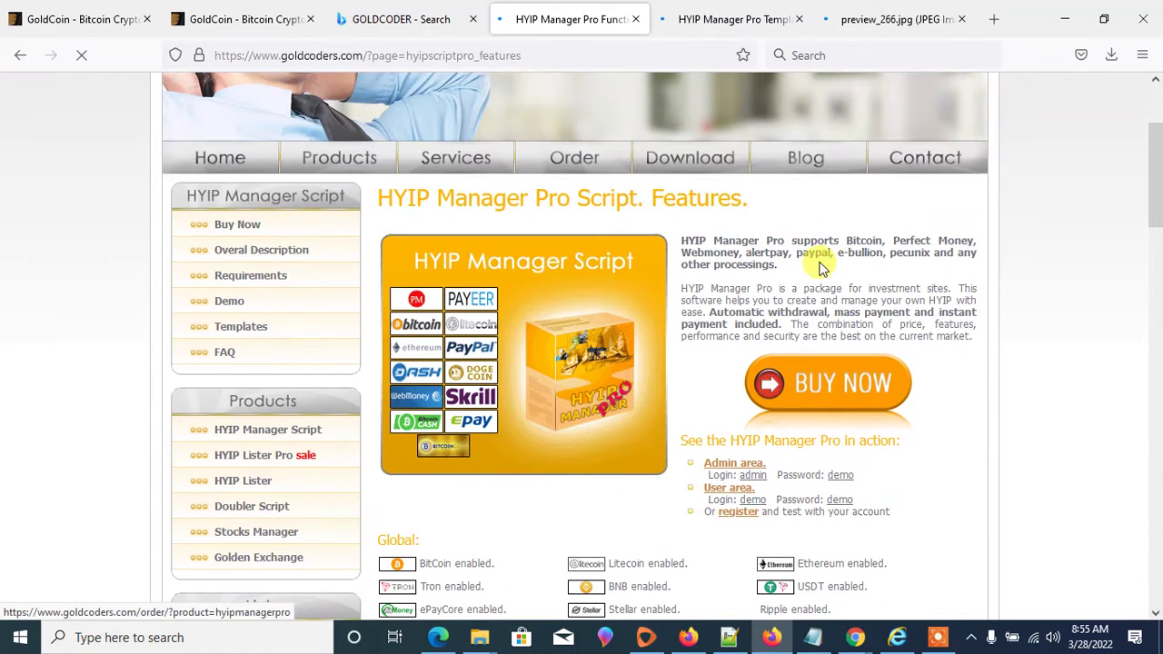
# - Open the Admin area and User area demo links from the Features page in new tabs
pyautogui.scroll(-4, 818, 259)
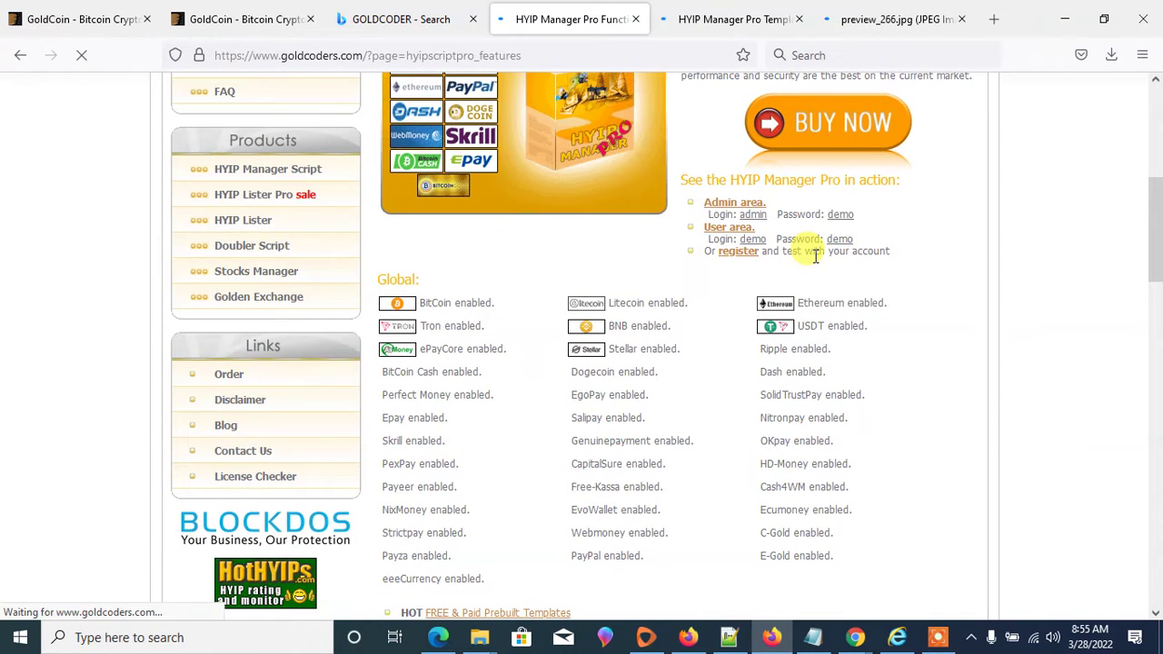
pyautogui.scroll(3, 812, 203)
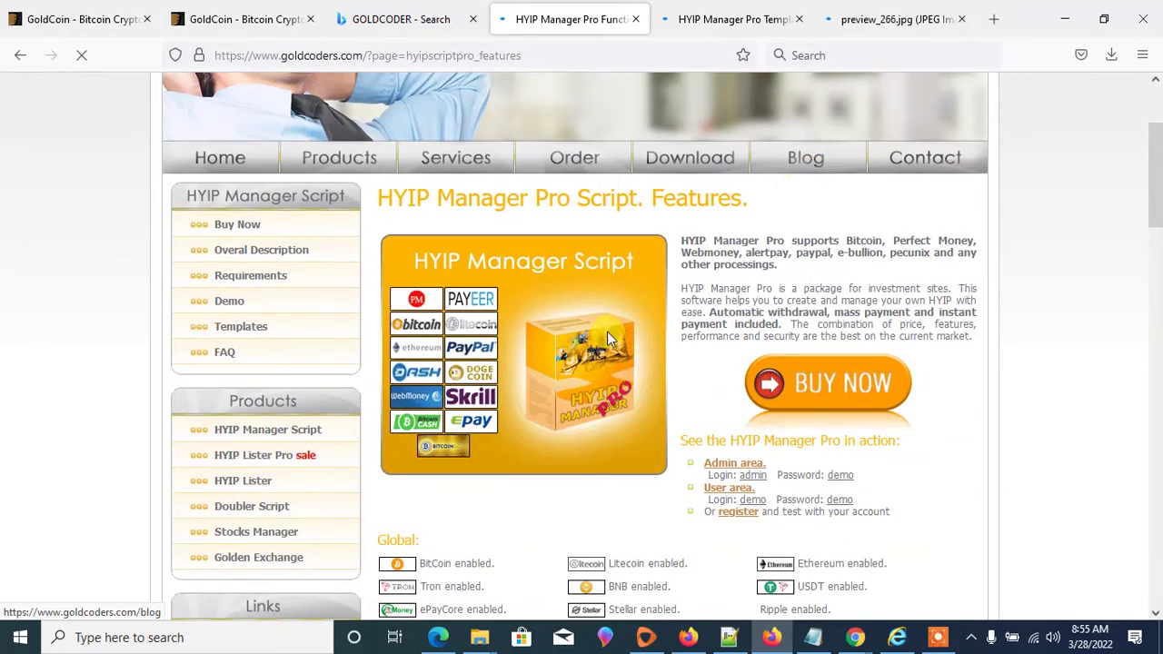
pyautogui.scroll(-5, 572, 350)
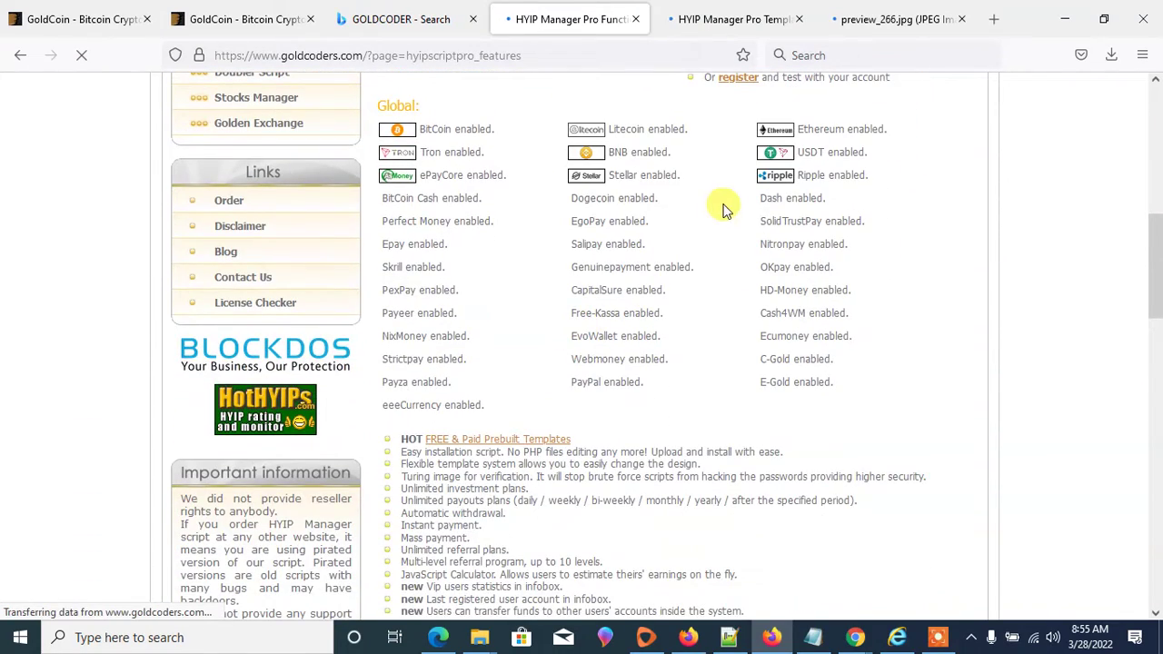
pyautogui.scroll(4, 724, 211)
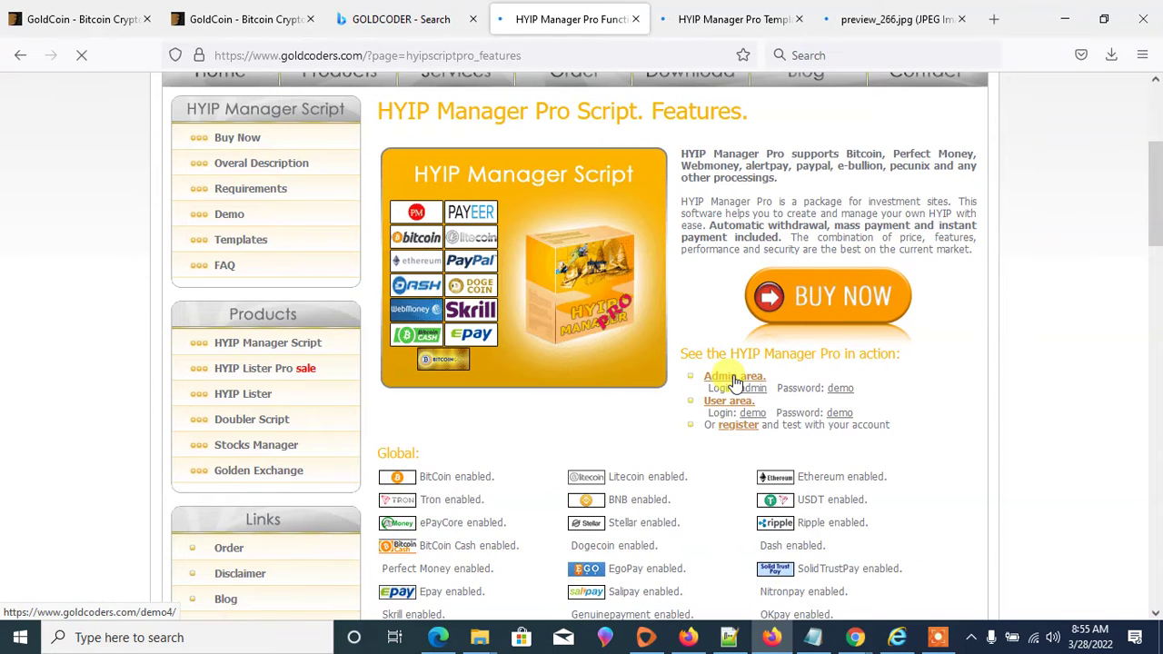
pyautogui.rightClick(734, 380)
pyautogui.click(756, 393)
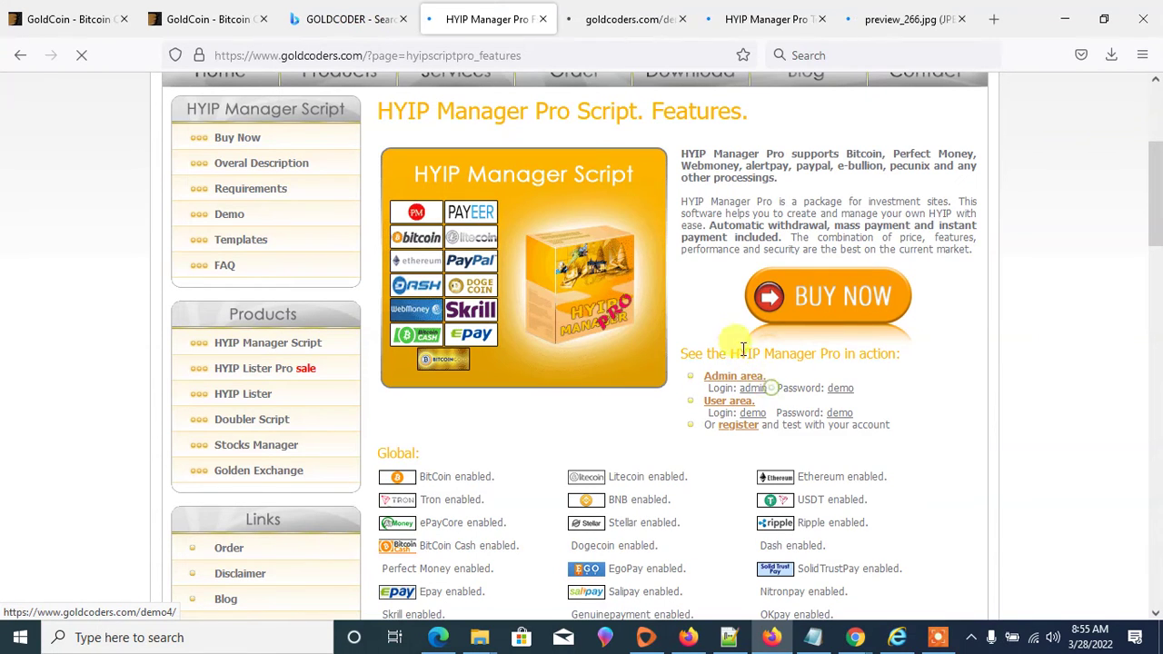
pyautogui.rightClick(733, 403)
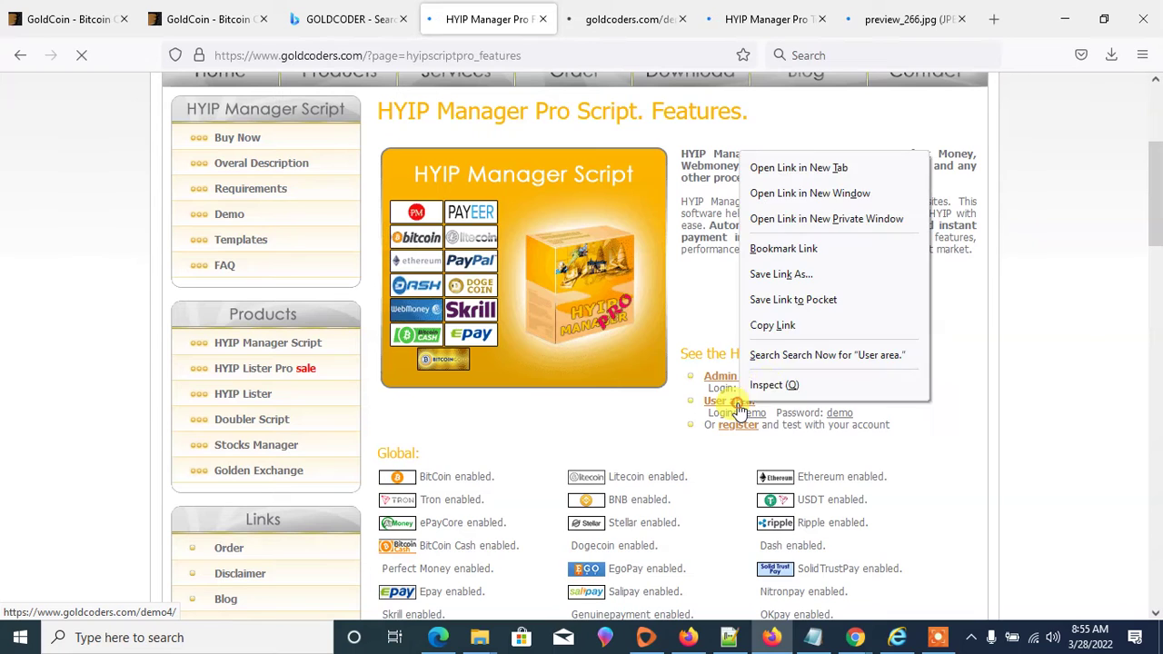
pyautogui.click(798, 167)
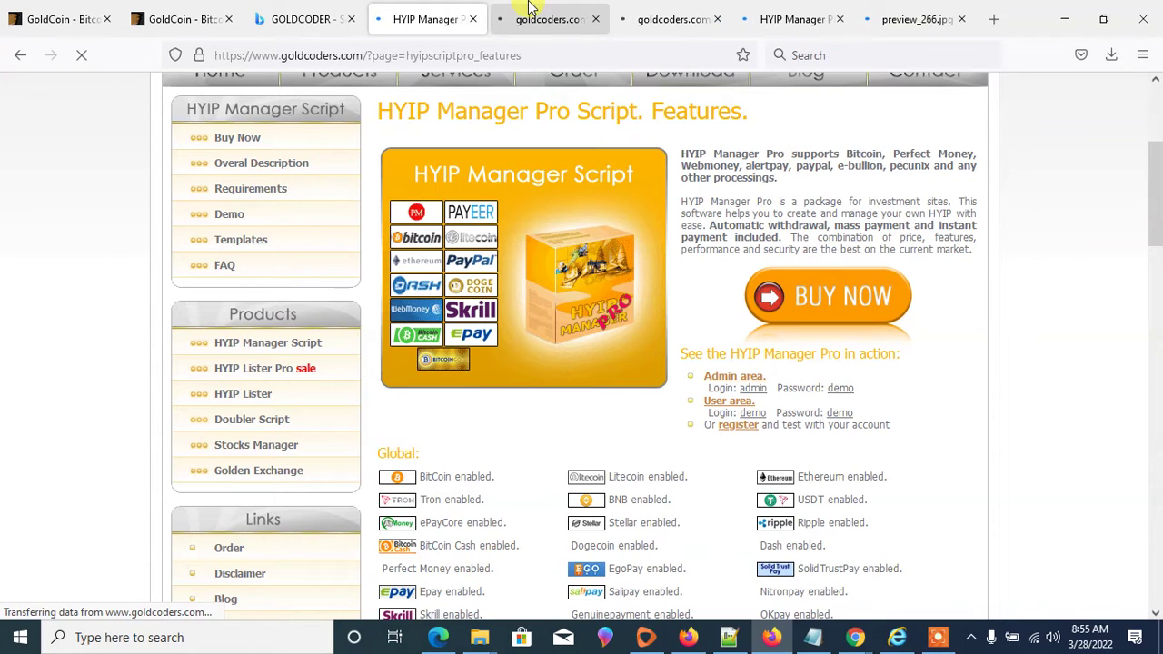
# - Look over the new demo4 and Demo version tabs, ending on the second demo4 page
pyautogui.click(533, 9)
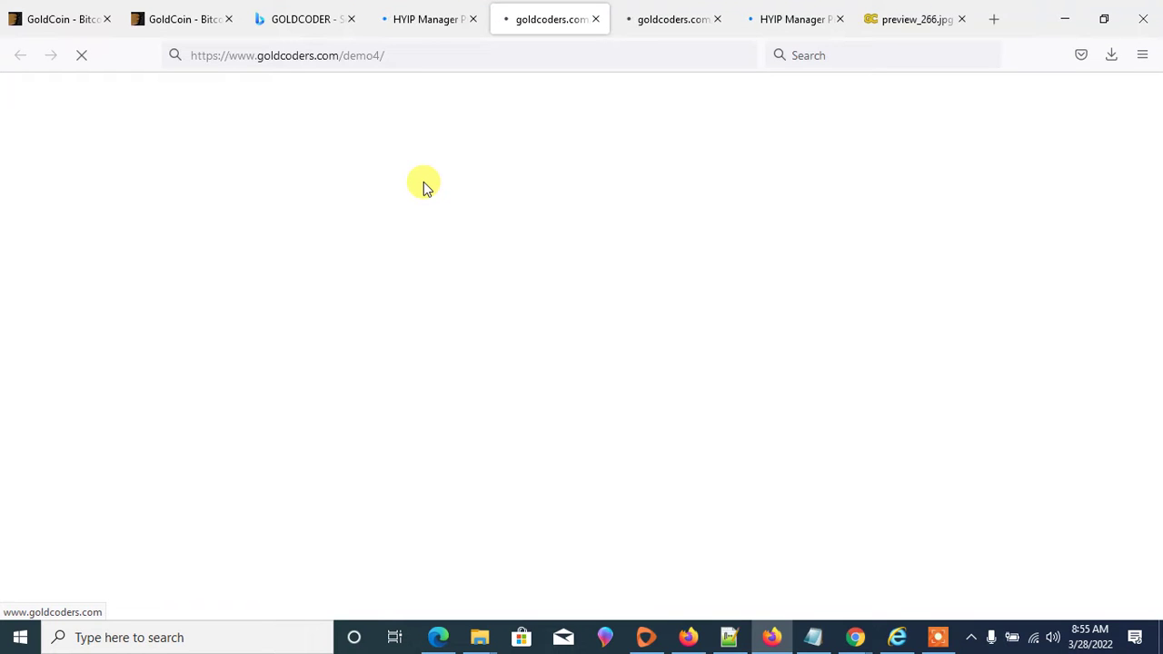
pyautogui.click(667, 21)
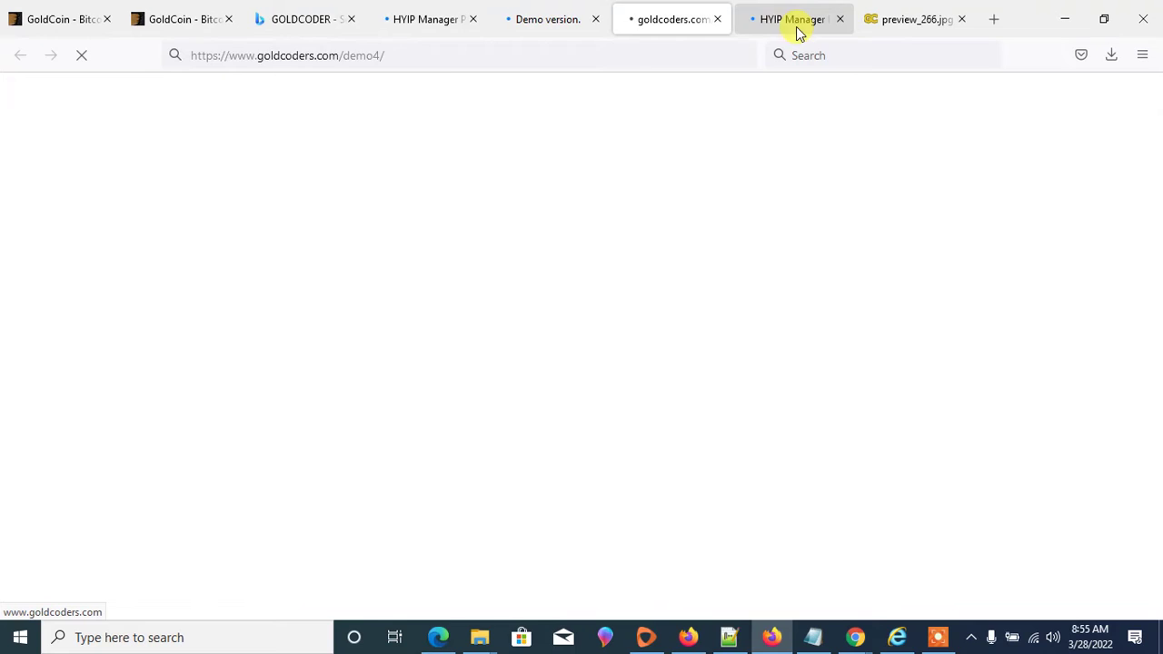
pyautogui.click(793, 26)
pyautogui.click(549, 16)
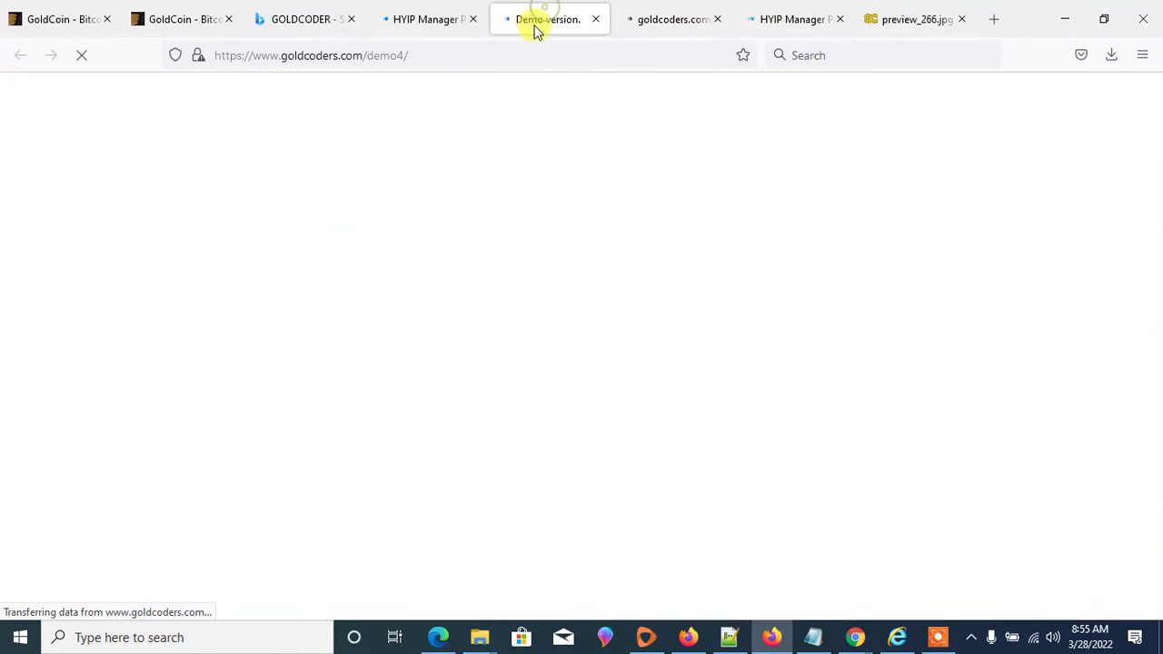
pyautogui.click(660, 13)
pyautogui.click(534, 23)
pyautogui.click(419, 20)
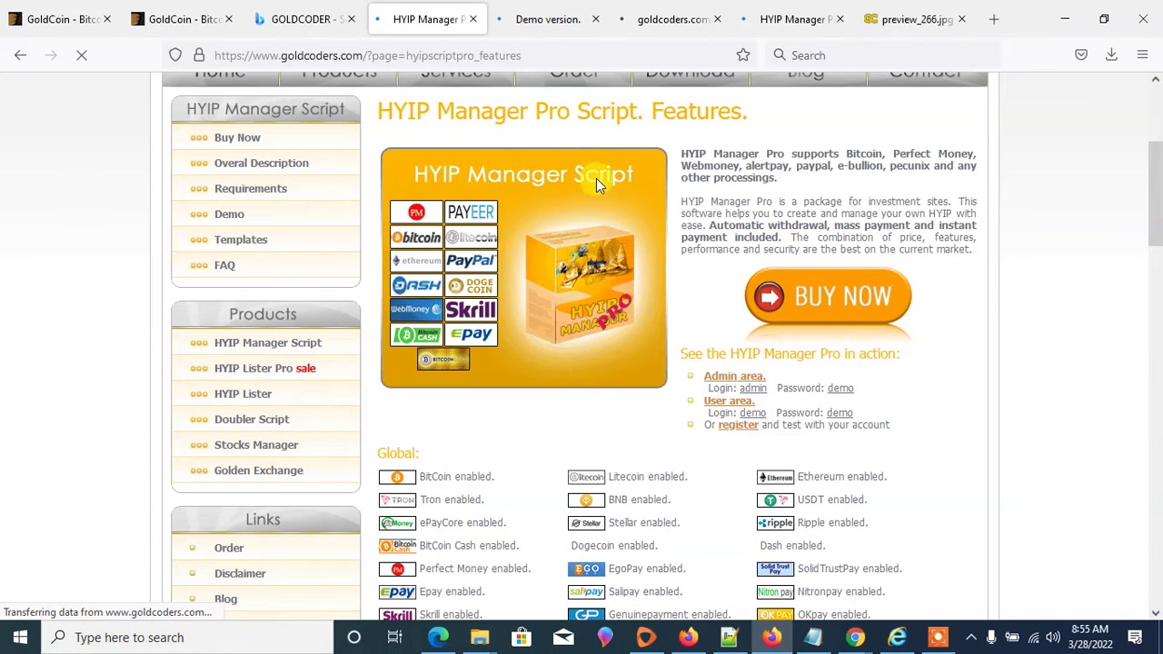
pyautogui.click(552, 25)
pyautogui.click(662, 19)
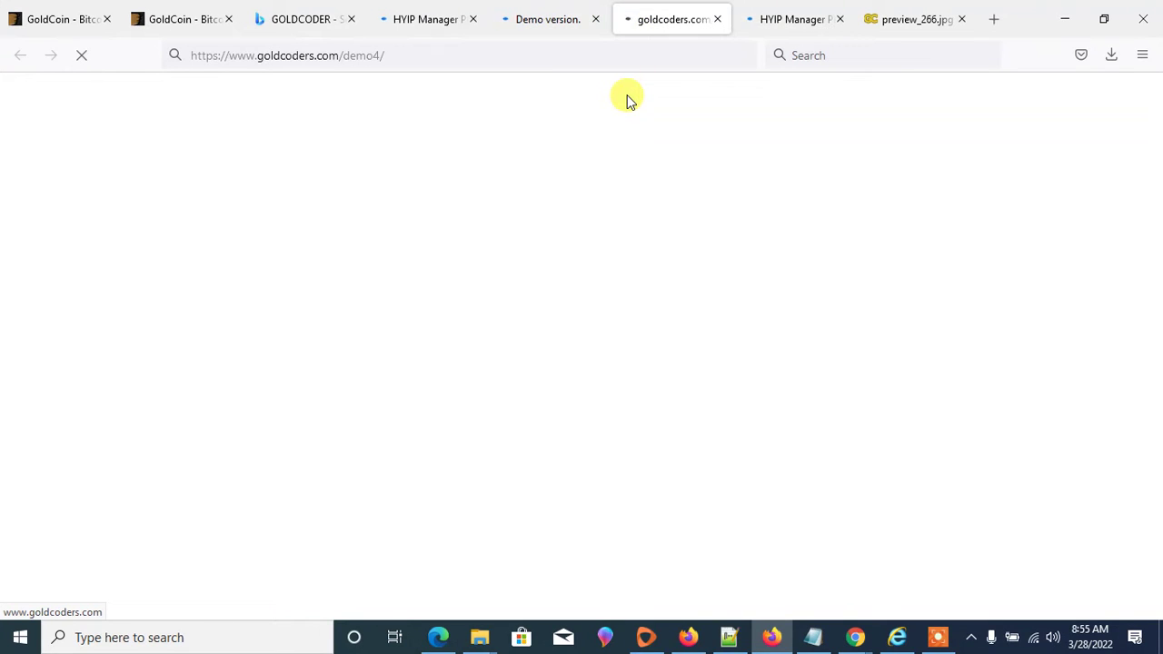
# - View preview_266.jpg, open a blank tab, and load instantcapitals.live in the other browser window
pyautogui.click(913, 19)
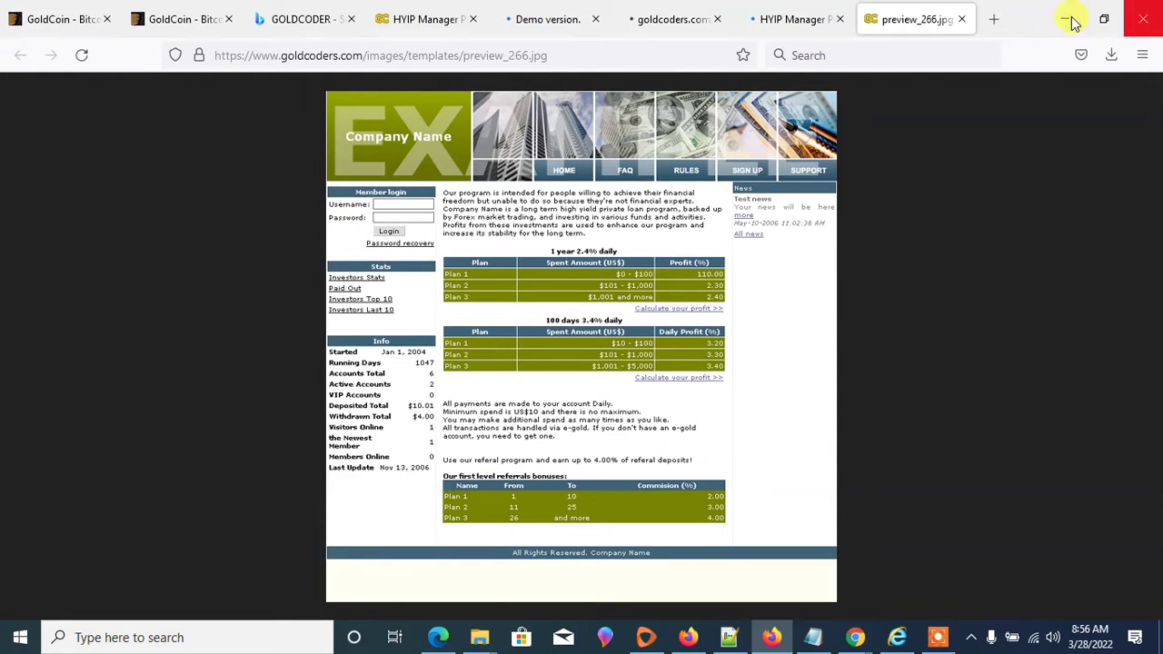
pyautogui.click(993, 18)
pyautogui.click(650, 57)
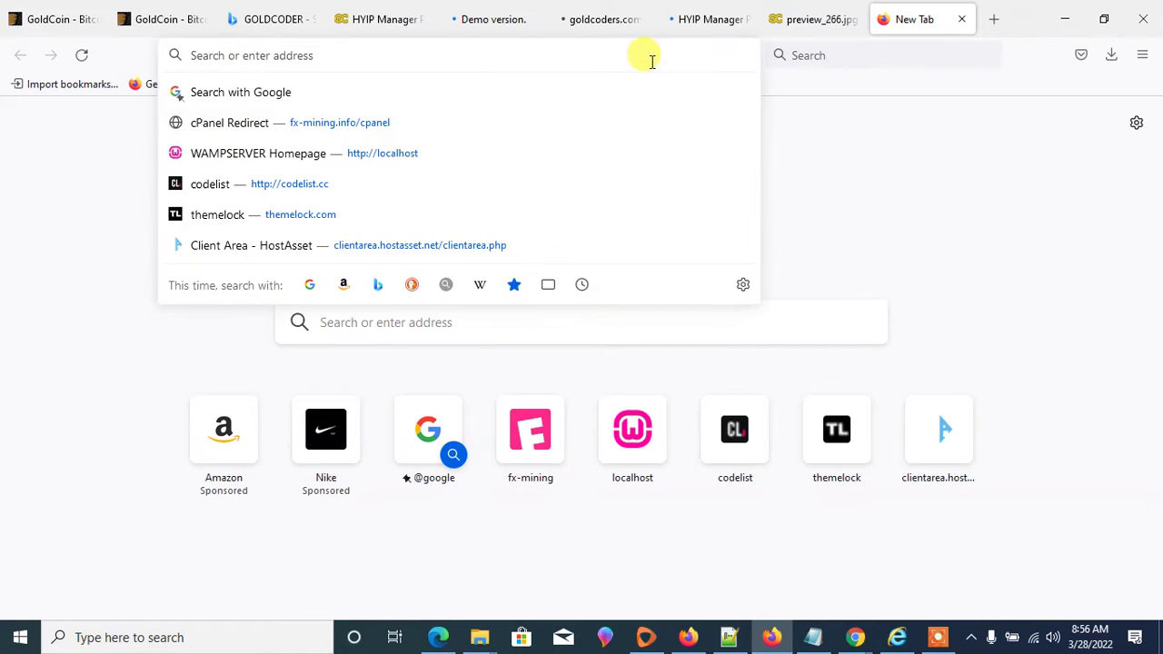
pyautogui.write('IN')
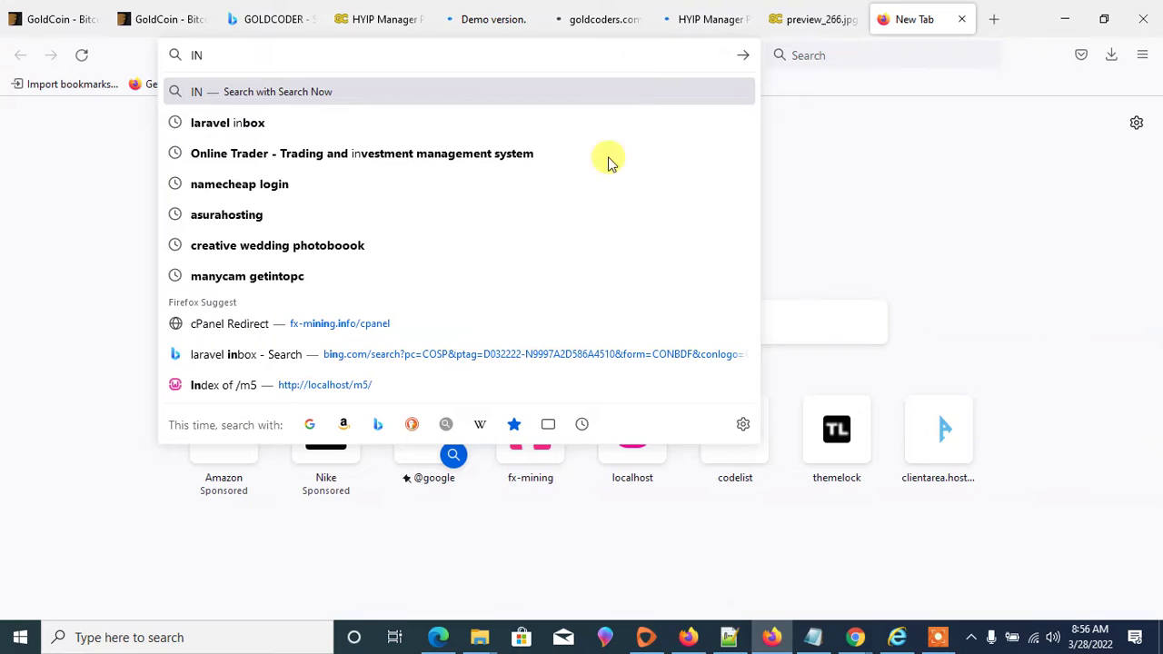
pyautogui.click(693, 639)
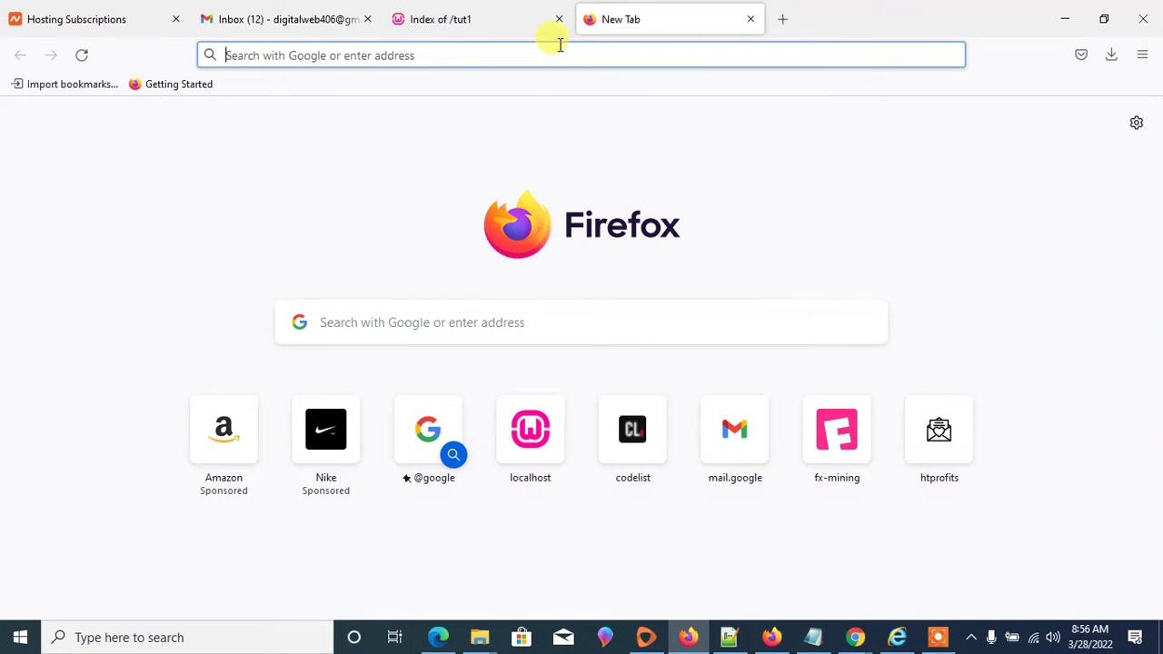
pyautogui.write('instantcapitals.live/')
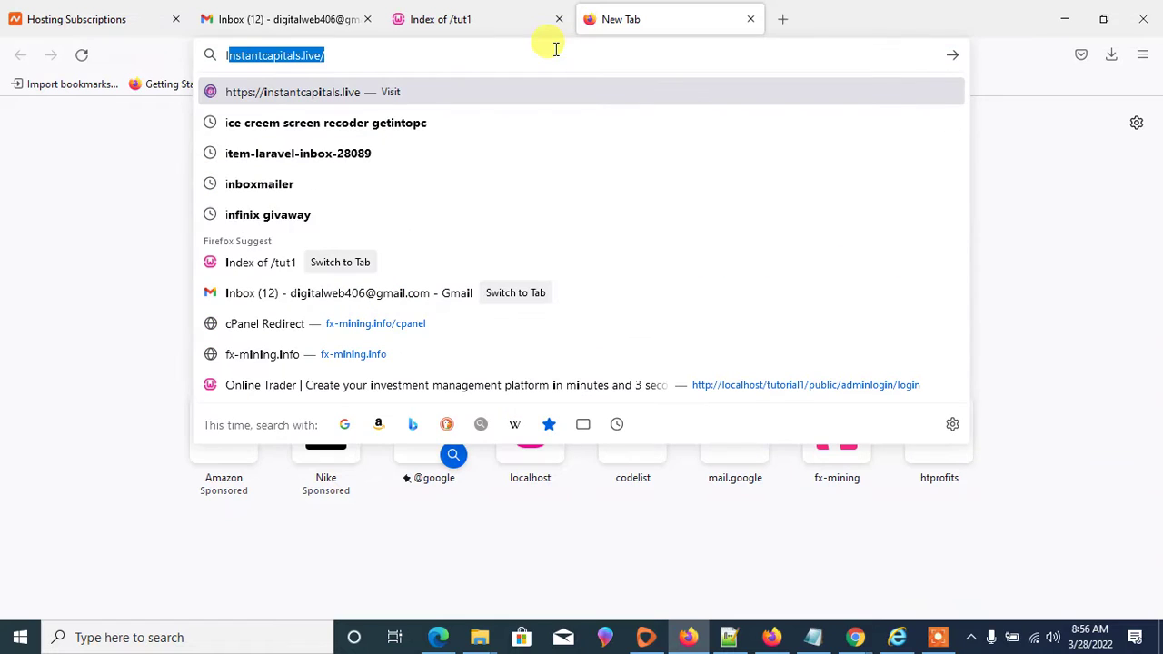
pyautogui.press('Return')
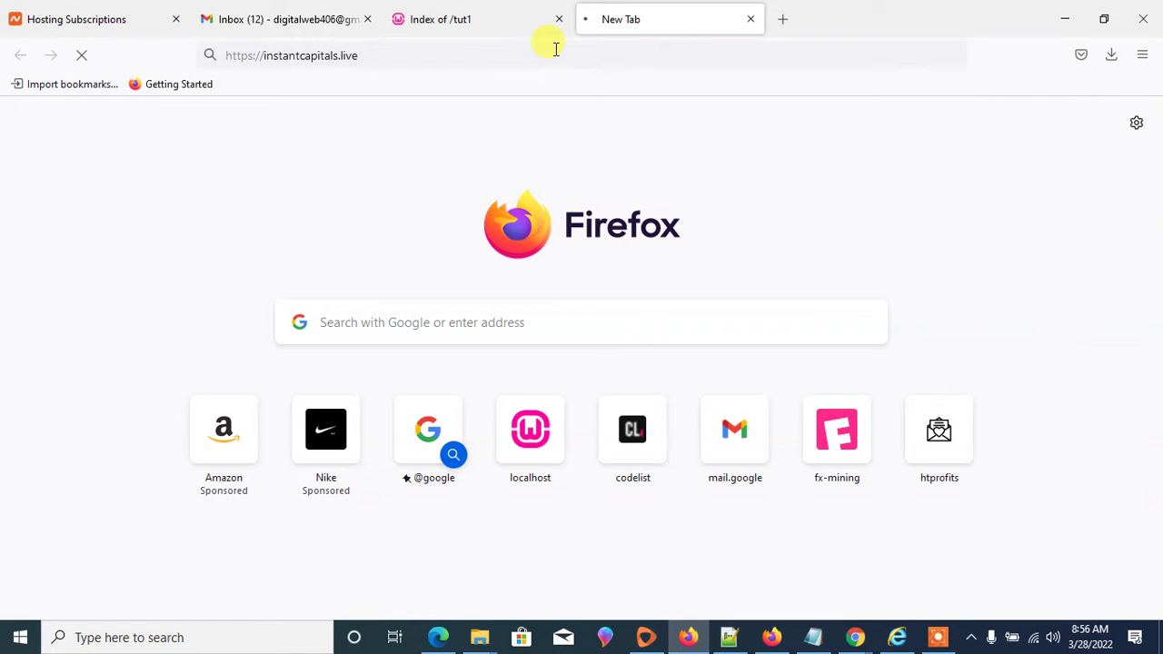
# - Copy the instantcapitals.live address and paste-and-go it in the GoldCoders window's new tab
pyautogui.click(354, 46)
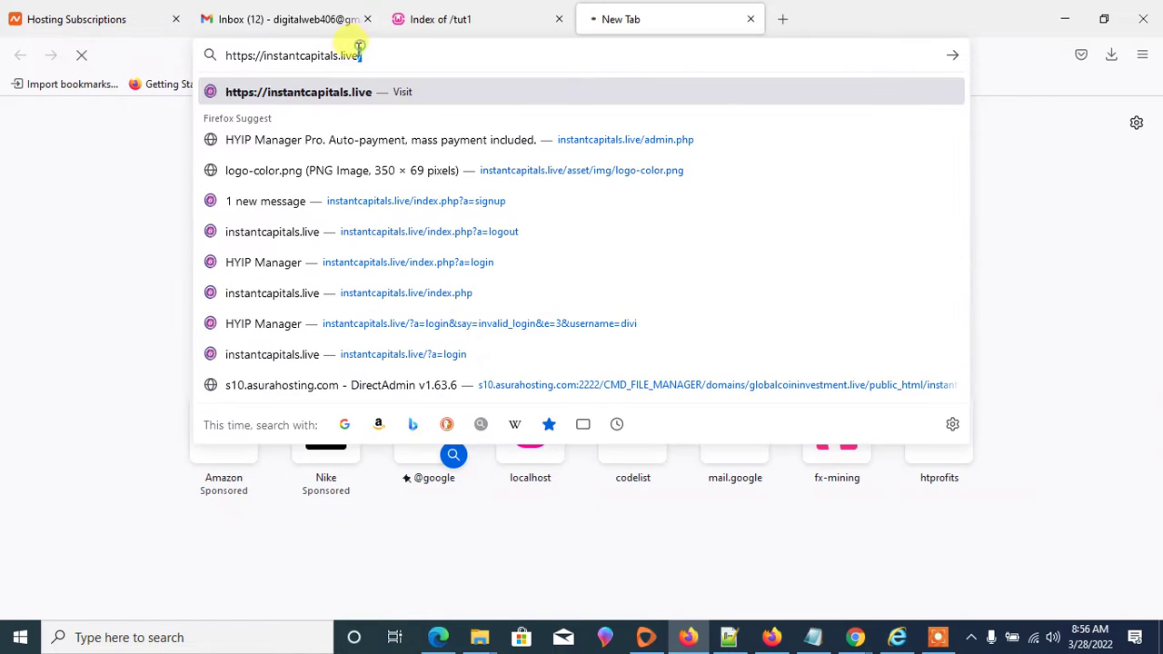
pyautogui.tripleClick(406, 55)
pyautogui.hotkey('ctrl', 'c')
pyautogui.rightClick(289, 54)
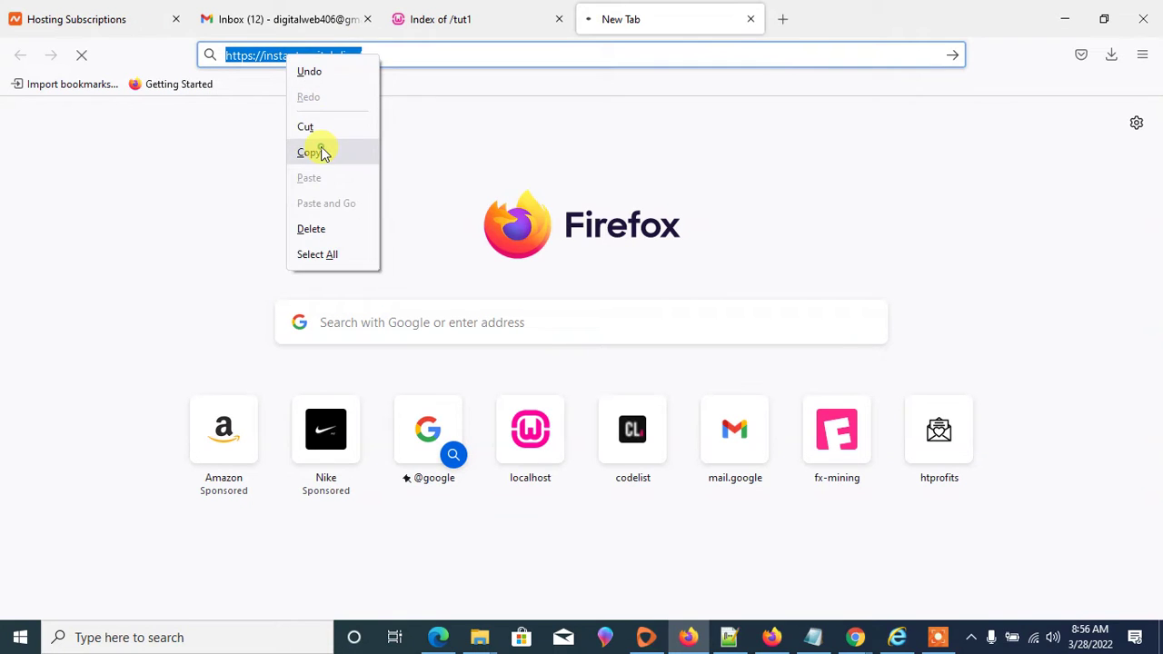
pyautogui.click(319, 150)
pyautogui.click(1065, 18)
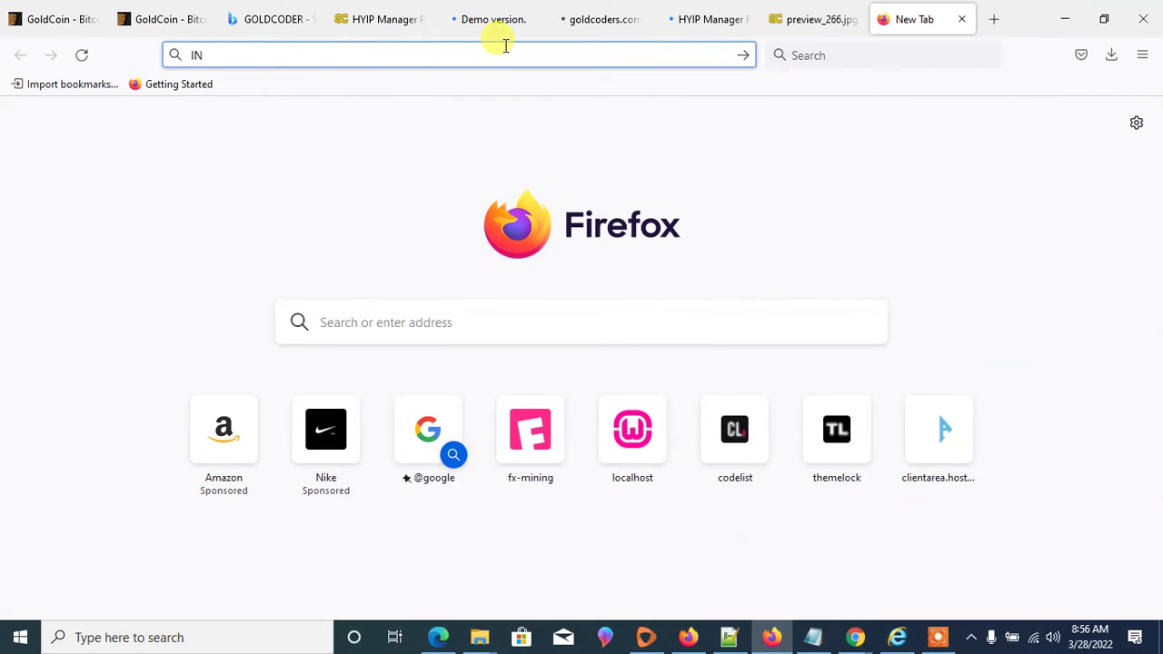
pyautogui.click(505, 48)
pyautogui.rightClick(189, 54)
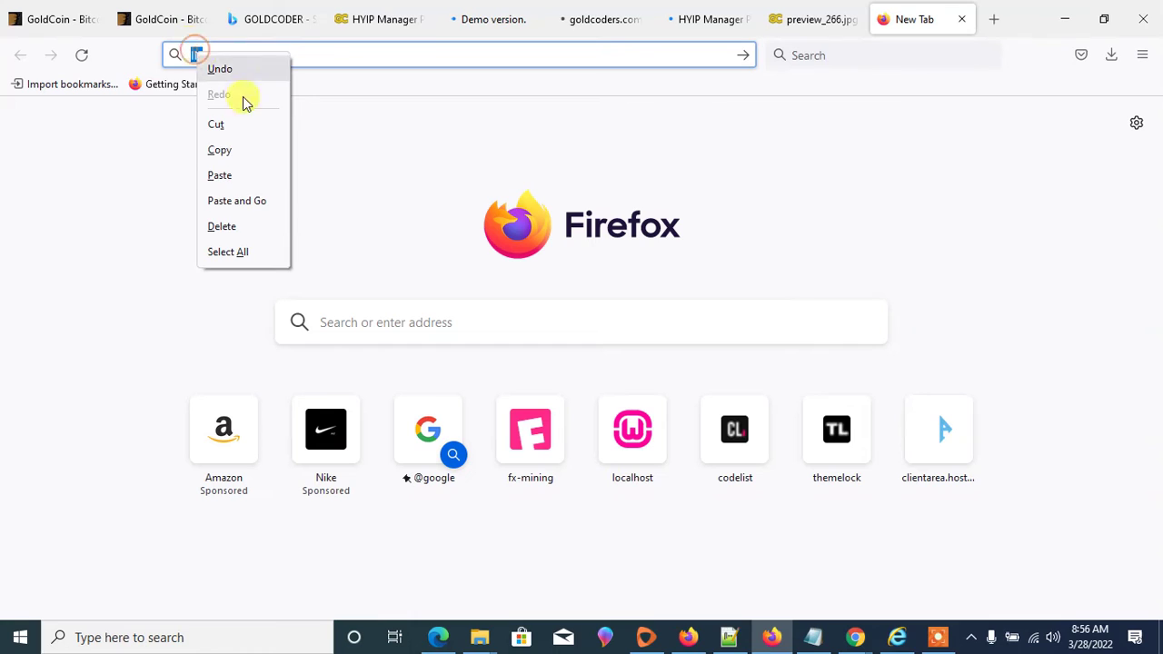
pyautogui.click(235, 200)
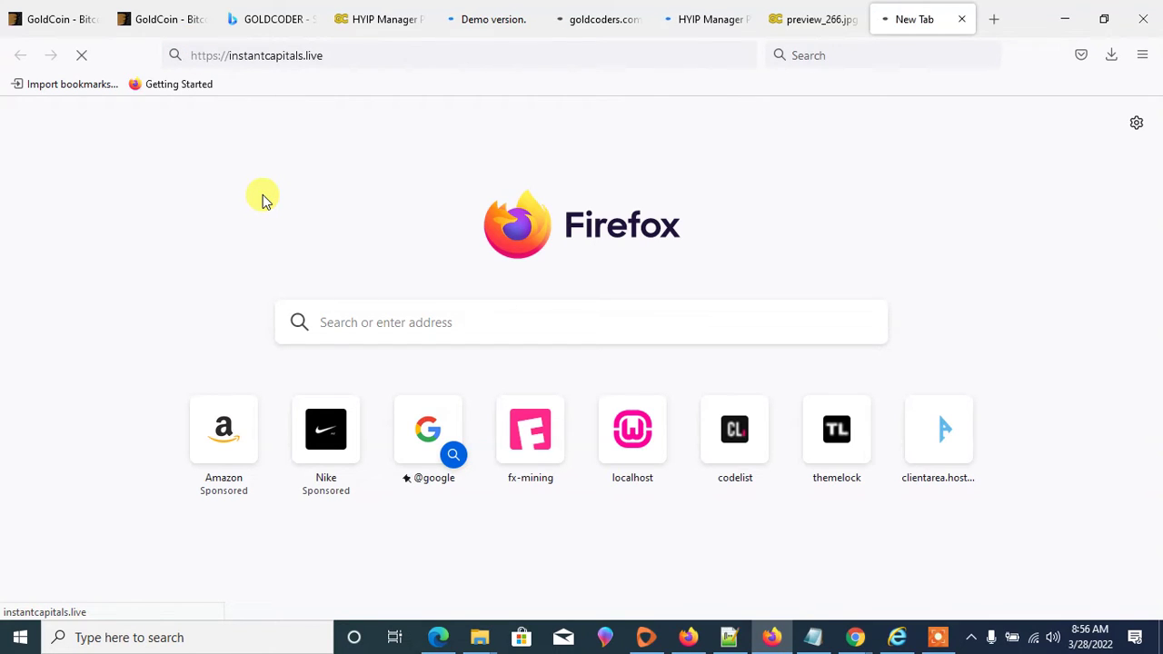
pyautogui.click(688, 24)
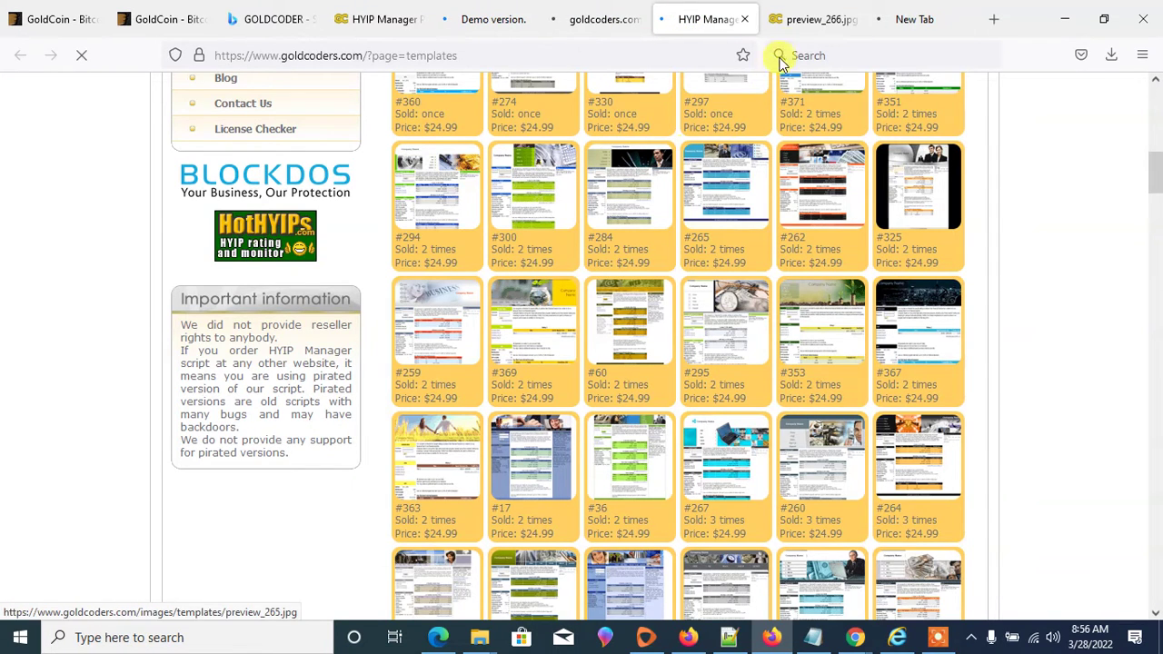
# - Check the open tabs and retry loading instantcapitals.live and the failed demo4 page
pyautogui.click(818, 20)
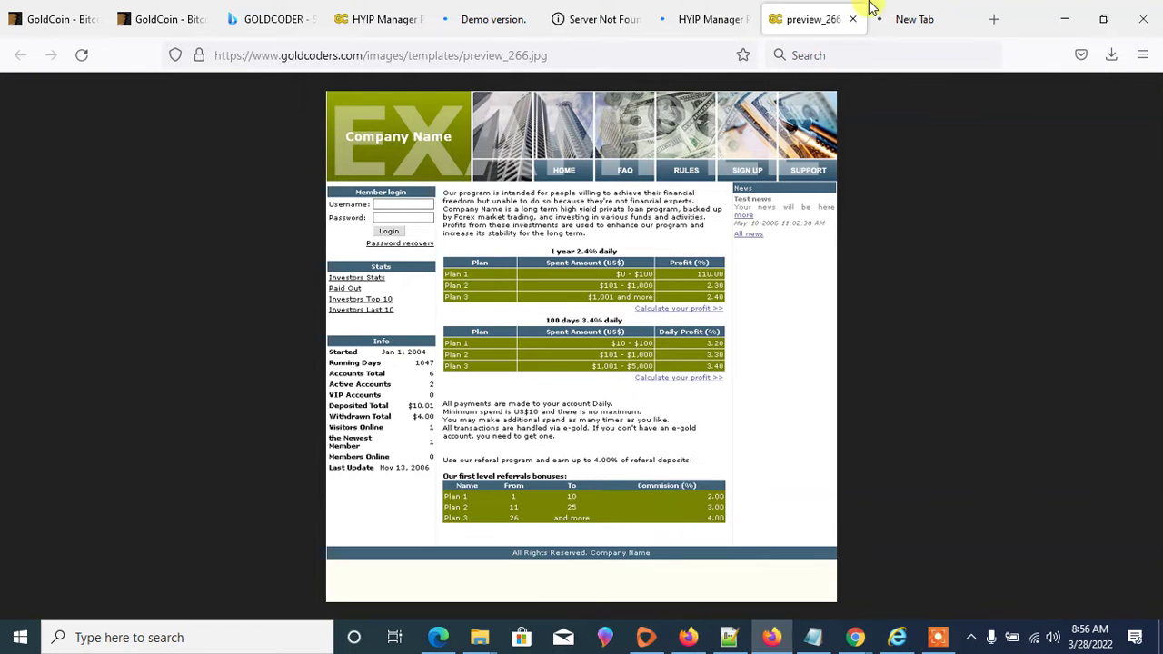
pyautogui.click(904, 11)
pyautogui.click(709, 8)
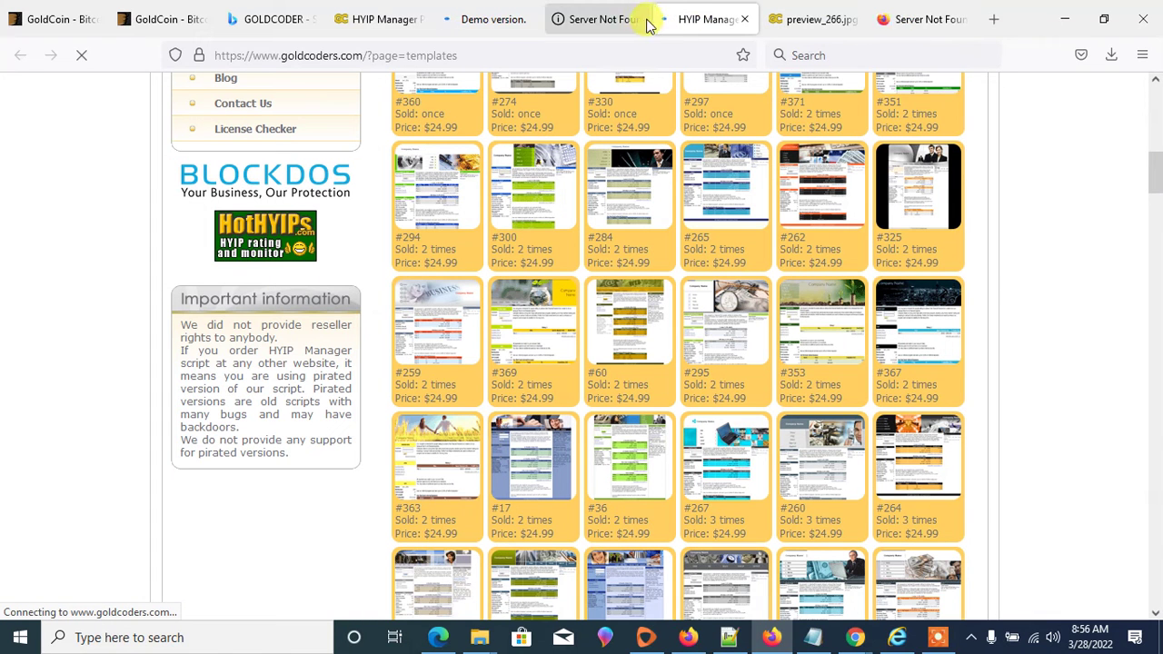
pyautogui.click(895, 11)
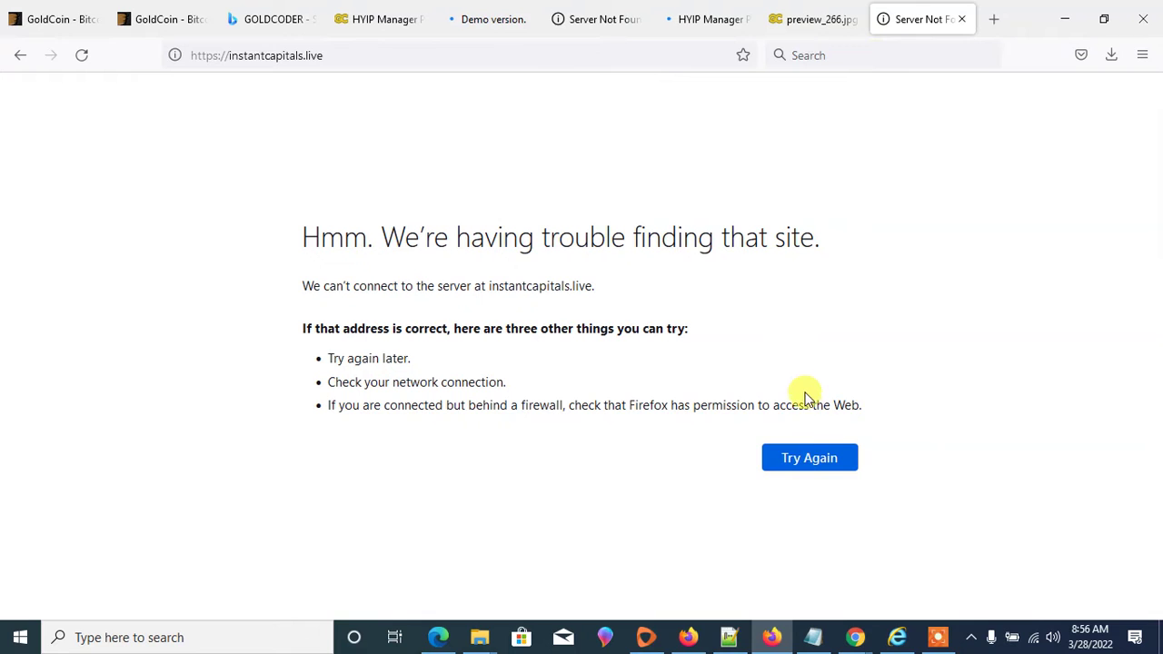
pyautogui.click(803, 446)
pyautogui.click(690, 20)
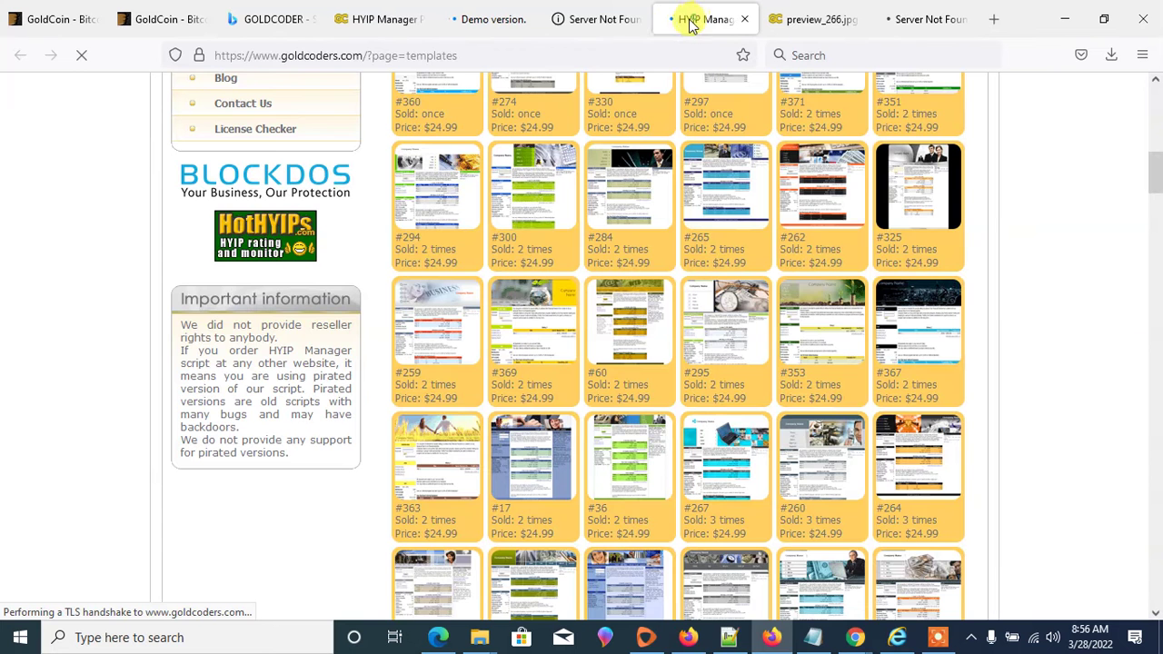
pyautogui.click(600, 23)
pyautogui.click(490, 25)
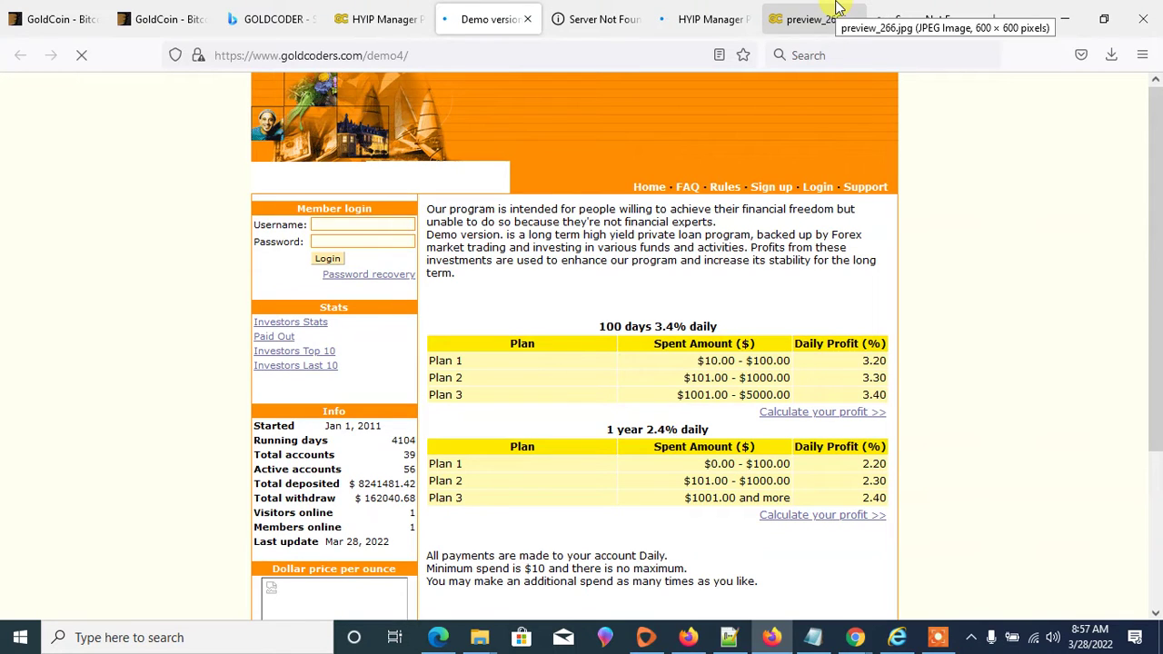
pyautogui.click(588, 18)
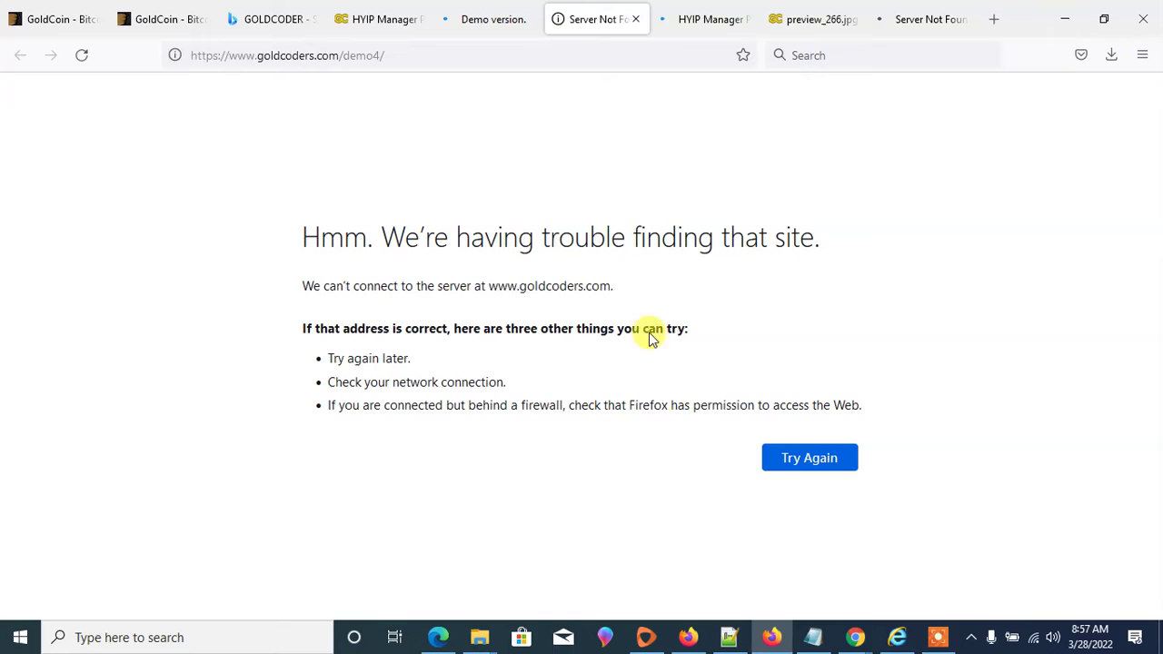
pyautogui.click(796, 460)
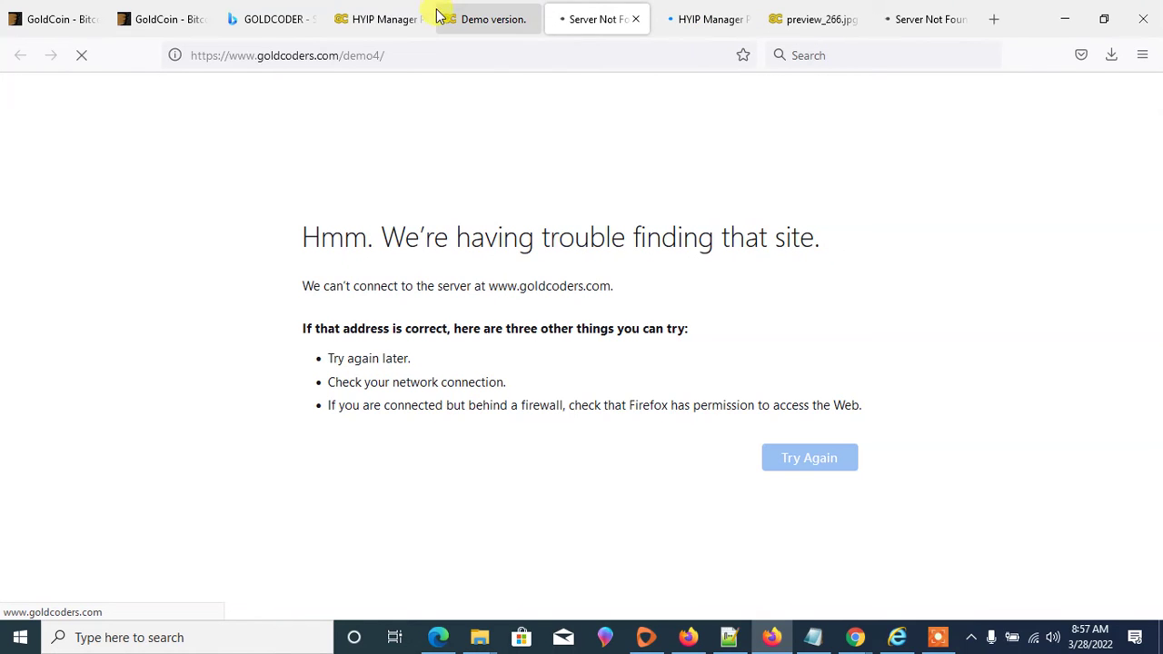
# - Inspect the demo version site's member login, comparing it with the HYIP Manager features page
pyautogui.click(475, 20)
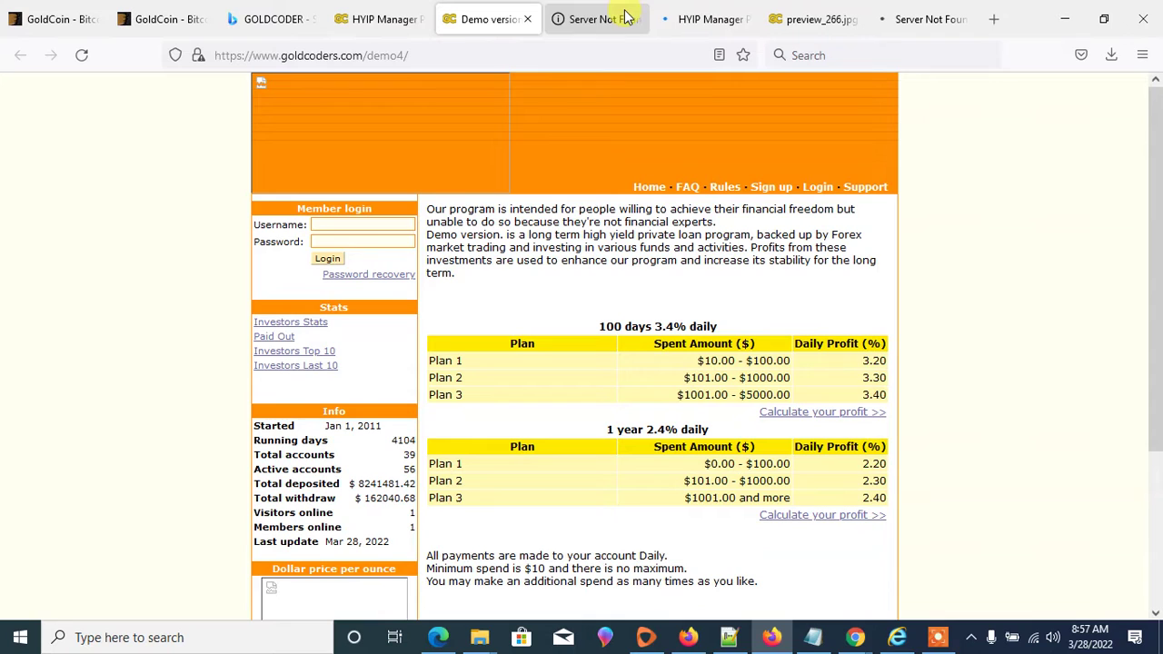
pyautogui.click(357, 225)
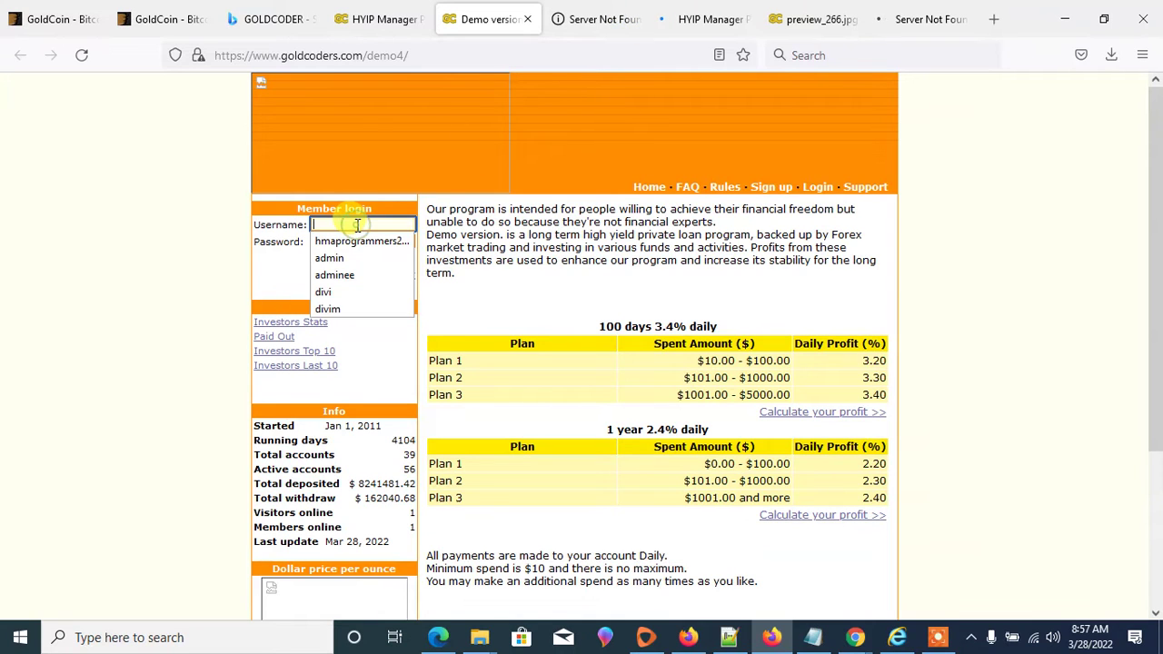
pyautogui.click(351, 165)
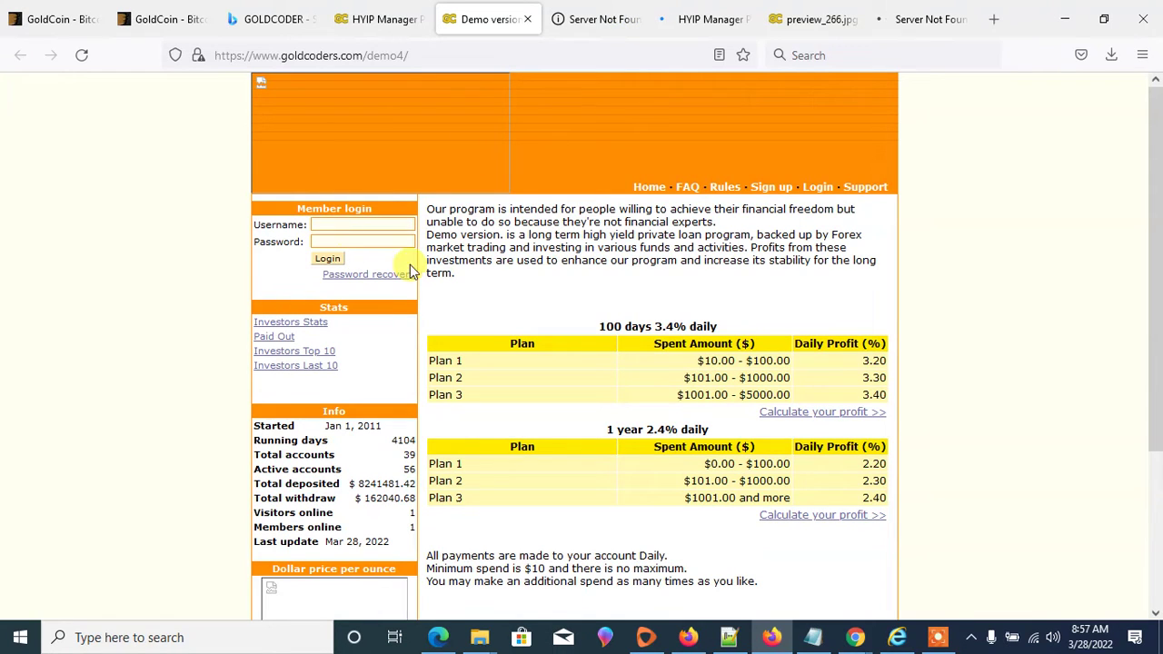
pyautogui.click(364, 19)
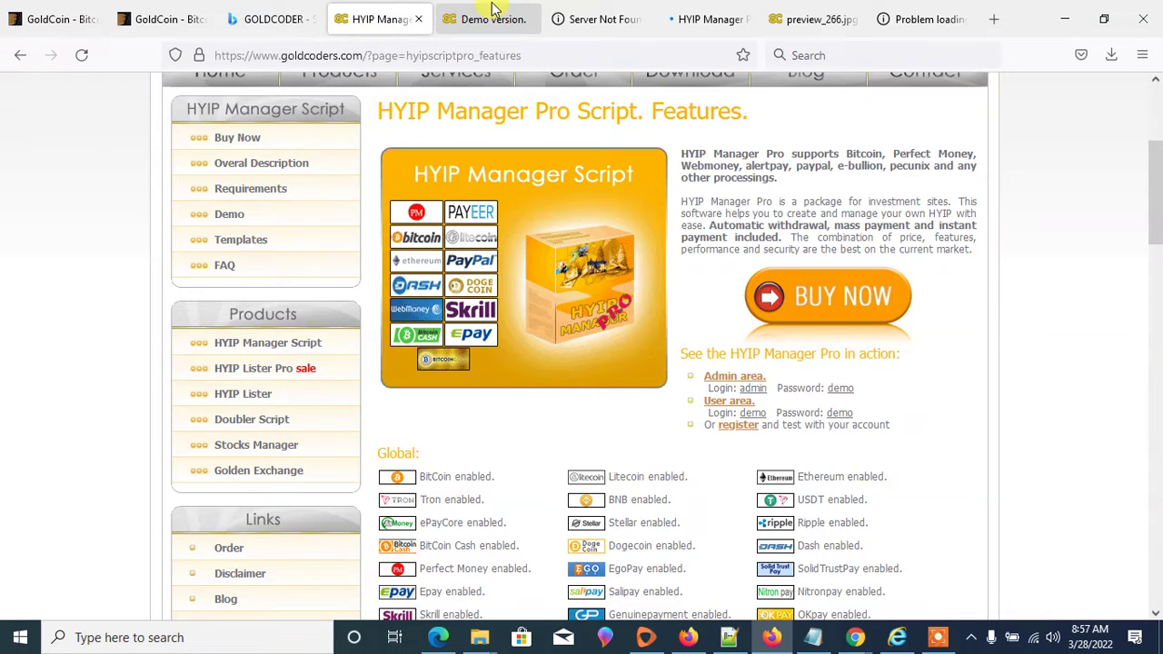
pyautogui.click(468, 18)
pyautogui.scroll(-4, 475, 143)
pyautogui.scroll(4, 532, 339)
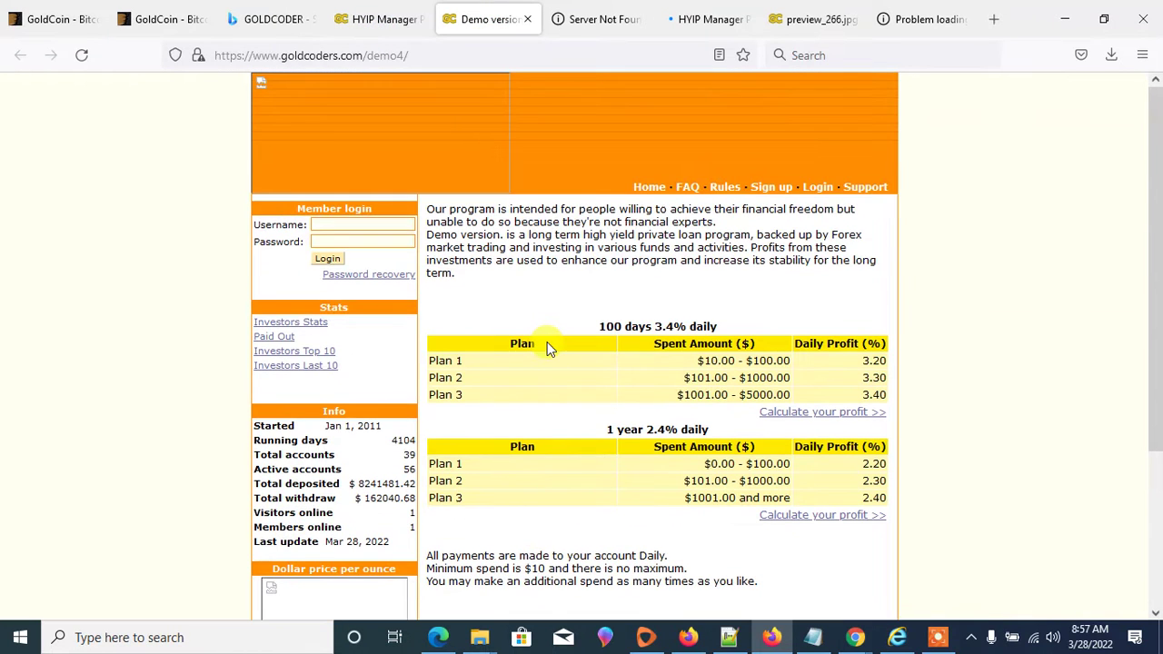
# - Compare the preview_266 template image with the features page, finishing on the demo4 site
pyautogui.click(807, 20)
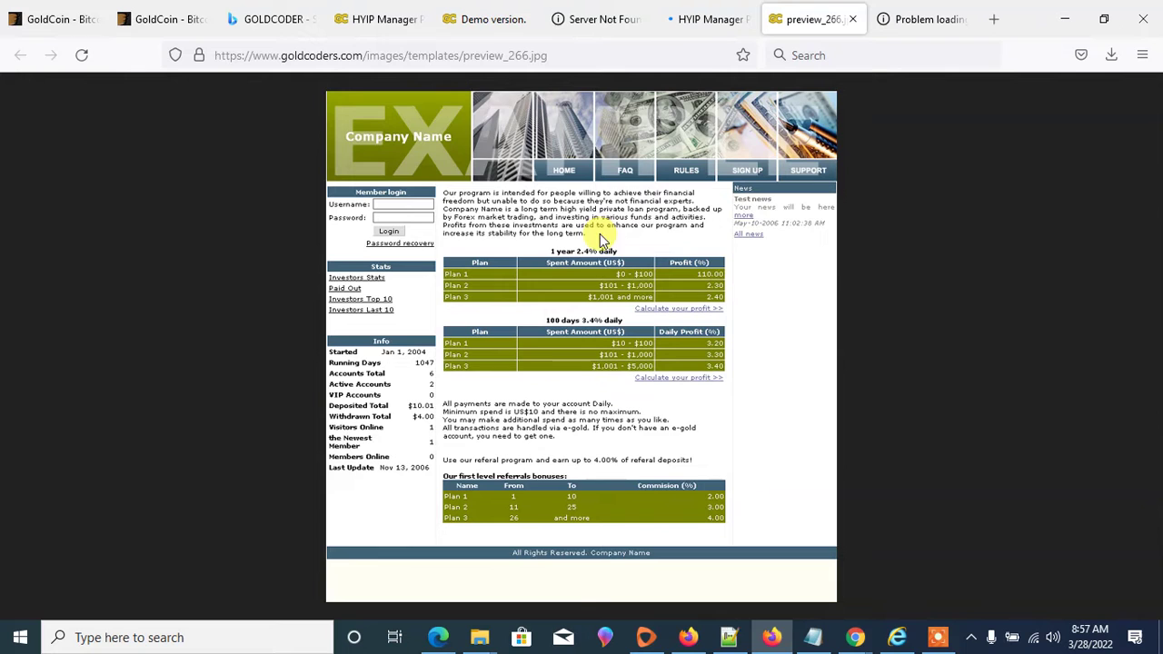
pyautogui.click(356, 18)
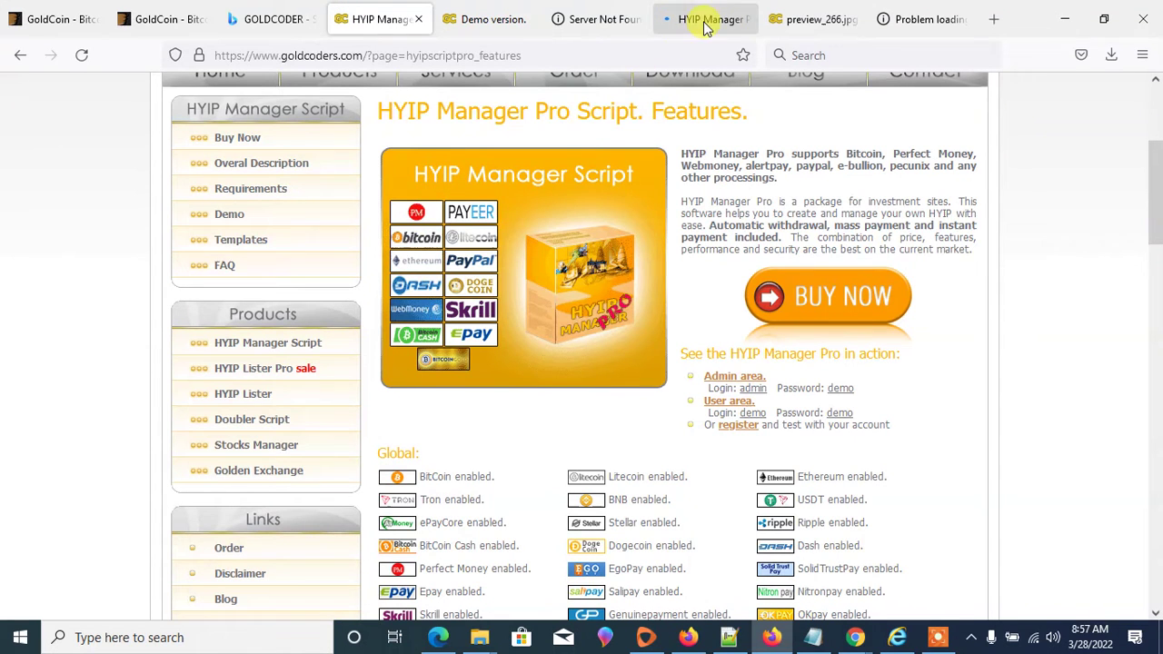
pyautogui.click(779, 20)
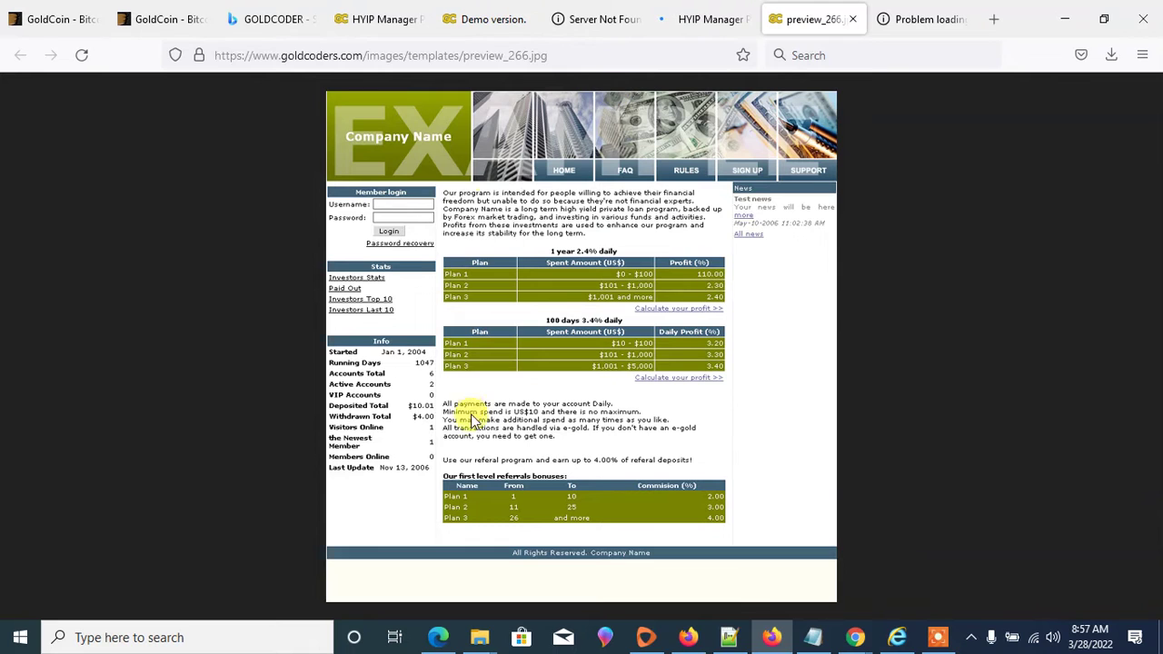
pyautogui.click(377, 19)
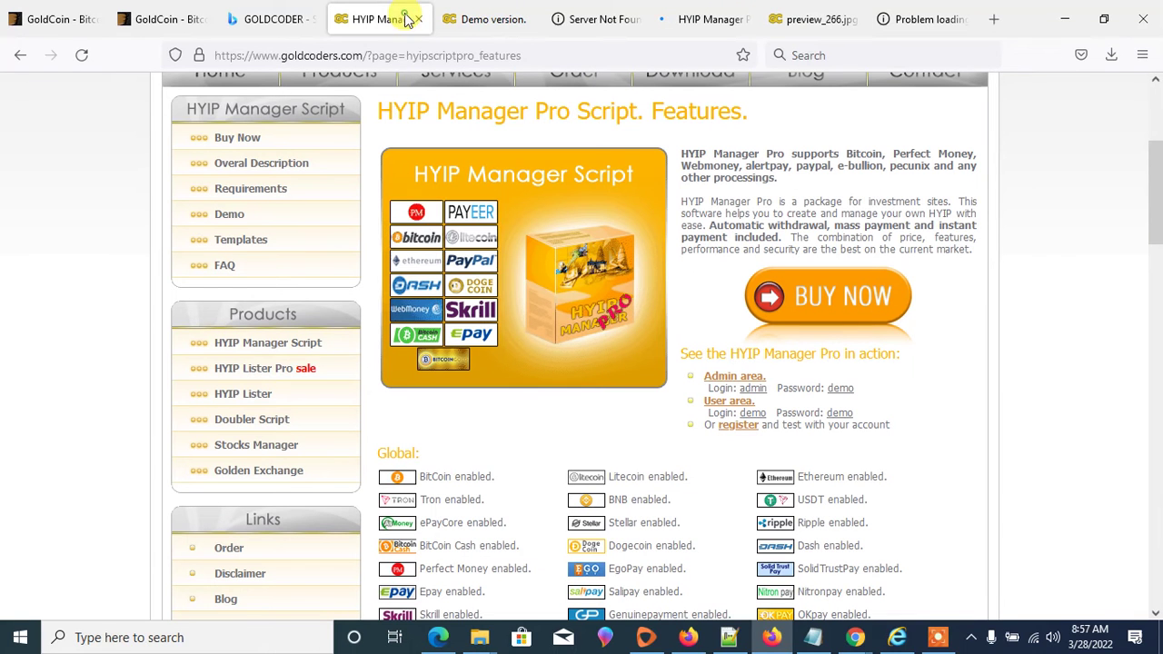
pyautogui.click(496, 19)
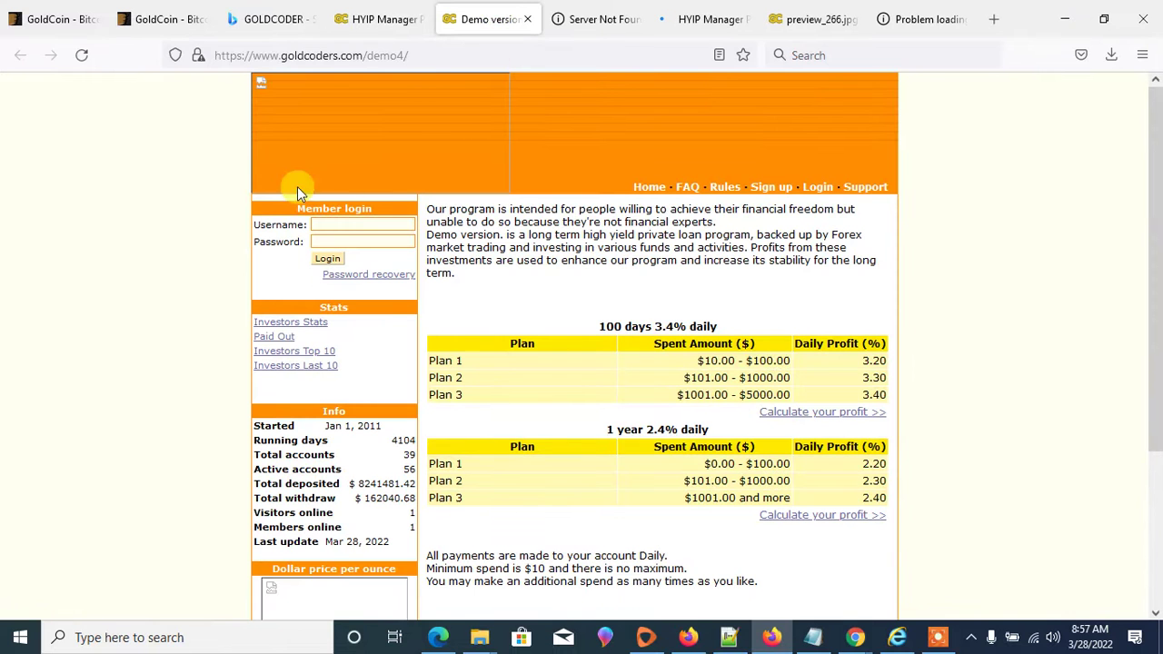
# - Log into the demo4 site with the saved admin demo username and password, and save the login
pyautogui.click(323, 224)
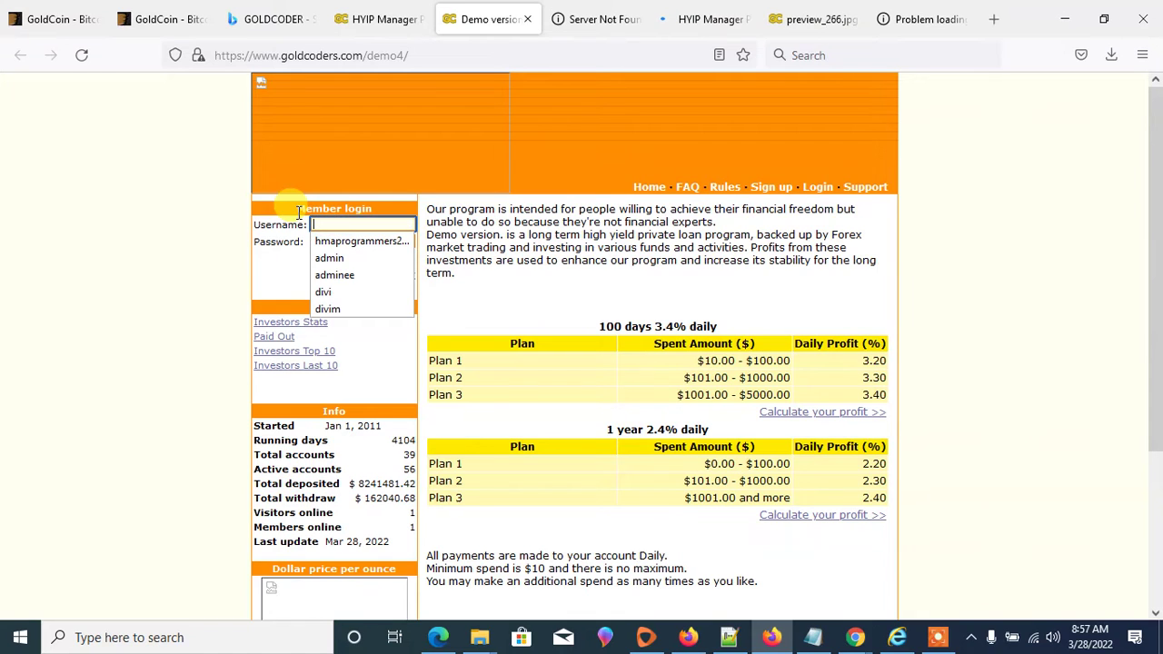
pyautogui.click(327, 258)
pyautogui.click(332, 242)
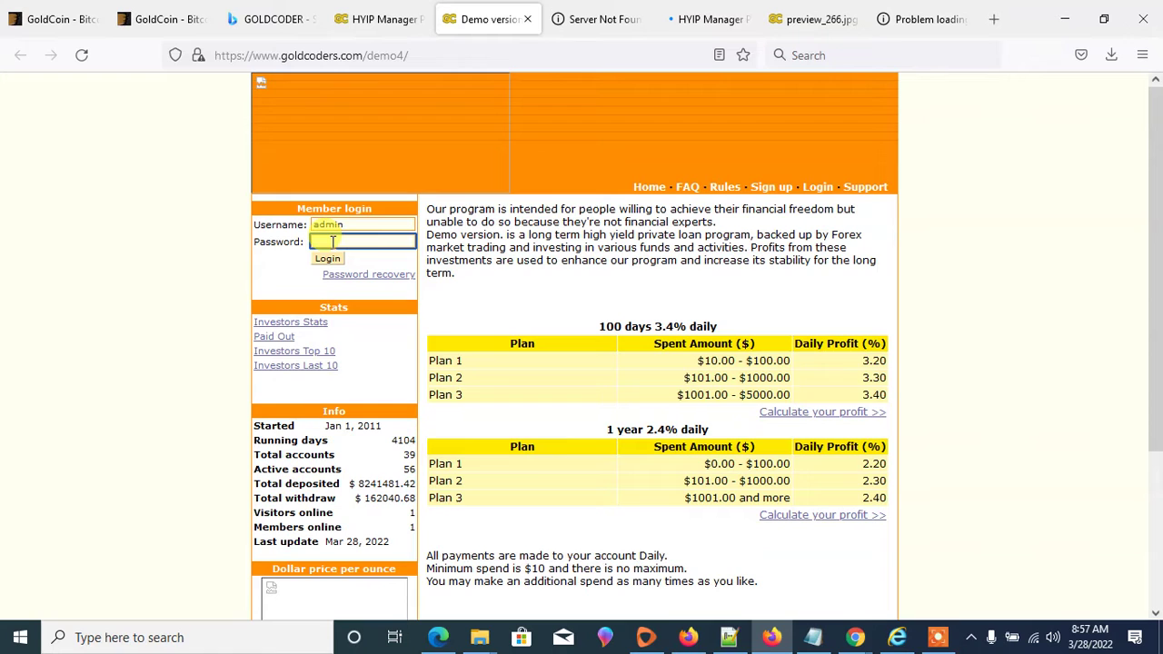
pyautogui.write('admin')
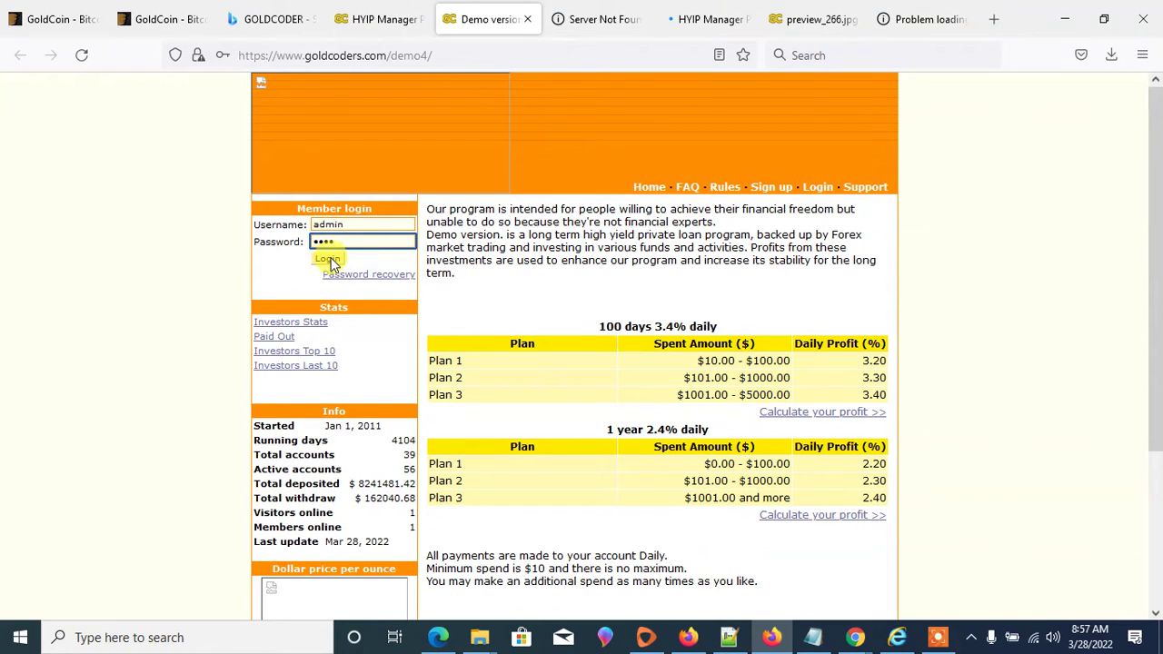
pyautogui.click(327, 258)
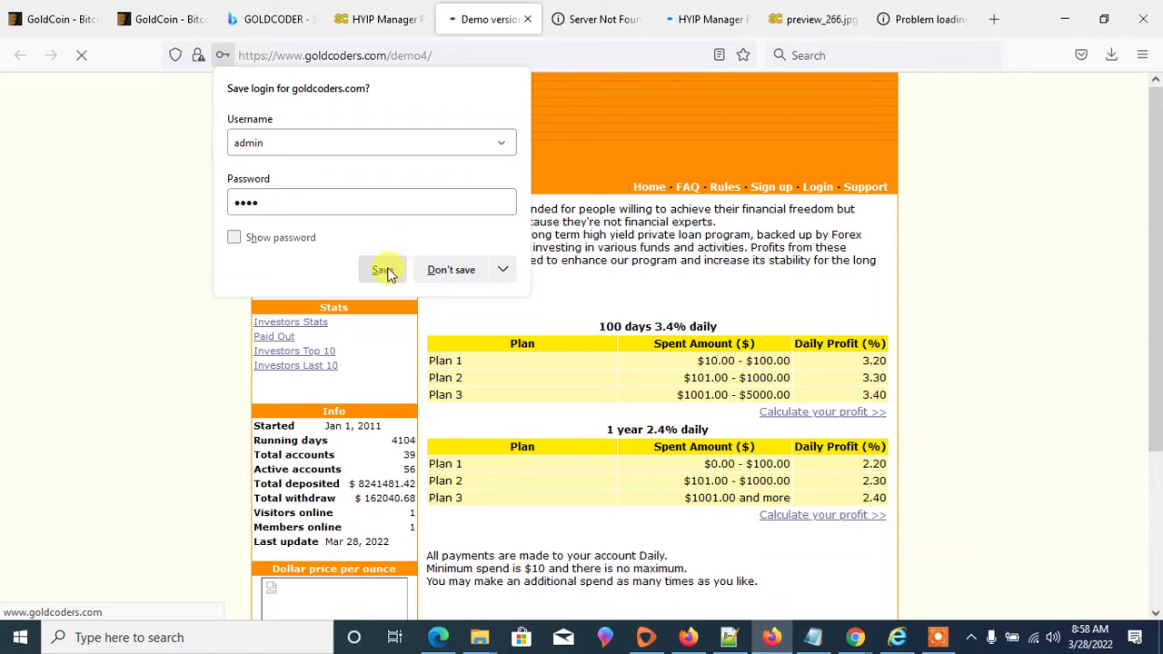
pyautogui.click(382, 270)
# - Close the HYIP Manager templates tab and retry the failed demo4 page, resending the login data
pyautogui.click(672, 13)
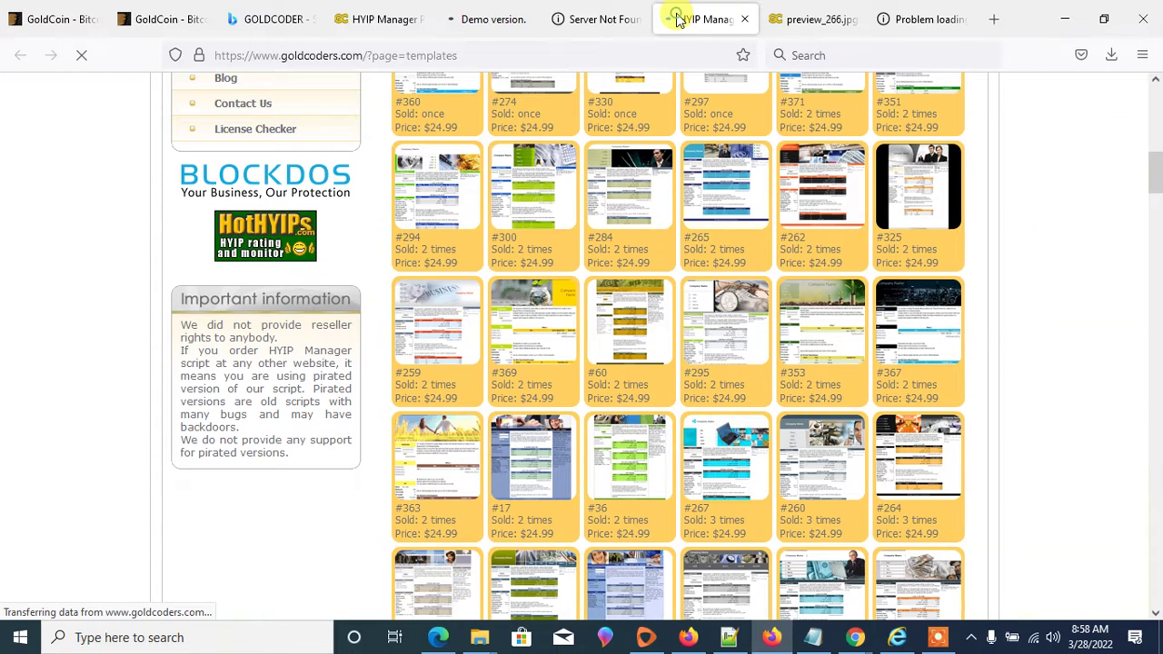
pyautogui.click(745, 20)
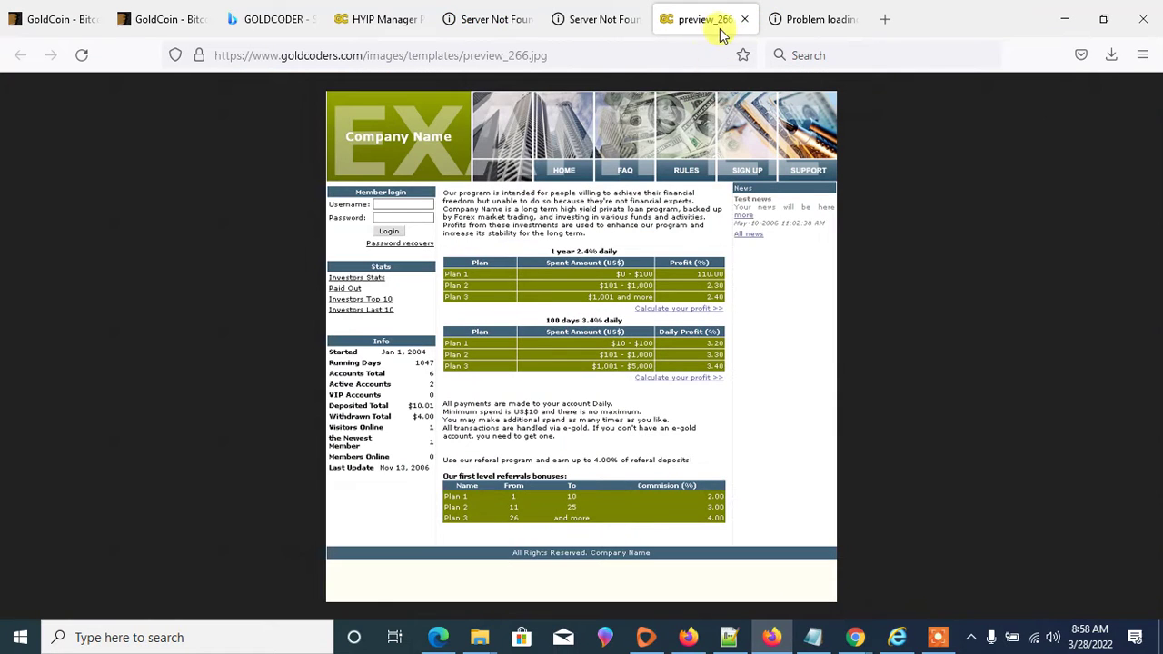
pyautogui.click(508, 18)
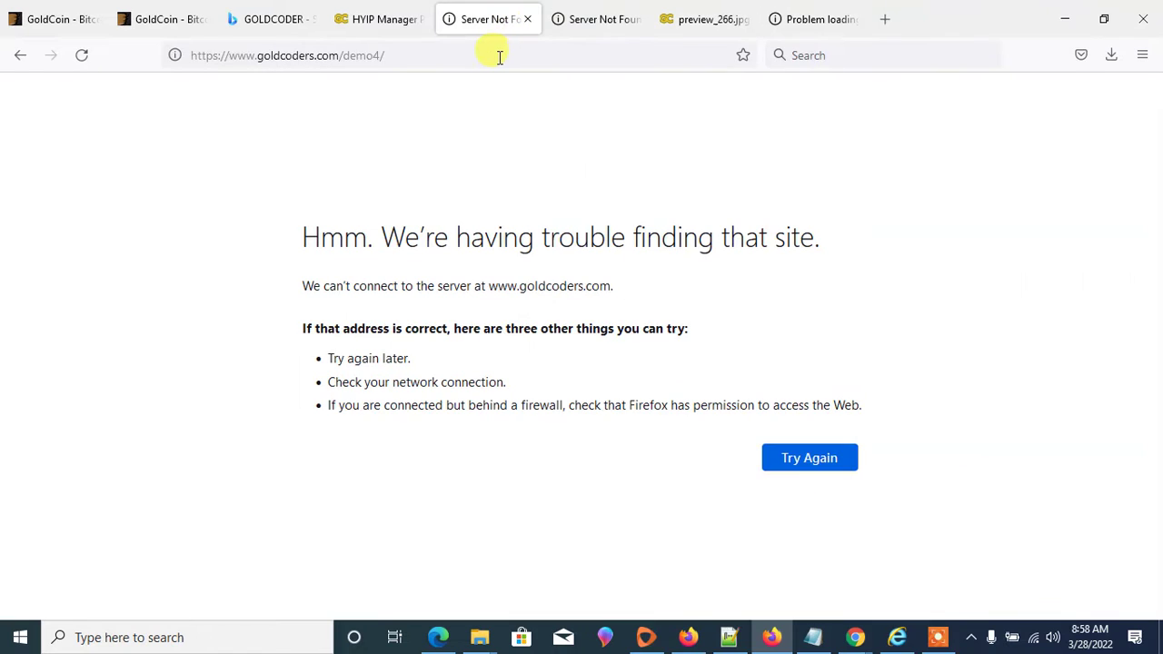
pyautogui.click(788, 450)
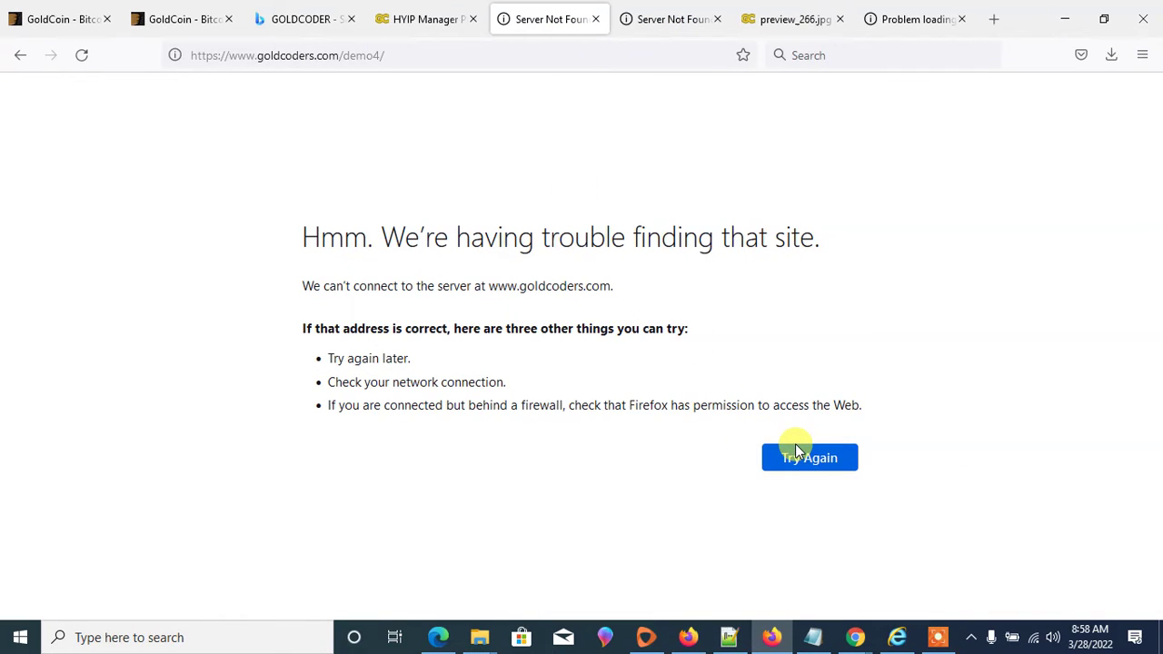
pyautogui.click(789, 451)
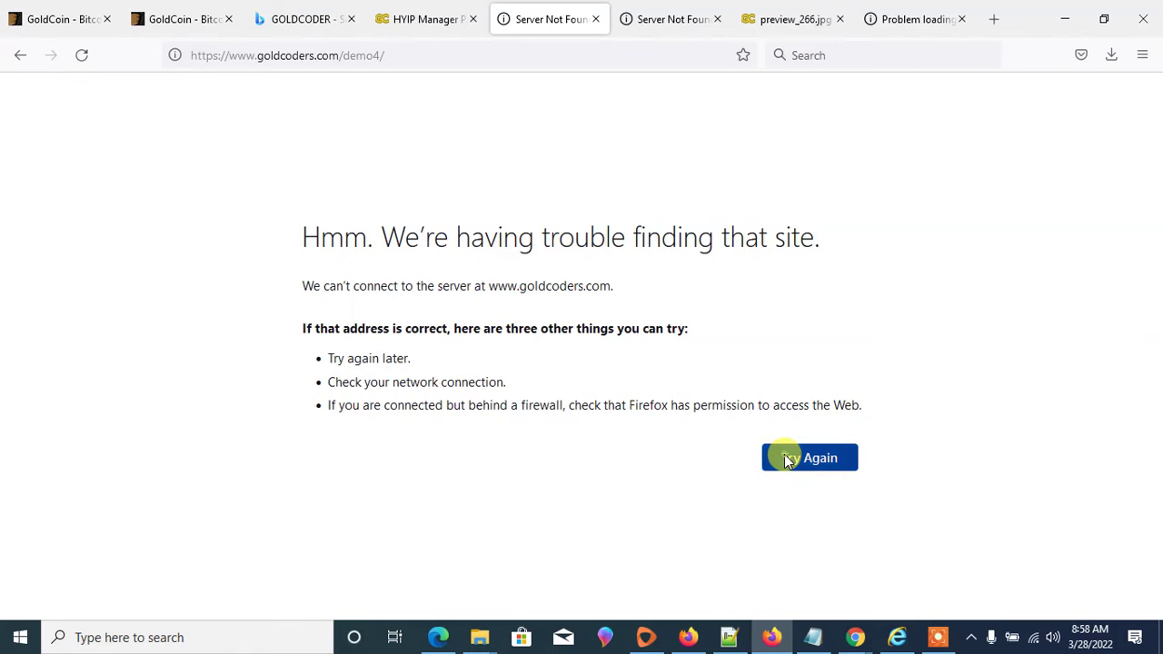
pyautogui.click(663, 389)
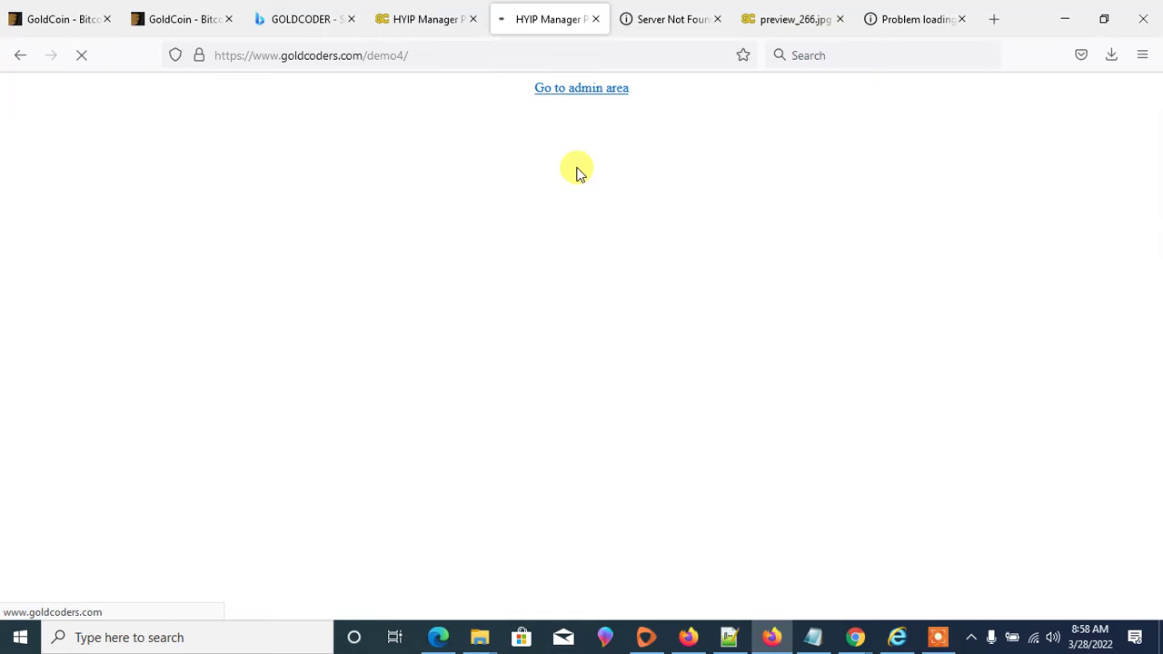
# - Retry instantcapitals.live, then review the demo4 admin dashboard's user and deposit statistics
pyautogui.click(913, 23)
pyautogui.click(845, 458)
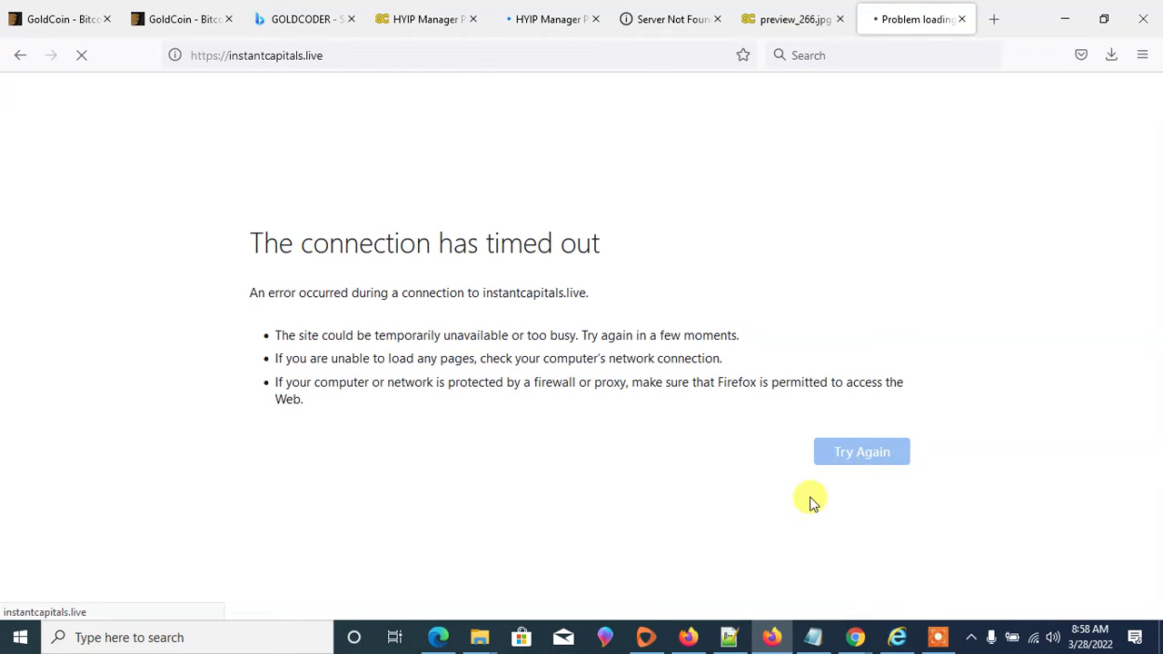
pyautogui.click(536, 19)
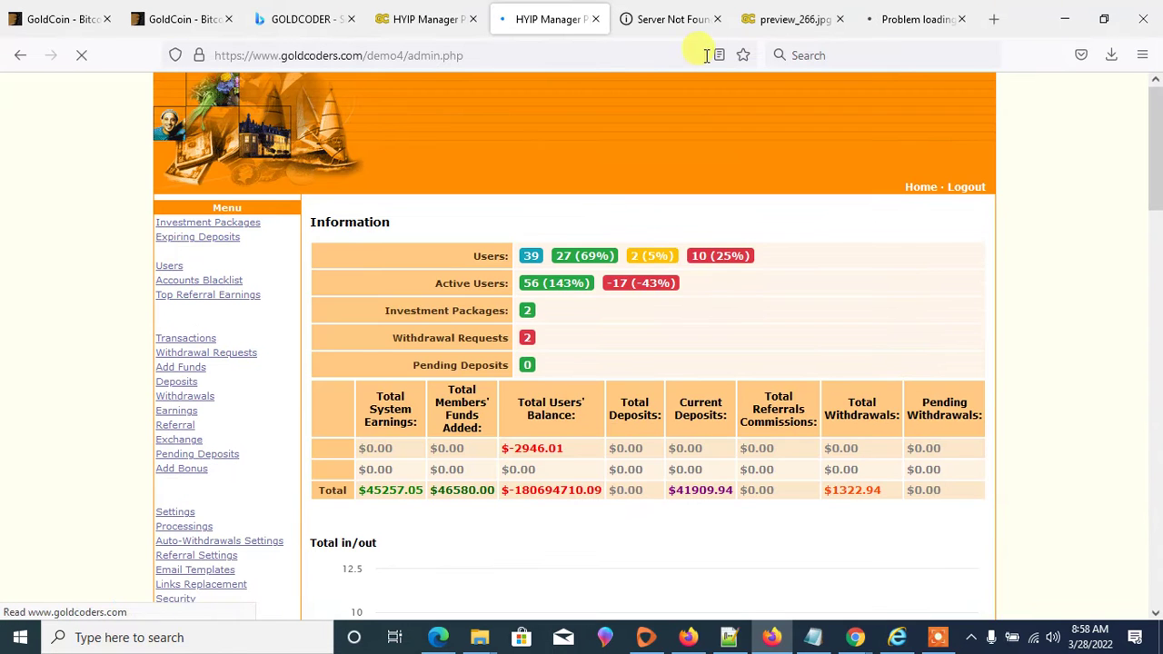
pyautogui.scroll(-5, 815, 278)
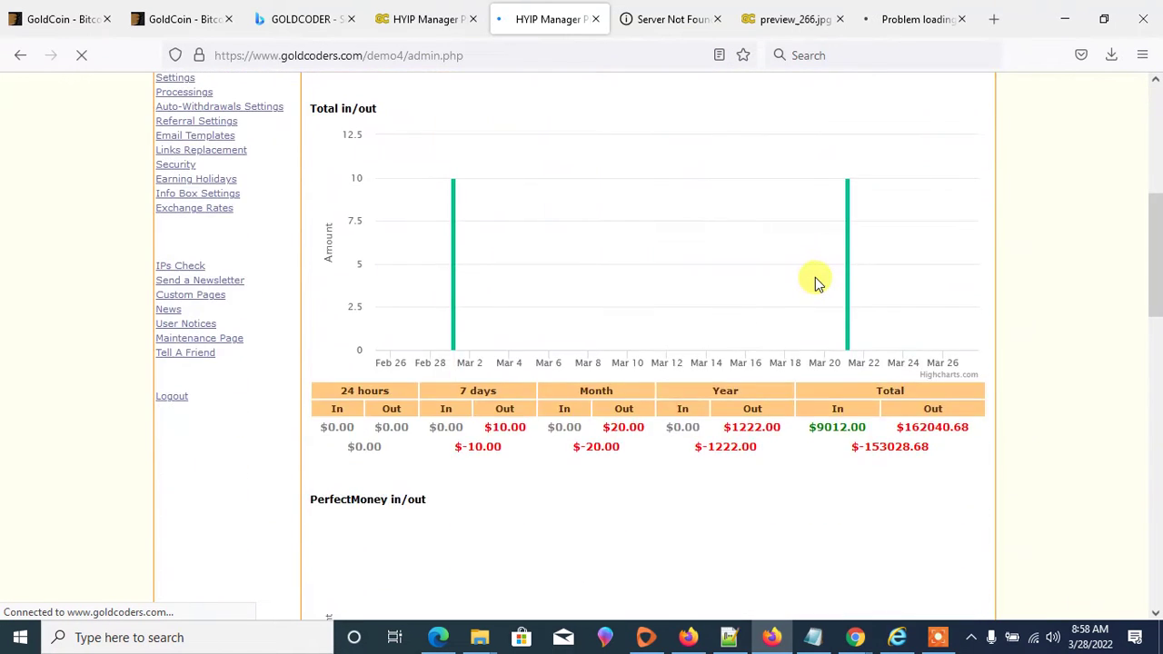
pyautogui.scroll(4, 815, 277)
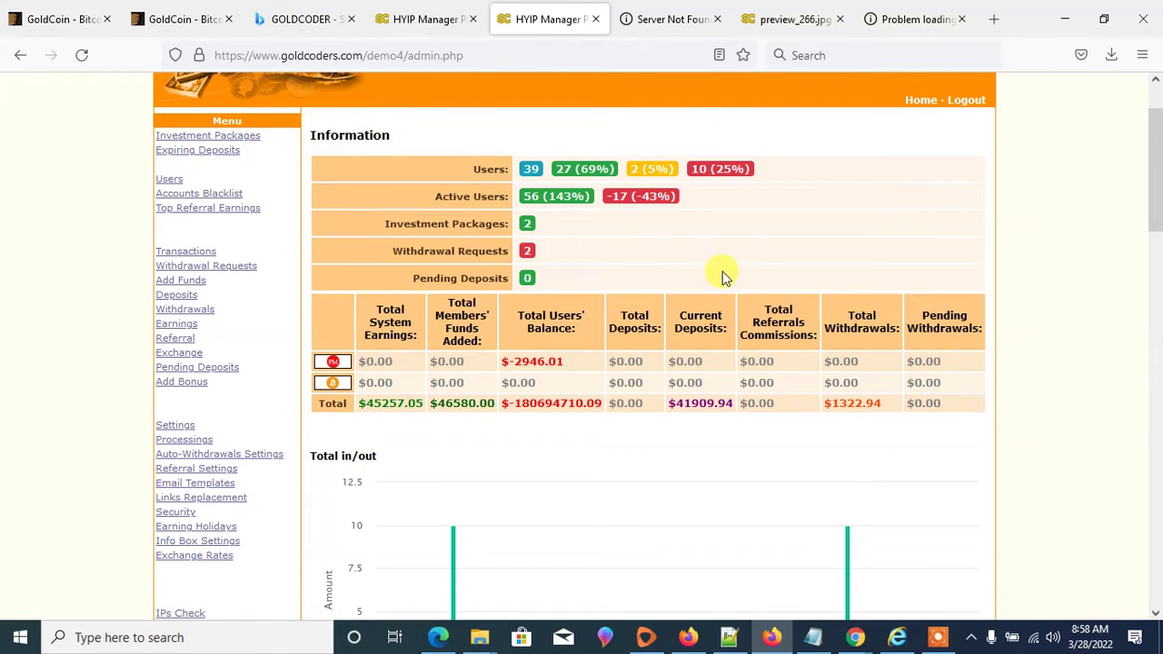
# - Reload instantcapitals.live, then go back to the GOLDCODER Bing results and select the address
pyautogui.click(898, 20)
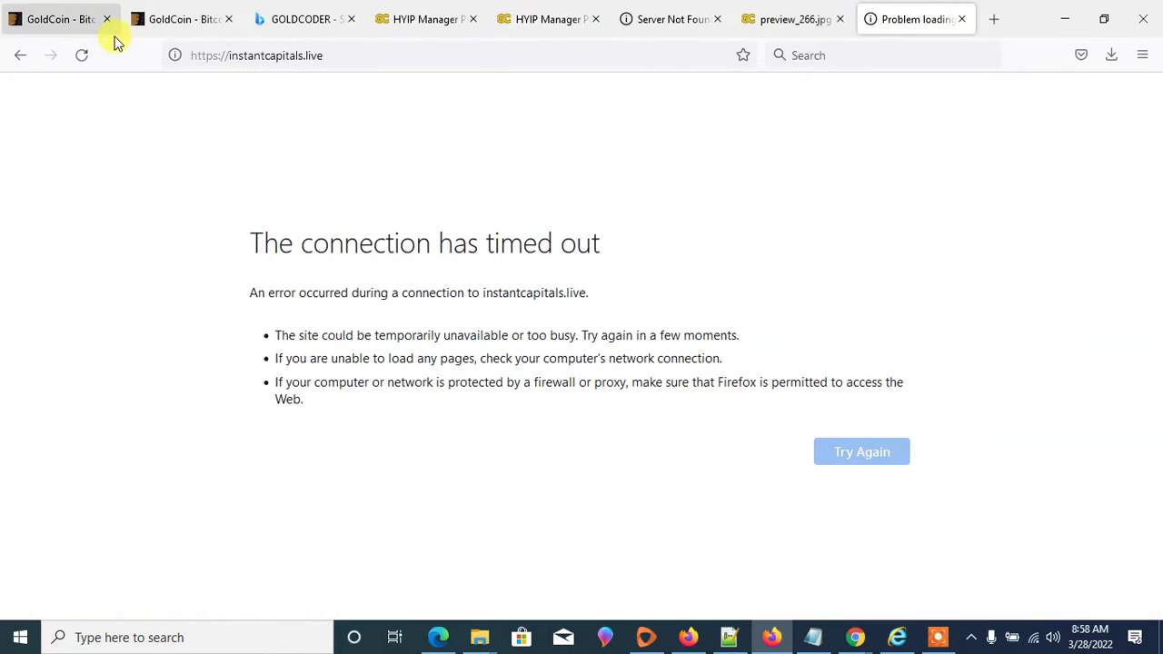
pyautogui.click(80, 56)
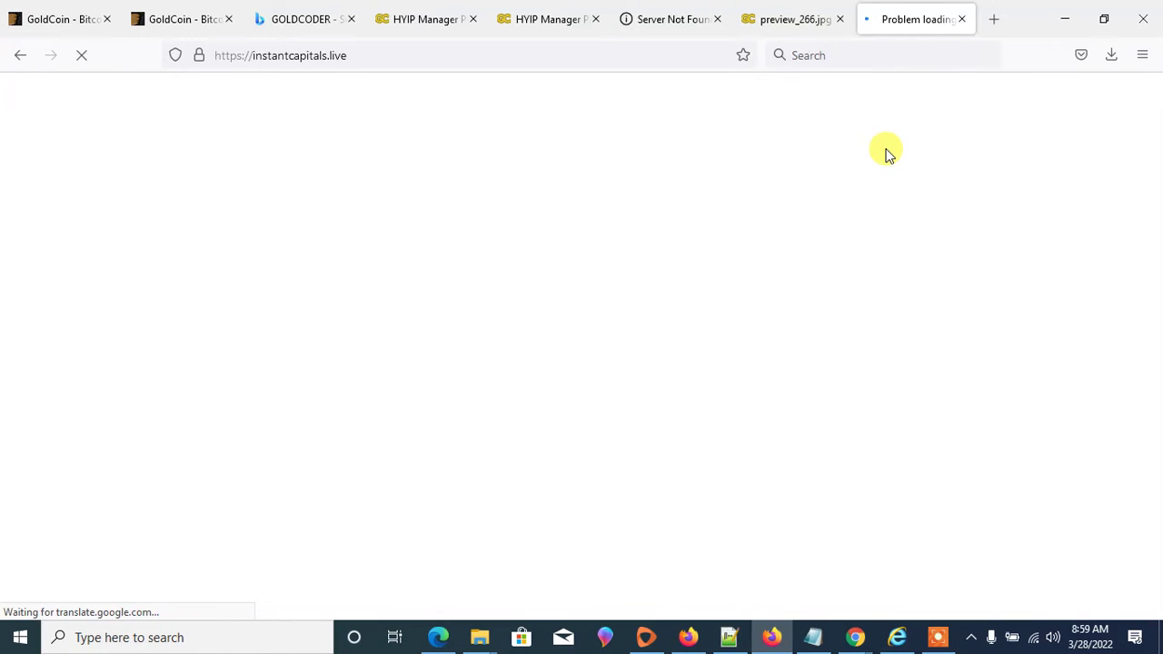
pyautogui.click(303, 20)
pyautogui.click(393, 56)
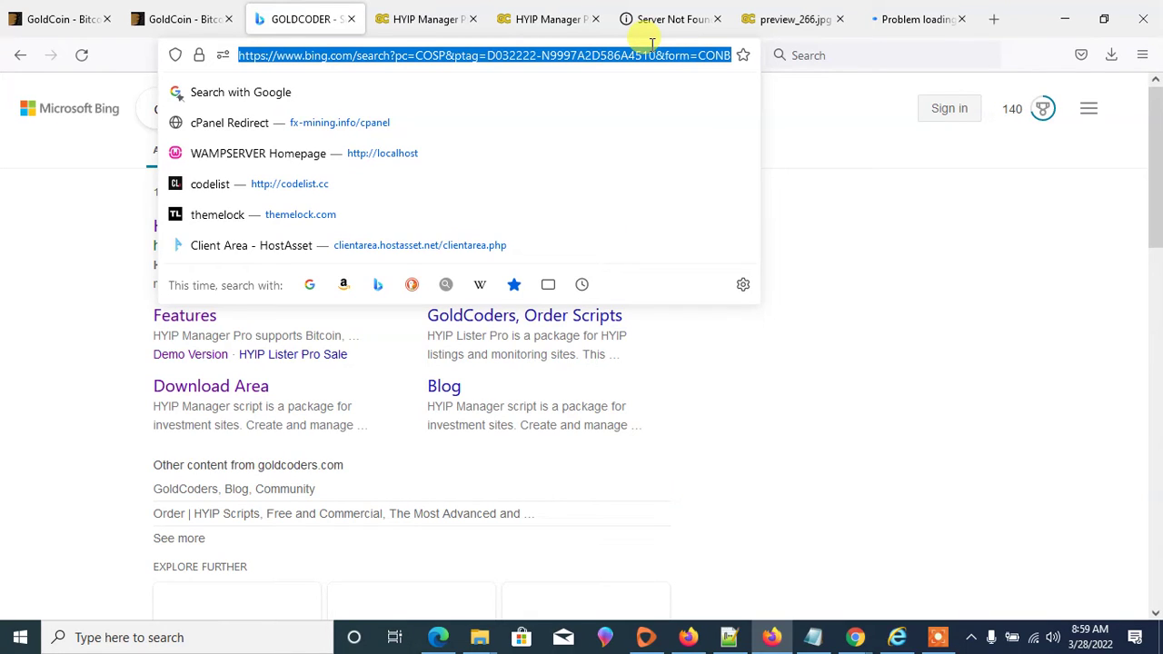
# - Search for 'smarty template' and check on the instantcapitals.live tab
pyautogui.write('sm')
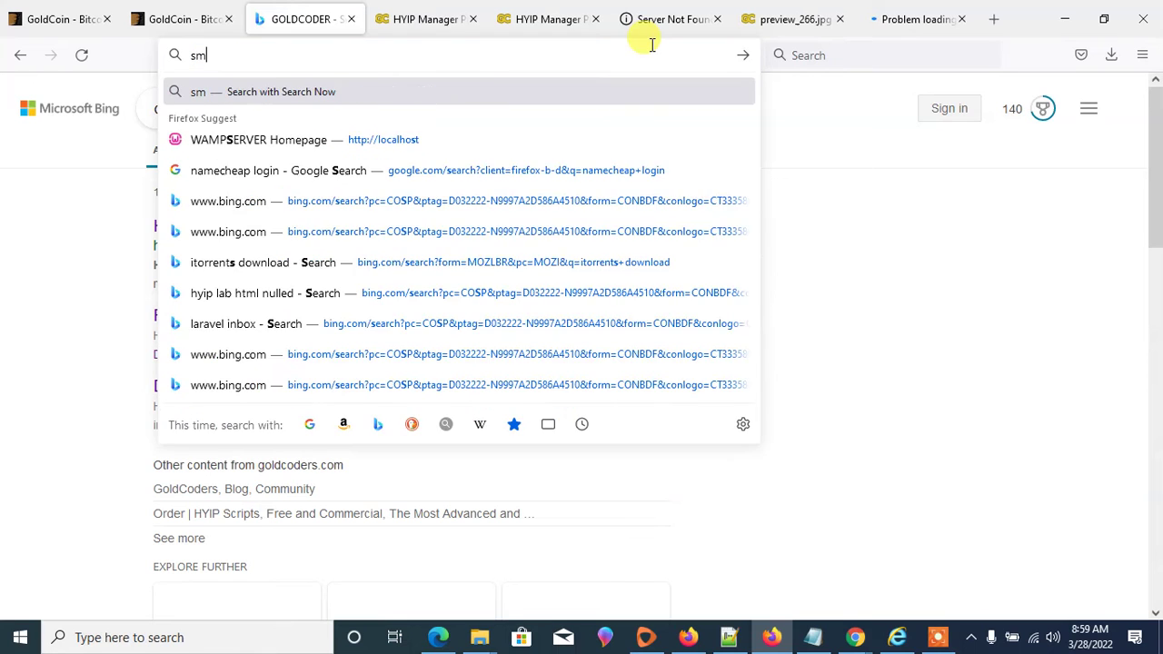
pyautogui.write('arty te')
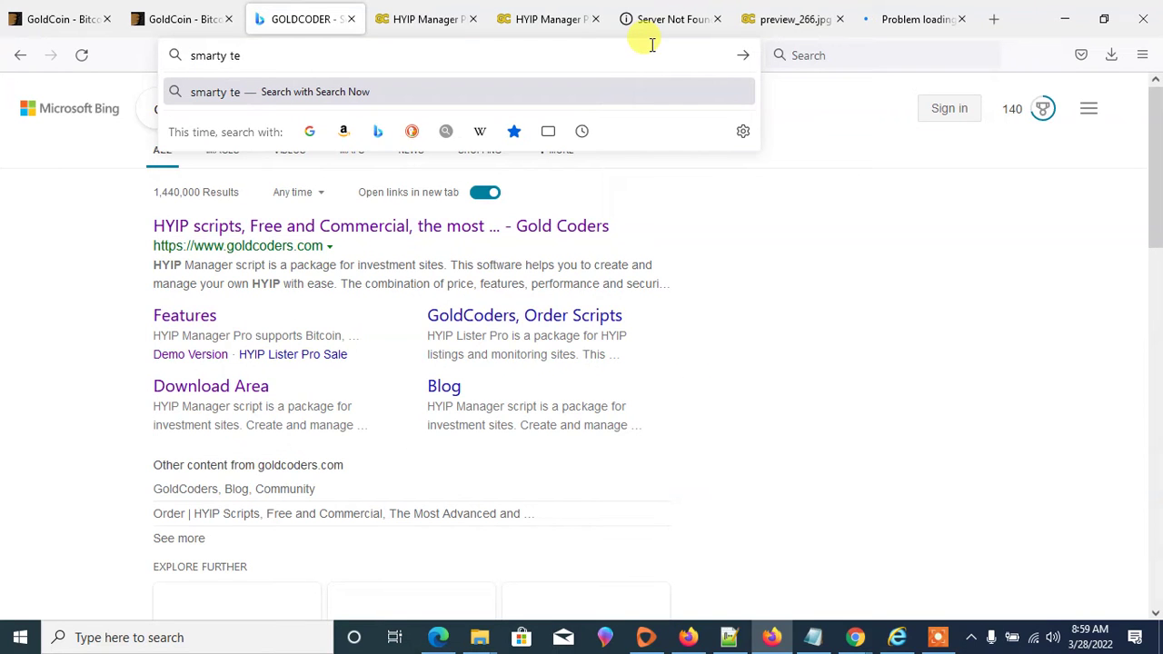
pyautogui.write('m')
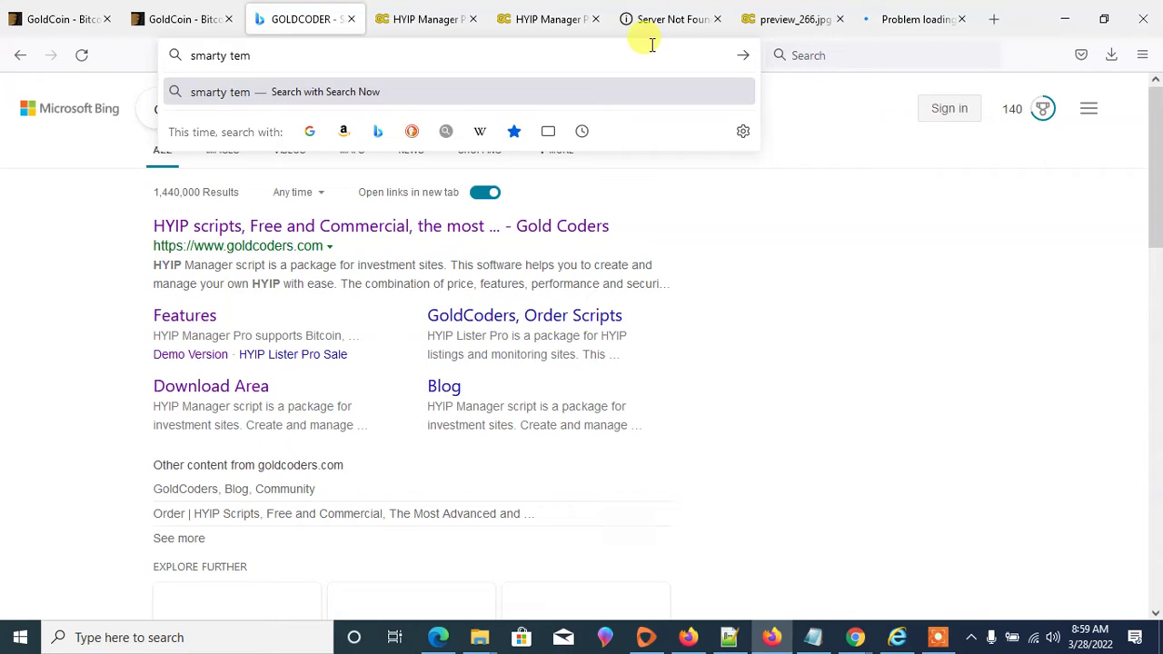
pyautogui.write('p')
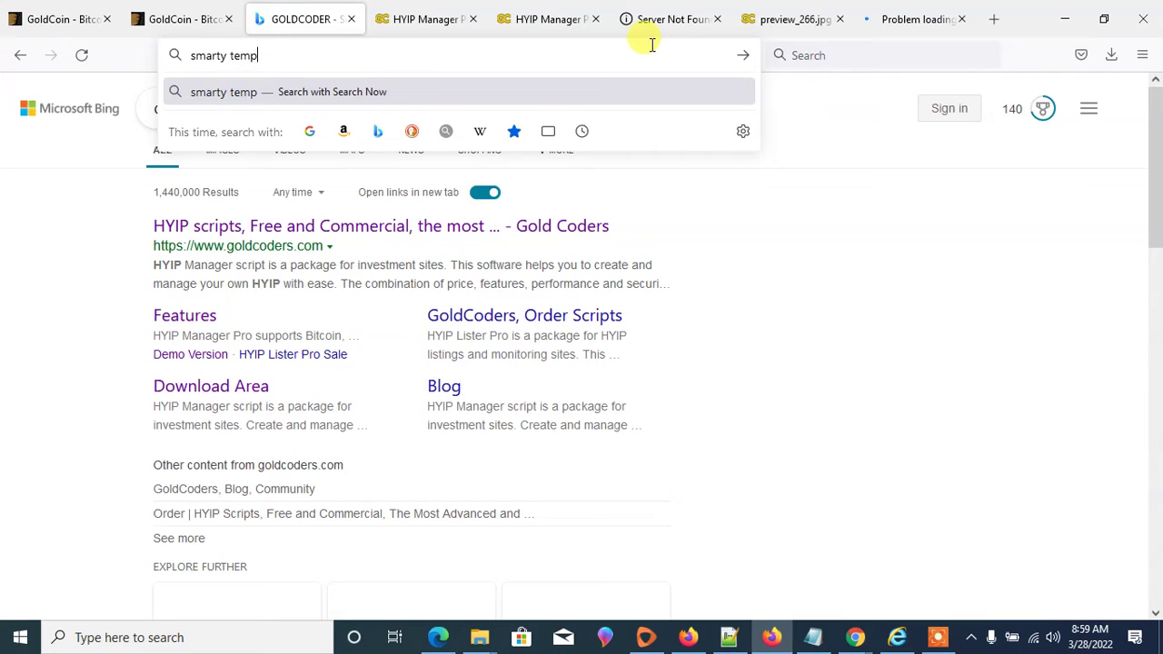
pyautogui.write('late')
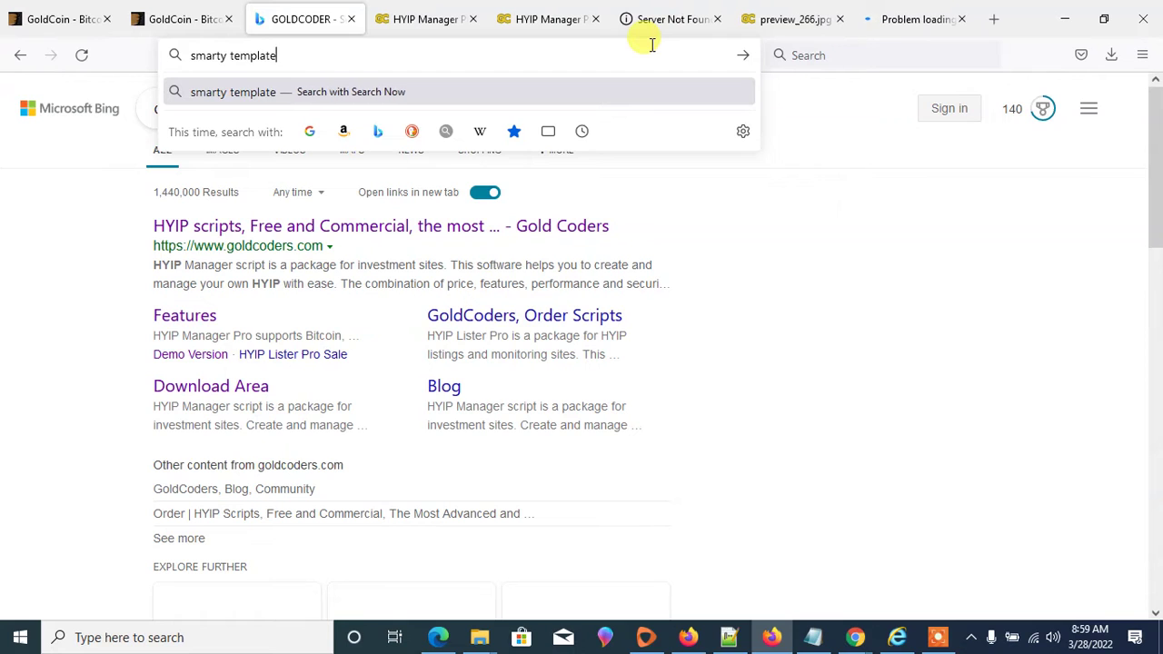
pyautogui.press('Return')
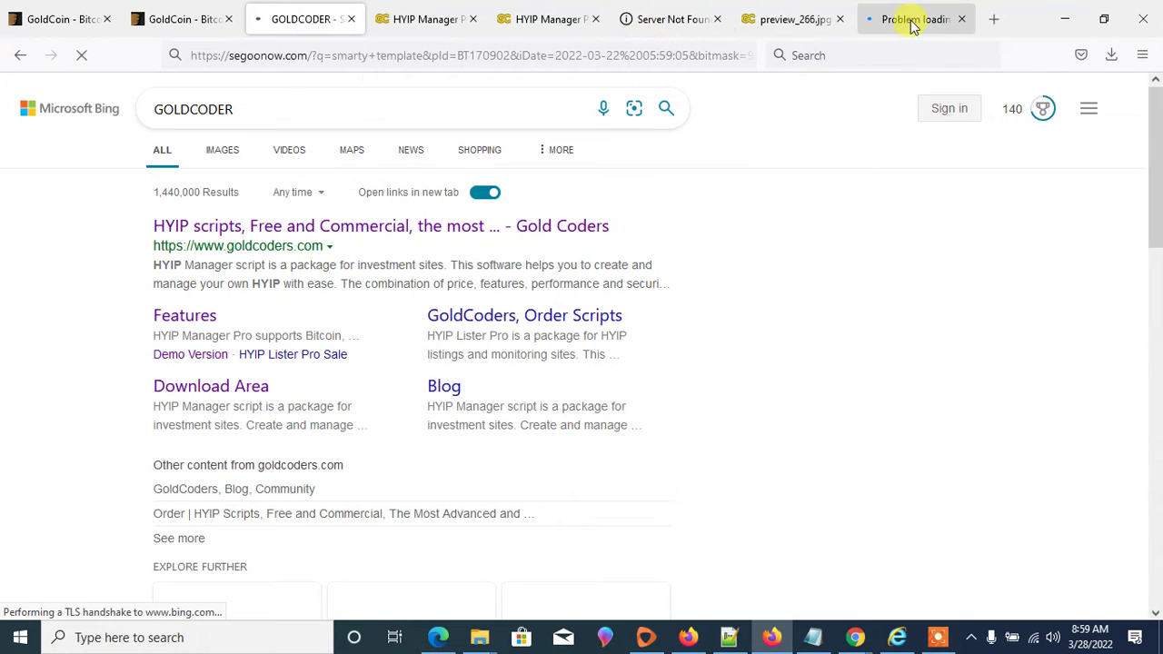
pyautogui.click(913, 22)
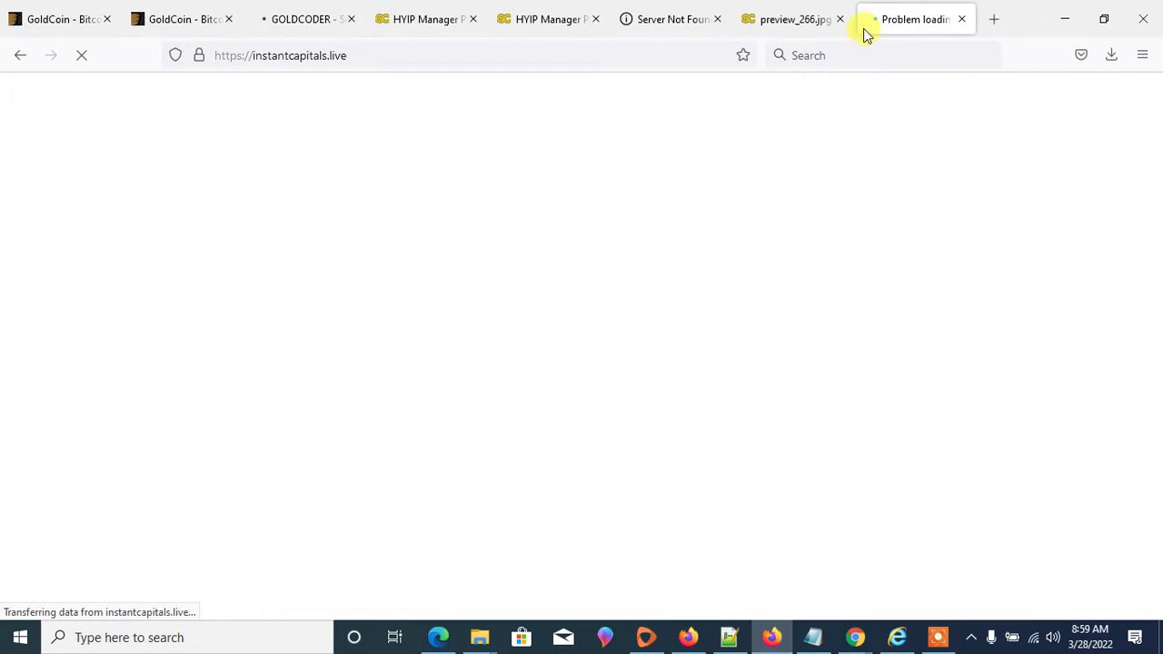
pyautogui.click(324, 25)
# - Return to the top of the demo4 admin.php dashboard and select admin.php in the address
pyautogui.click(430, 23)
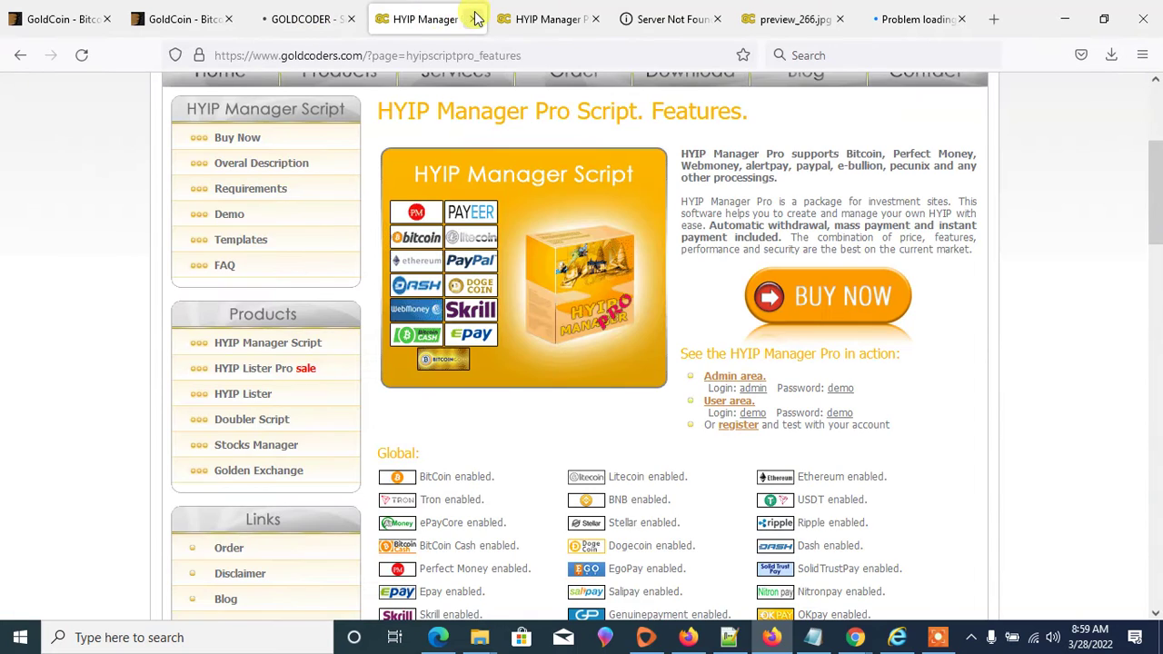
pyautogui.click(527, 18)
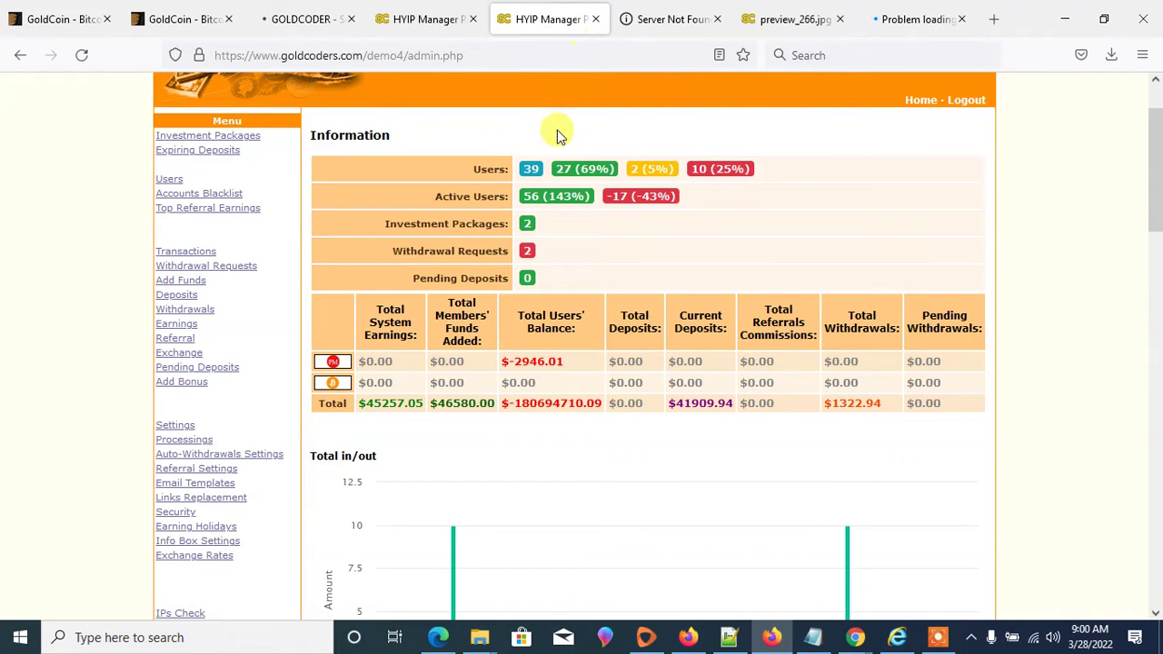
pyautogui.scroll(2, 529, 138)
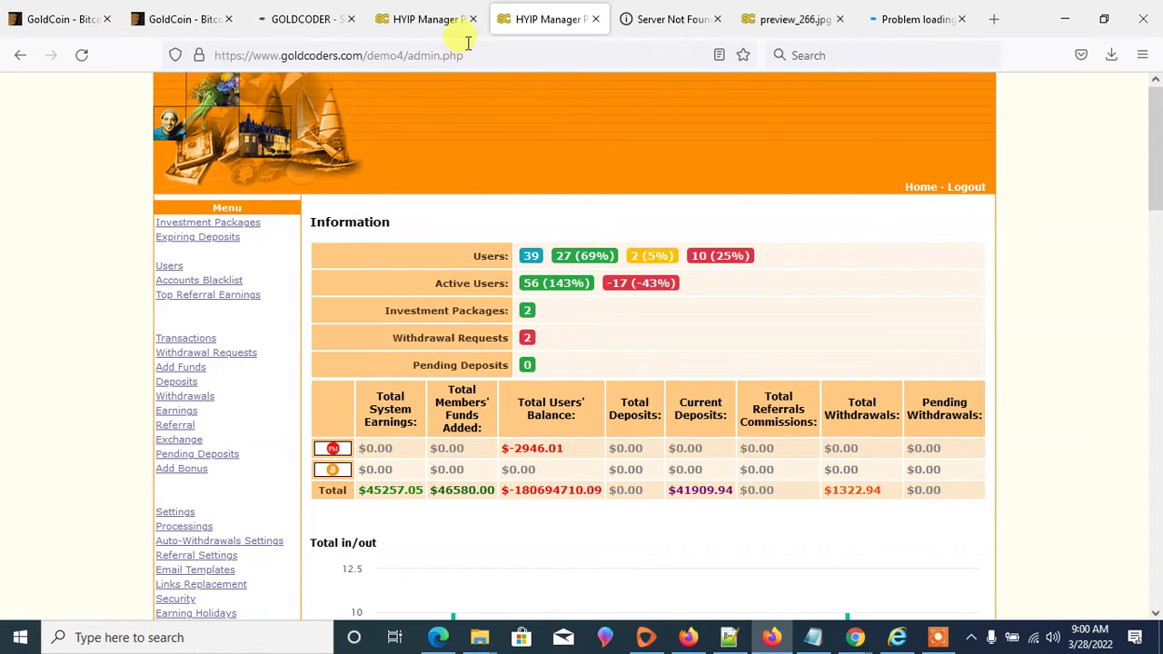
pyautogui.moveTo(465, 56); pyautogui.dragTo(410, 60)
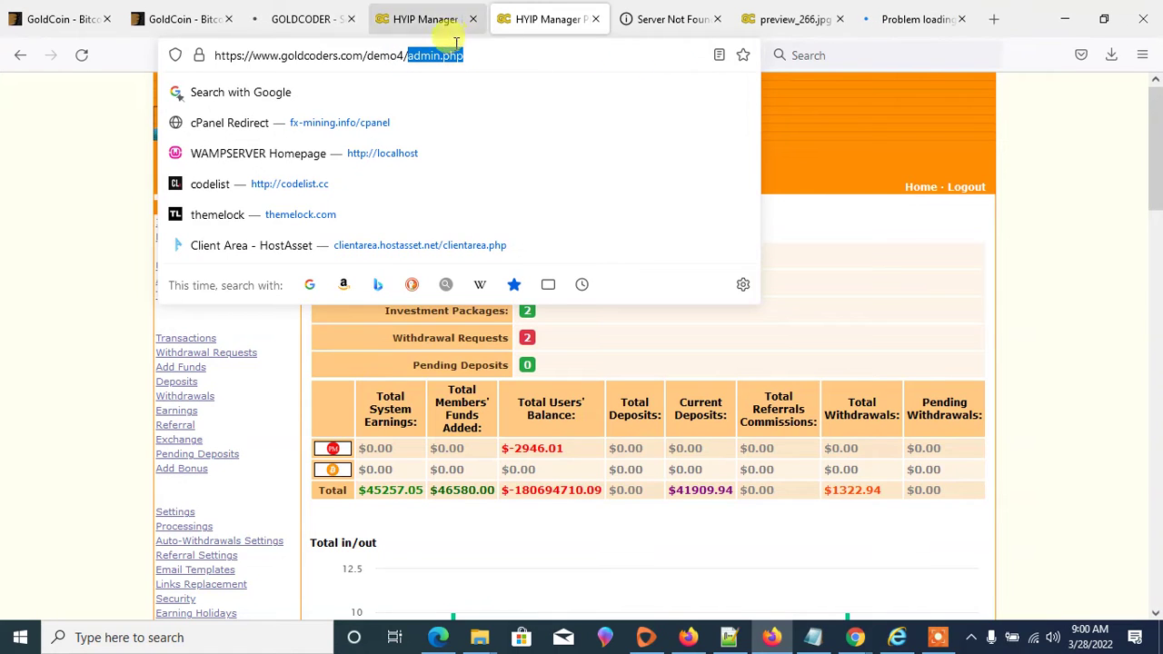
pyautogui.moveTo(509, 57); pyautogui.dragTo(409, 58)
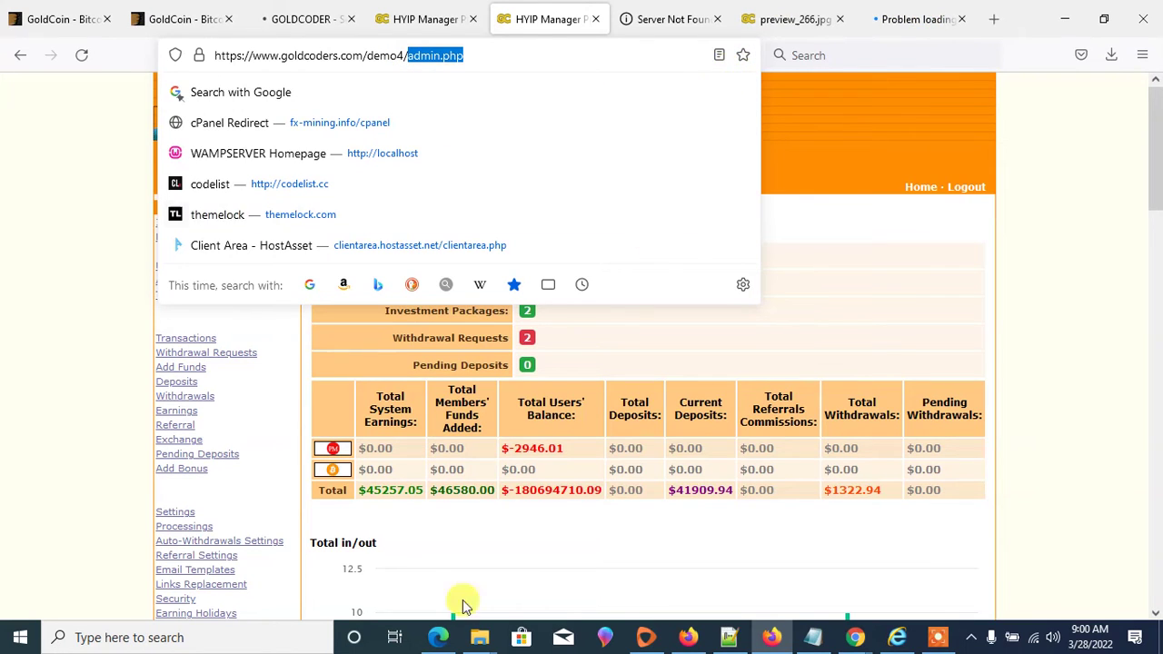
# - Bring the tut1 folder window forward and open Goldcoders-Hyip-Manager-Pro-2022
pyautogui.click(487, 640)
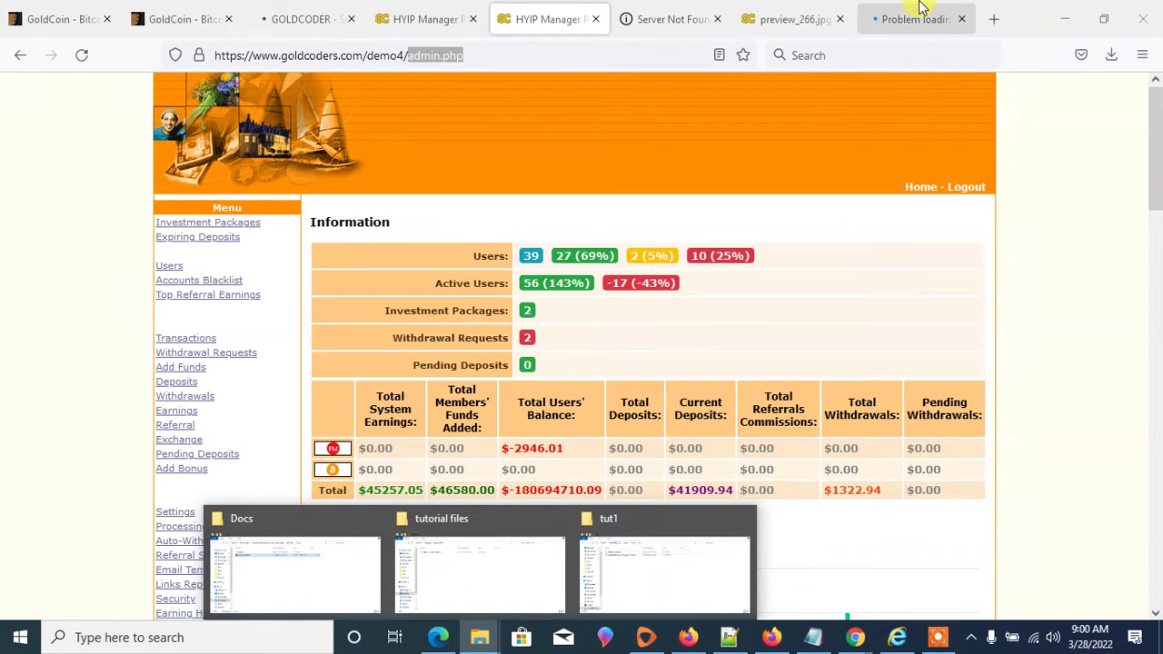
pyautogui.click(914, 9)
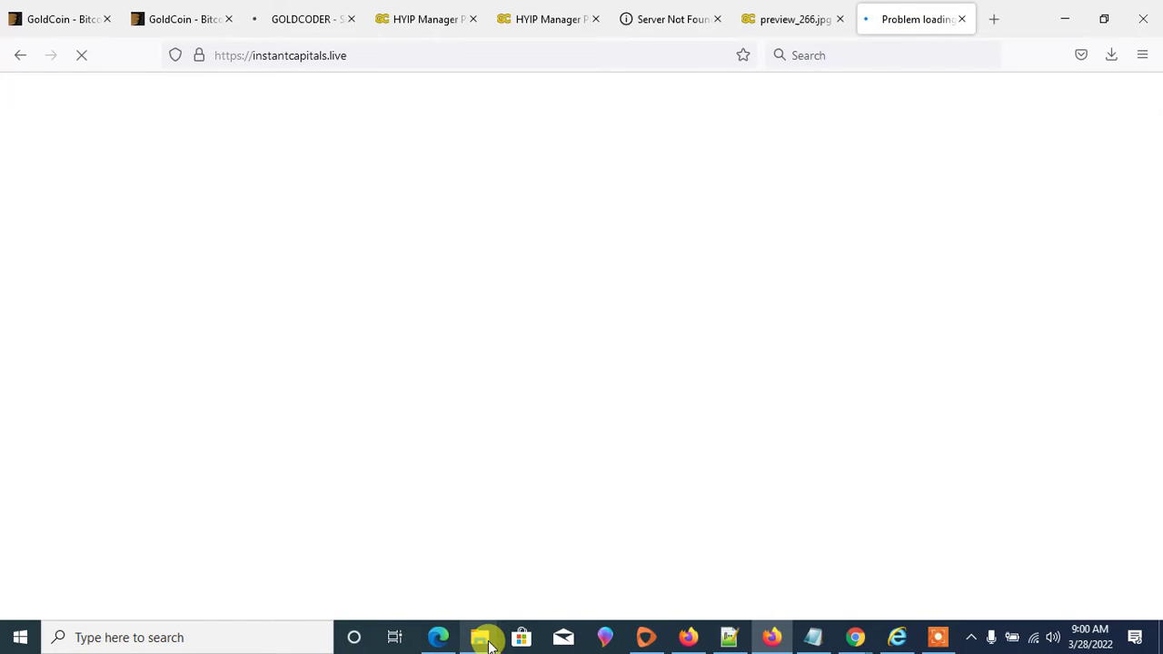
pyautogui.moveTo(488, 643)
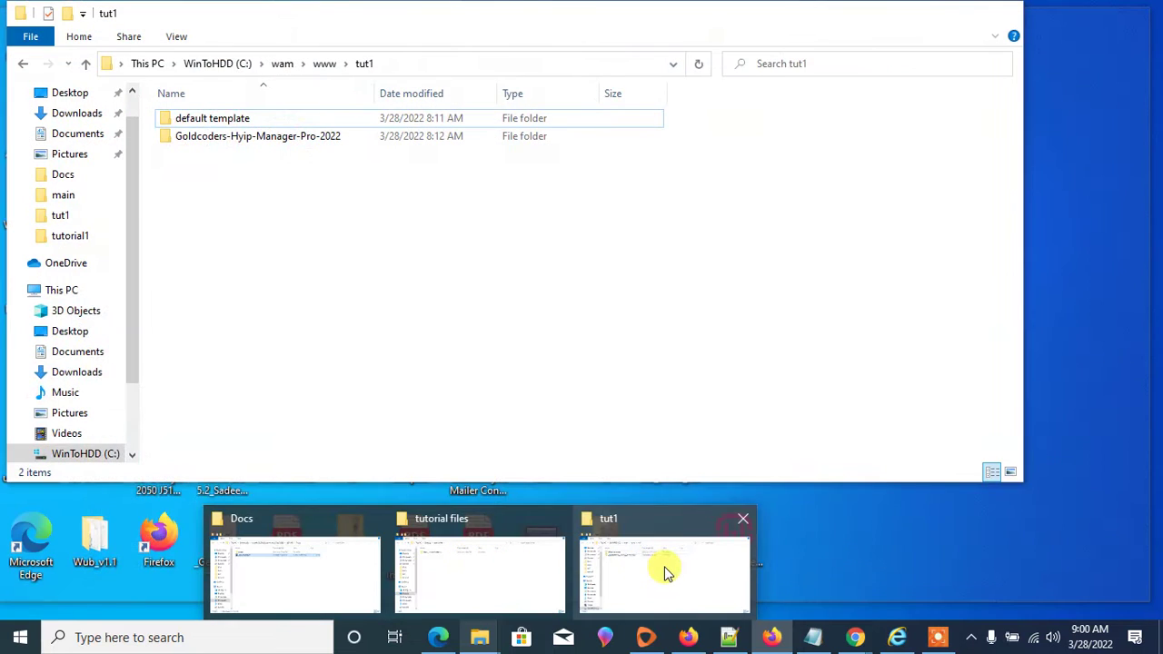
pyautogui.click(664, 571)
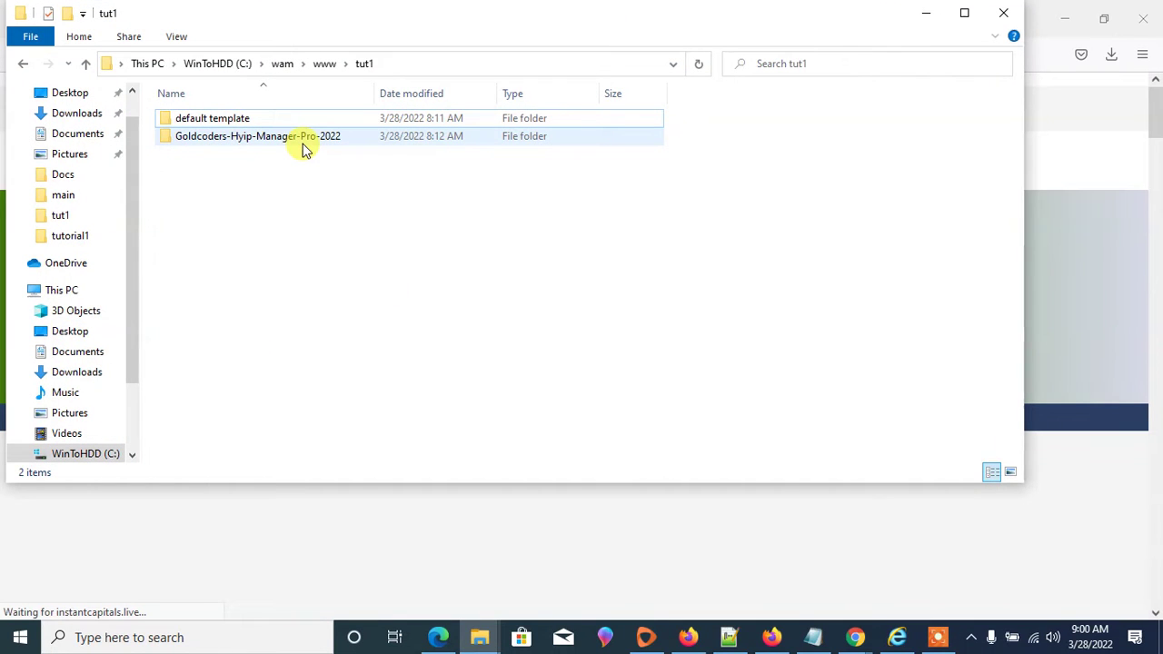
pyautogui.doubleClick(281, 140)
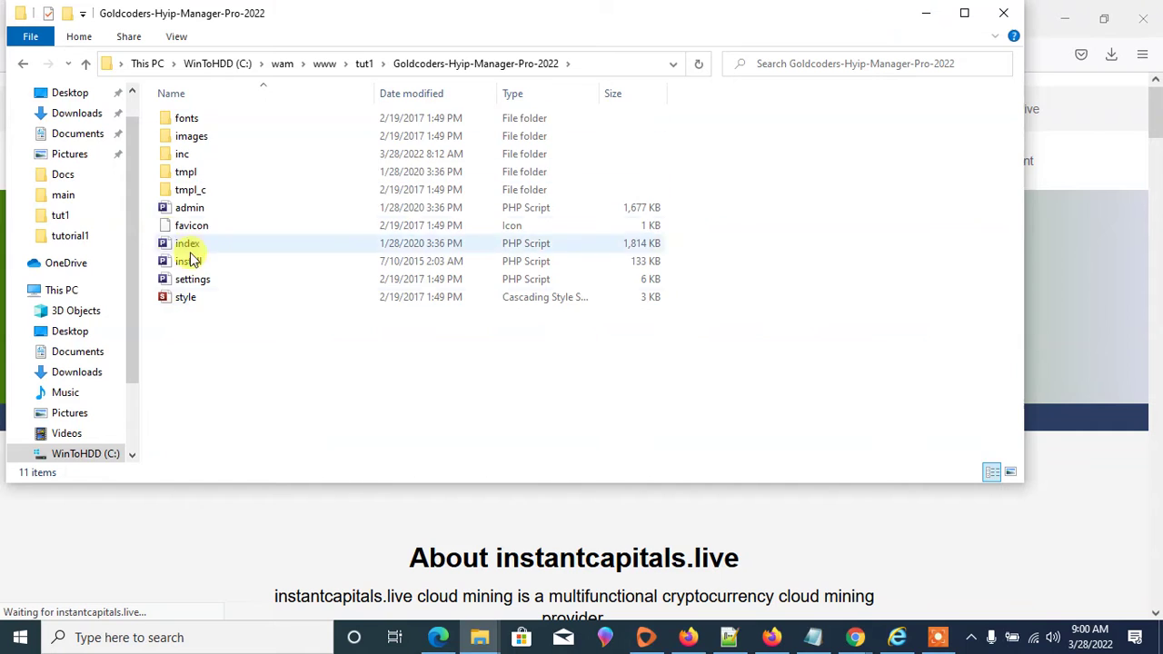
# - Minimize Explorer and scroll through the instantcapitals.live homepage sections
pyautogui.click(928, 13)
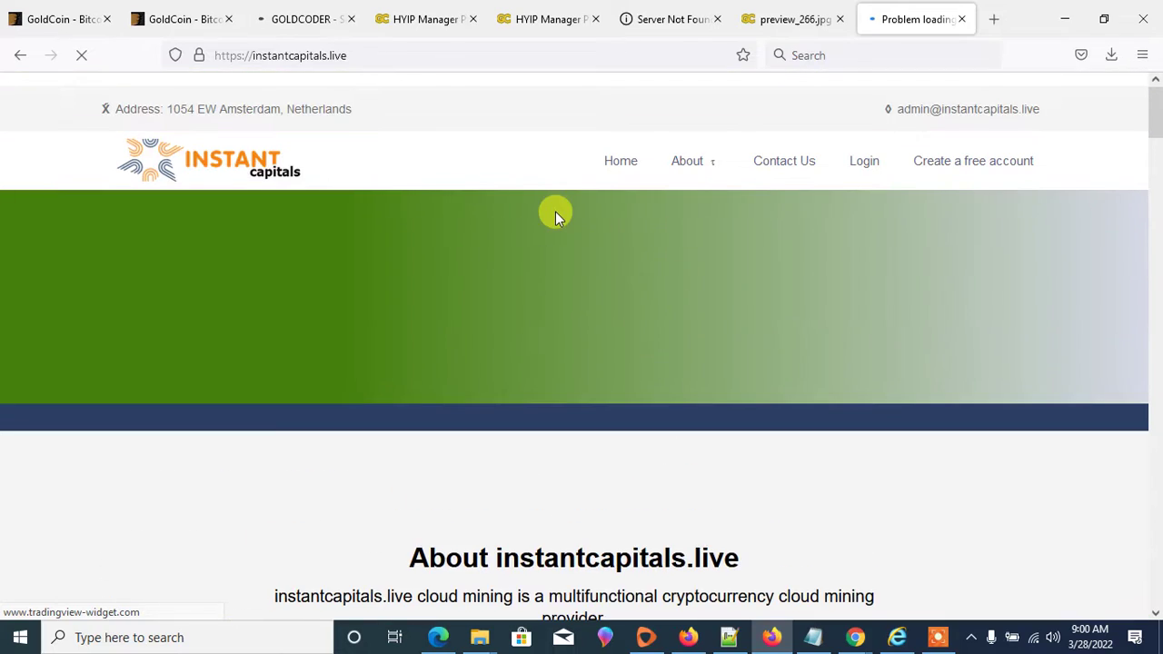
pyautogui.scroll(-15, 563, 228)
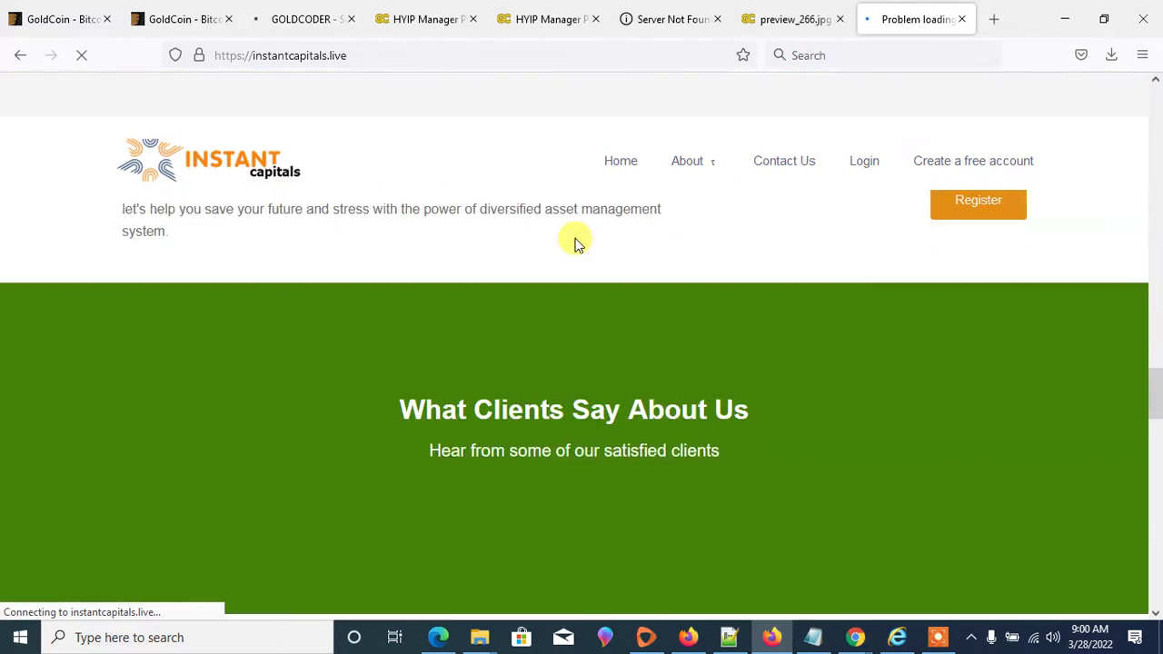
pyautogui.scroll(-3, 577, 243)
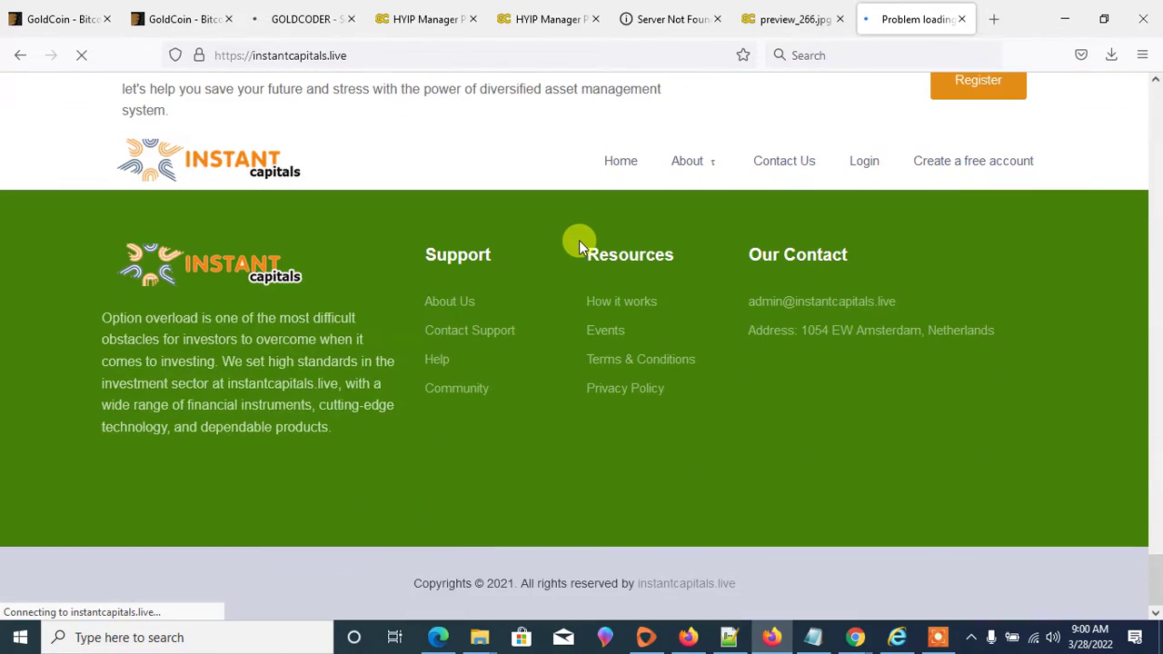
pyautogui.scroll(10, 579, 245)
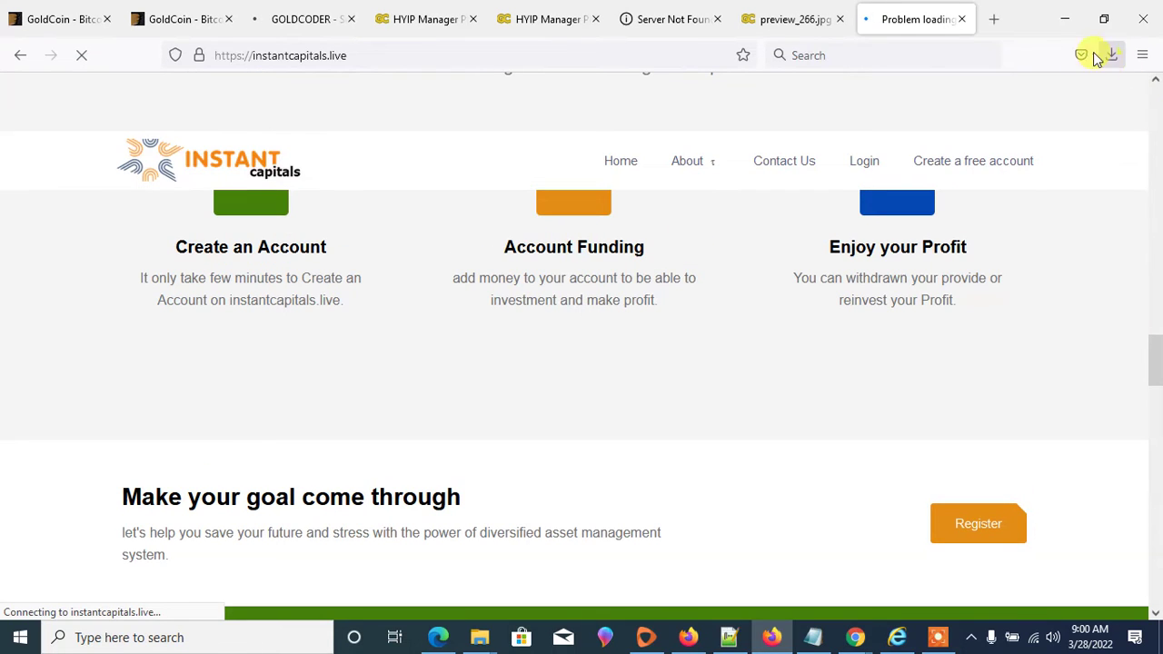
pyautogui.click(1104, 19)
pyautogui.scroll(4, 264, 265)
pyautogui.scroll(8, 276, 258)
pyautogui.scroll(-12, 276, 258)
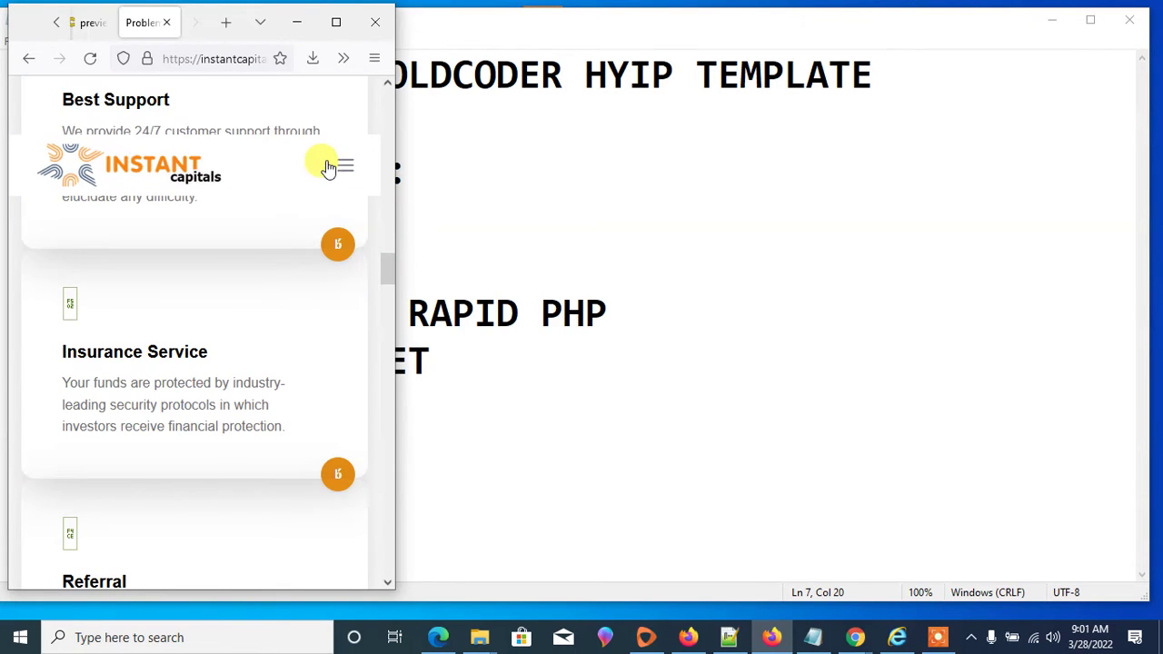
pyautogui.scroll(-10, 218, 404)
pyautogui.scroll(6, 223, 363)
pyautogui.scroll(3, 226, 309)
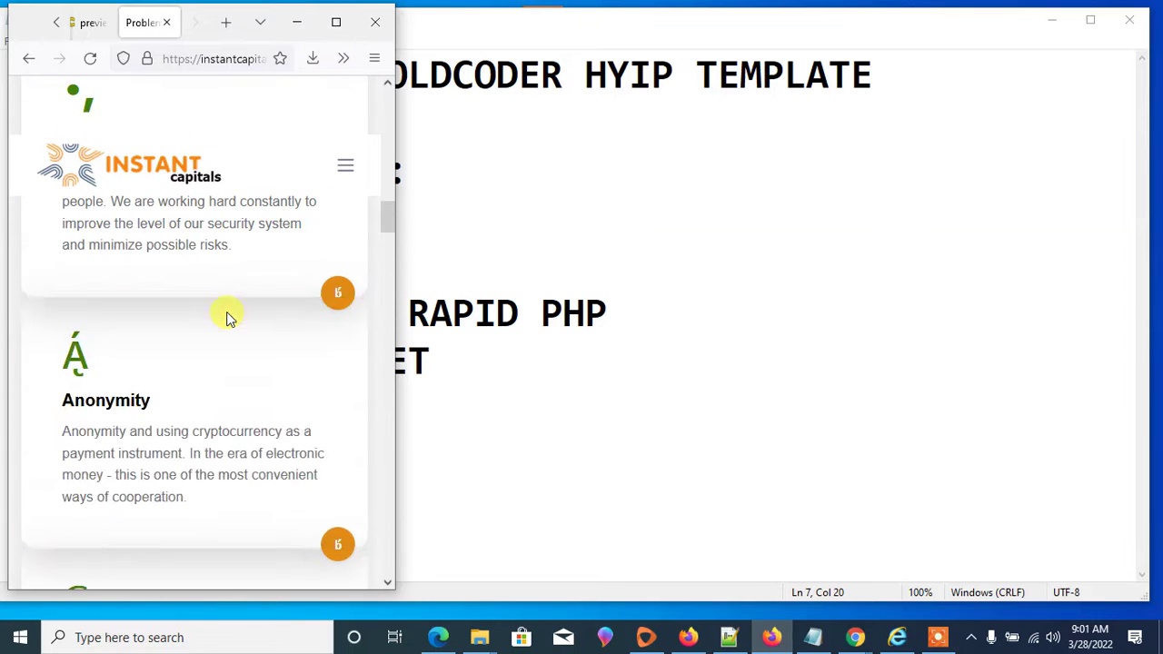
pyautogui.scroll(4, 221, 330)
# - Maximize Firefox and go to the instantcapitals.live Login page
pyautogui.click(333, 30)
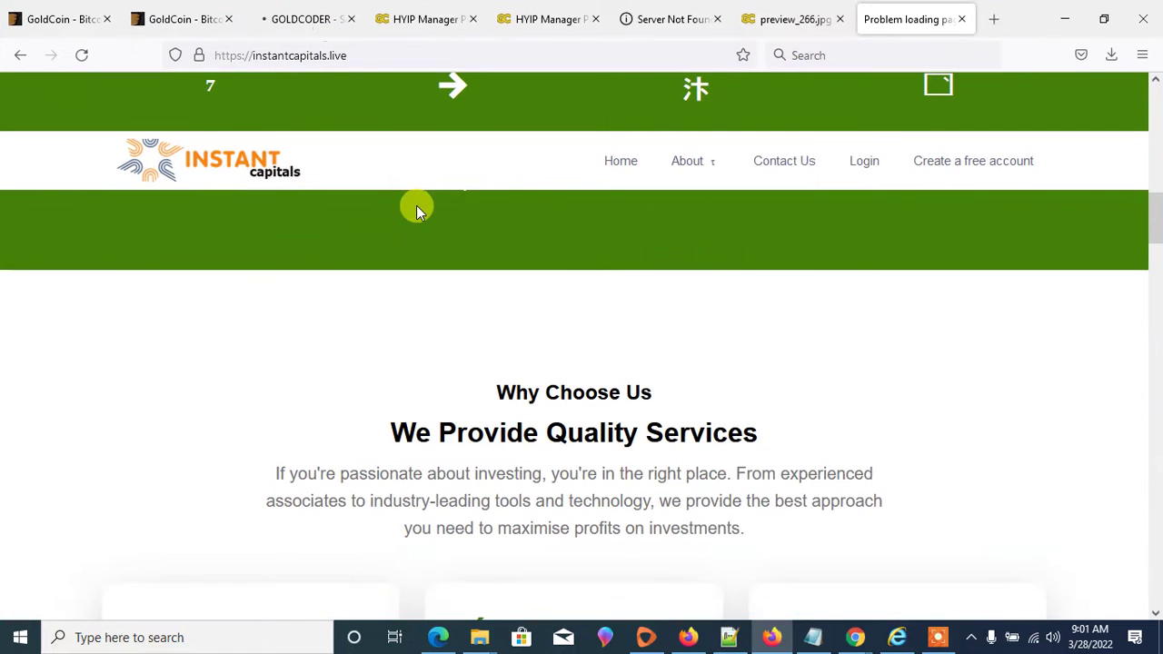
pyautogui.scroll(4, 701, 249)
pyautogui.click(876, 170)
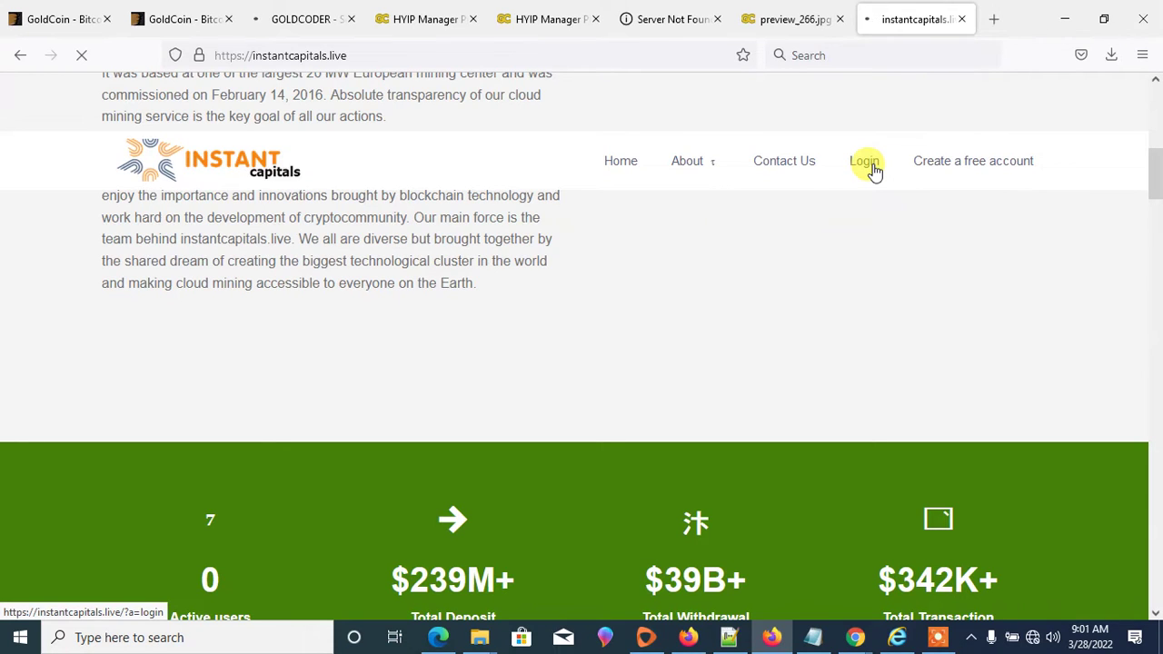
# - Replace the Bing GOLDCODER query with 'smarty template', then return to the instantcapitals.live login tab
pyautogui.click(537, 18)
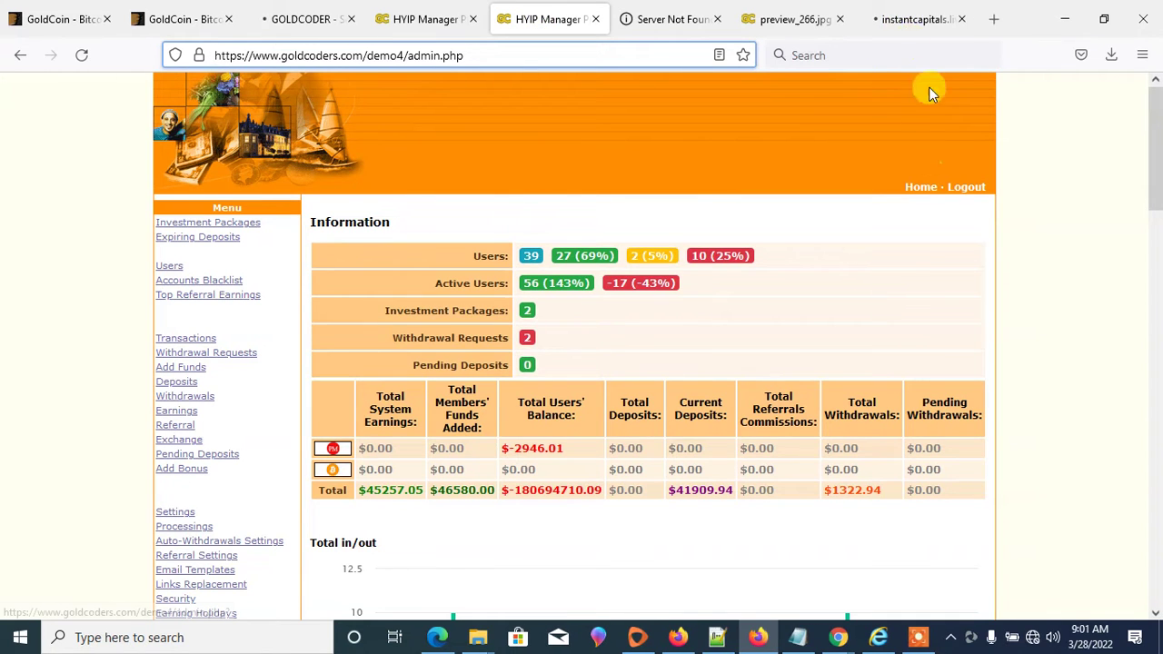
pyautogui.click(901, 20)
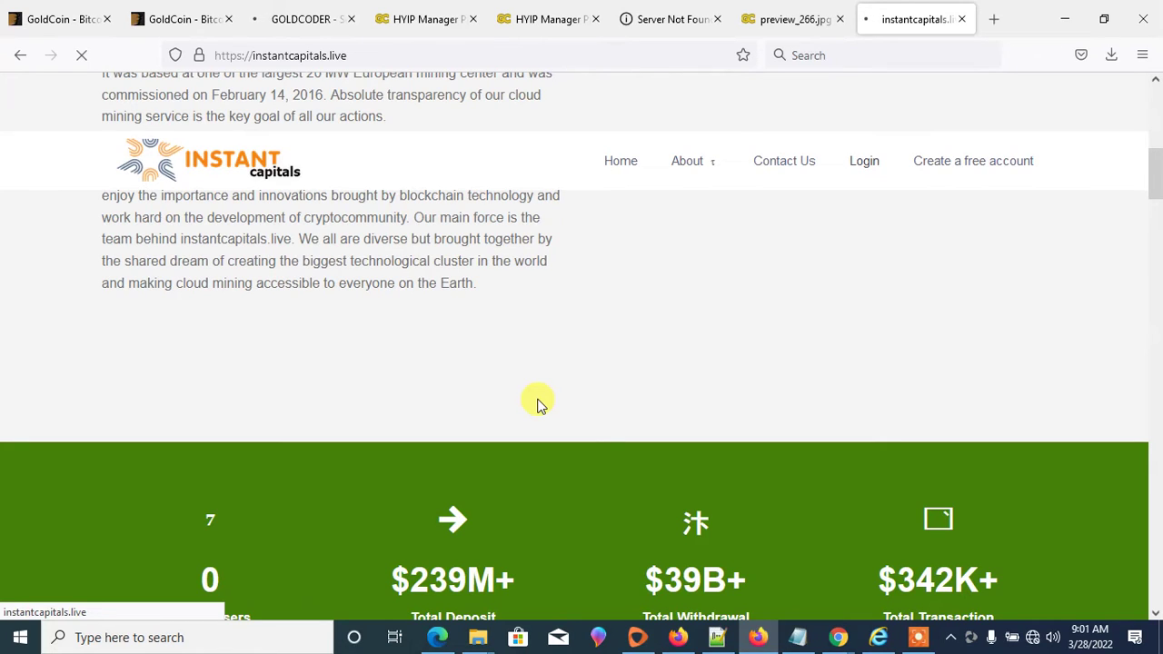
pyautogui.click(266, 20)
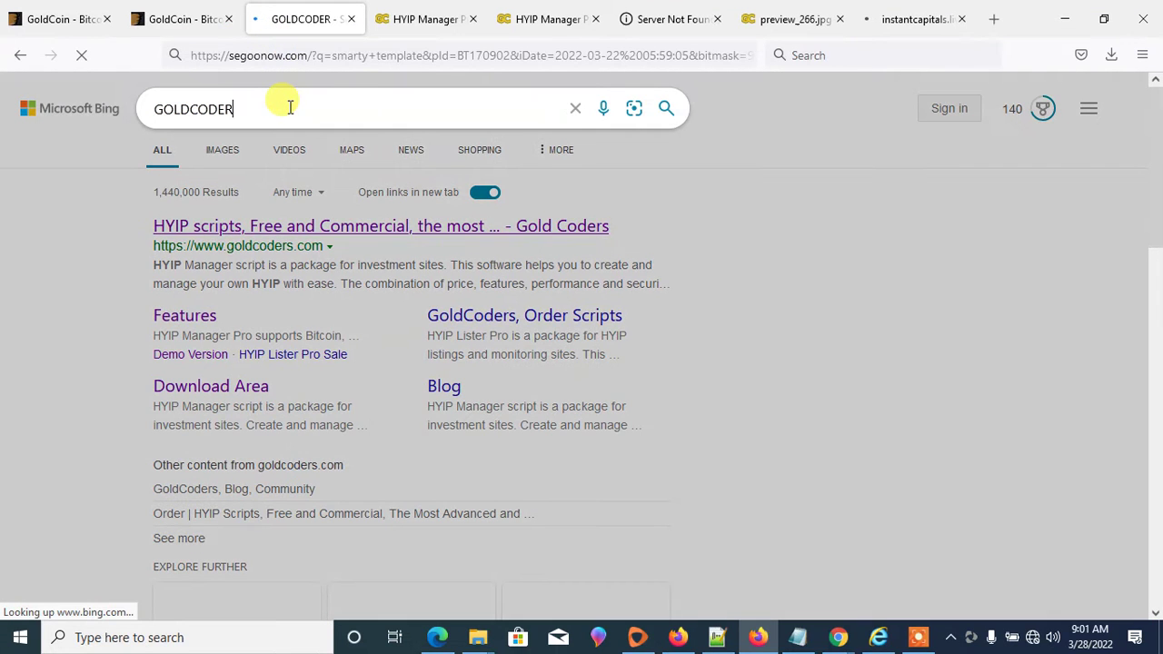
pyautogui.click(288, 56)
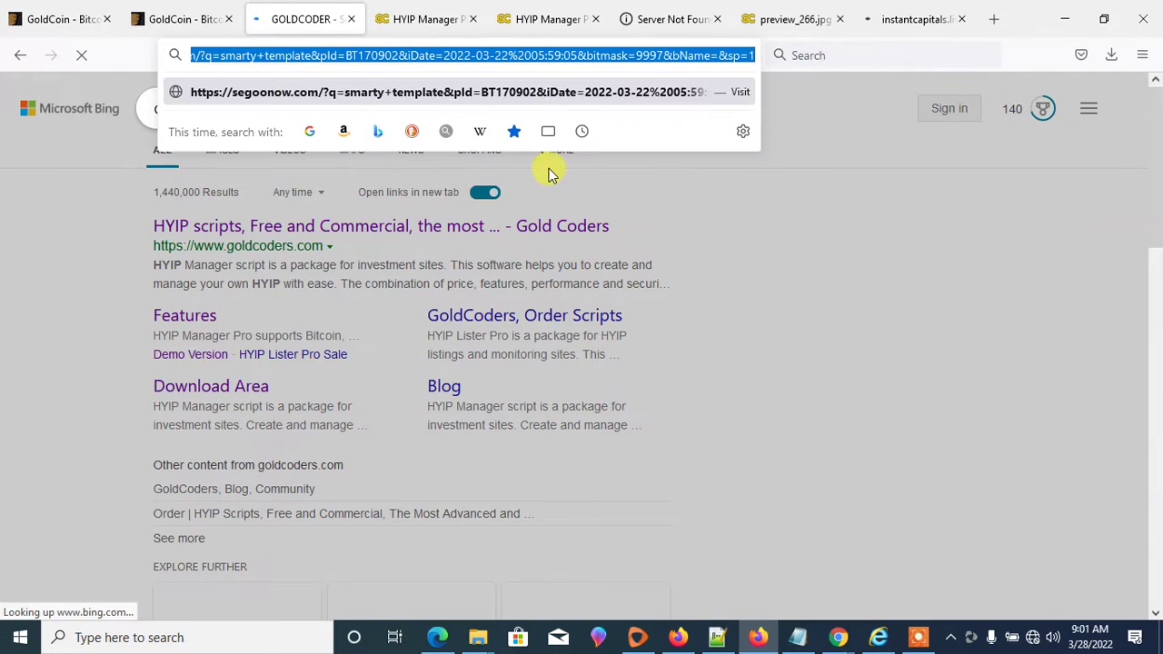
pyautogui.click(831, 253)
pyautogui.doubleClick(228, 110)
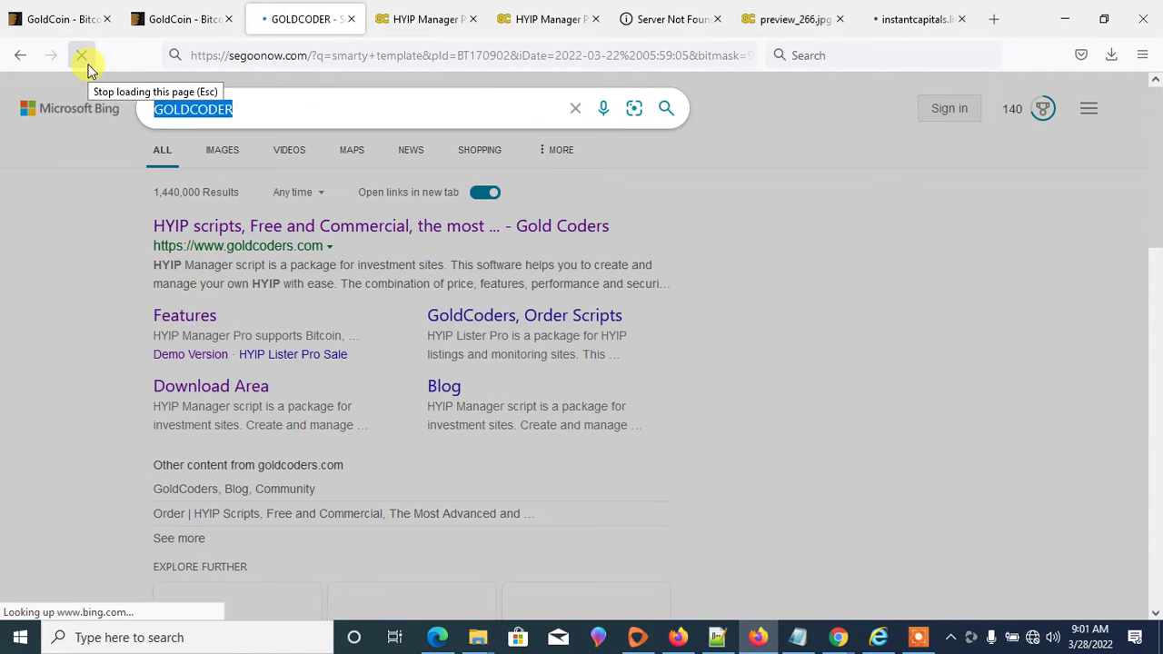
pyautogui.write('smarty template')
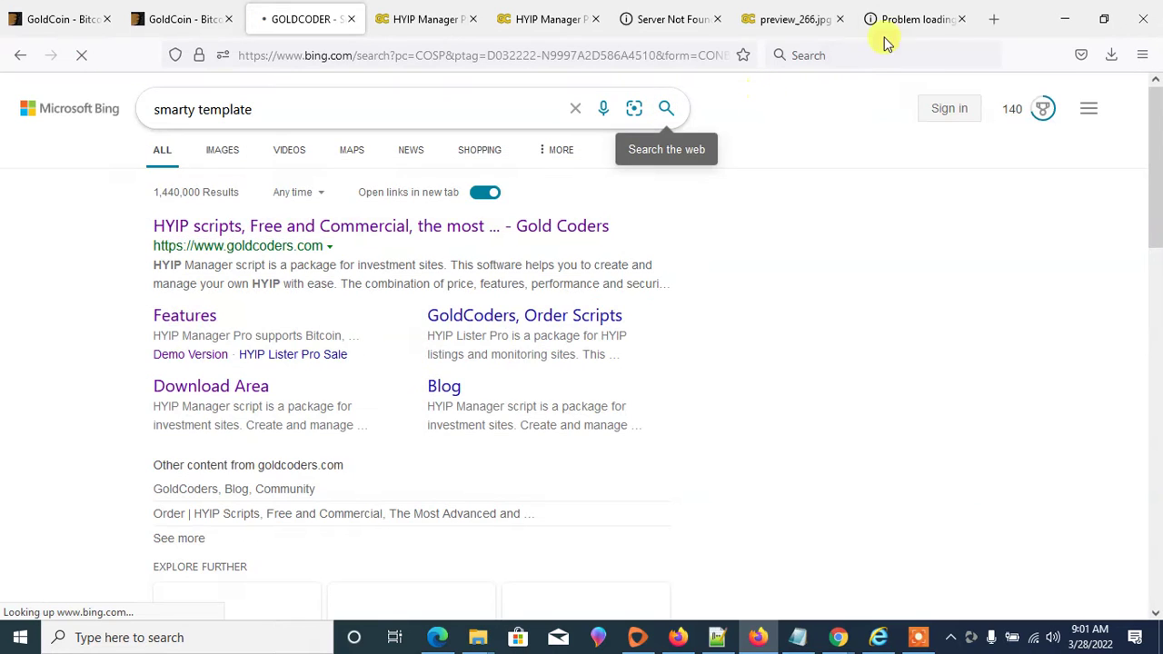
pyautogui.click(936, 20)
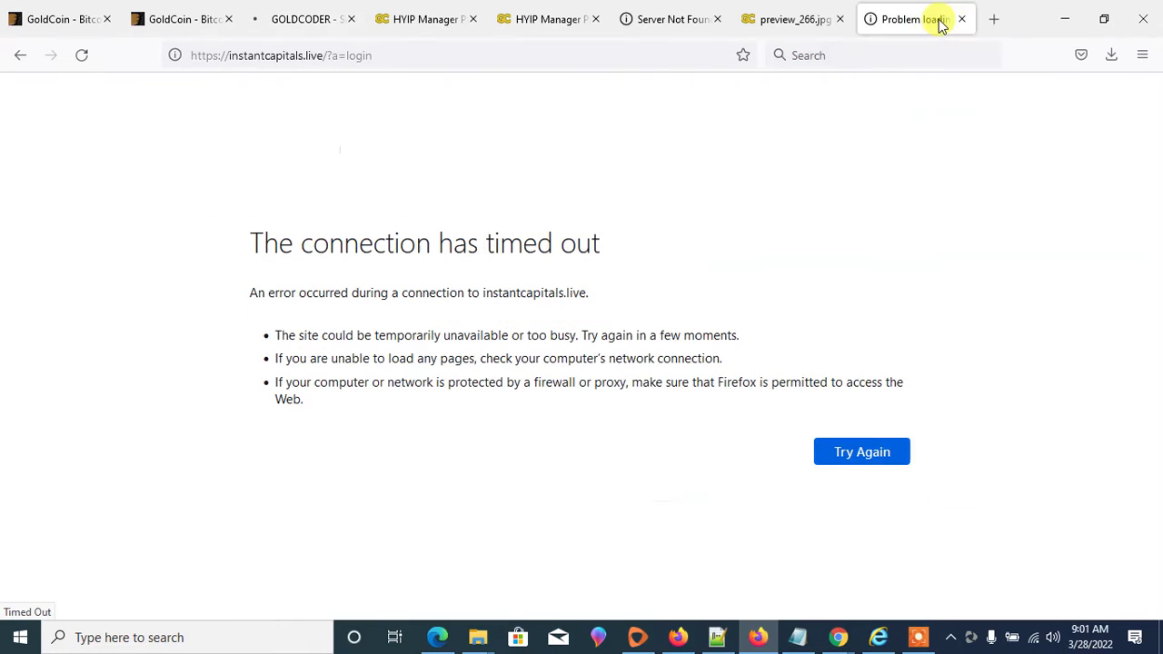
# - Retry the timed-out instantcapitals.live login page while viewing the smarty template results
pyautogui.click(878, 459)
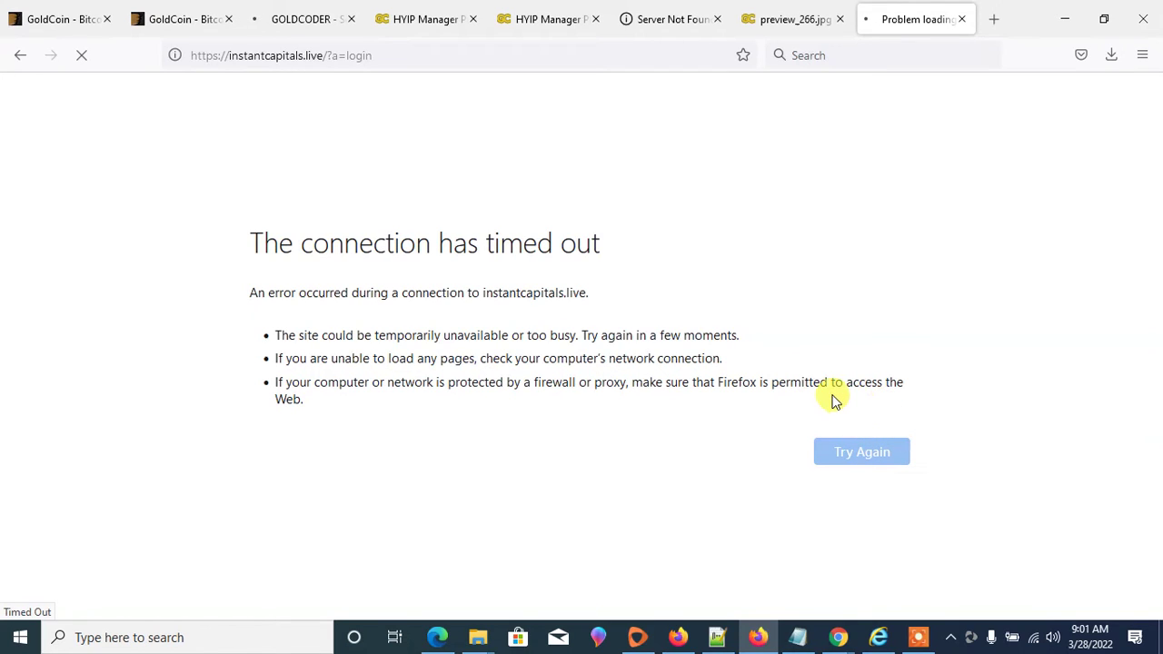
pyautogui.click(299, 20)
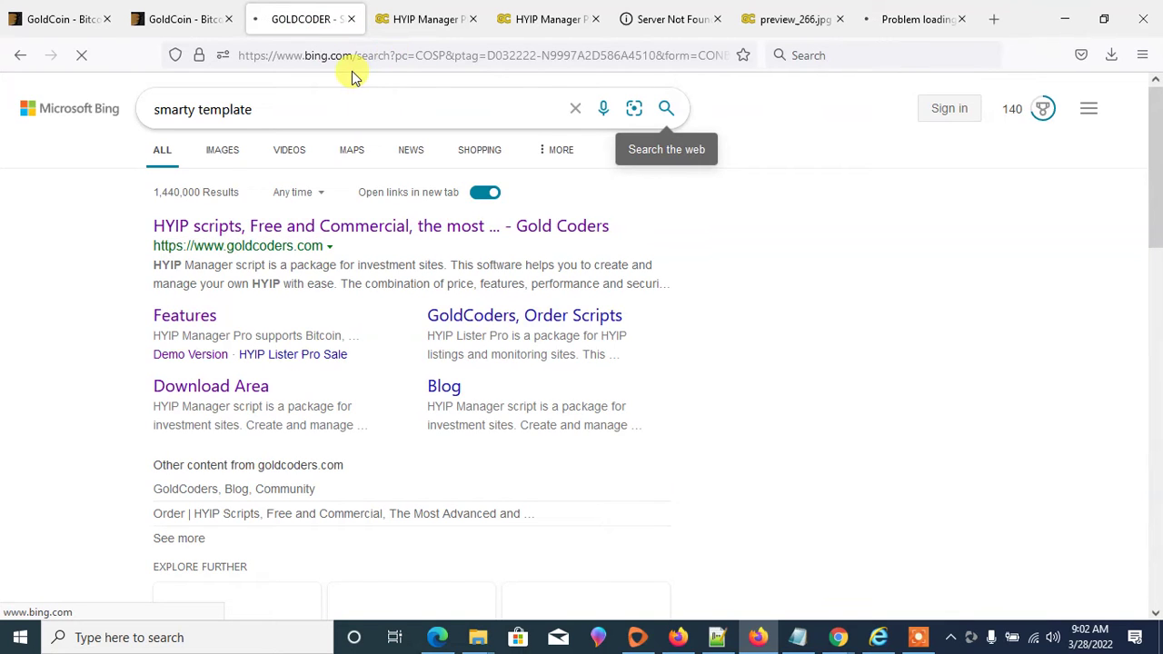
pyautogui.click(904, 23)
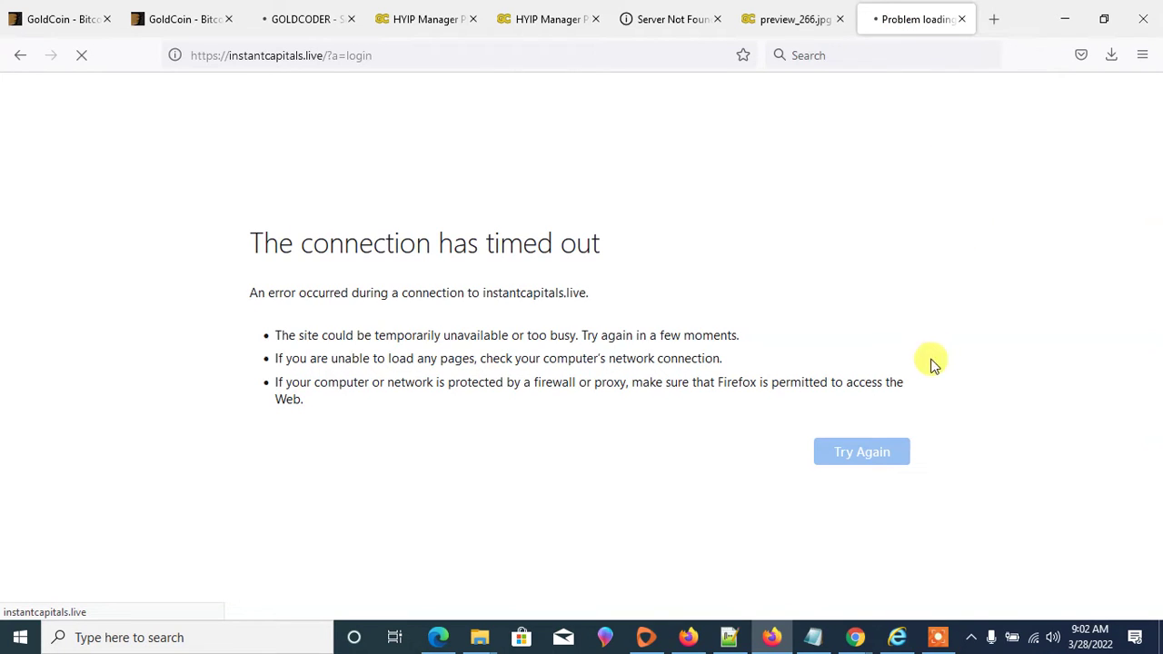
# - Open the tmpl folder and scroll through its Smarty template files
pyautogui.moveTo(485, 633)
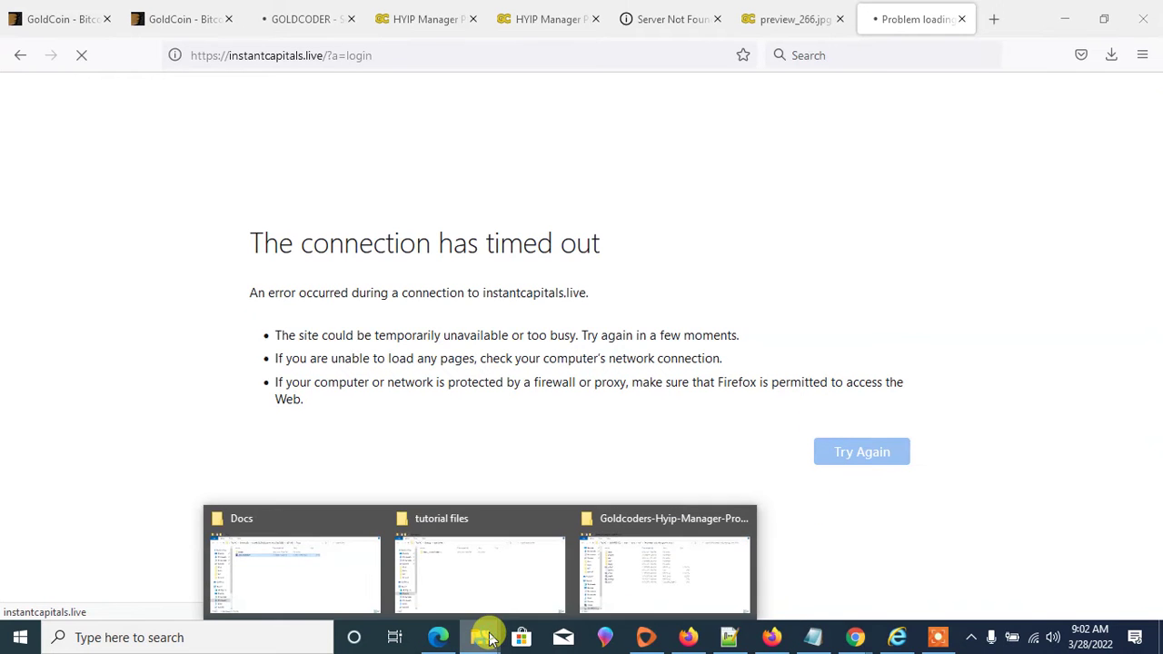
pyautogui.moveTo(615, 558)
pyautogui.click(661, 574)
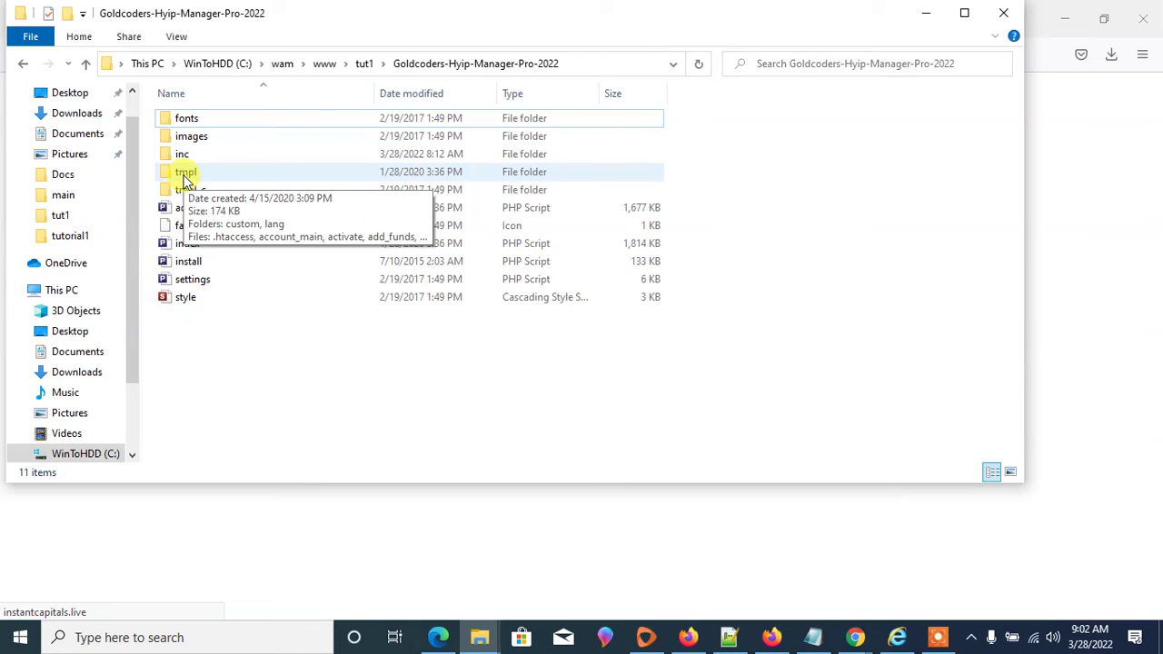
pyautogui.doubleClick(192, 176)
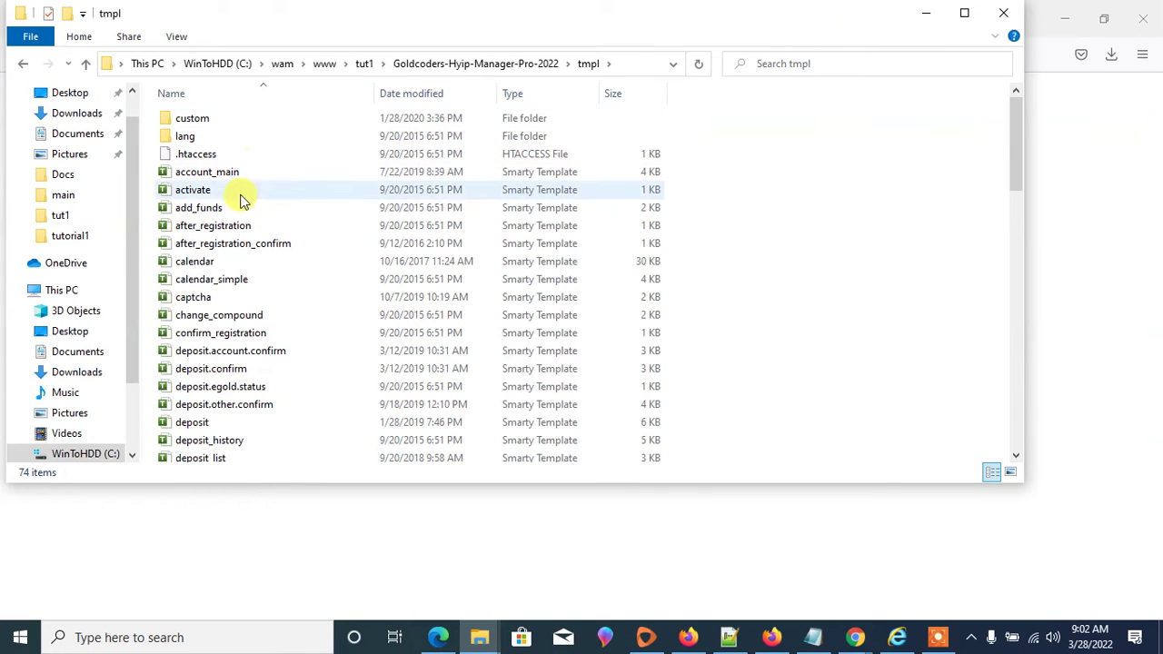
pyautogui.scroll(-3, 351, 239)
pyautogui.scroll(-3, 225, 273)
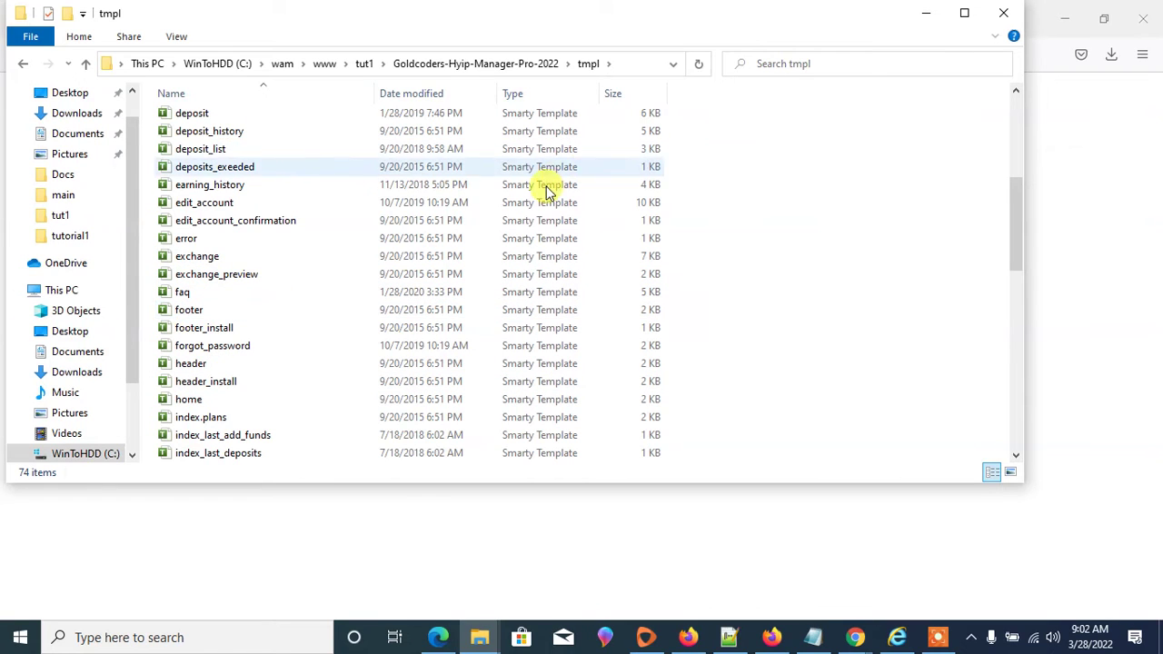
pyautogui.scroll(-4, 309, 404)
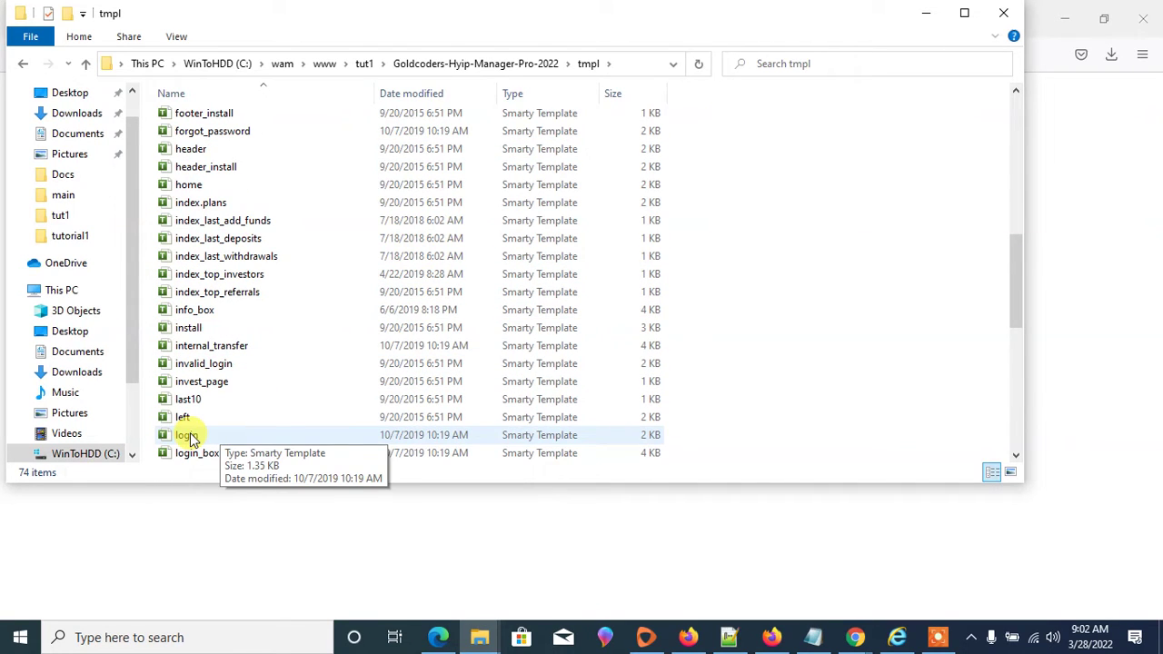
pyautogui.scroll(-5, 536, 345)
pyautogui.scroll(-1, 532, 361)
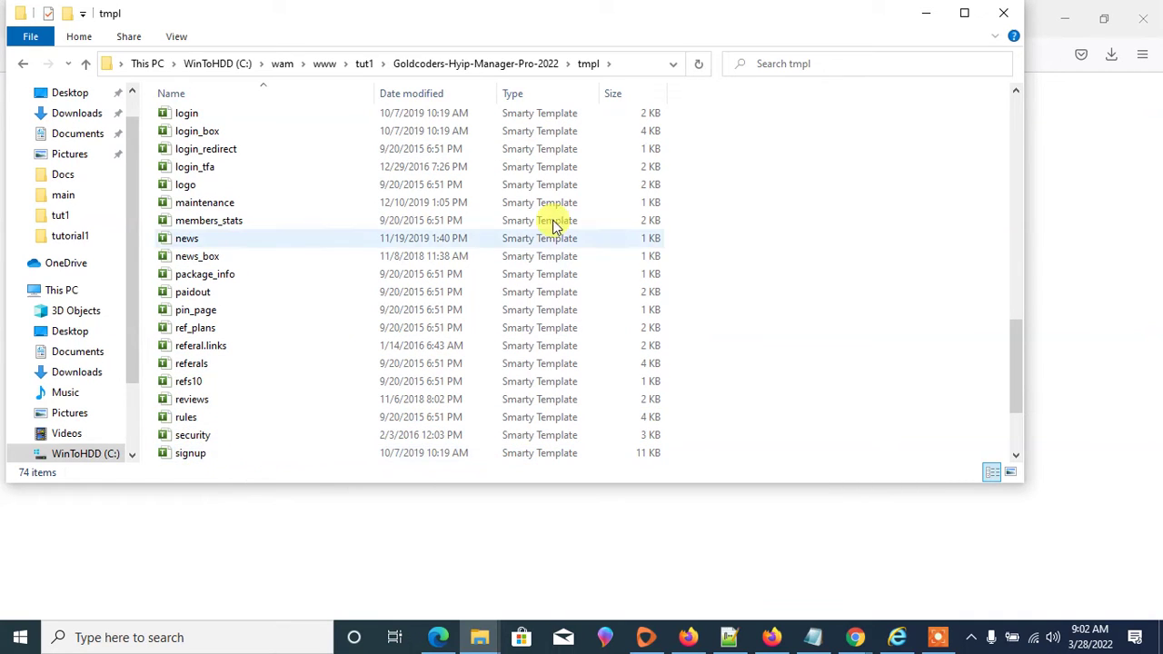
pyautogui.scroll(-3, 556, 226)
pyautogui.scroll(9, 531, 272)
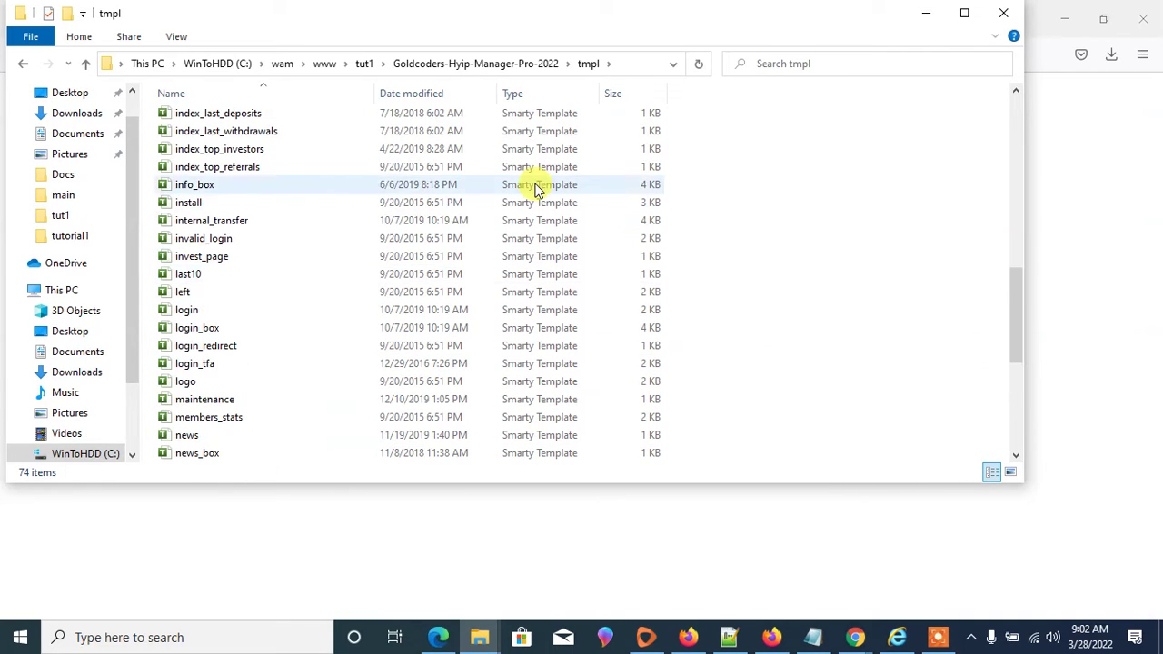
# - Go back up to tut1 and retry loading the live site in Firefox
pyautogui.click(364, 64)
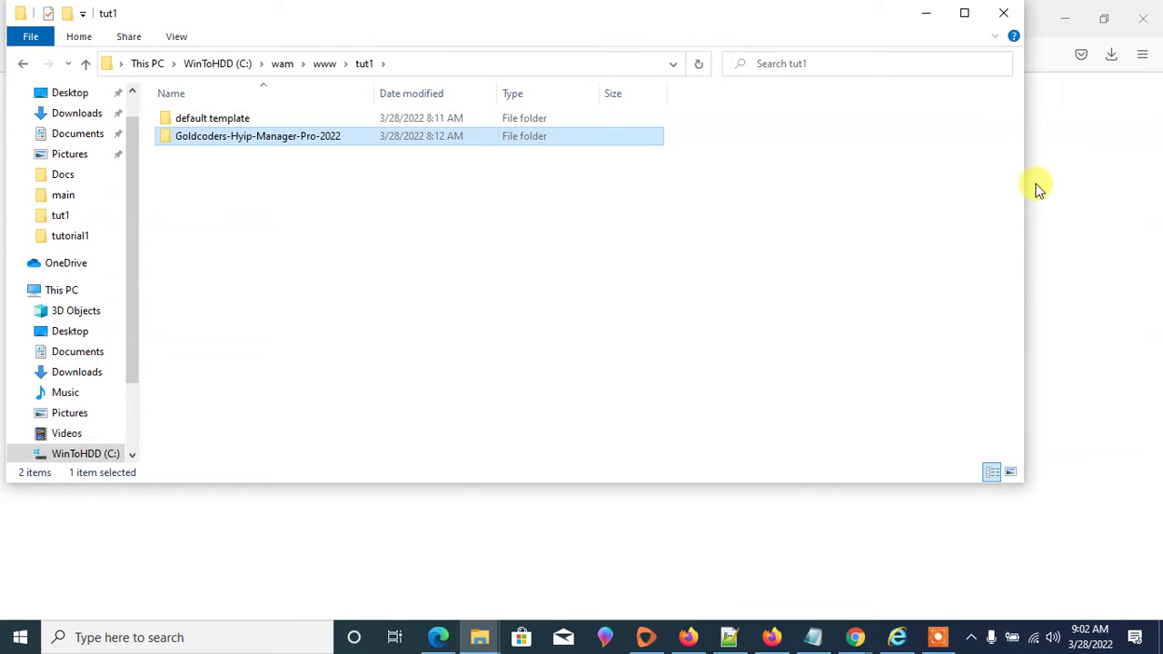
pyautogui.click(1063, 174)
pyautogui.click(766, 457)
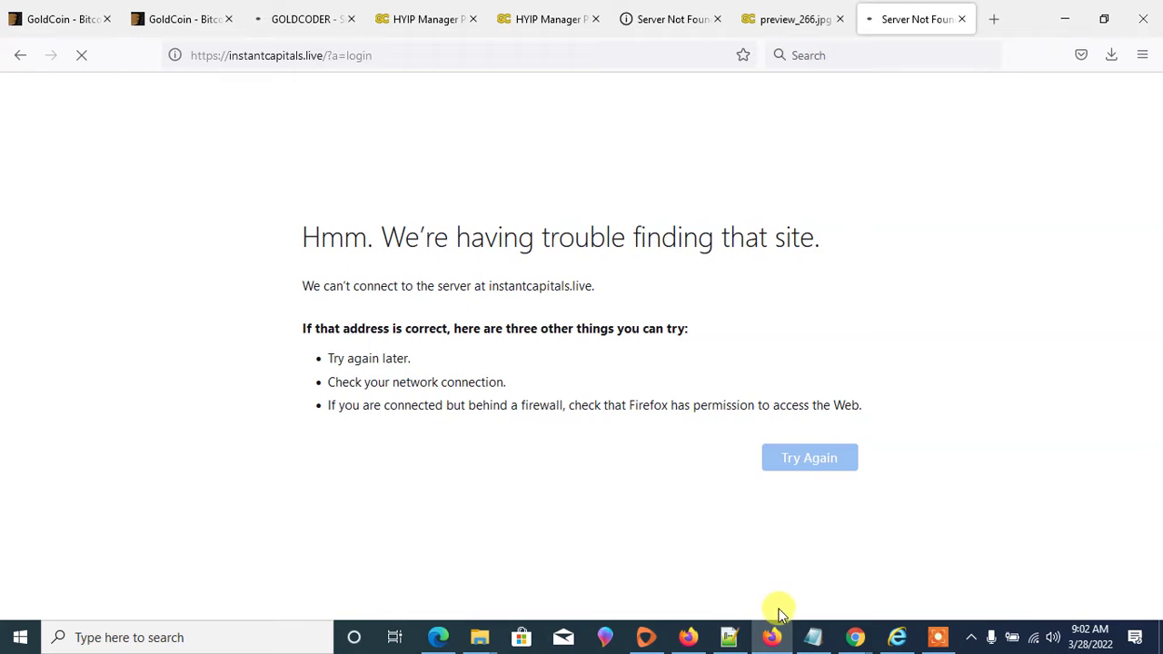
# - Fill the live site's login form with the saved admin username
pyautogui.moveTo(469, 641)
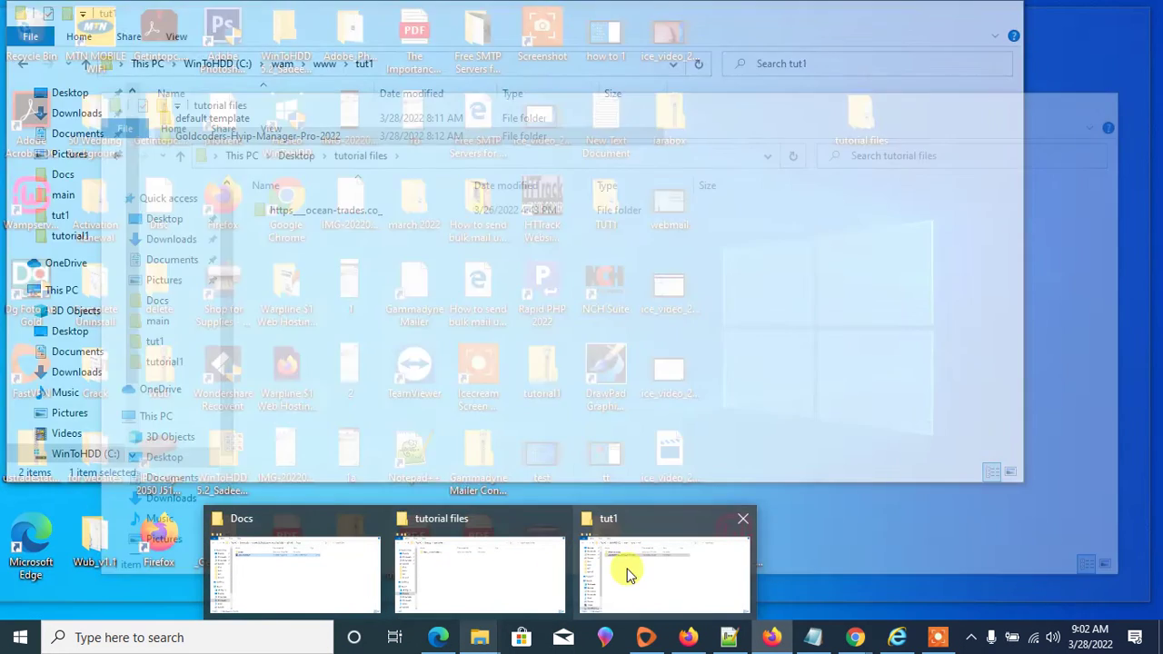
pyautogui.click(627, 572)
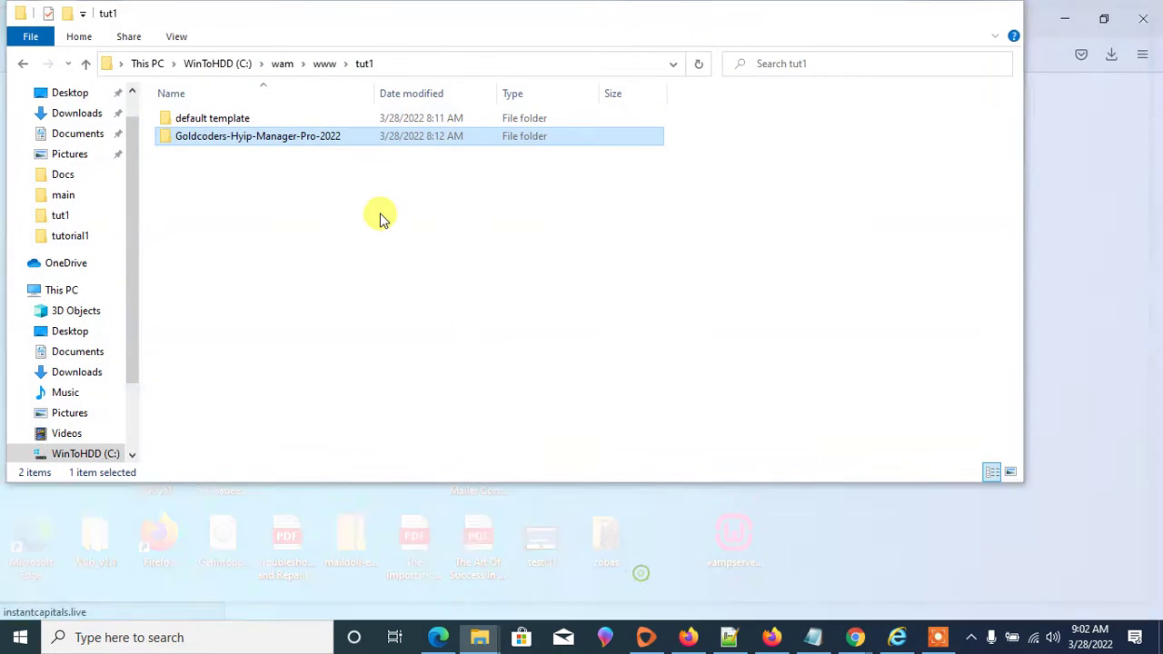
pyautogui.click(1126, 122)
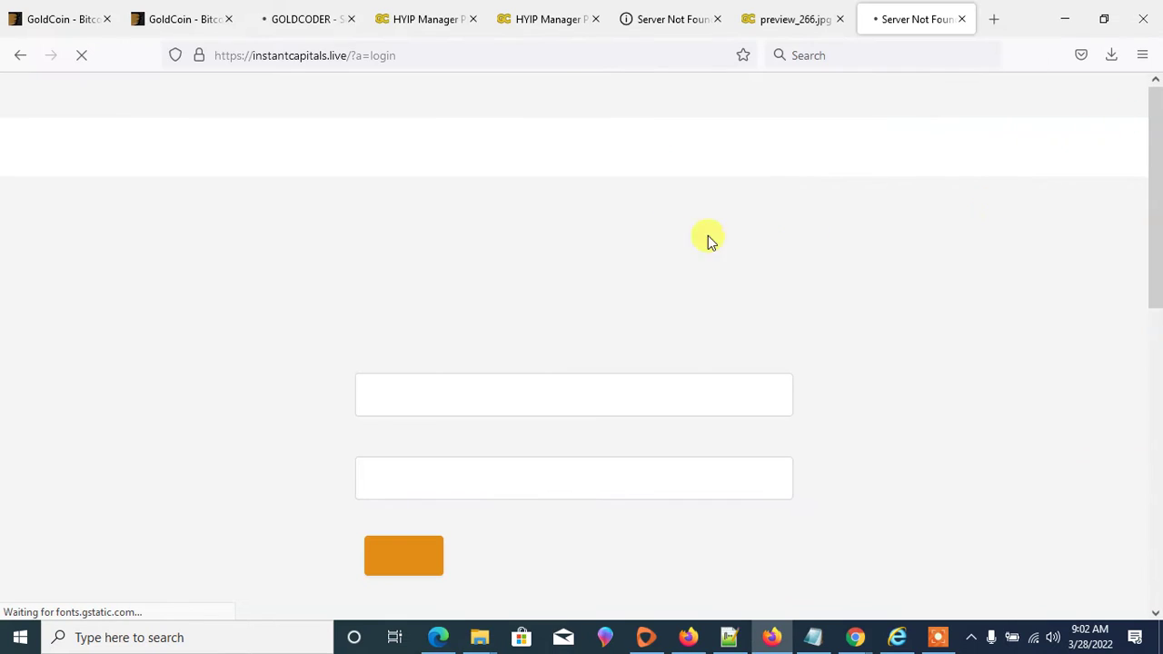
pyautogui.click(454, 393)
pyautogui.click(409, 443)
pyautogui.click(411, 464)
# - Enter the password, log in, save the login, and bring the tut1 folder forward
pyautogui.write('admin')
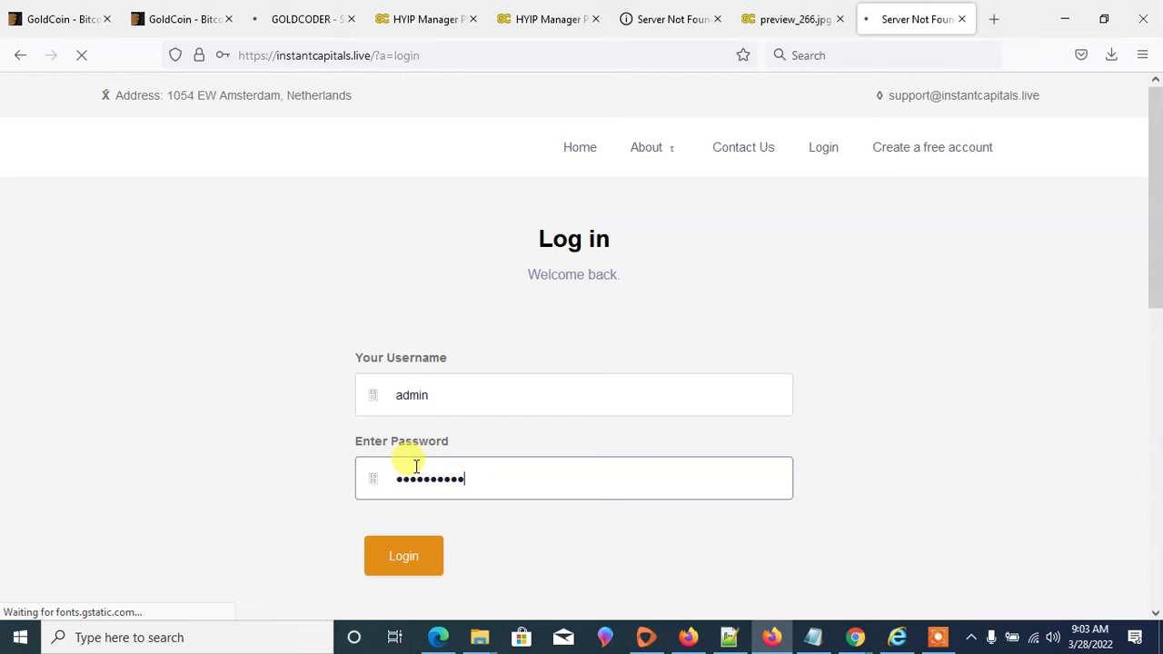
pyautogui.click(410, 552)
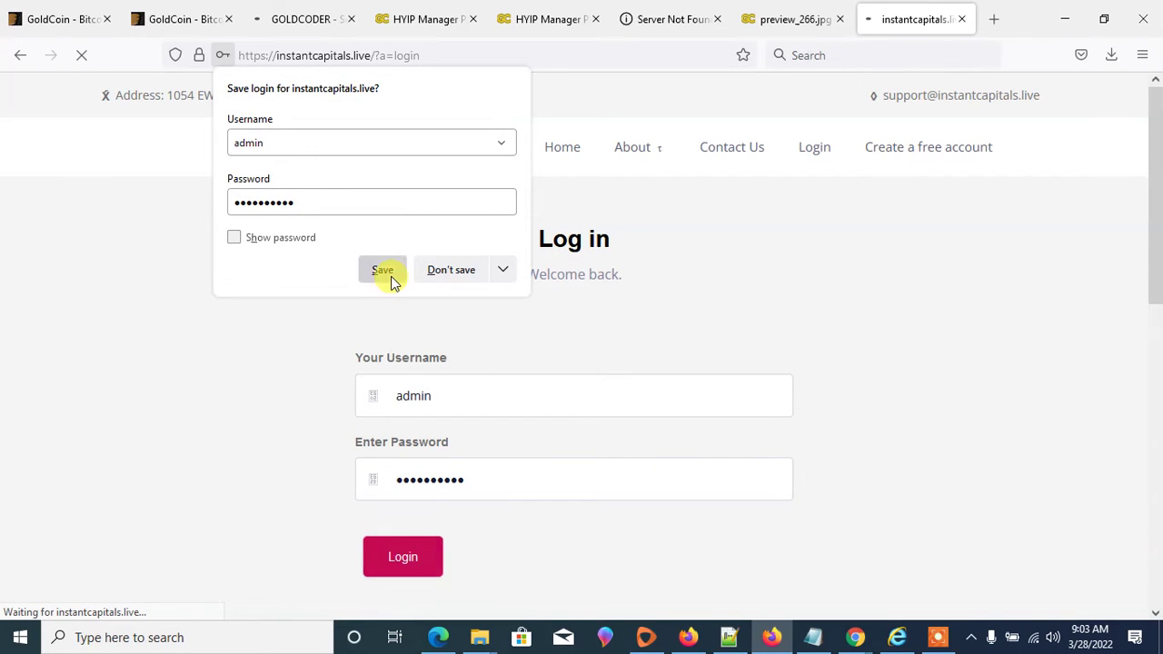
pyautogui.click(383, 271)
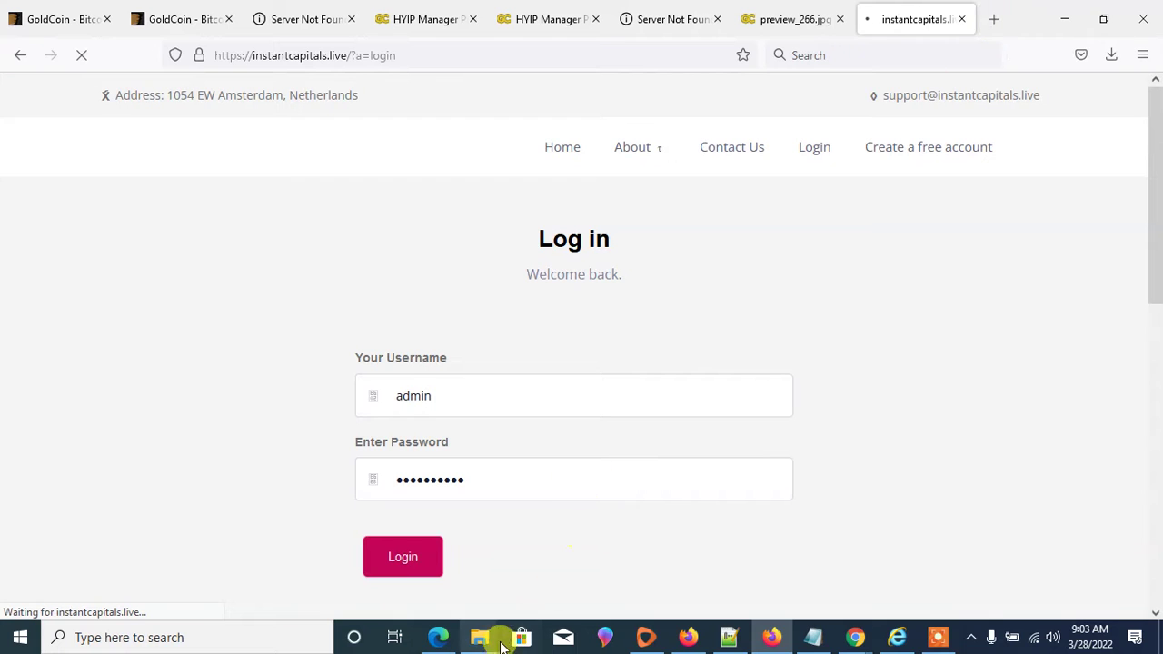
pyautogui.moveTo(479, 636)
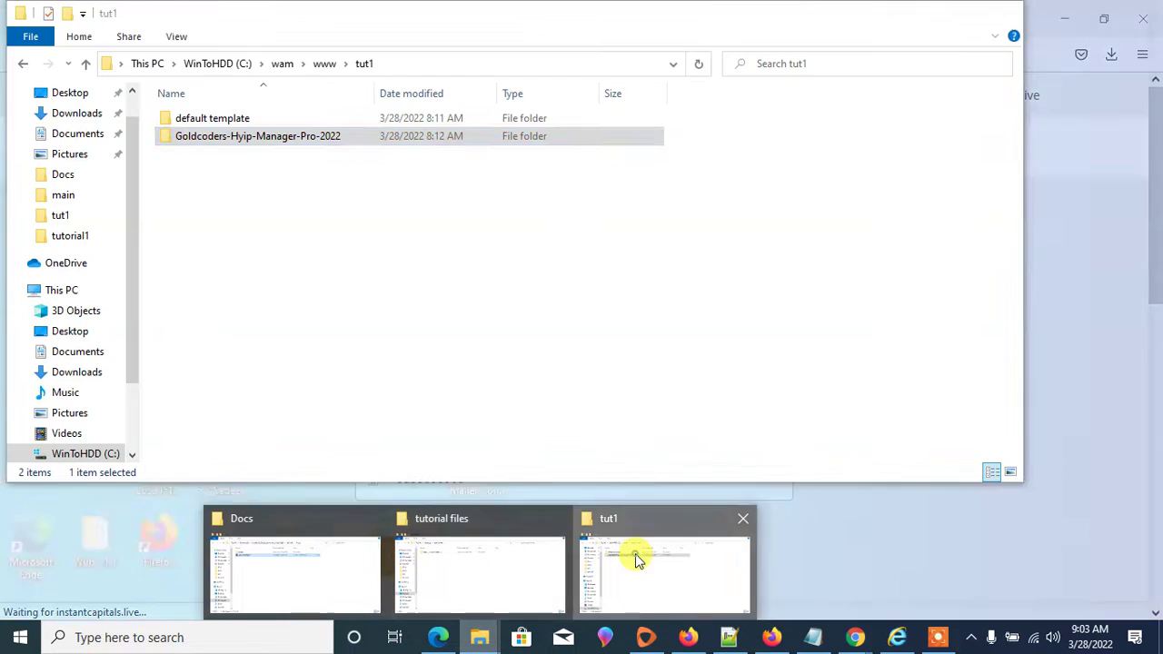
pyautogui.click(635, 554)
# - Open Goldcoders-Hyip-Manager-Pro-2022 and compare the tmpl and tmpl_c folder contents
pyautogui.doubleClick(244, 140)
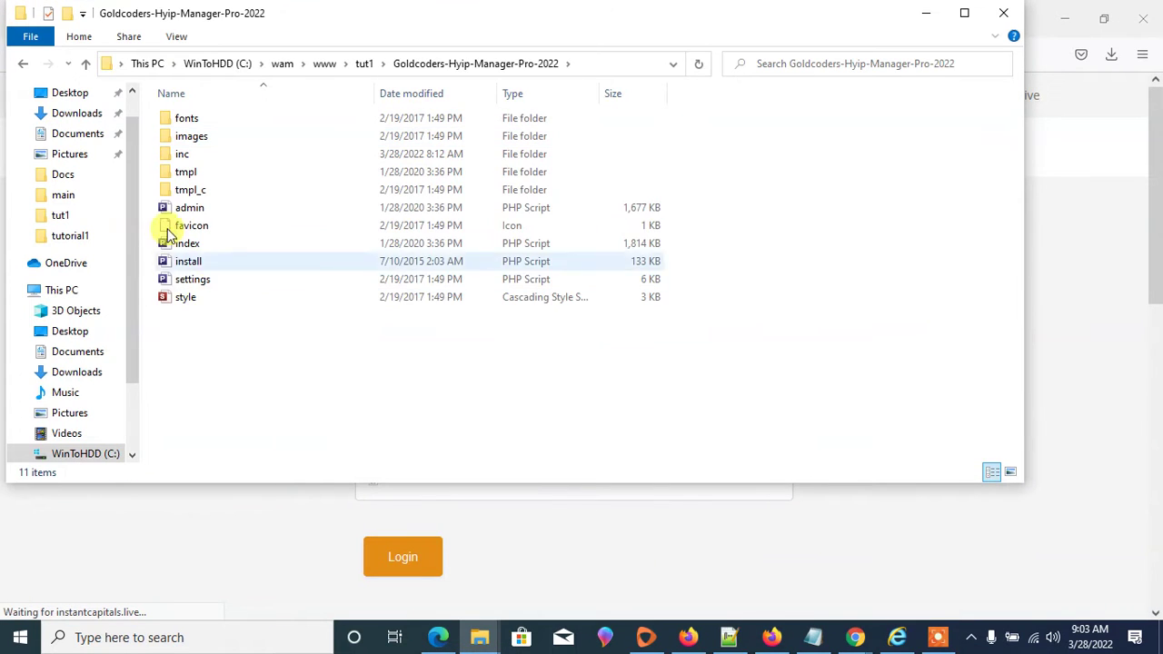
pyautogui.doubleClick(179, 175)
pyautogui.scroll(-12, 306, 148)
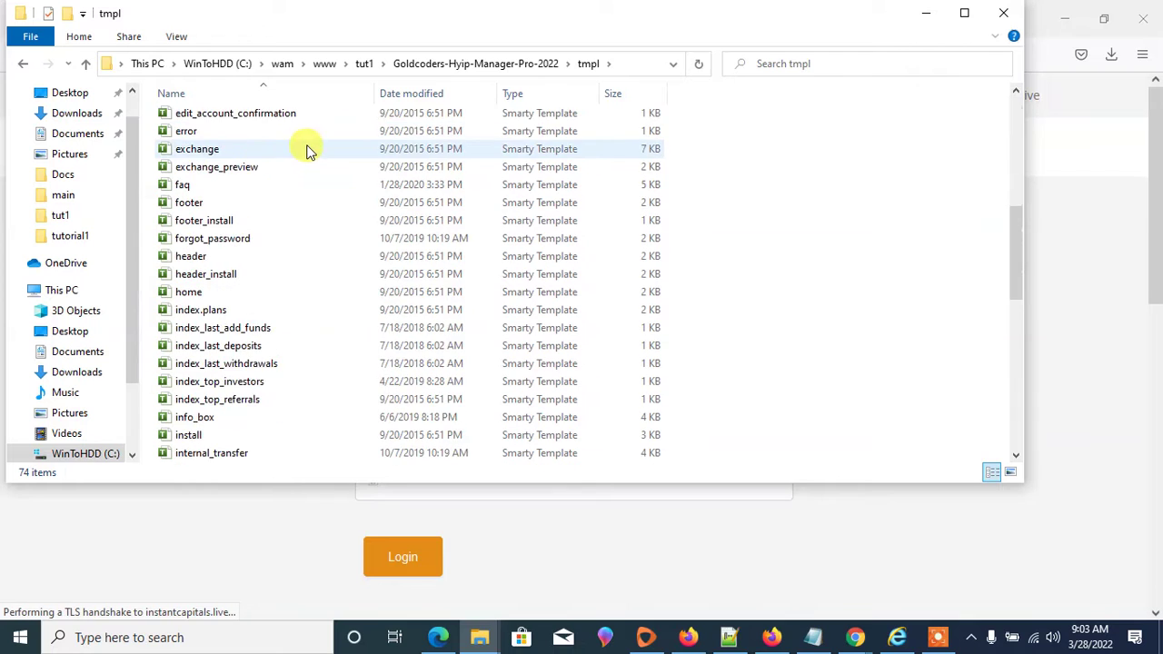
pyautogui.click(497, 58)
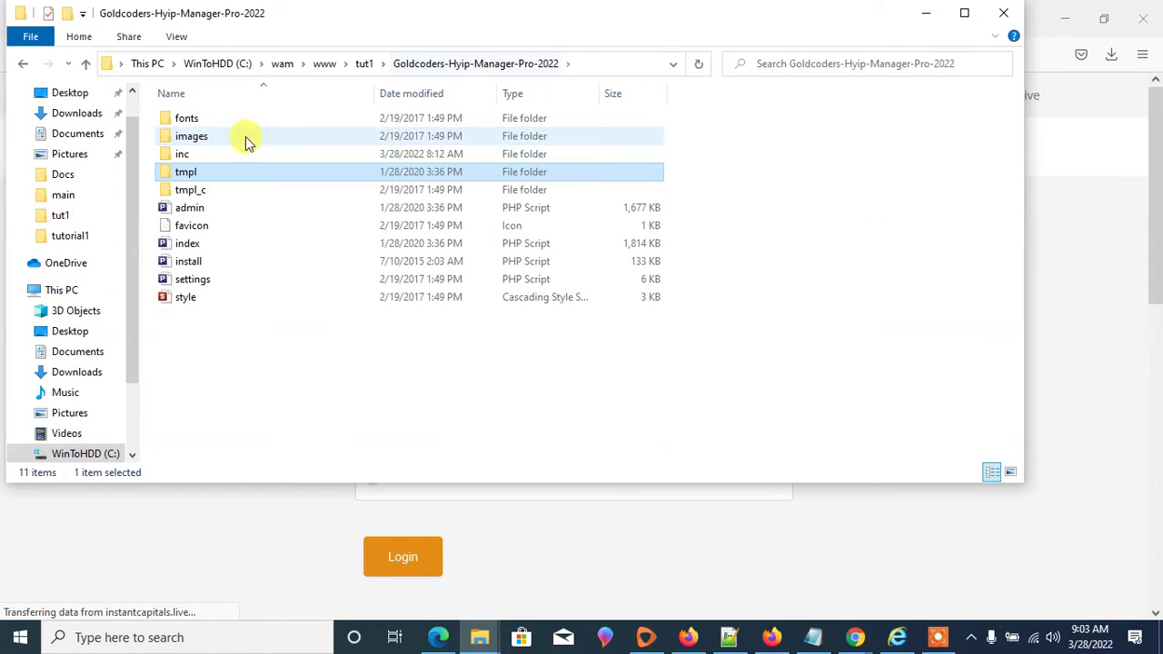
pyautogui.doubleClick(201, 186)
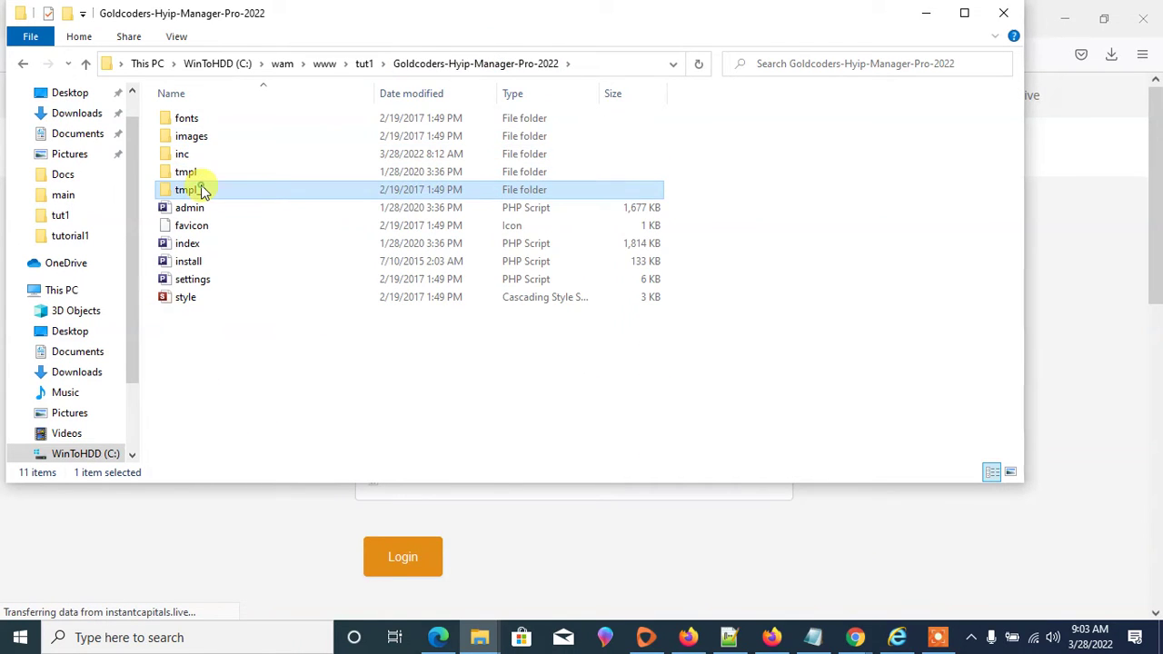
pyautogui.click(457, 64)
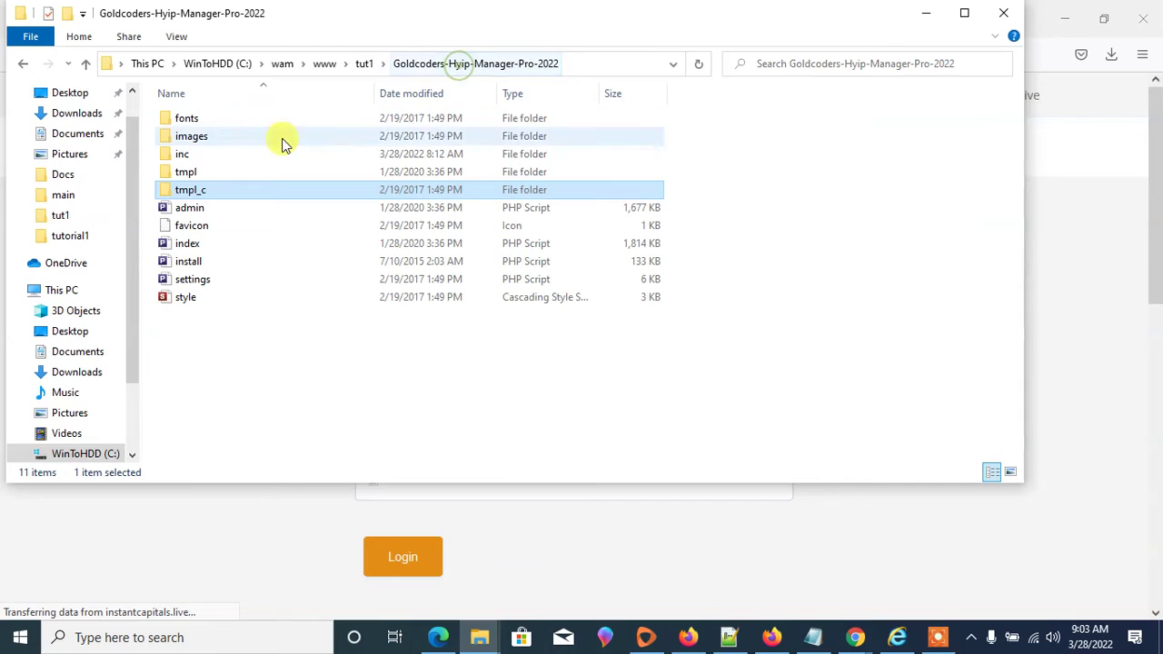
# - Reopen tmpl and scroll through its 74 Smarty template files like login and account_main
pyautogui.click(179, 178)
pyautogui.doubleClick(179, 178)
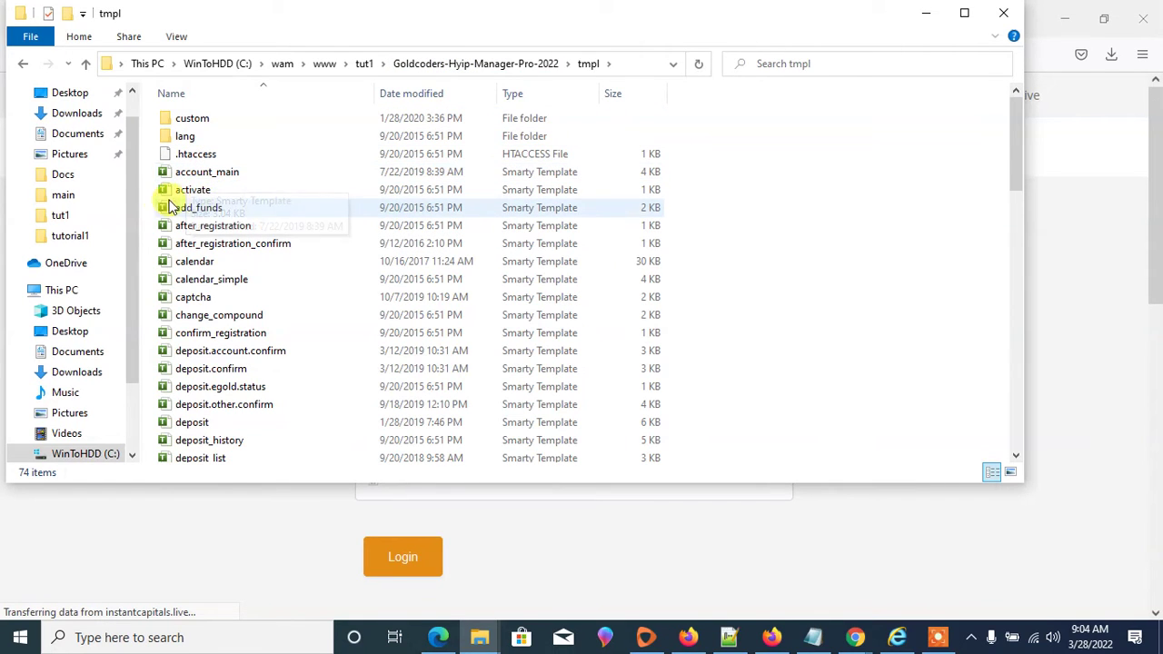
pyautogui.scroll(-2, 228, 191)
pyautogui.scroll(-11, 209, 259)
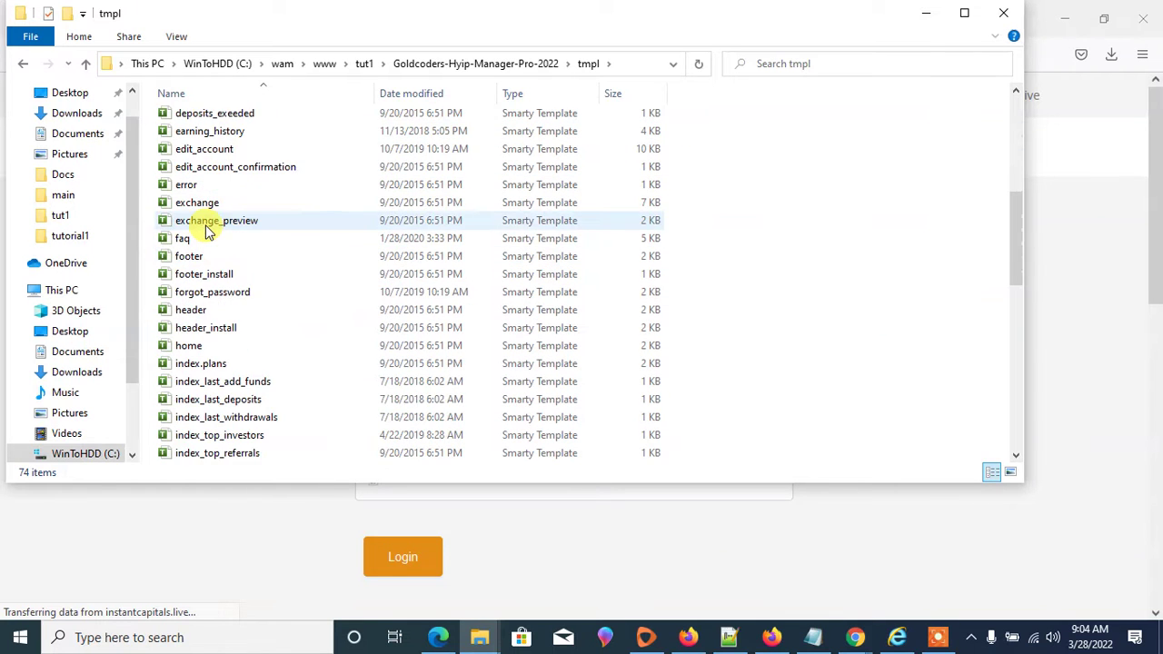
pyautogui.scroll(-6, 218, 363)
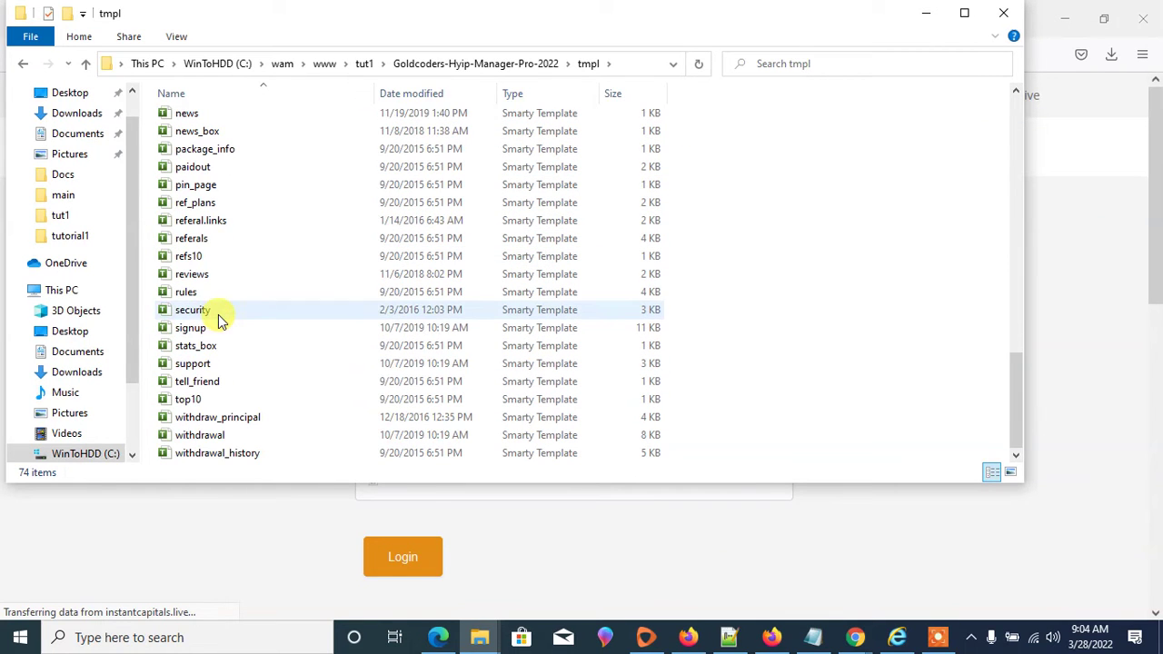
pyautogui.scroll(14, 236, 205)
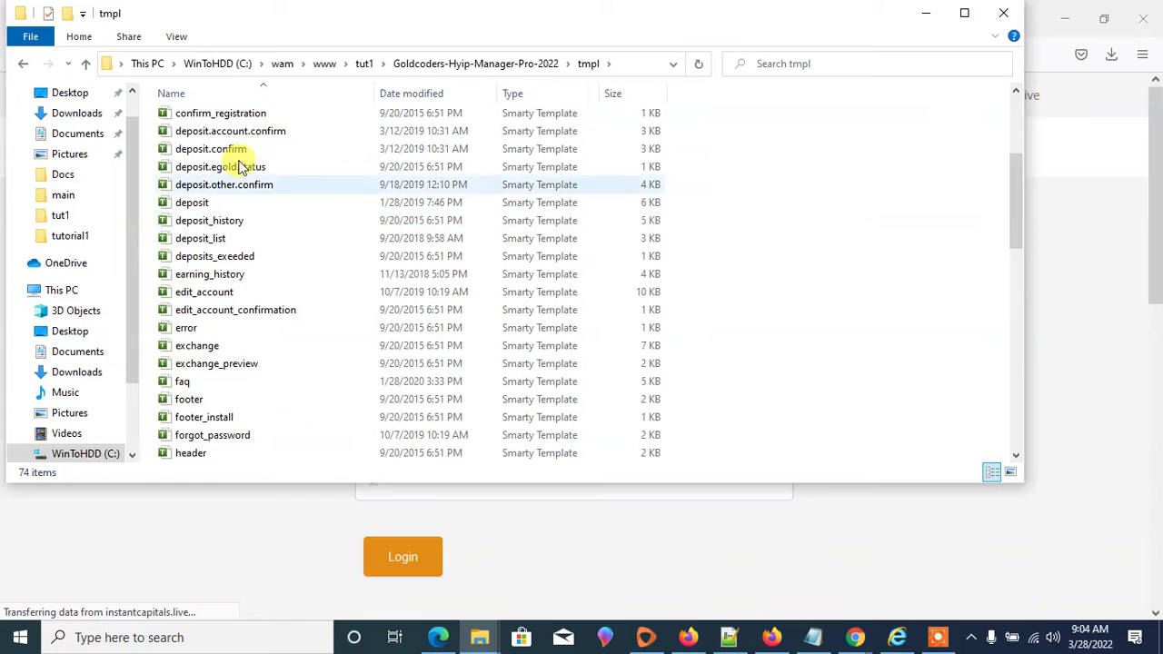
pyautogui.scroll(-14, 261, 217)
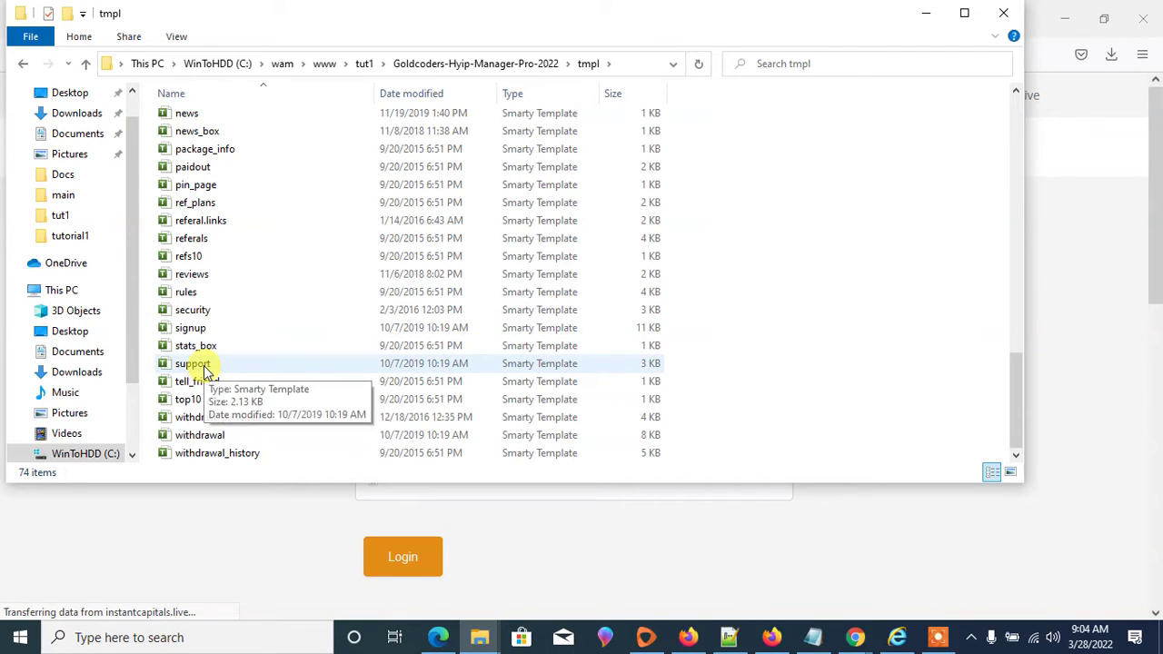
pyautogui.scroll(6, 202, 329)
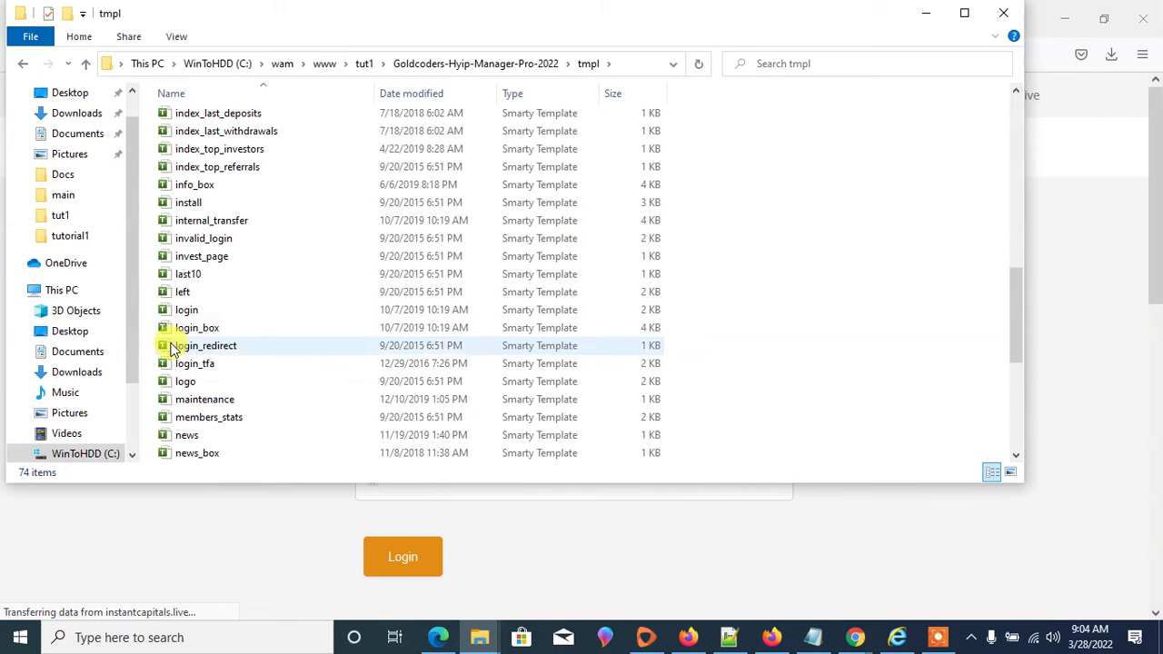
pyautogui.scroll(3, 169, 257)
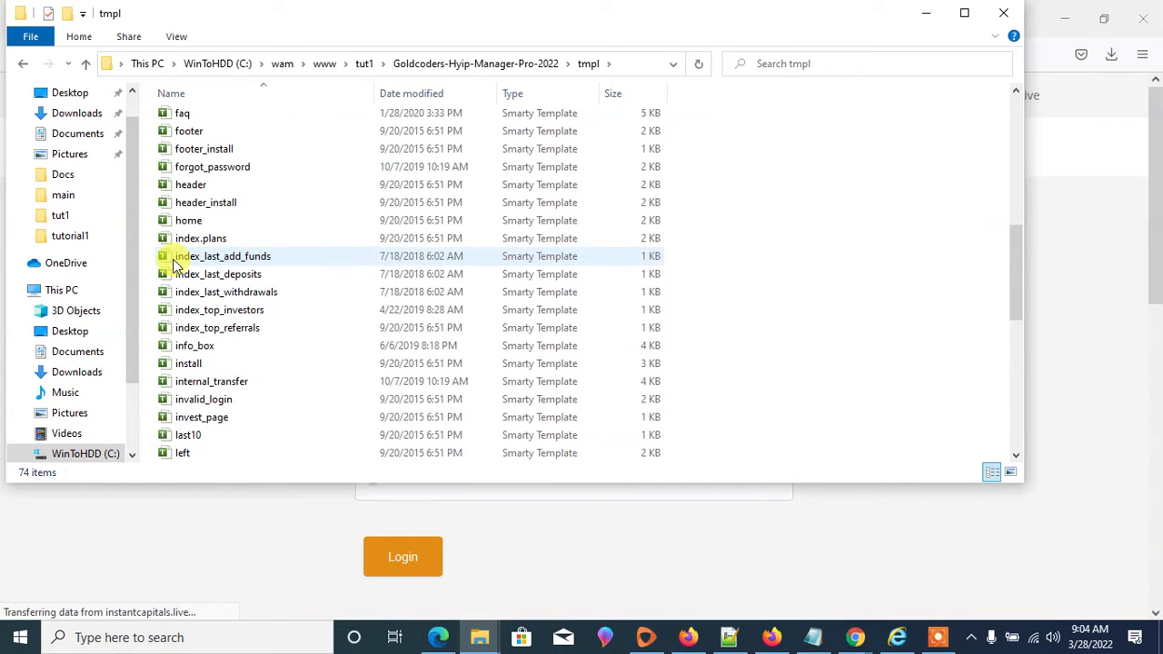
pyautogui.scroll(3, 205, 211)
pyautogui.scroll(1, 201, 237)
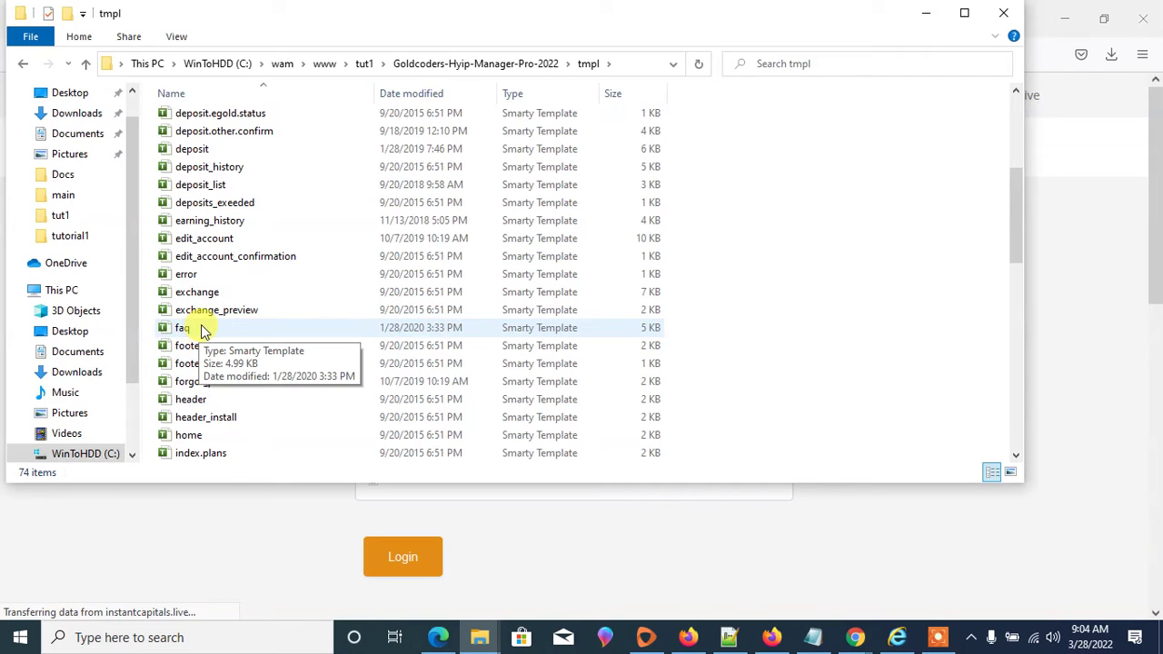
pyautogui.scroll(1, 202, 331)
pyautogui.scroll(2, 219, 214)
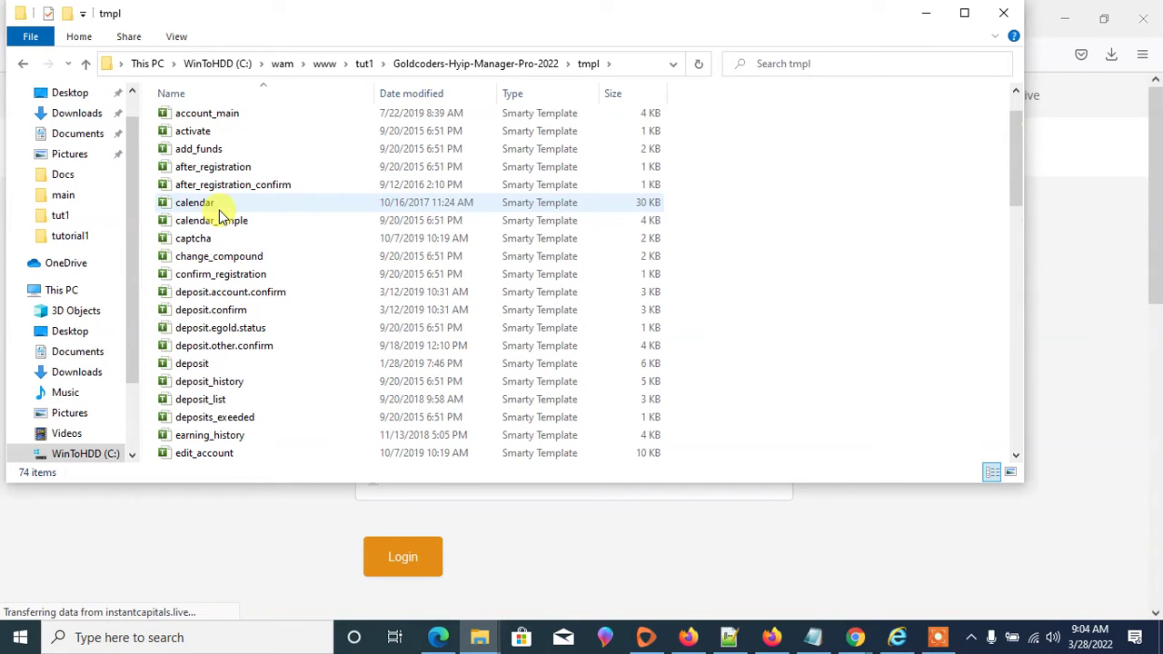
pyautogui.scroll(1, 219, 218)
pyautogui.scroll(-9, 221, 234)
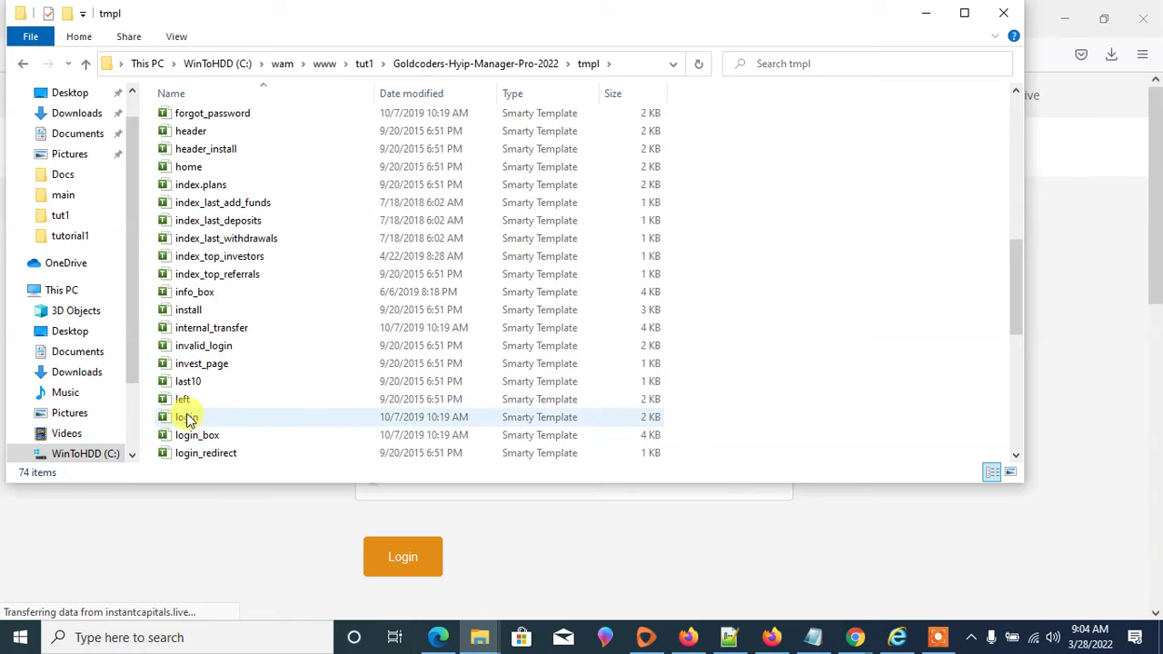
pyautogui.scroll(-3, 193, 413)
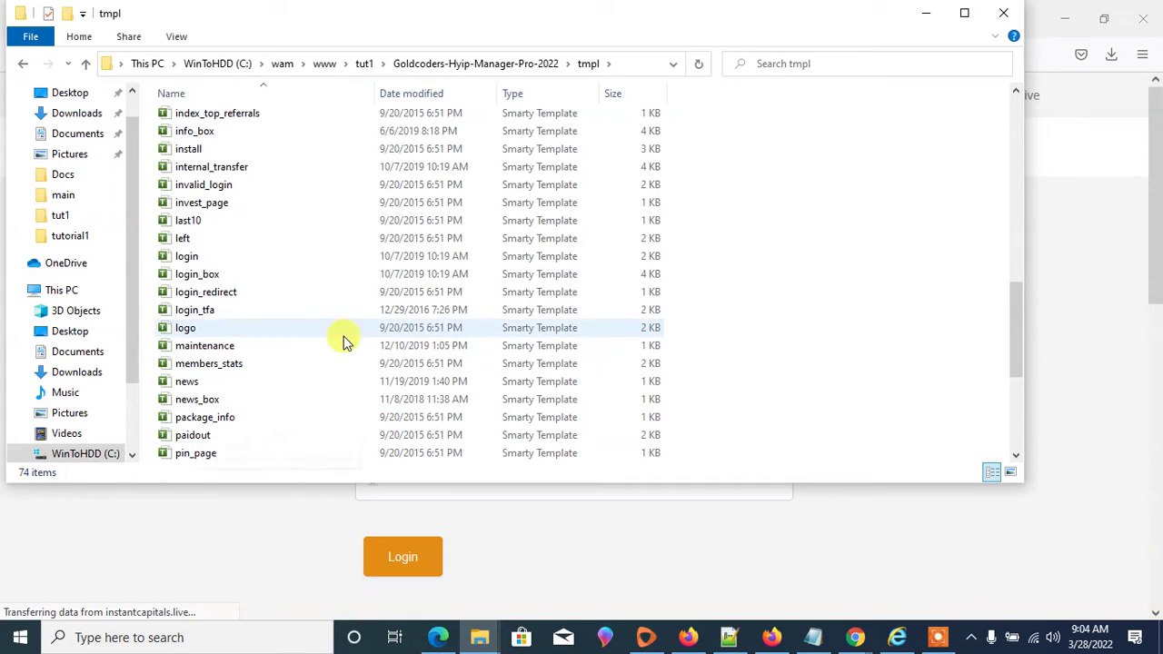
pyautogui.scroll(13, 352, 298)
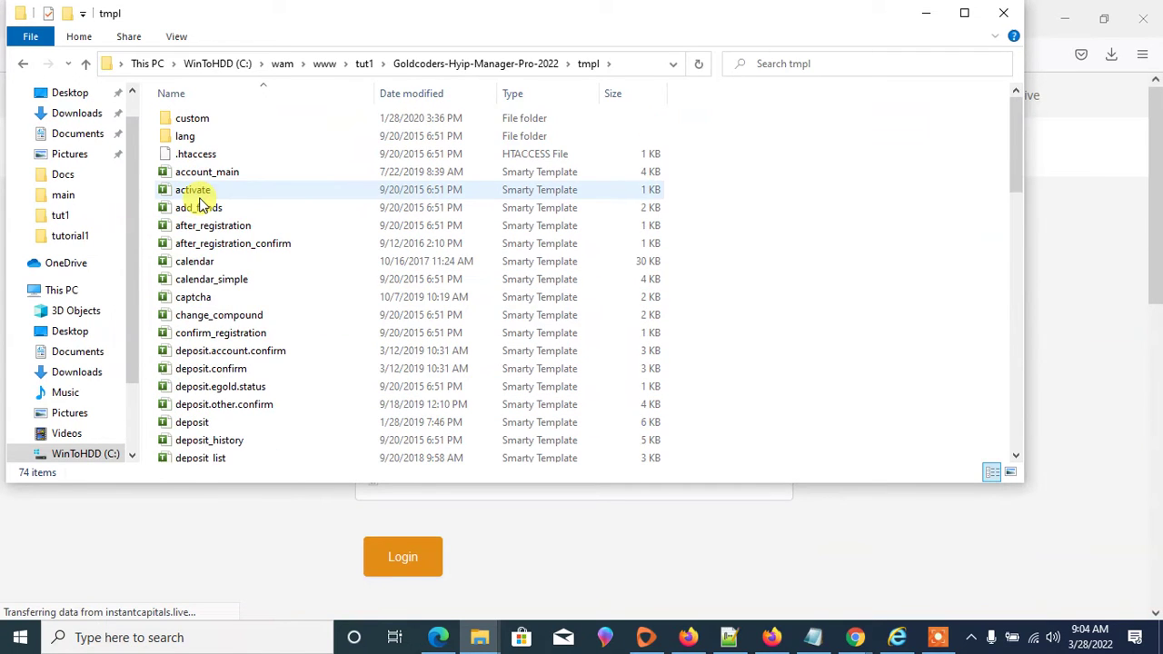
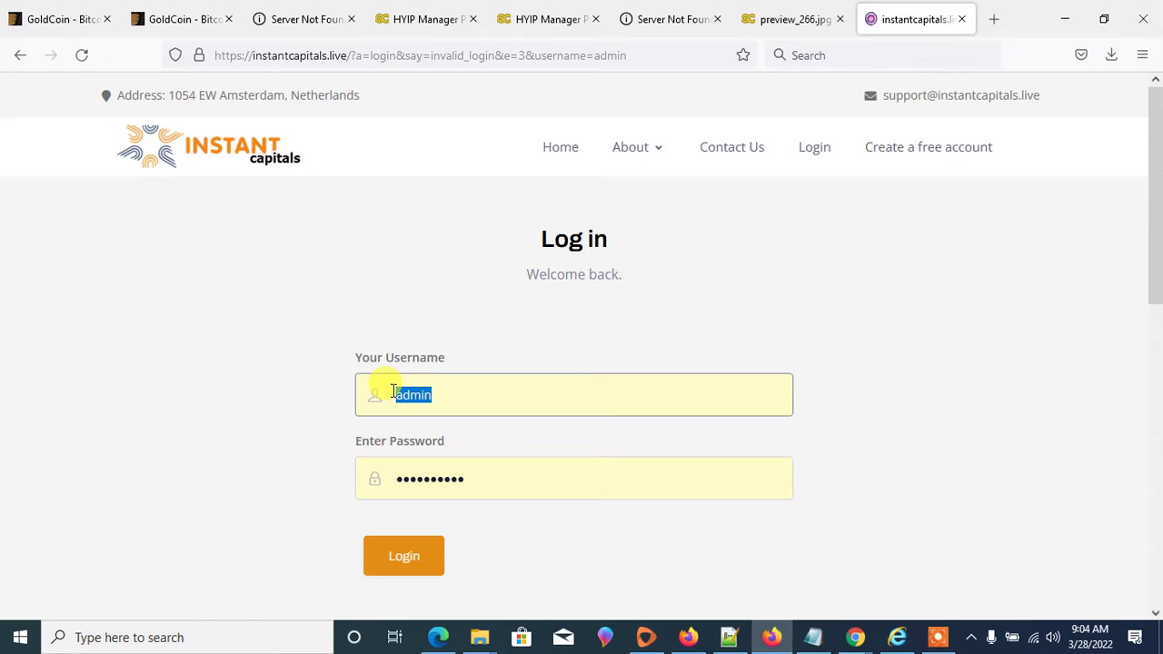
# - Copy the selected username from the Instant Capitals login form's Username field to the clipboard
pyautogui.rightClick(413, 392)
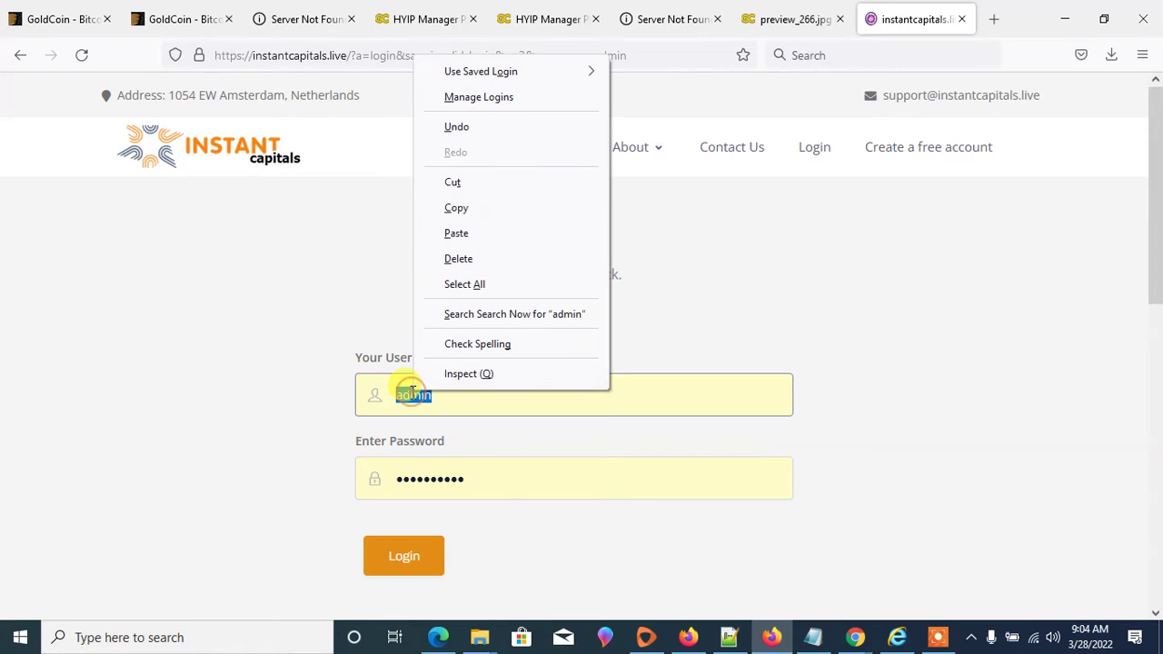
pyautogui.click(475, 208)
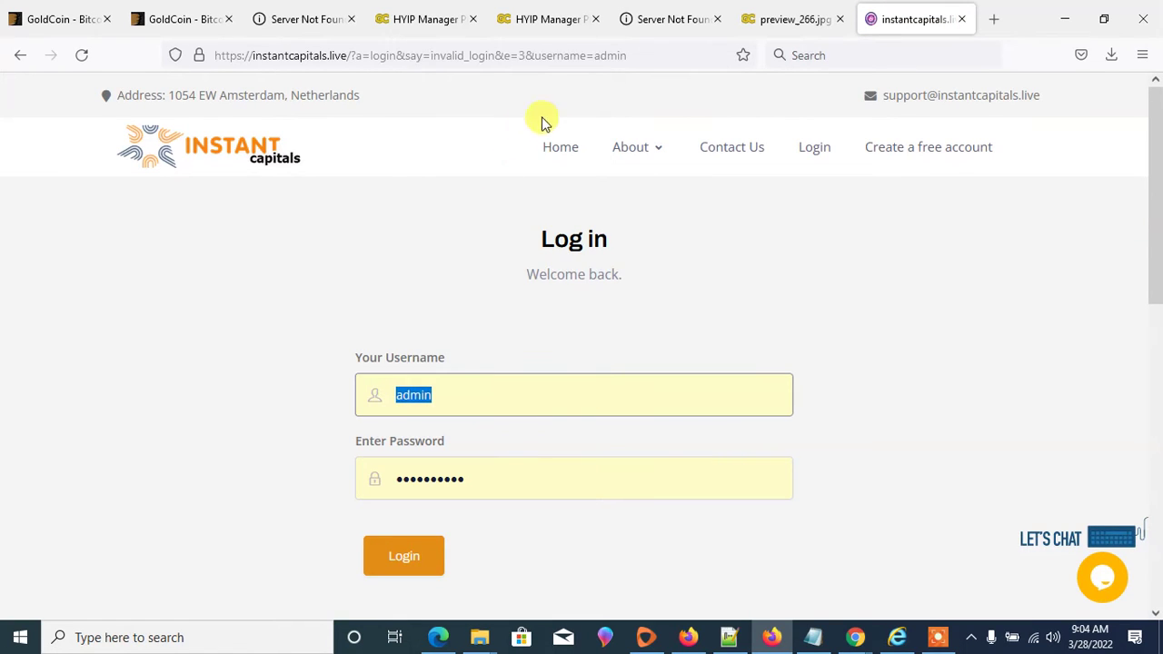
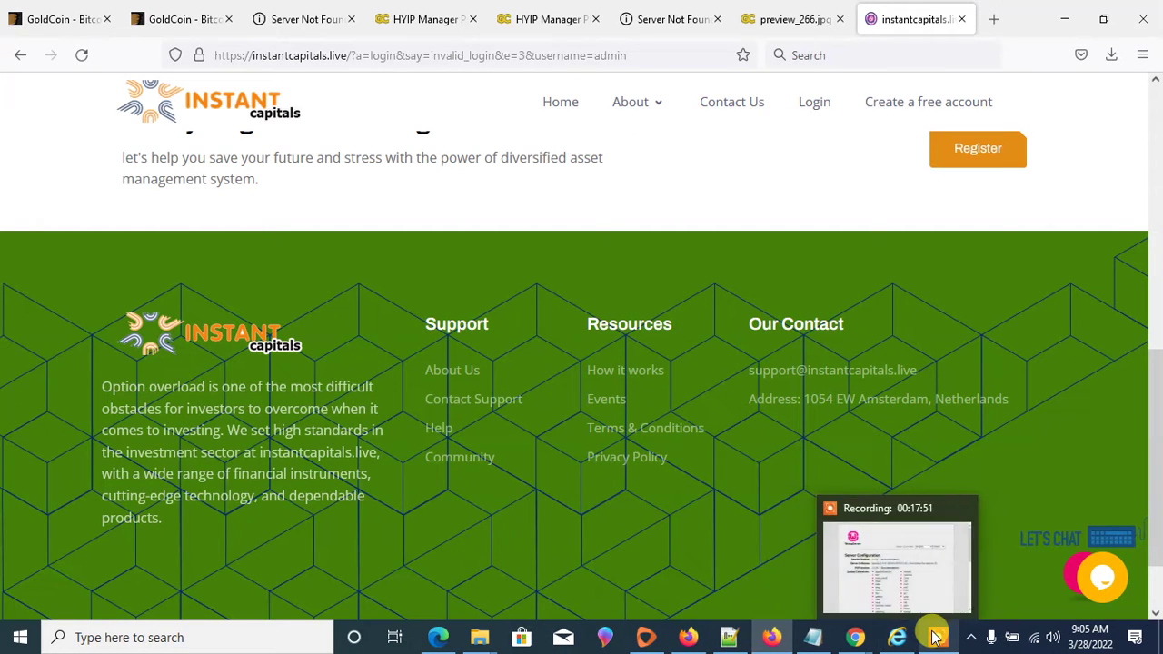
# - Switch to the Firefox window showing paycoin247.com and scroll down its home page
pyautogui.click(920, 595)
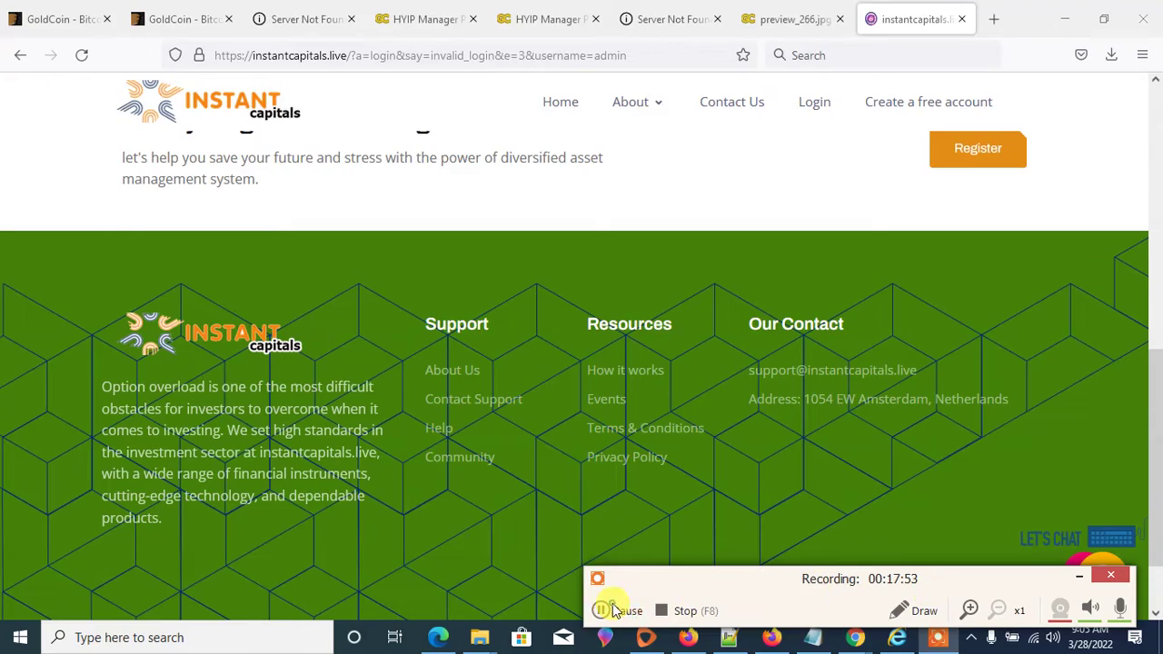
pyautogui.click(605, 611)
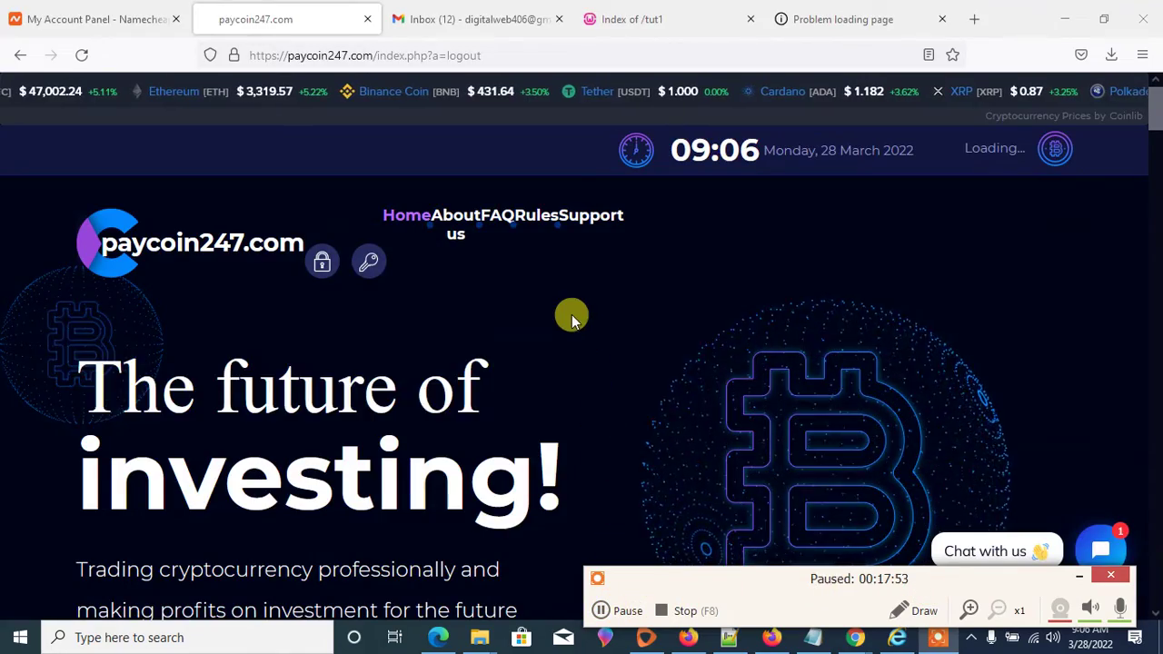
pyautogui.press('F9')
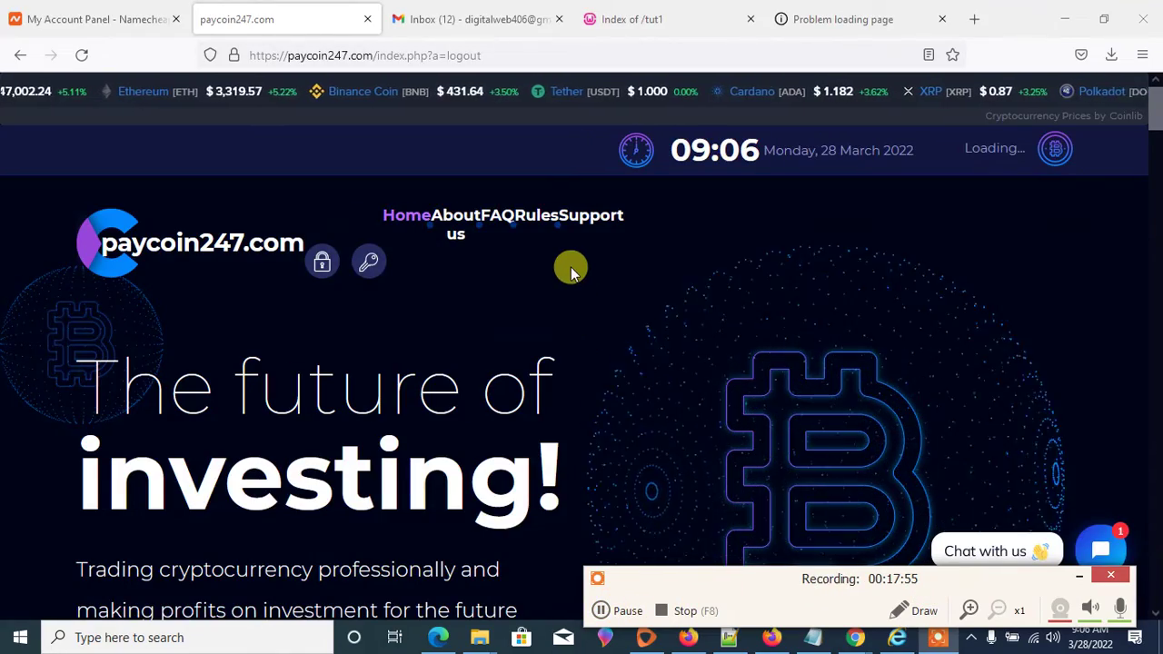
pyautogui.scroll(-1, 570, 281)
pyautogui.scroll(-3, 569, 294)
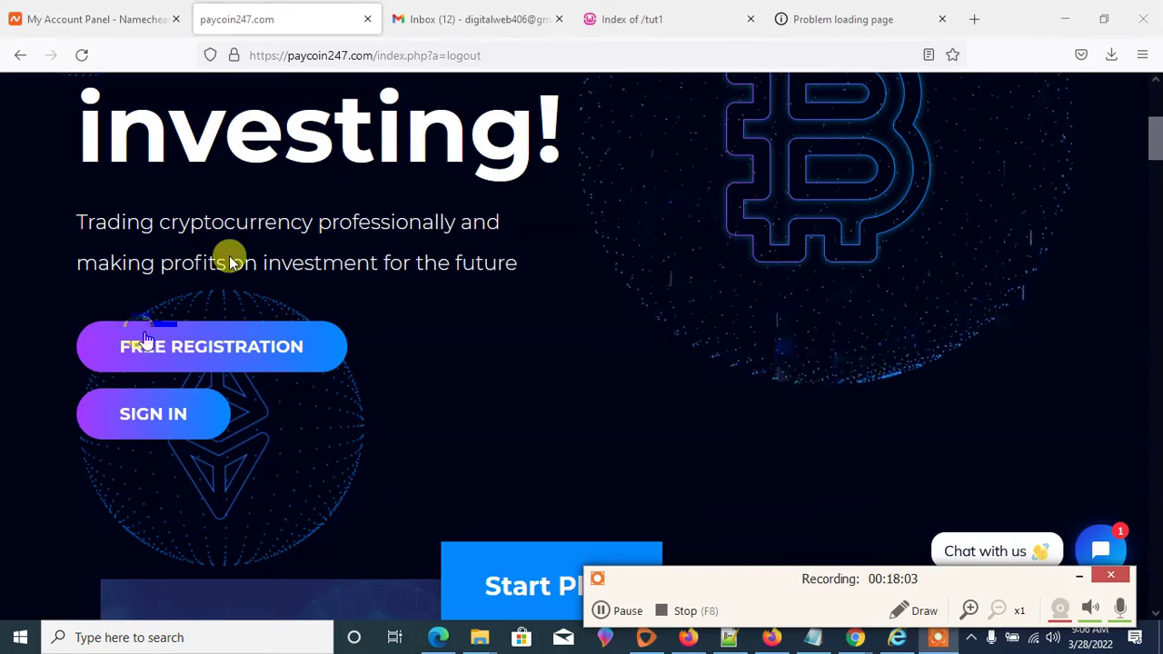
# - Sign in to paycoin247.com with the prefilled admin login credentials
pyautogui.click(176, 414)
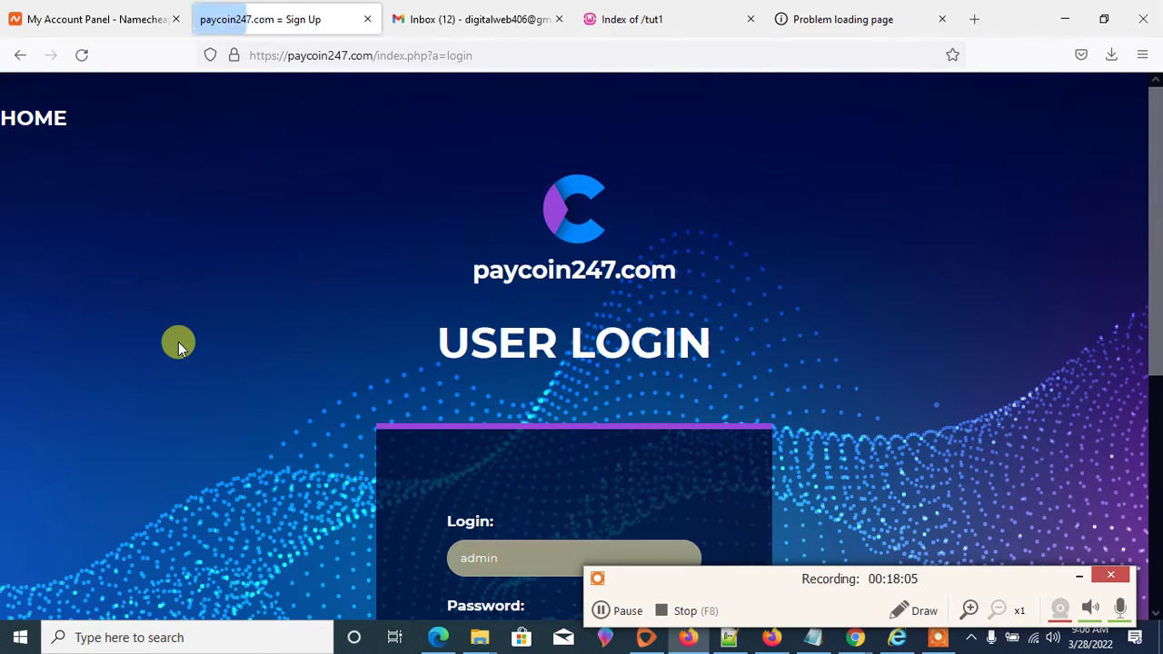
pyautogui.scroll(-3, 431, 310)
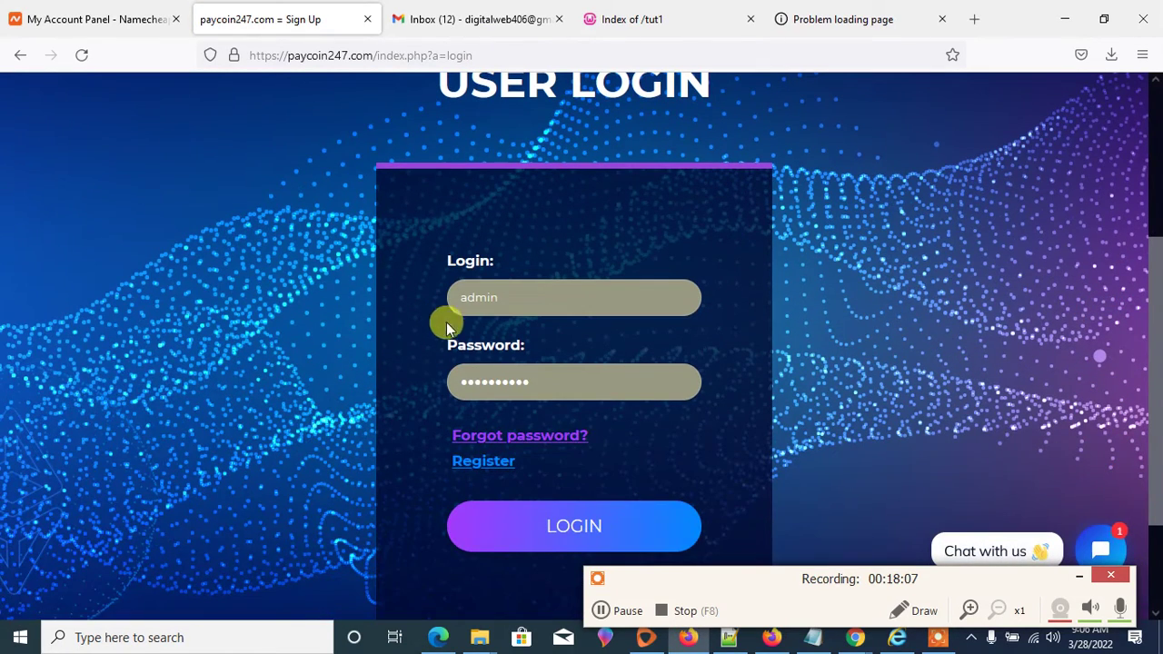
pyautogui.click(578, 536)
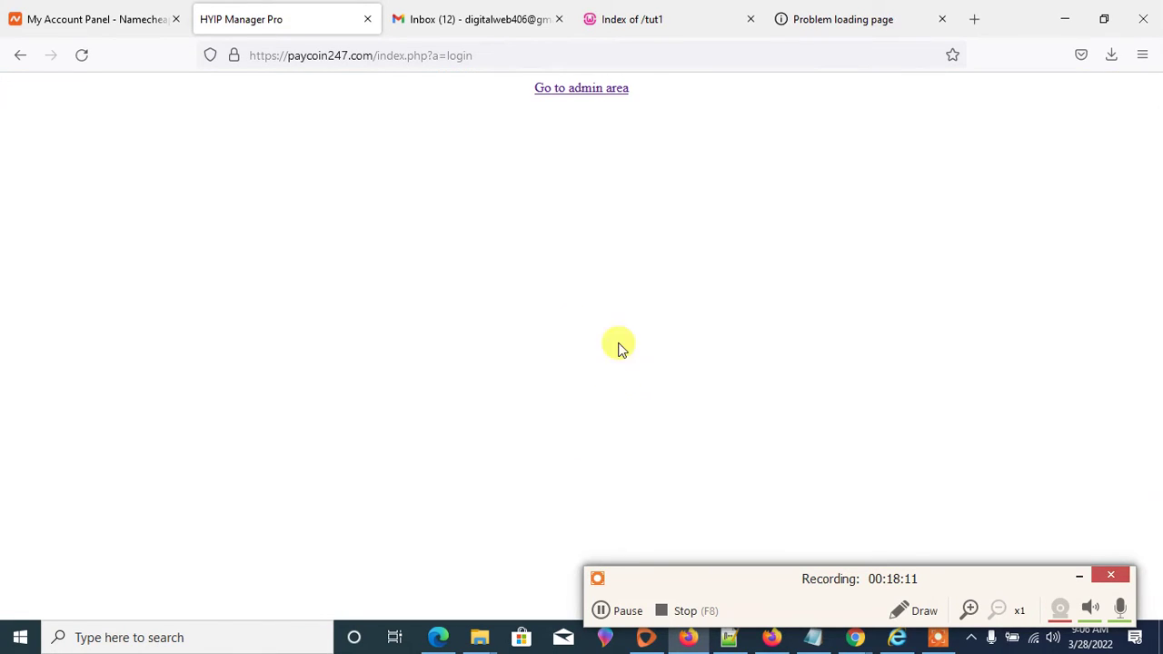
# - Look over the paycoin247 admin.php dashboard and check its web address
pyautogui.scroll(-2, 624, 228)
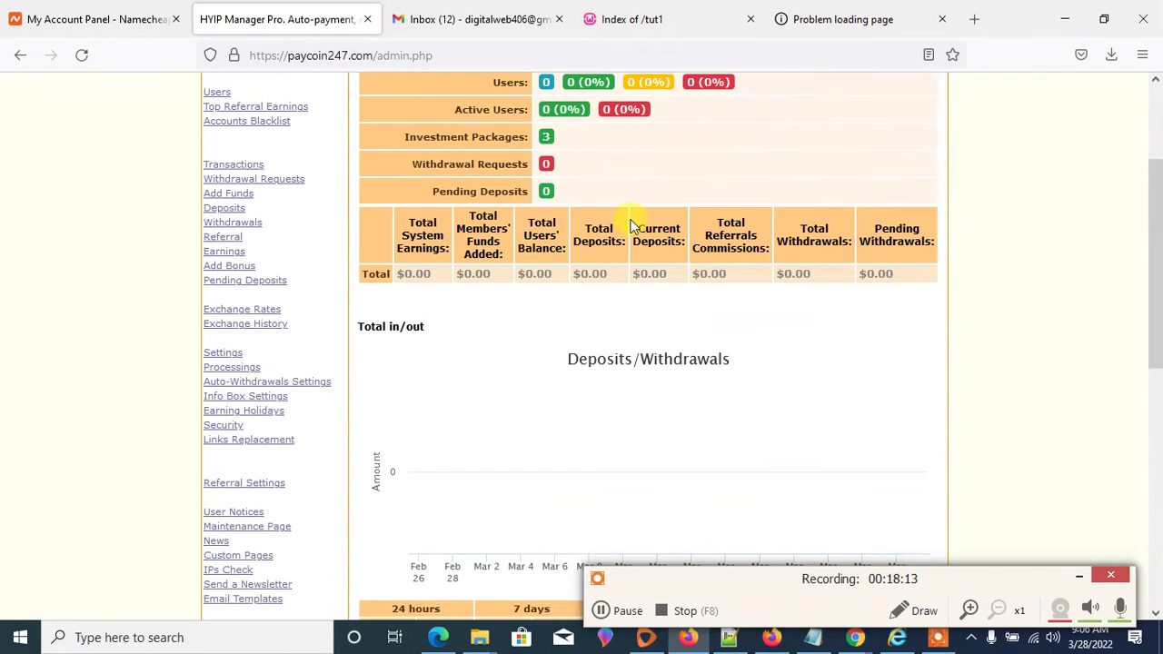
pyautogui.scroll(2, 445, 209)
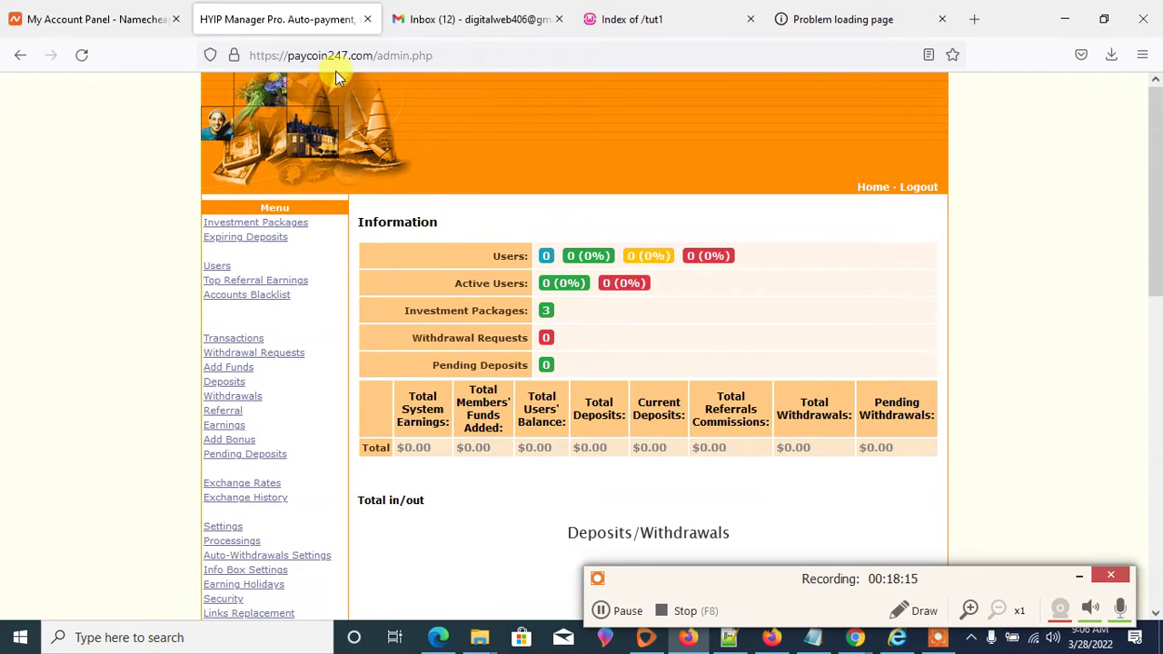
pyautogui.click(466, 56)
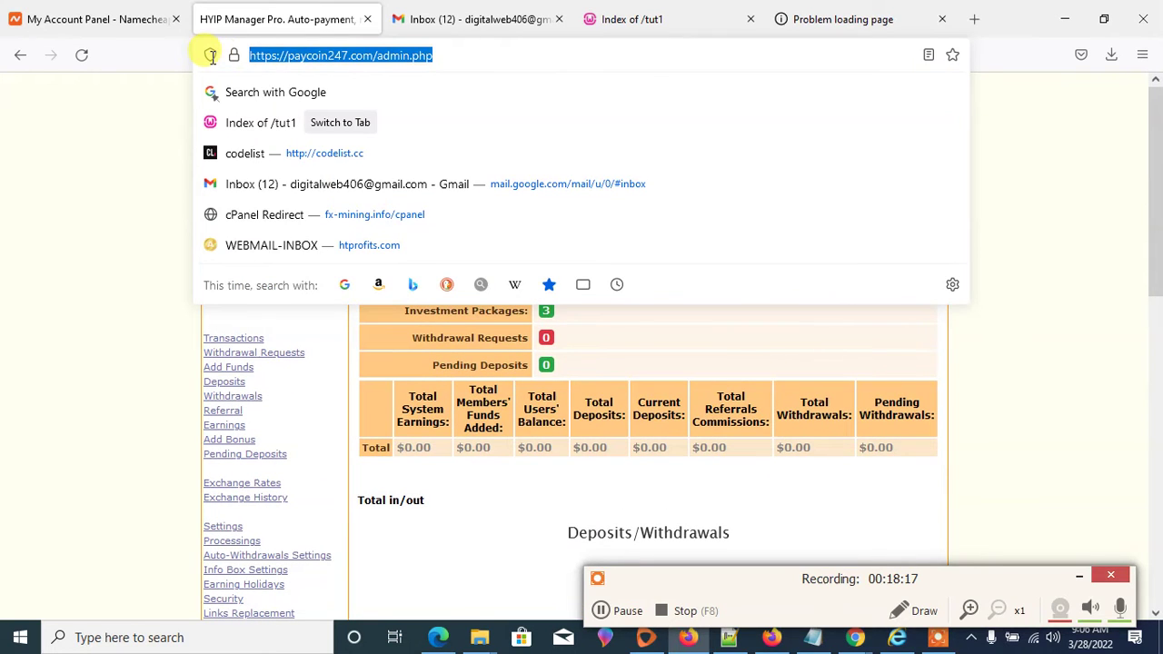
pyautogui.click(734, 354)
# - Review the dashboard statistics, then return to the window showing preview_266.jpg
pyautogui.scroll(-4, 736, 300)
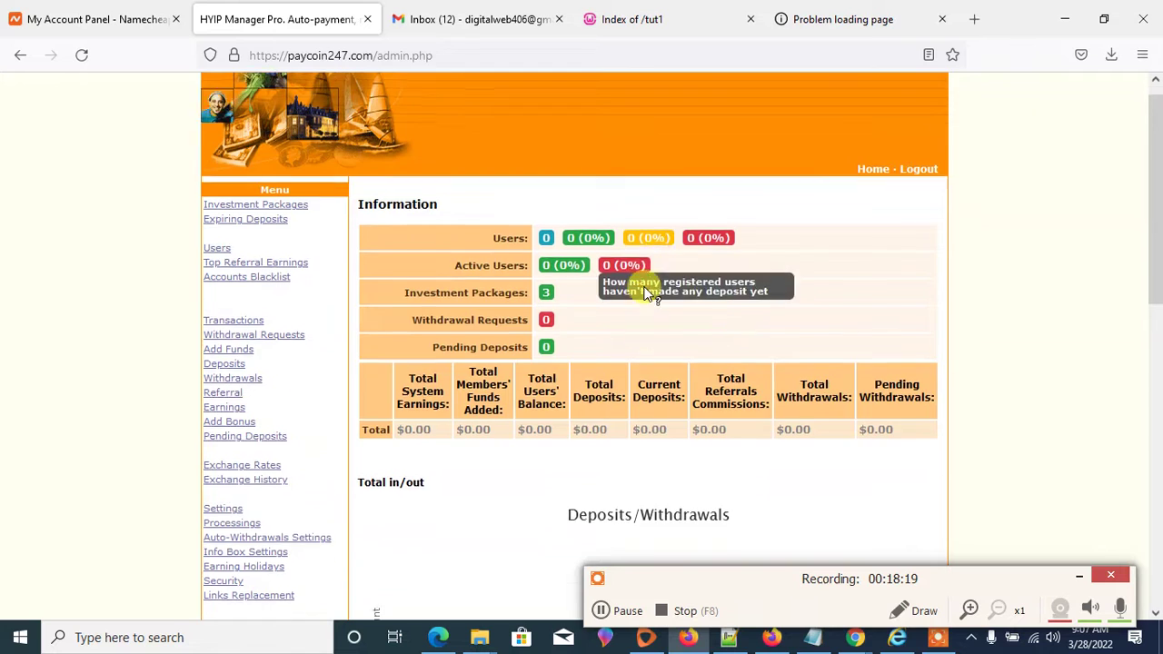
pyautogui.scroll(4, 779, 338)
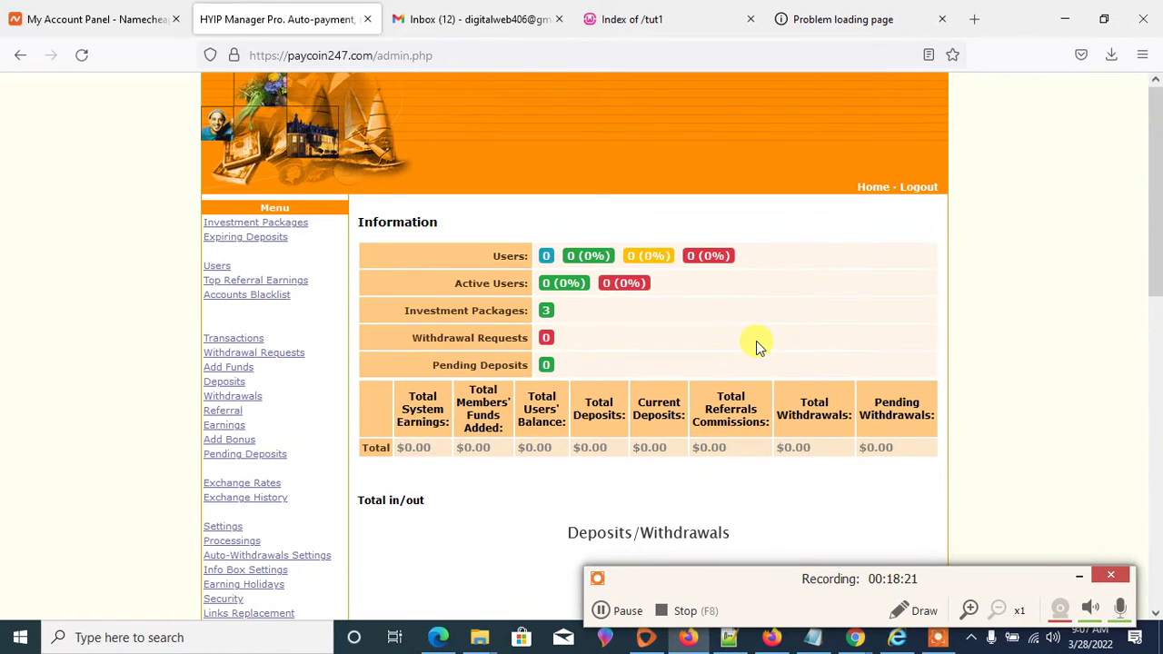
pyautogui.scroll(-3, 397, 261)
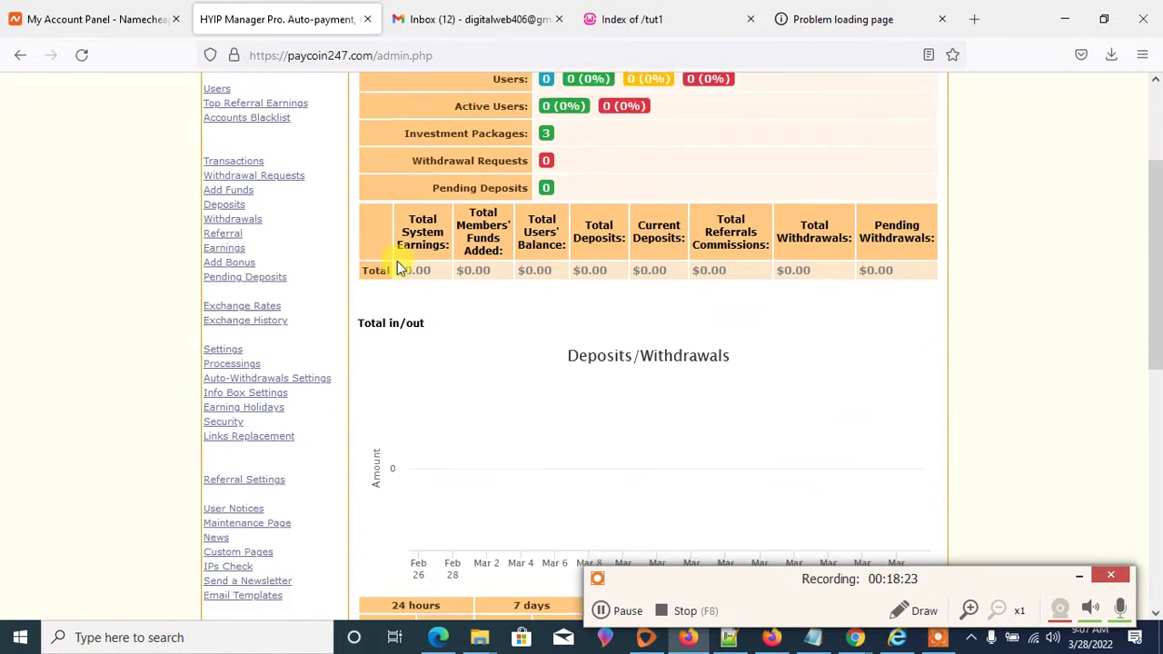
pyautogui.click(778, 642)
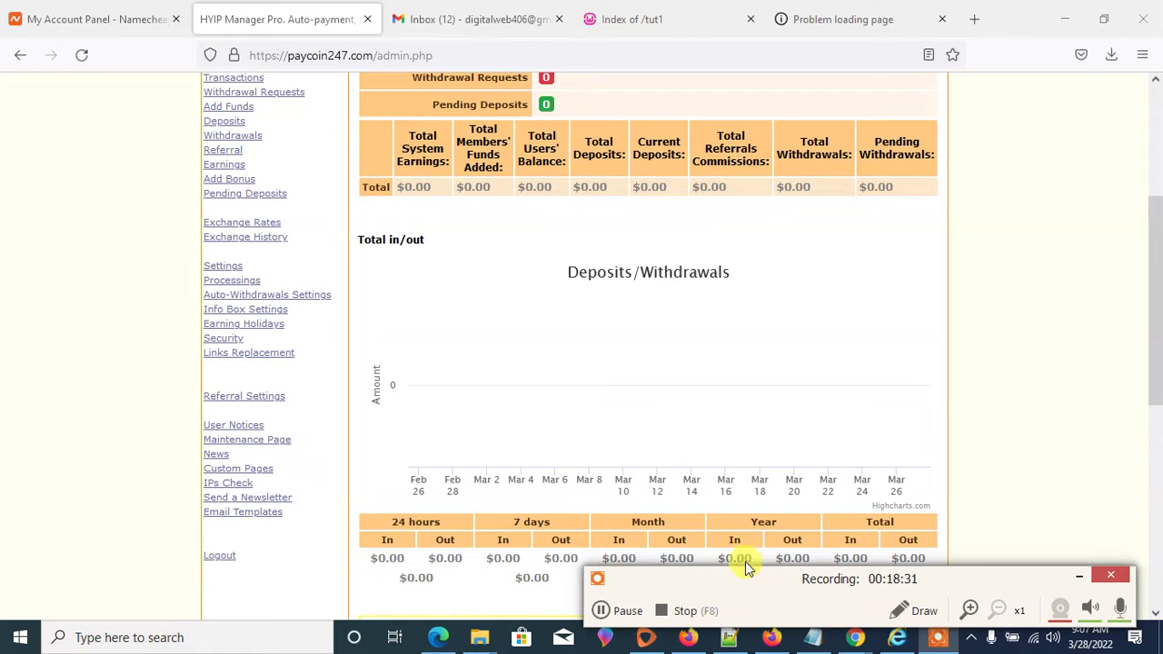
pyautogui.moveTo(741, 580); pyautogui.dragTo(785, 510)
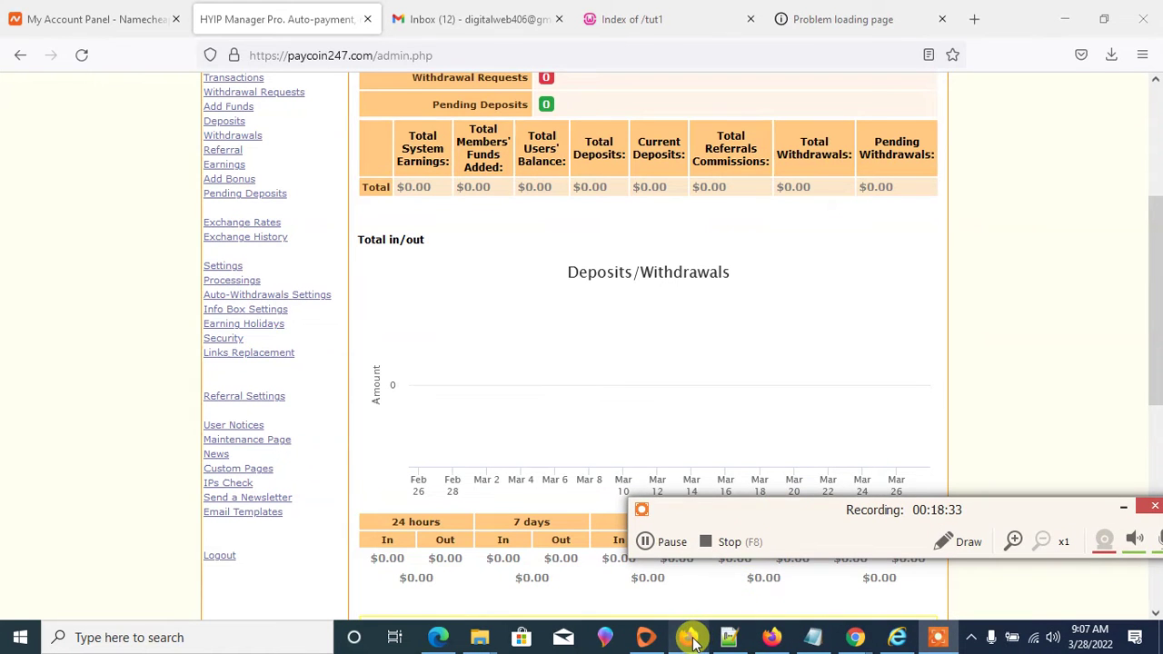
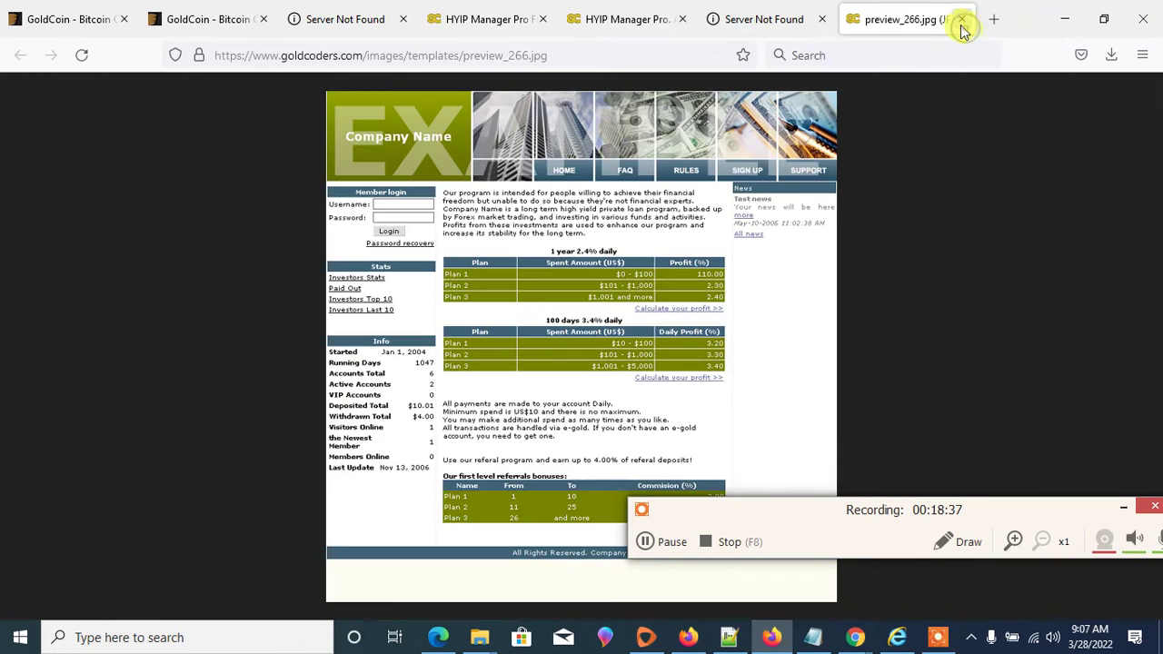
# - Scroll through the HYIP Manager Pro admin demo dashboard
pyautogui.click(618, 19)
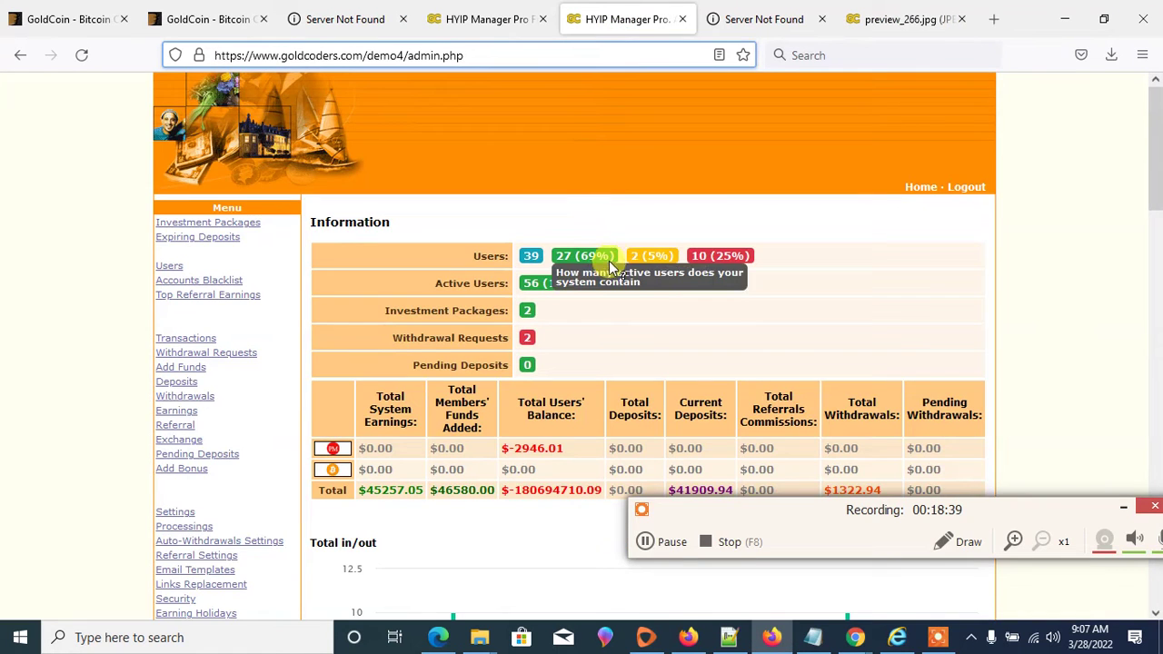
pyautogui.scroll(-3, 627, 273)
pyautogui.scroll(3, 629, 280)
pyautogui.scroll(-3, 628, 280)
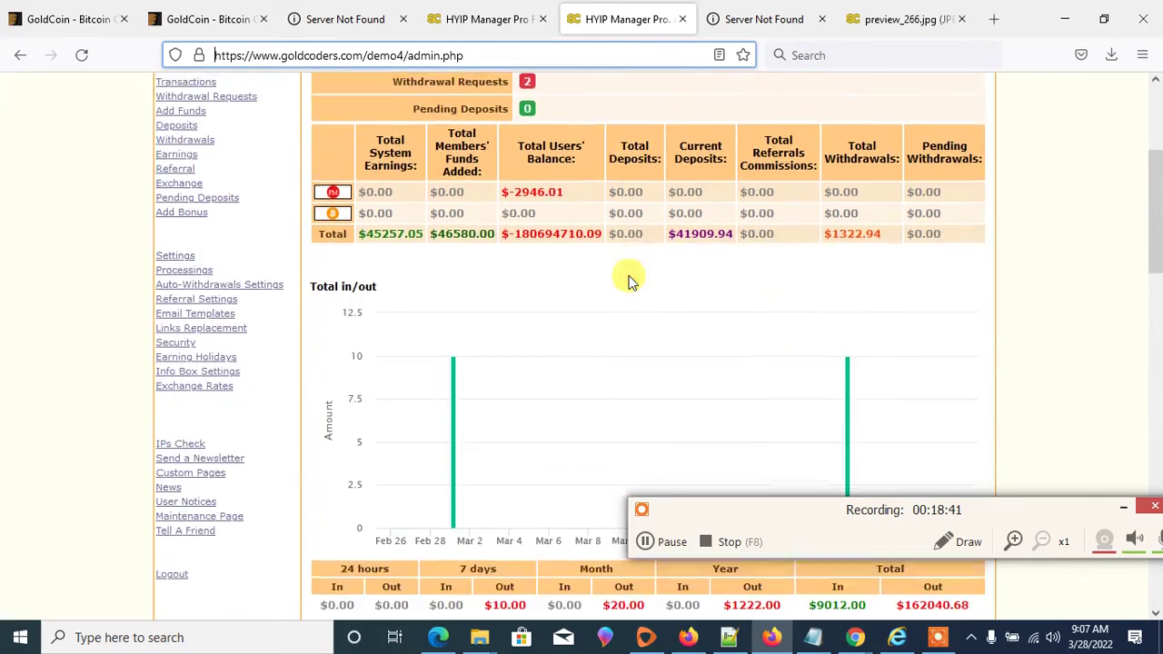
pyautogui.scroll(3, 628, 279)
pyautogui.scroll(-2, 629, 276)
pyautogui.scroll(2, 628, 277)
pyautogui.scroll(-4, 629, 276)
pyautogui.scroll(4, 628, 276)
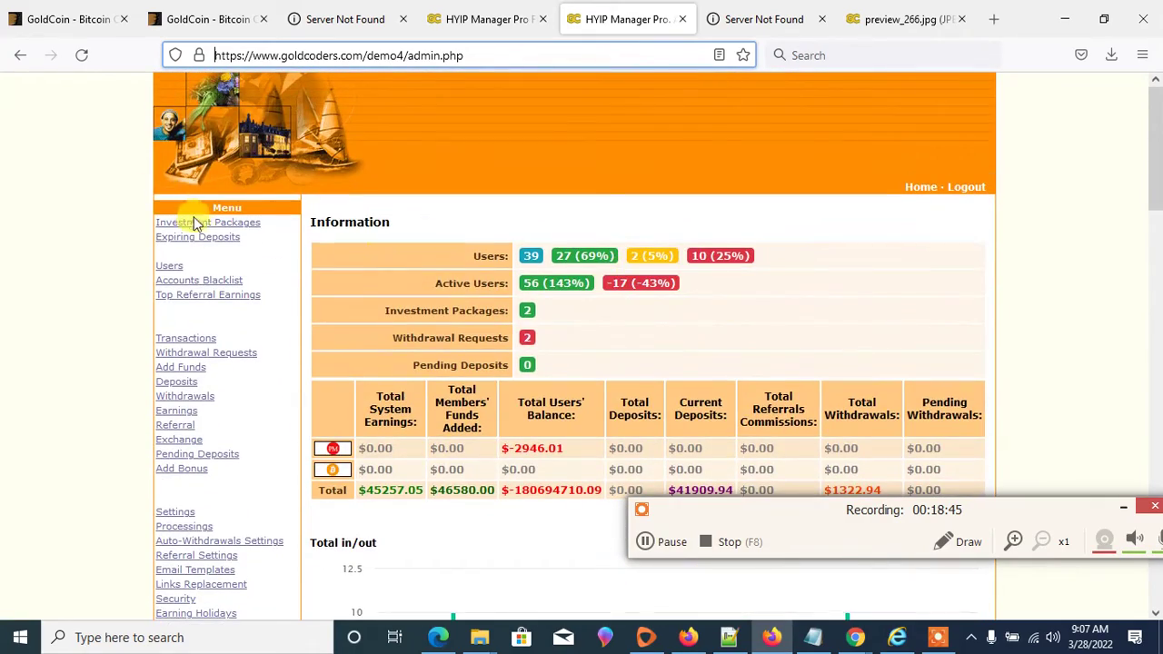
# - Open the demo's Users list and compare it with the script features page
pyautogui.click(170, 265)
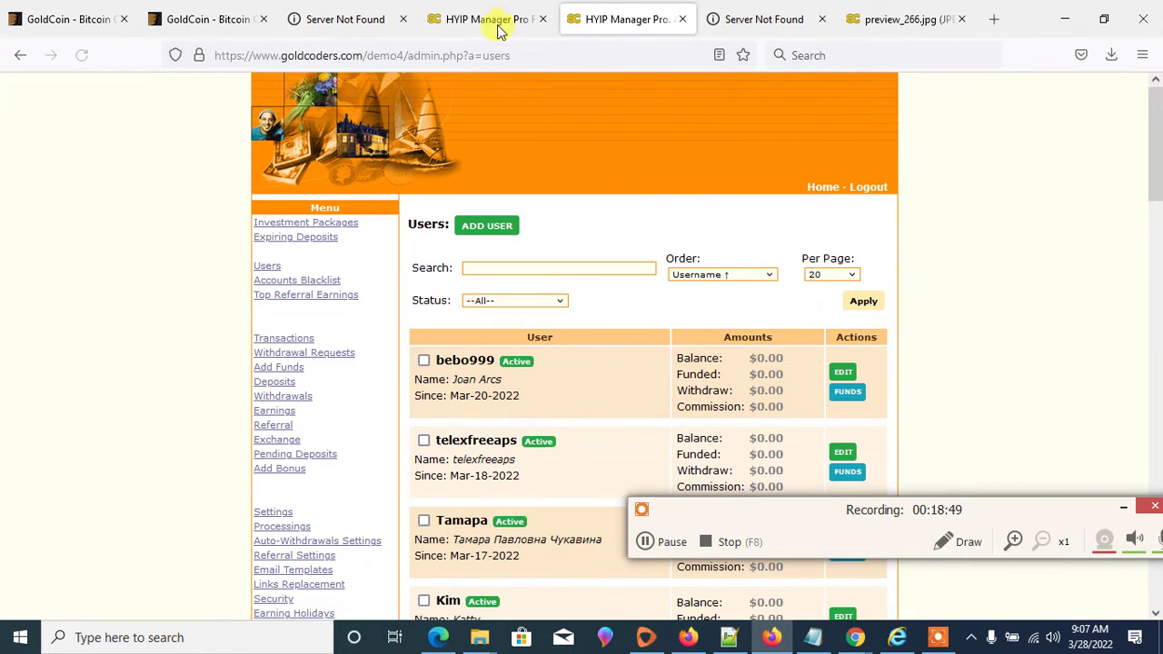
pyautogui.click(469, 18)
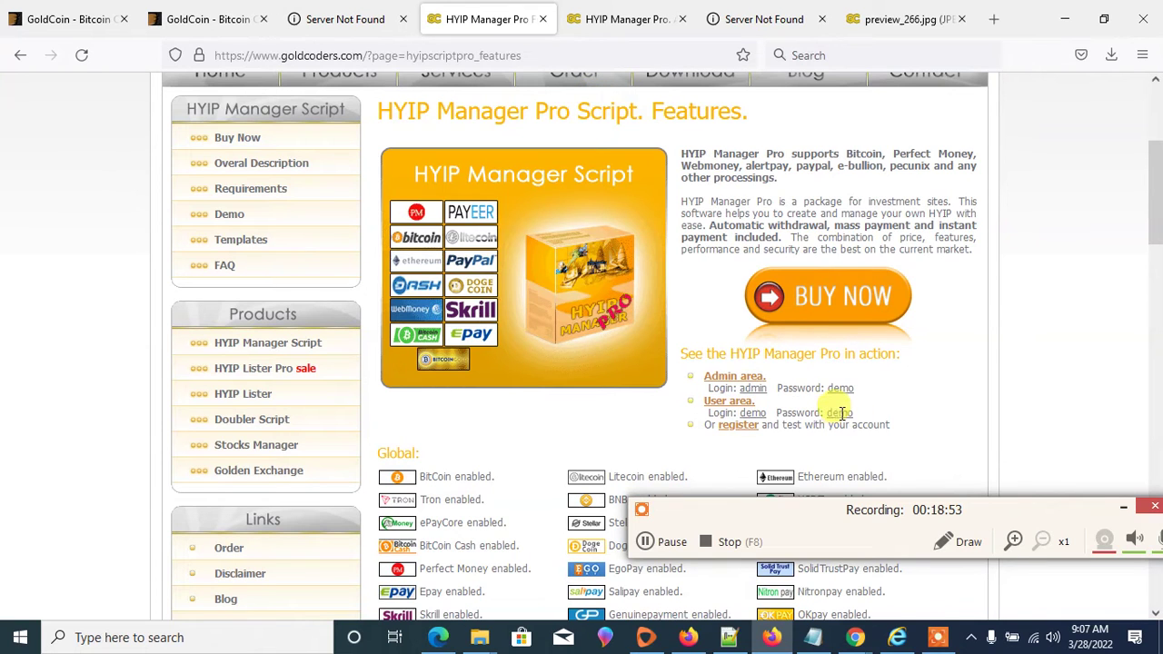
pyautogui.click(640, 11)
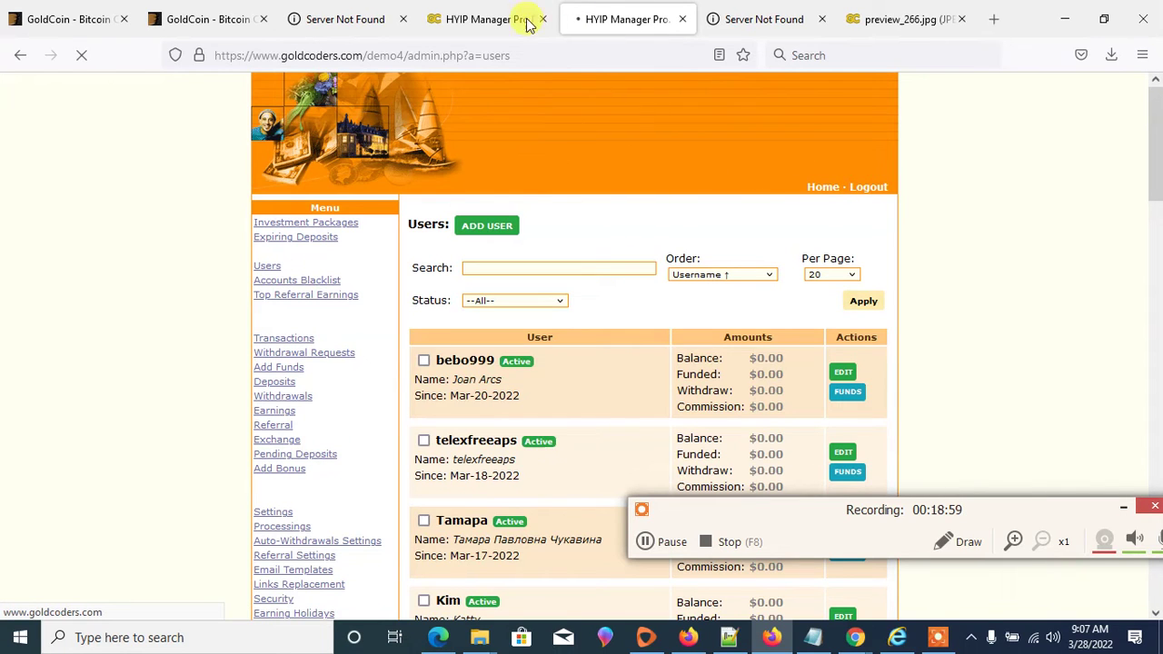
pyautogui.click(486, 18)
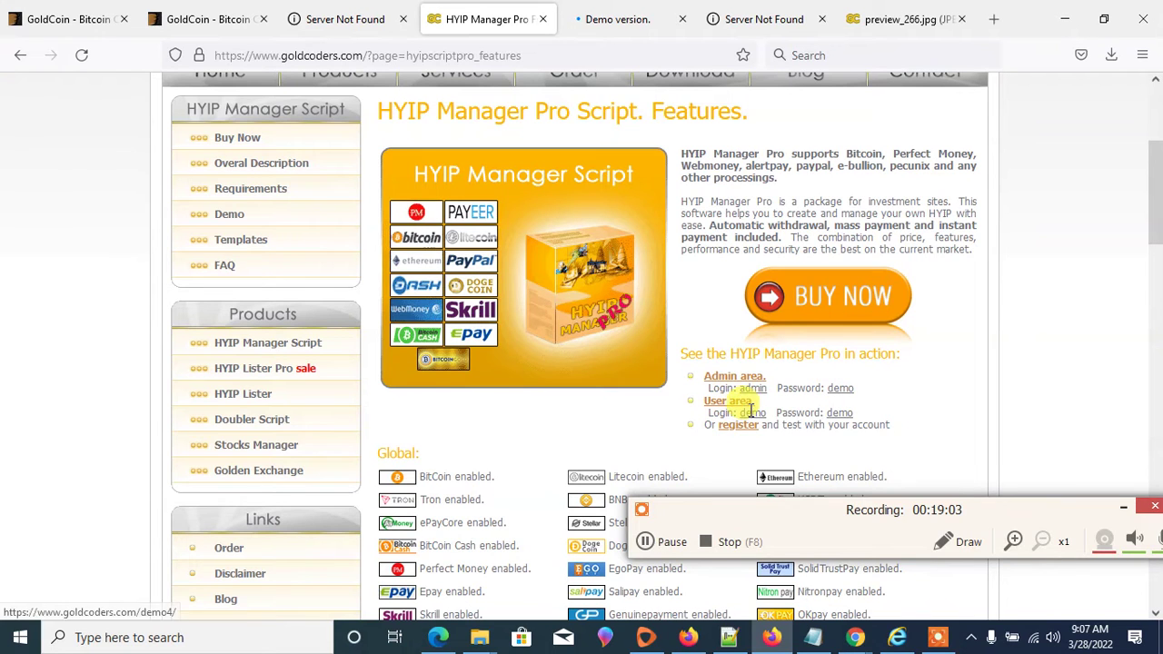
# - Log into the demo site as member 'demo' with the saved password, letting Firefox remember it
pyautogui.click(582, 19)
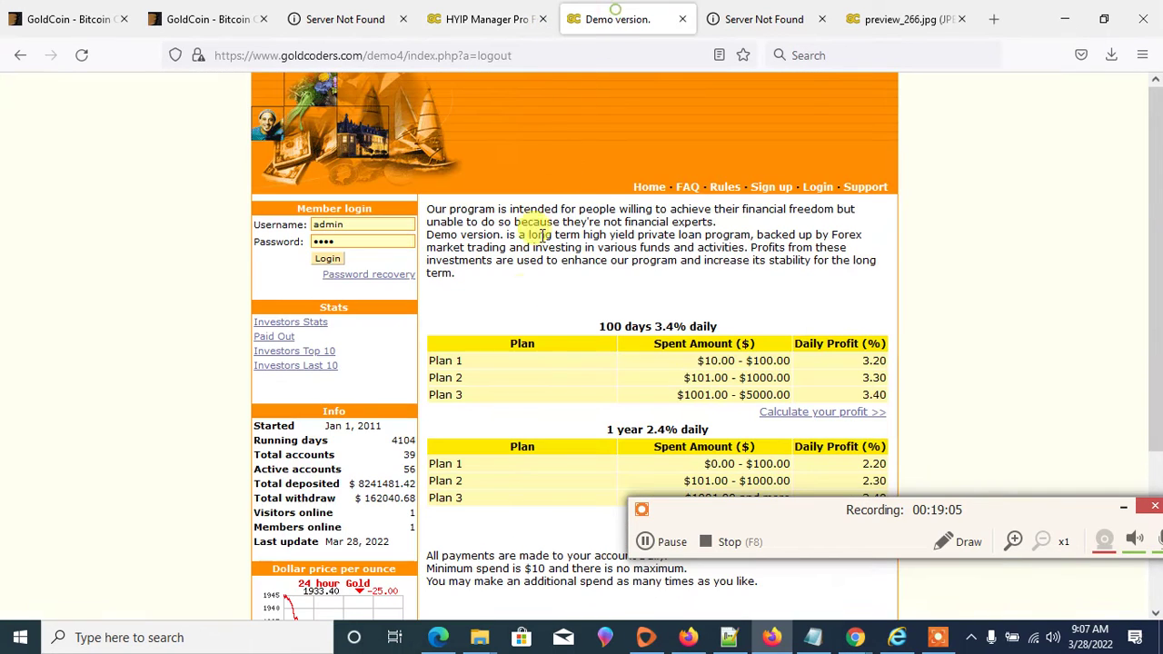
pyautogui.doubleClick(363, 225)
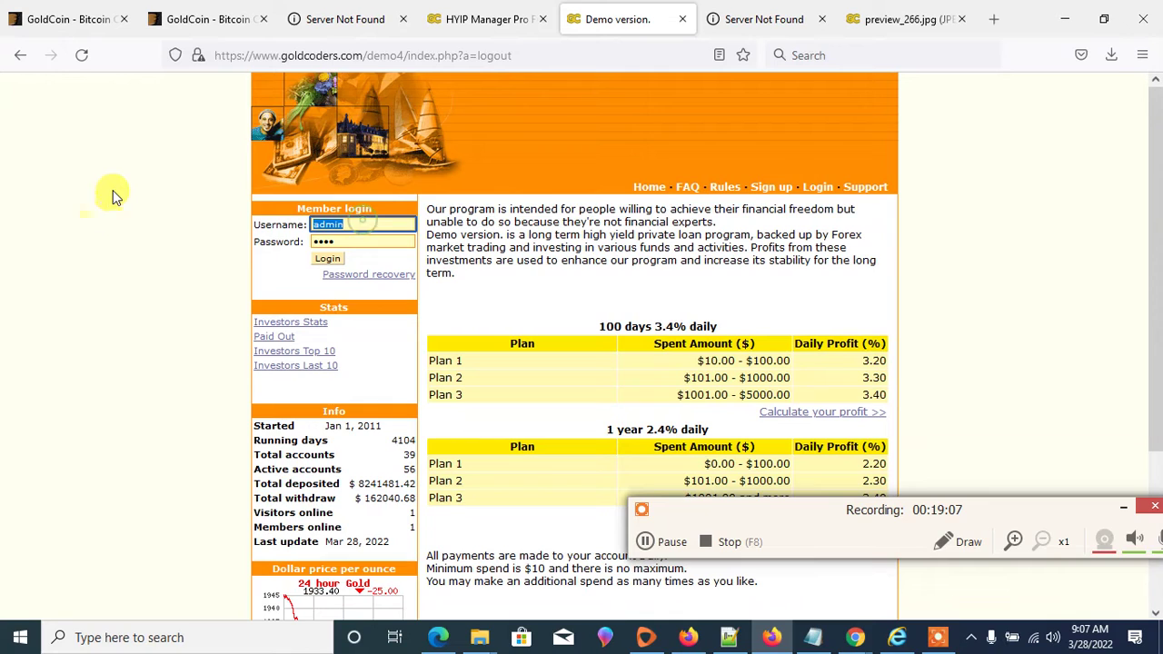
pyautogui.write('demo')
pyautogui.click(156, 274)
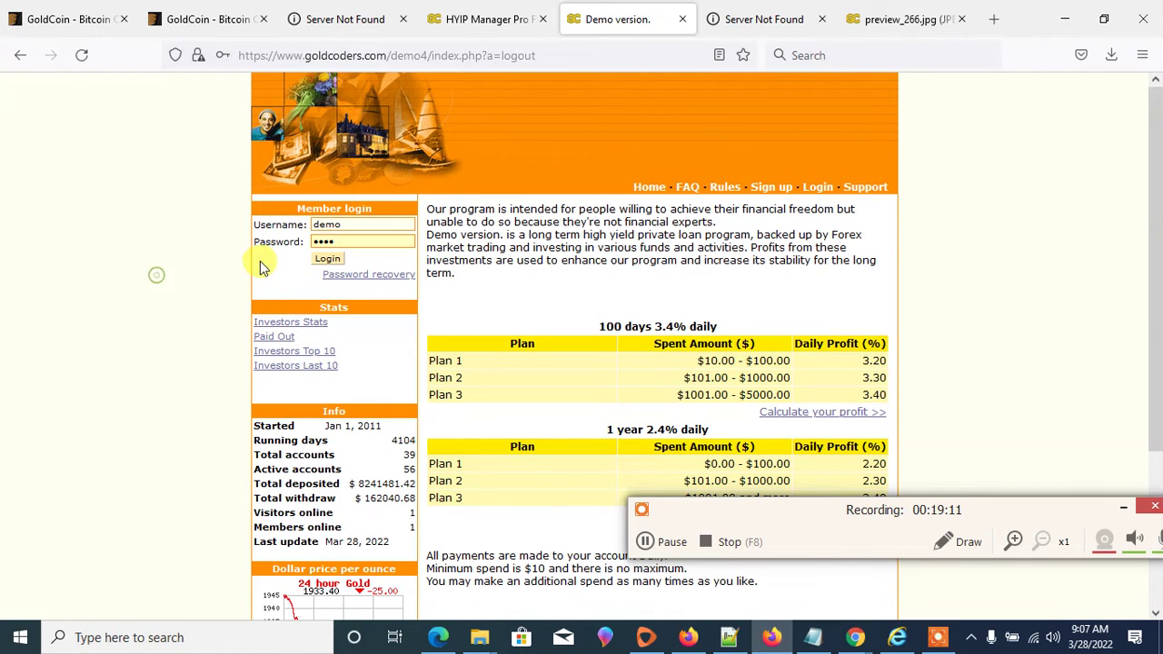
pyautogui.click(328, 259)
pyautogui.click(380, 239)
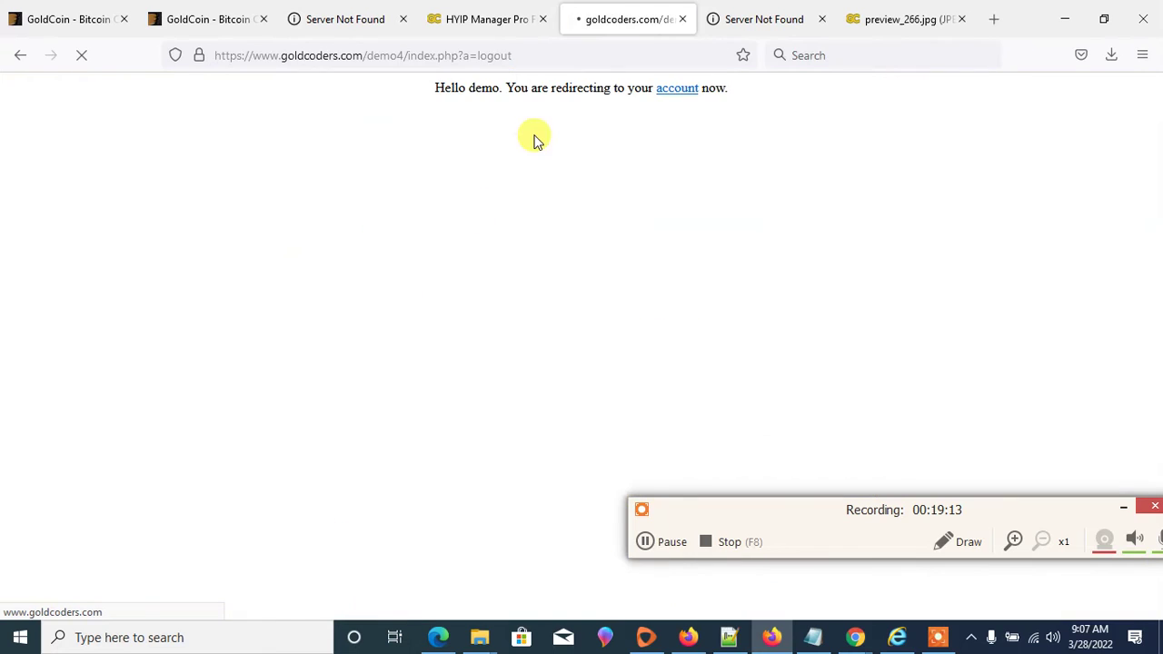
# - Browse the demo member's Account overview and Make Deposit plans, then switch to your own admin window
pyautogui.scroll(-5, 700, 285)
pyautogui.scroll(5, 700, 286)
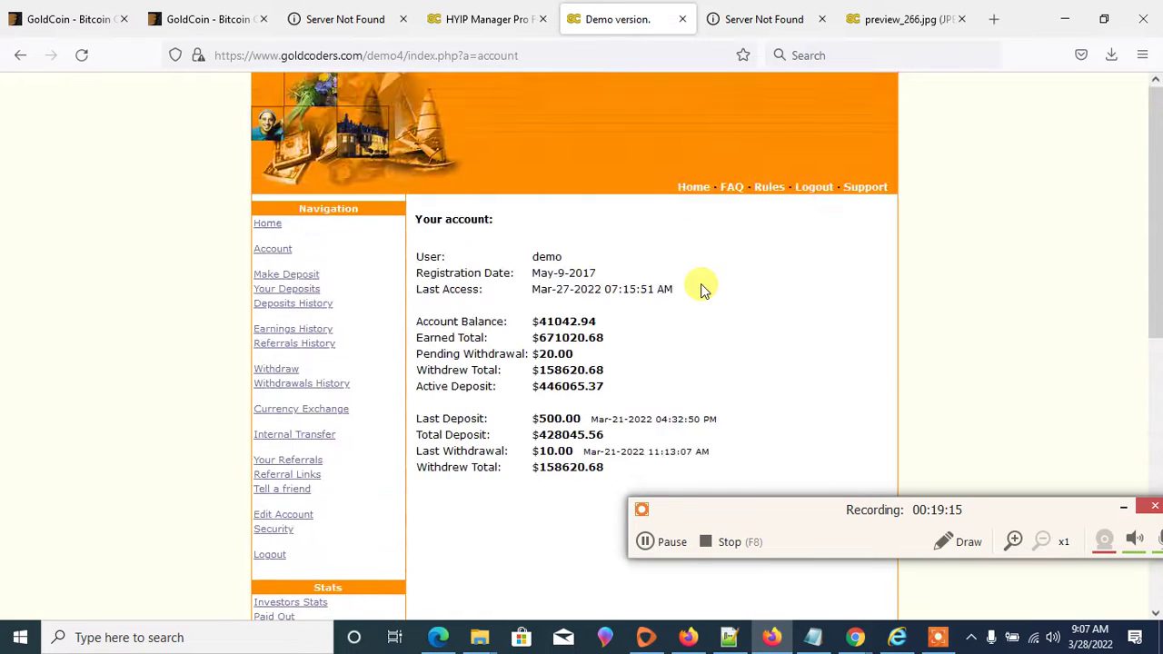
pyautogui.scroll(-5, 701, 289)
pyautogui.scroll(5, 700, 309)
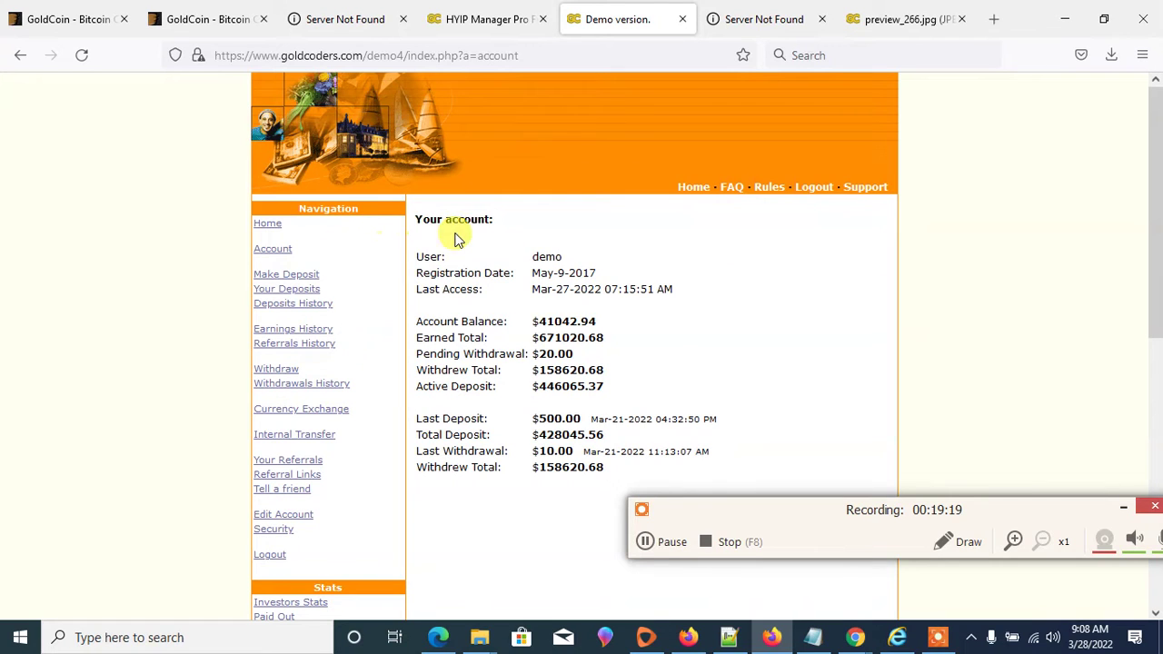
pyautogui.click(281, 255)
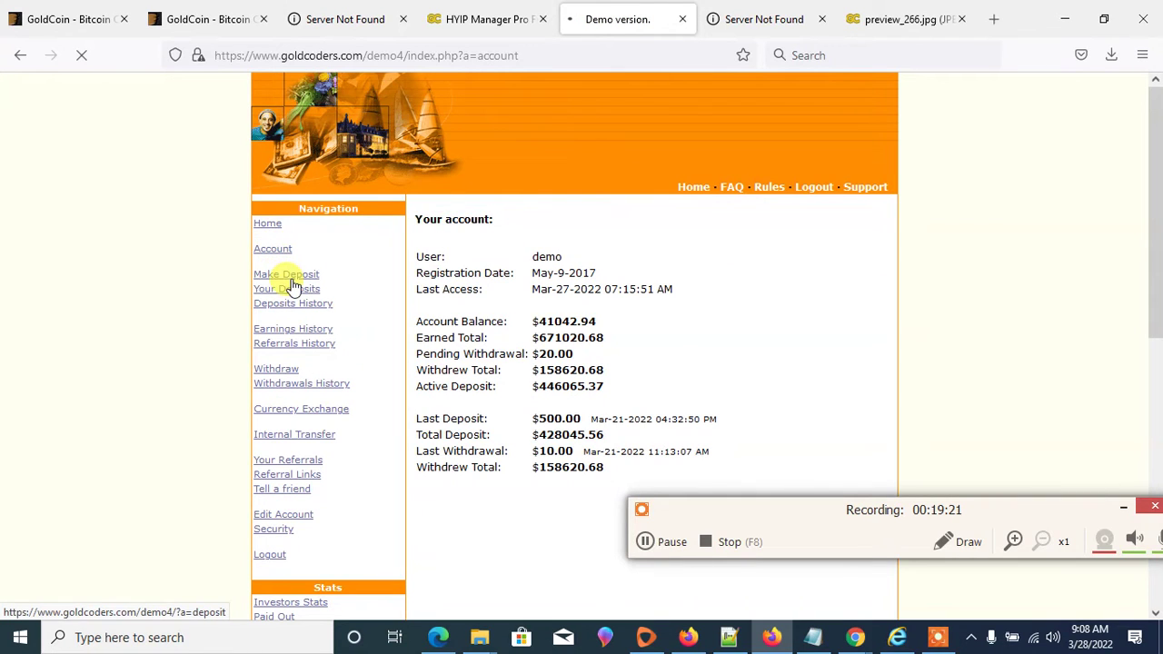
pyautogui.click(289, 277)
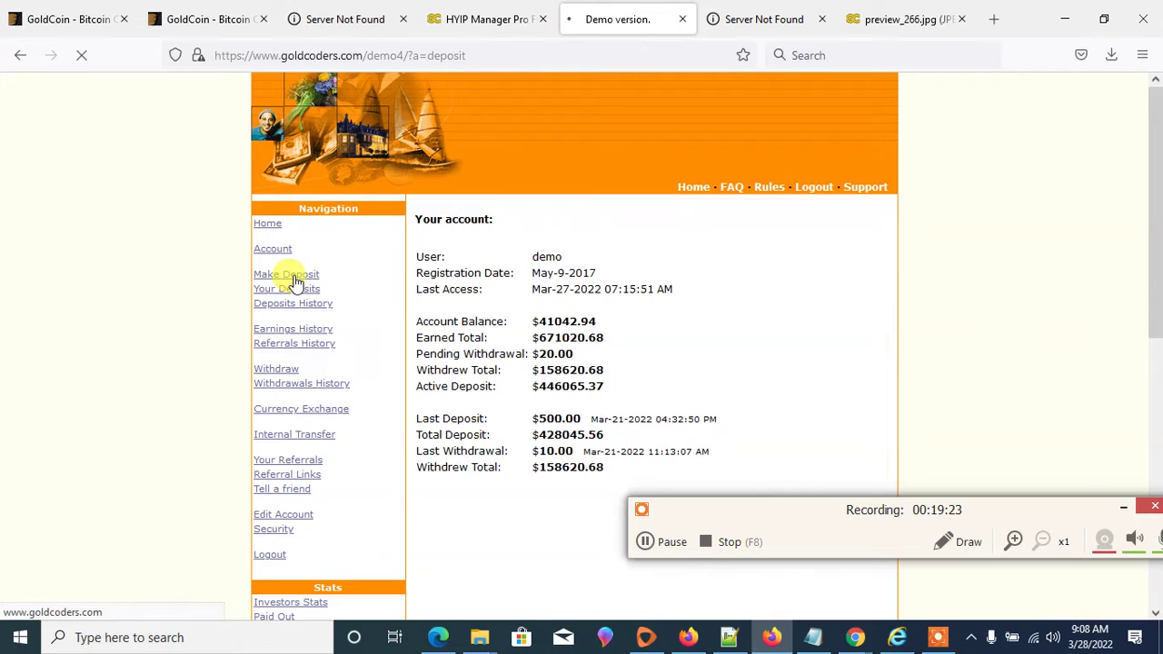
pyautogui.scroll(-5, 708, 309)
pyautogui.scroll(4, 716, 313)
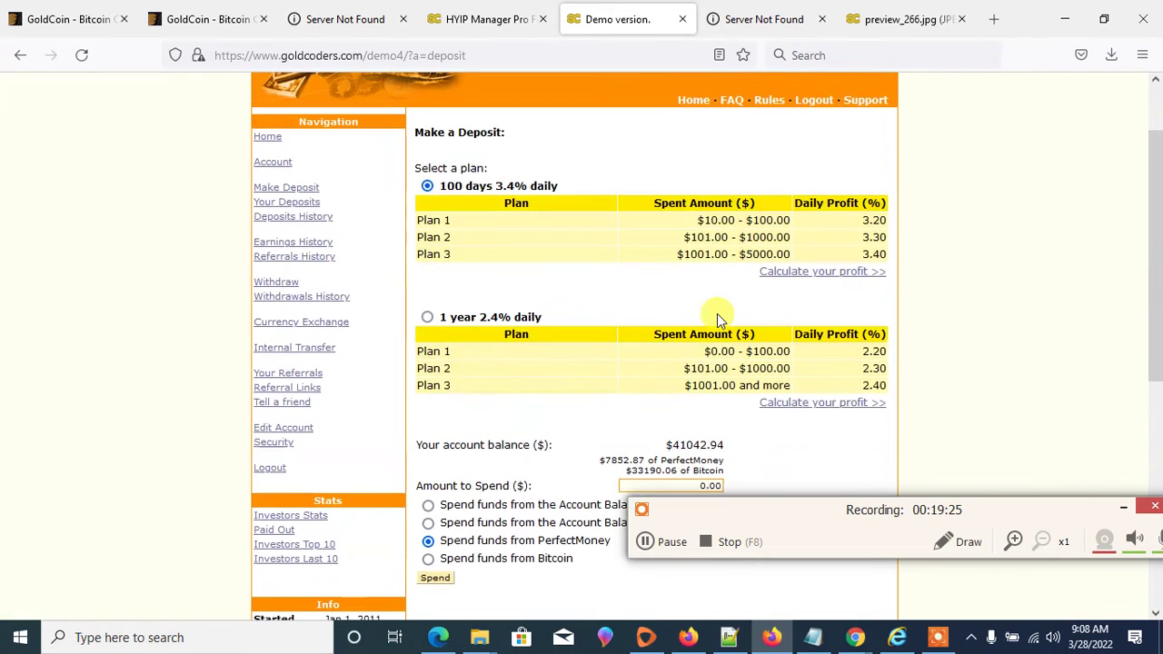
pyautogui.moveTo(863, 641)
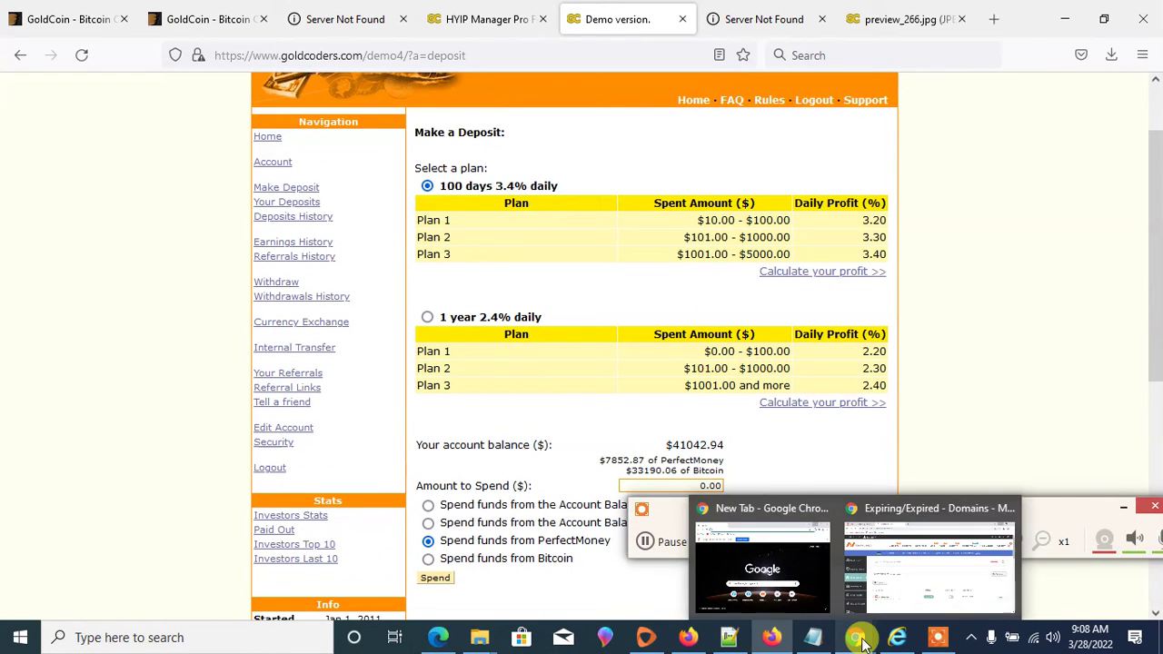
pyautogui.click(689, 622)
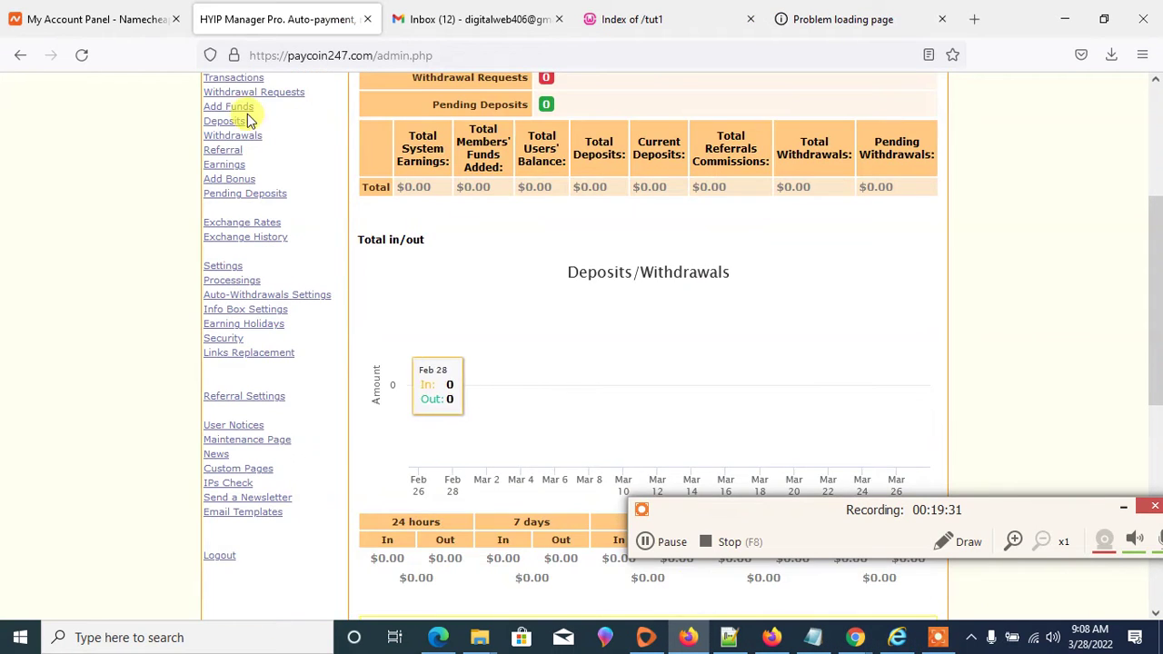
# - Start a new user under Users and enter full name 'test' plus a username
pyautogui.scroll(5, 250, 114)
pyautogui.click(219, 266)
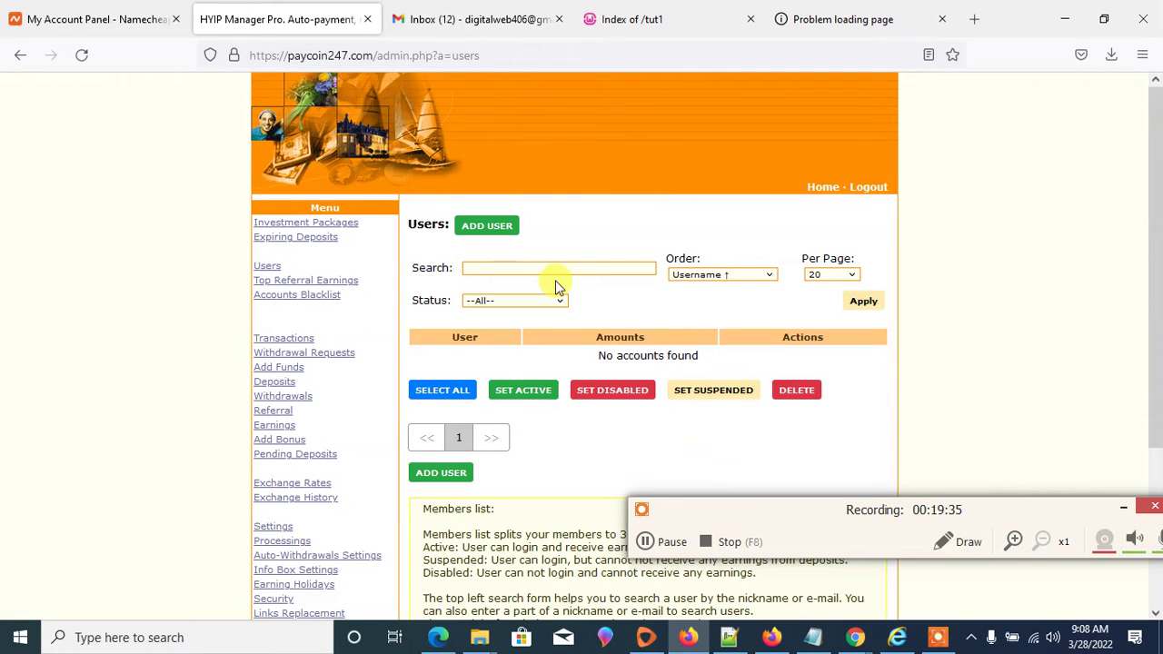
pyautogui.click(484, 226)
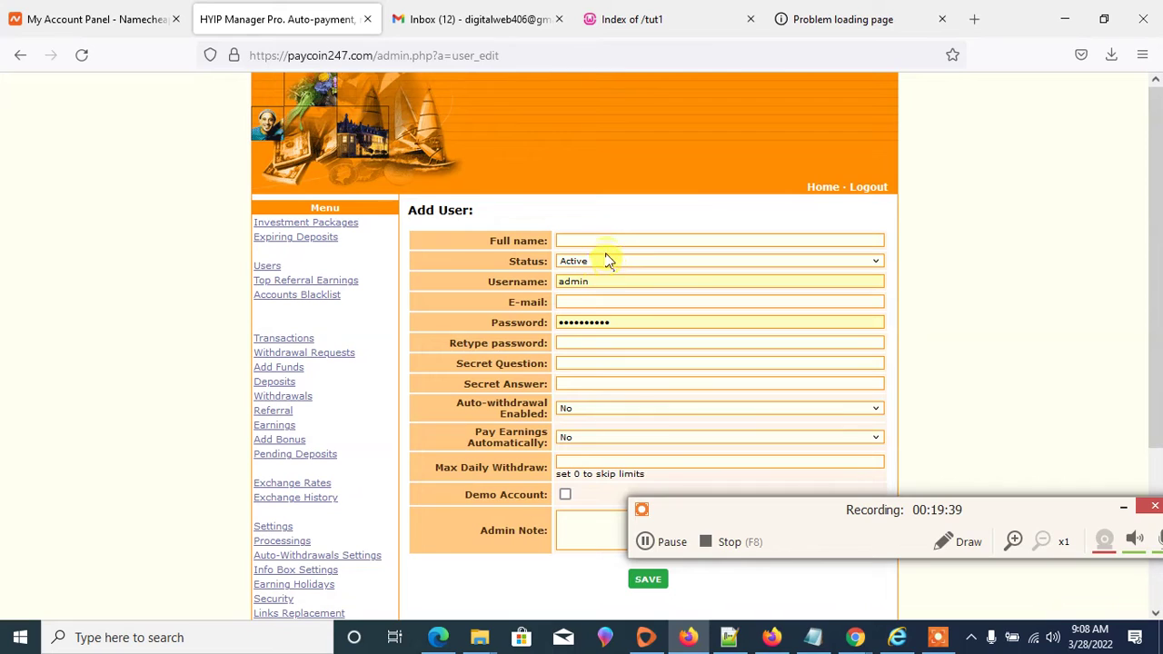
pyautogui.click(602, 239)
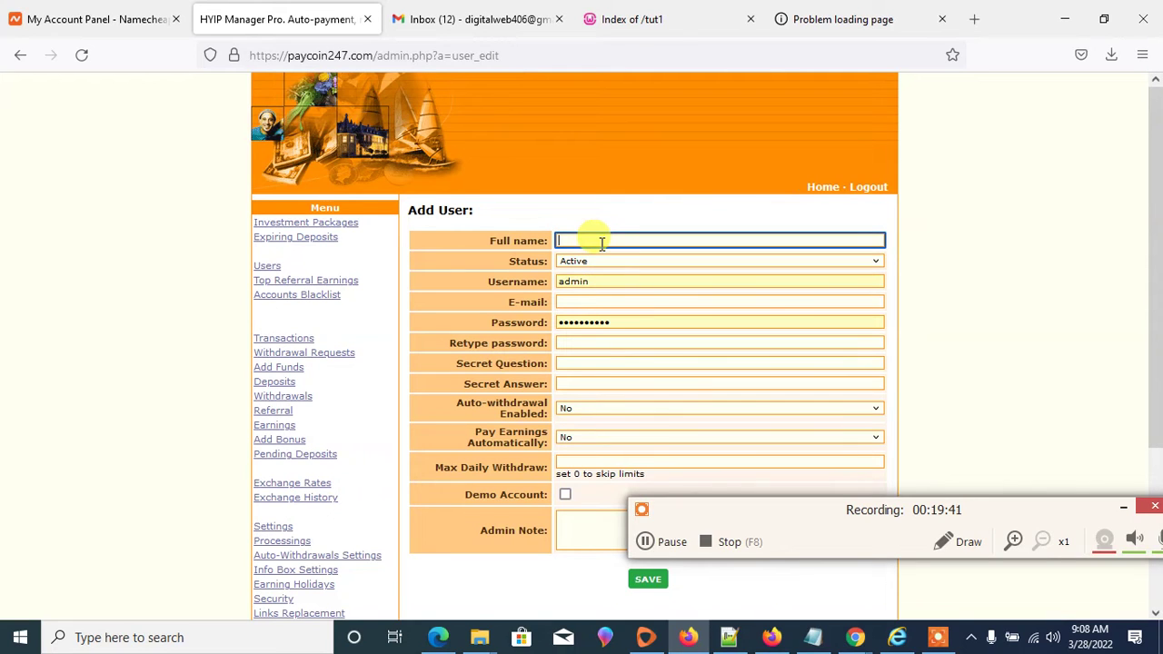
pyautogui.write('test')
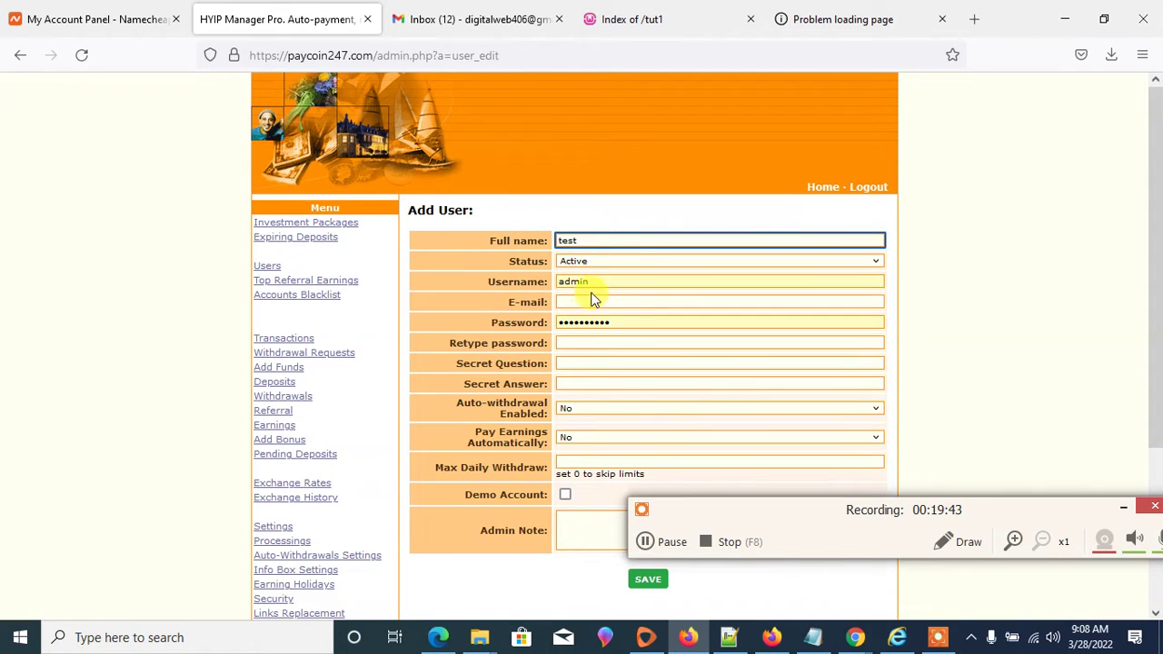
pyautogui.press('Tab')
pyautogui.write('d')
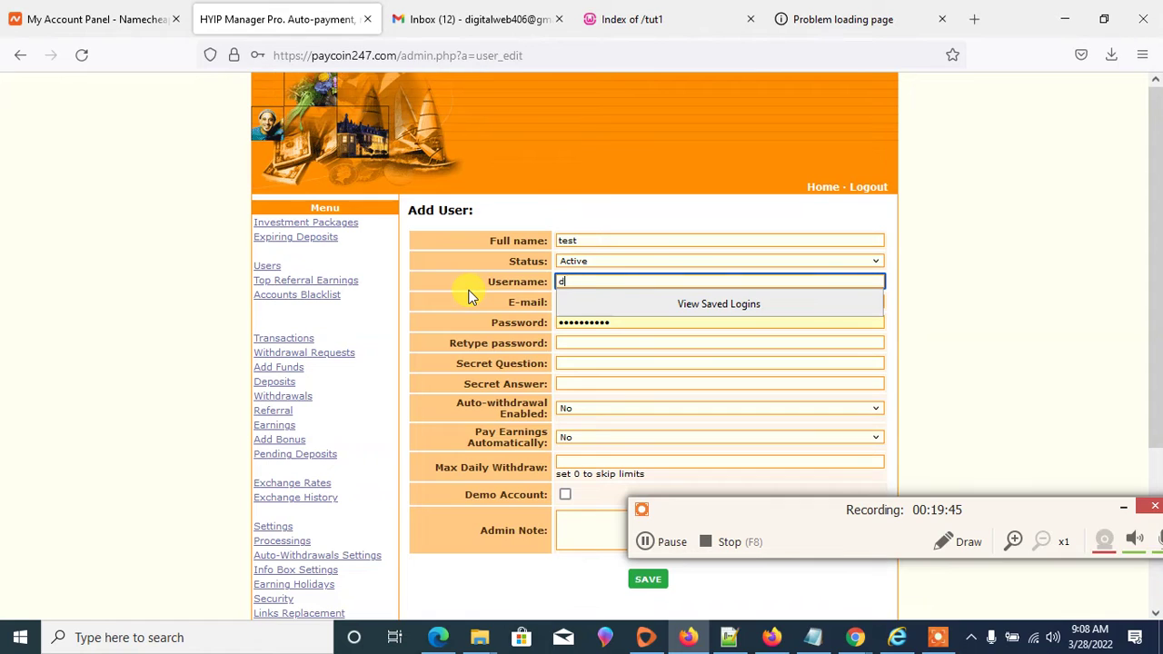
# - Fill in the password, e-mail and password confirmation, save the user, then log out
pyautogui.doubleClick(629, 322)
pyautogui.write('12')
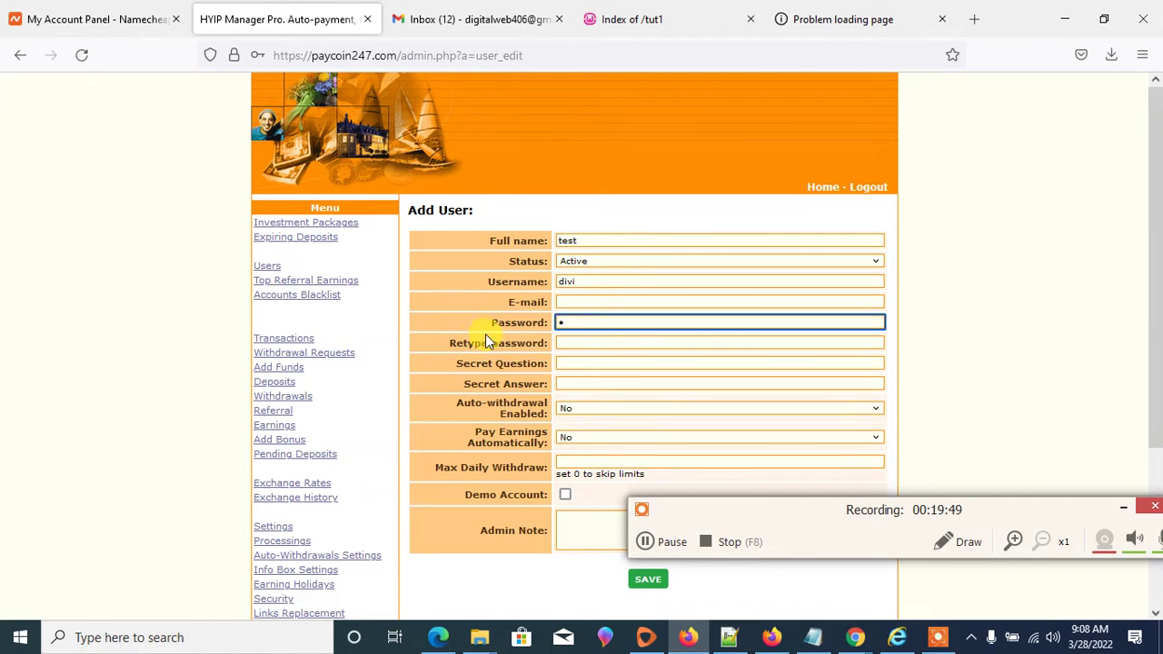
pyautogui.click(589, 302)
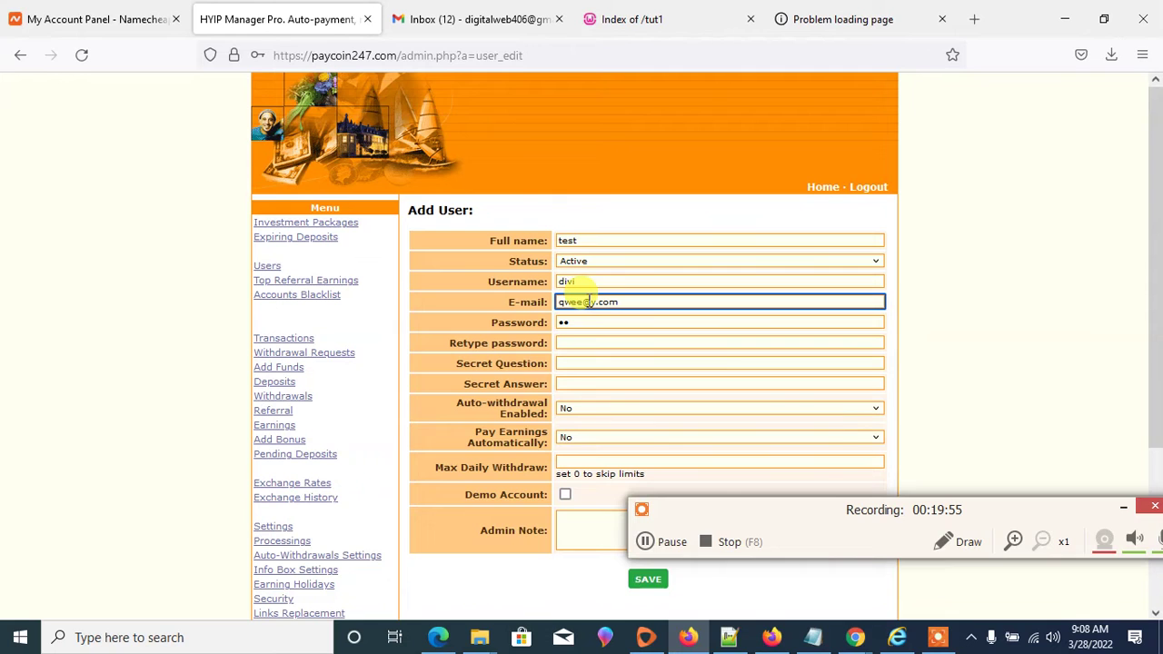
pyautogui.click(613, 342)
pyautogui.write('1')
pyautogui.scroll(-2, 614, 341)
pyautogui.click(649, 360)
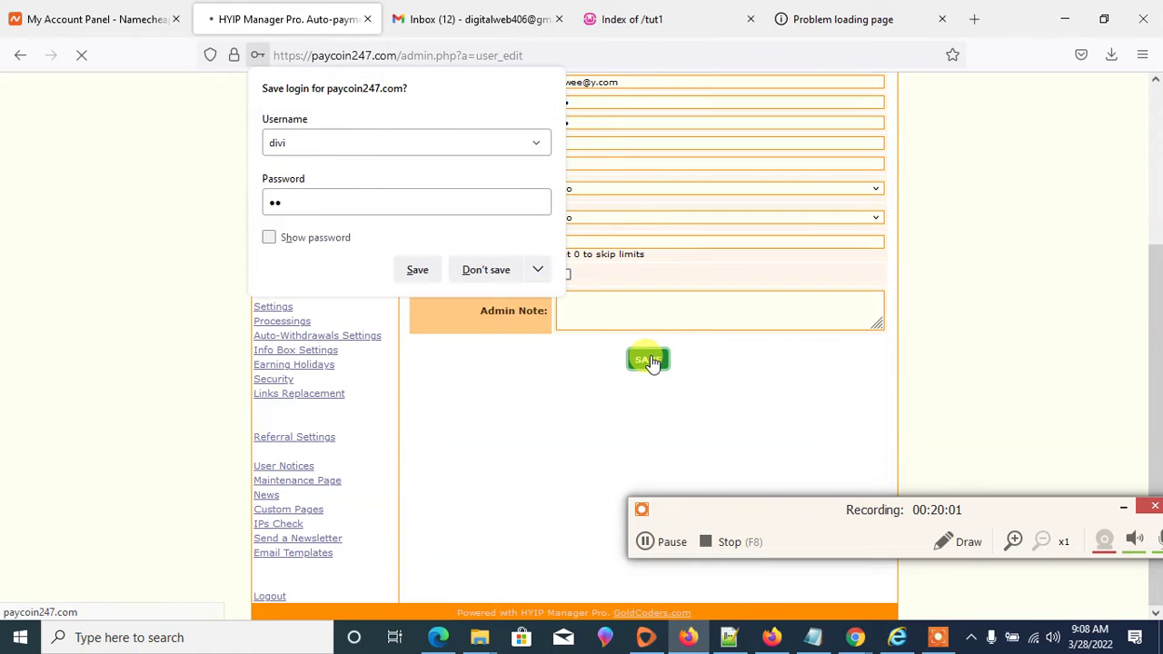
pyautogui.click(417, 271)
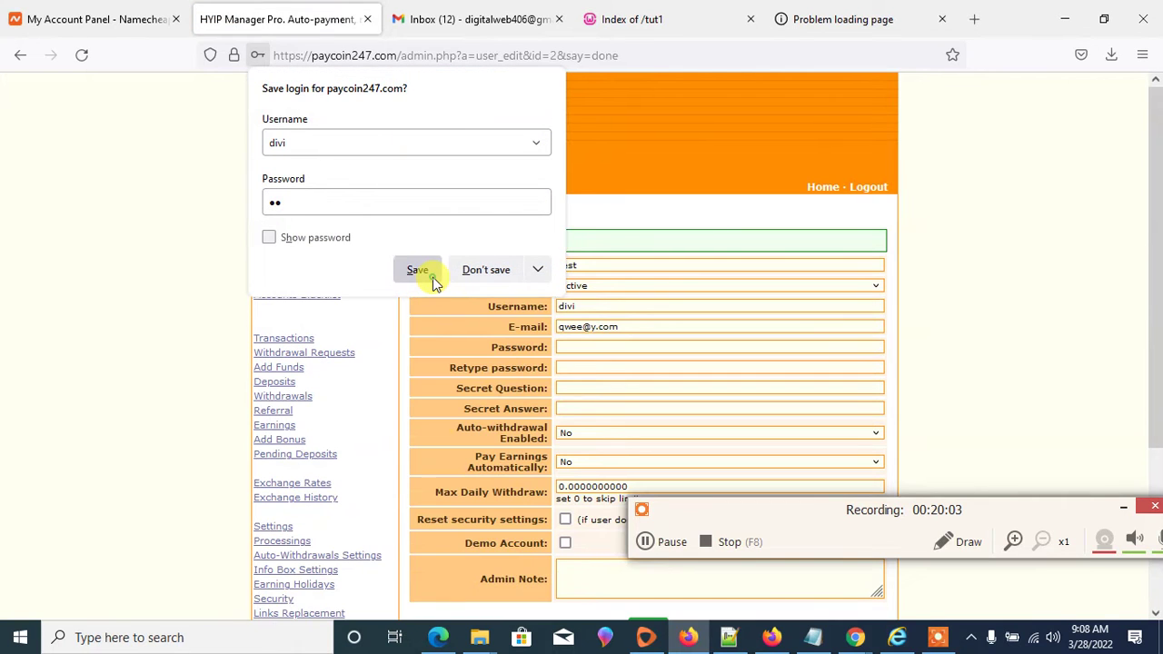
pyautogui.click(867, 189)
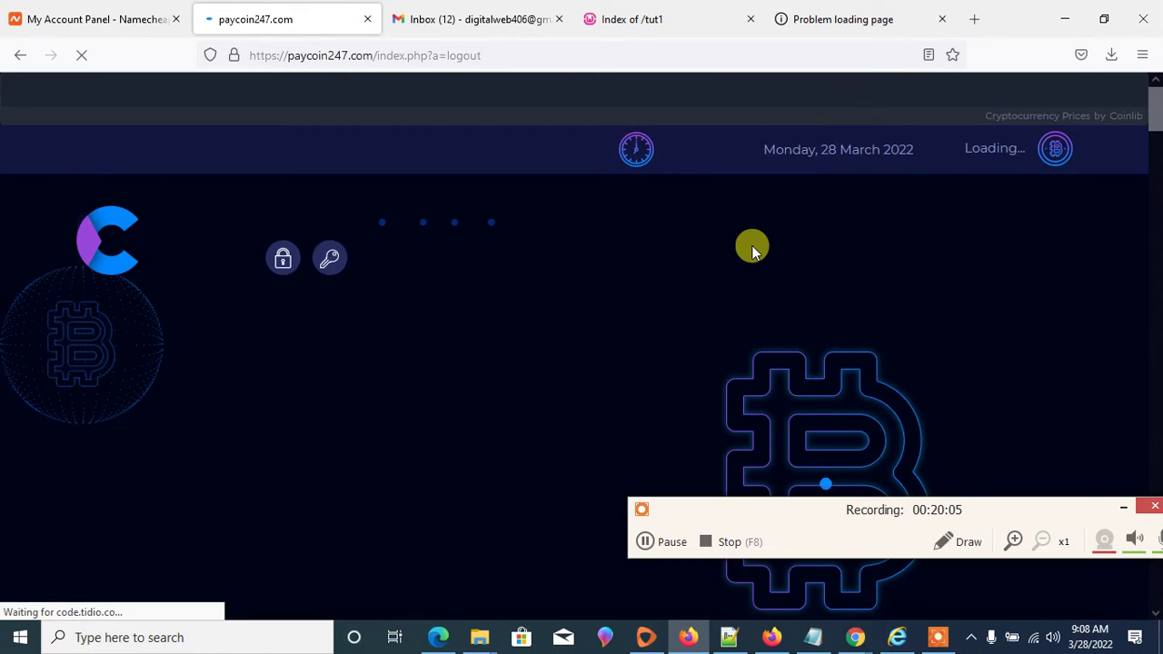
# - Sign in to the paycoin247.com member account using the saved login
pyautogui.scroll(-2, 410, 400)
pyautogui.scroll(-1, 411, 401)
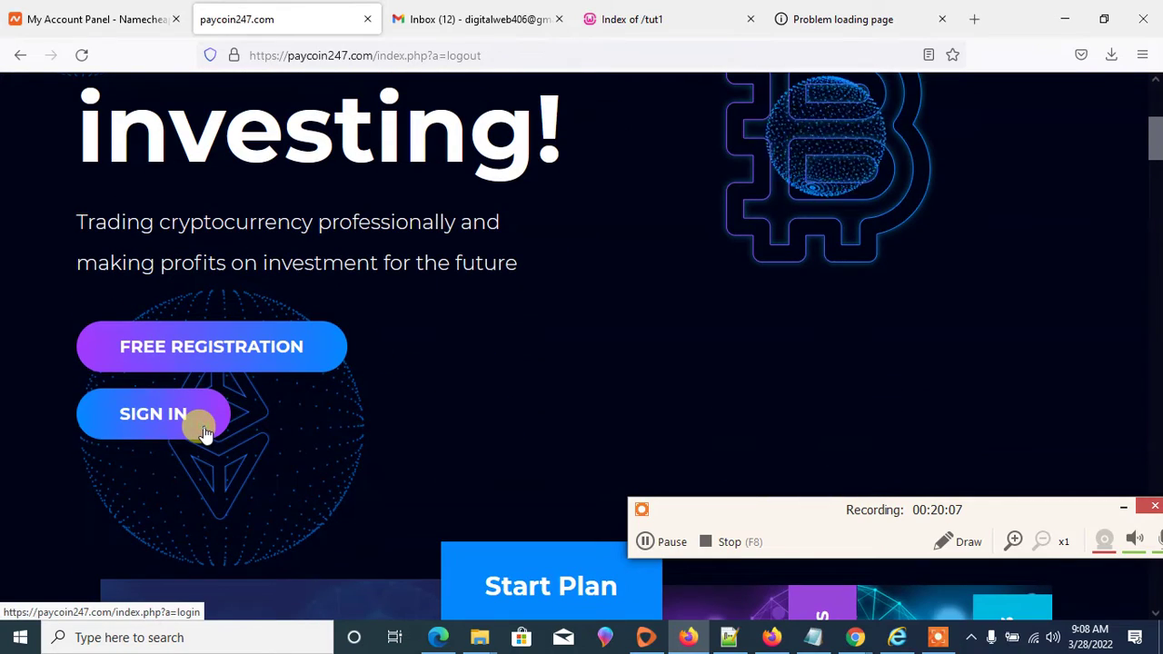
pyautogui.click(204, 427)
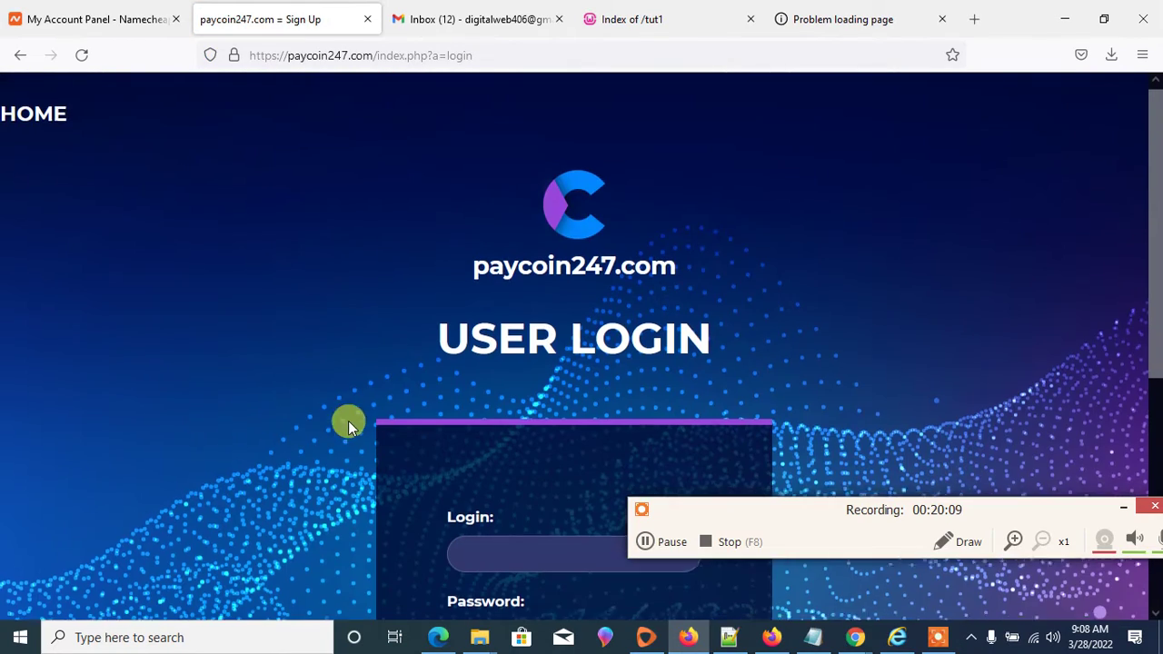
pyautogui.scroll(-3, 482, 296)
pyautogui.click(486, 298)
pyautogui.click(506, 367)
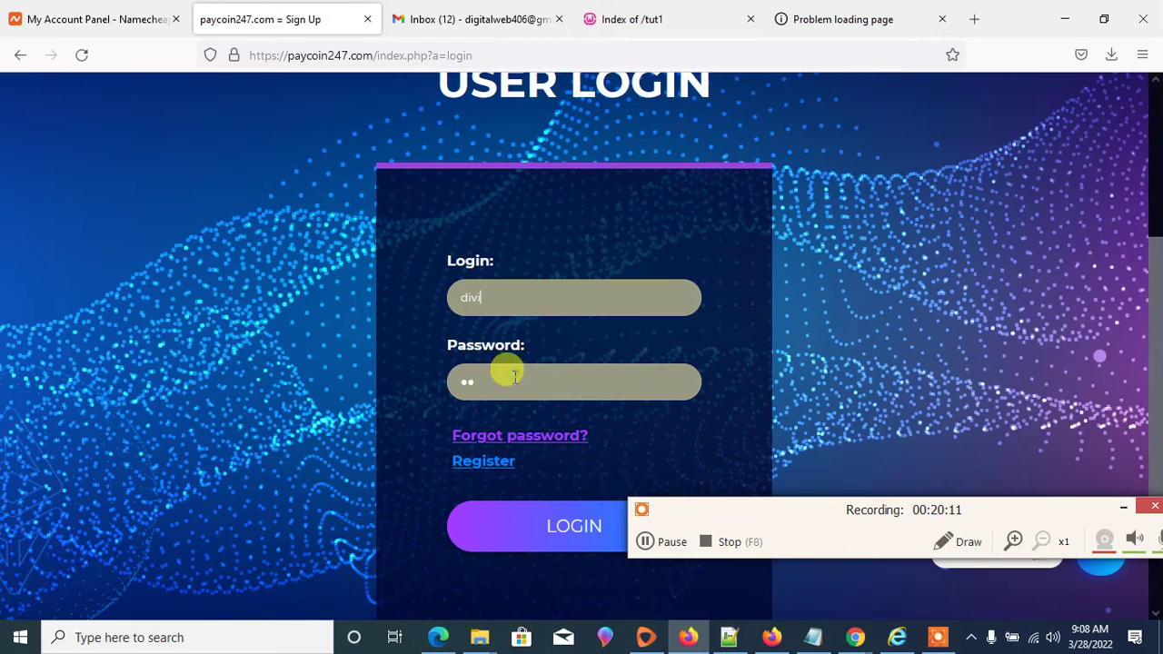
pyautogui.click(534, 533)
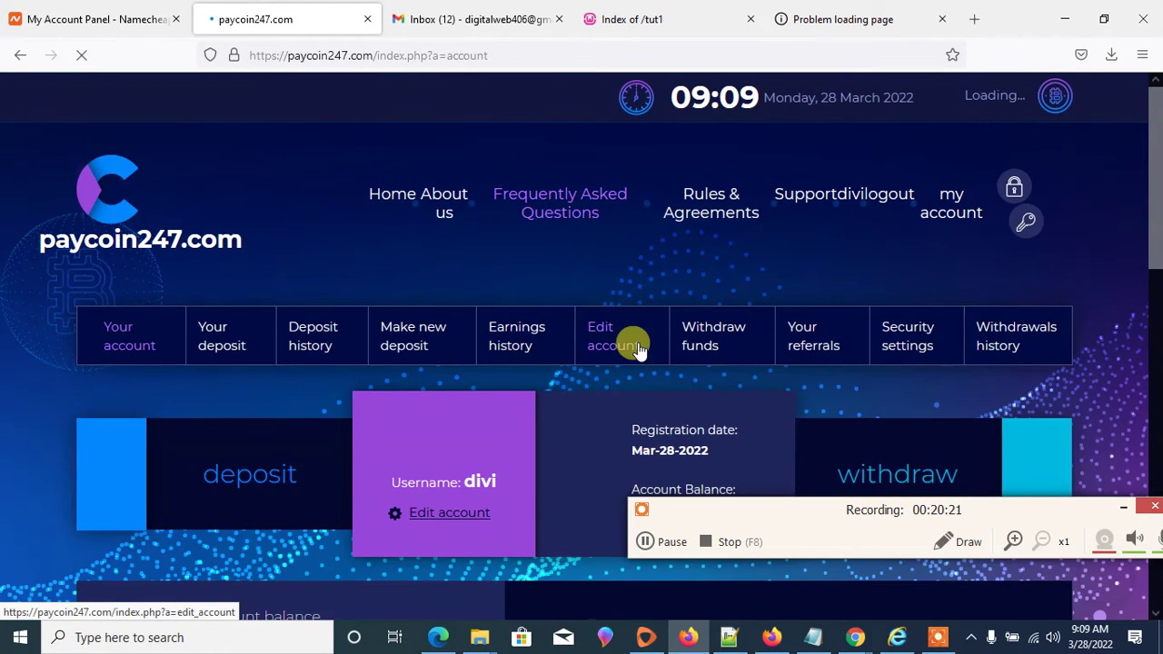
# - Scroll through the $0.00 account summary, then switch to the vendor demo window
pyautogui.scroll(-5, 649, 294)
pyautogui.scroll(5, 648, 293)
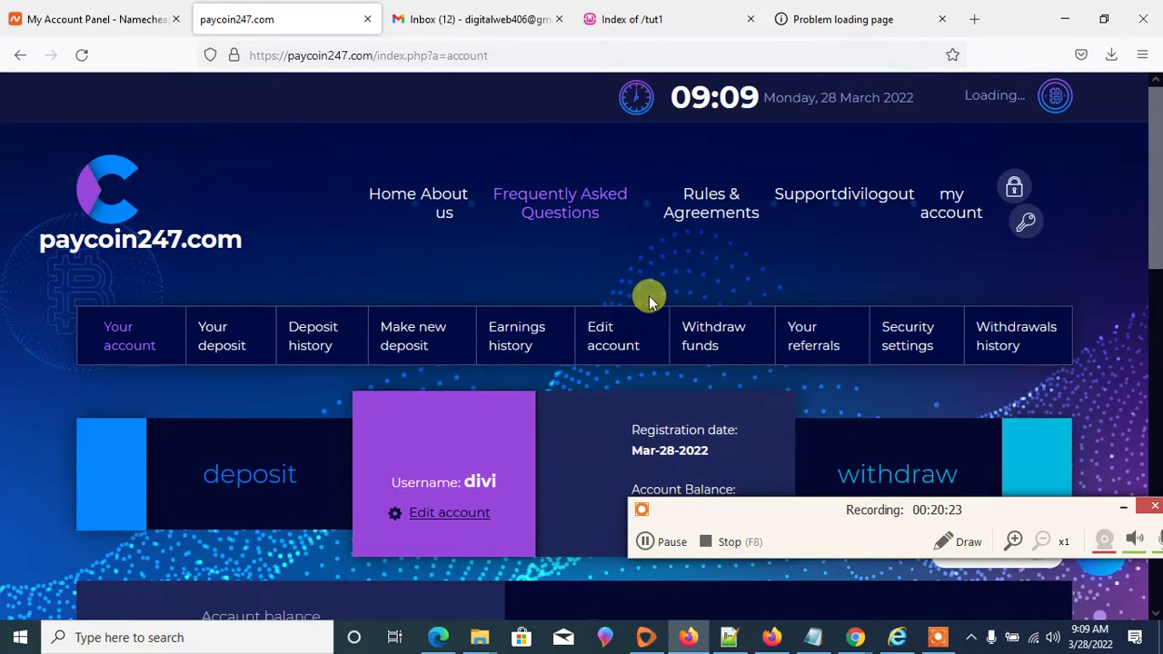
pyautogui.scroll(-5, 649, 293)
pyautogui.scroll(5, 644, 301)
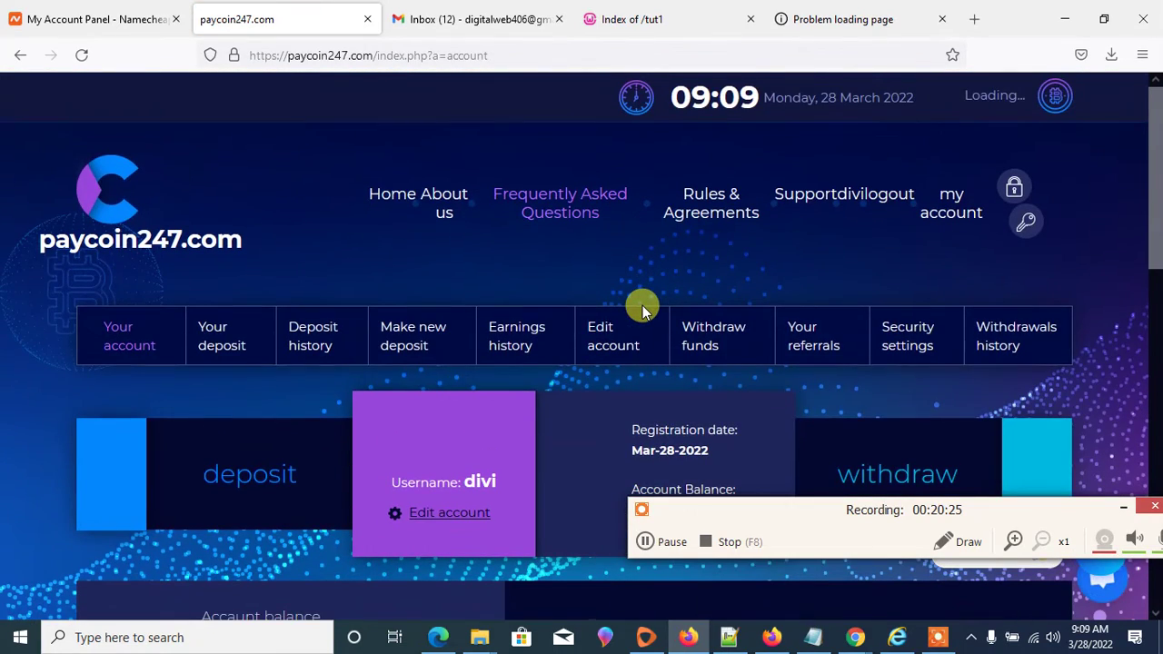
pyautogui.scroll(-3, 627, 297)
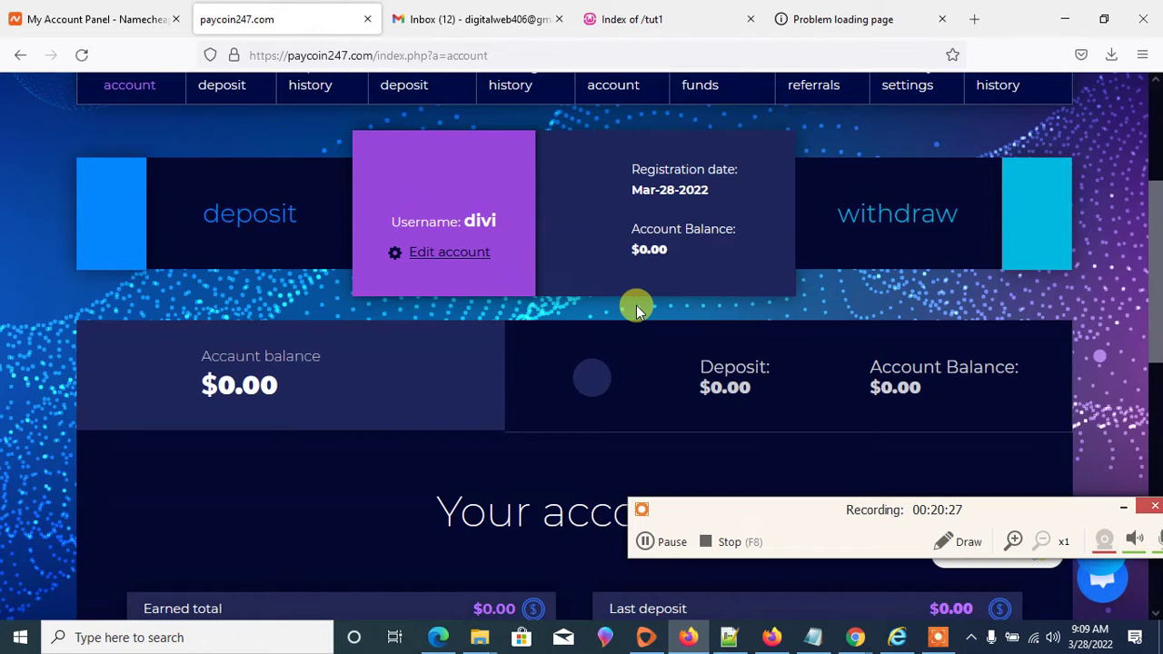
pyautogui.scroll(-5, 636, 306)
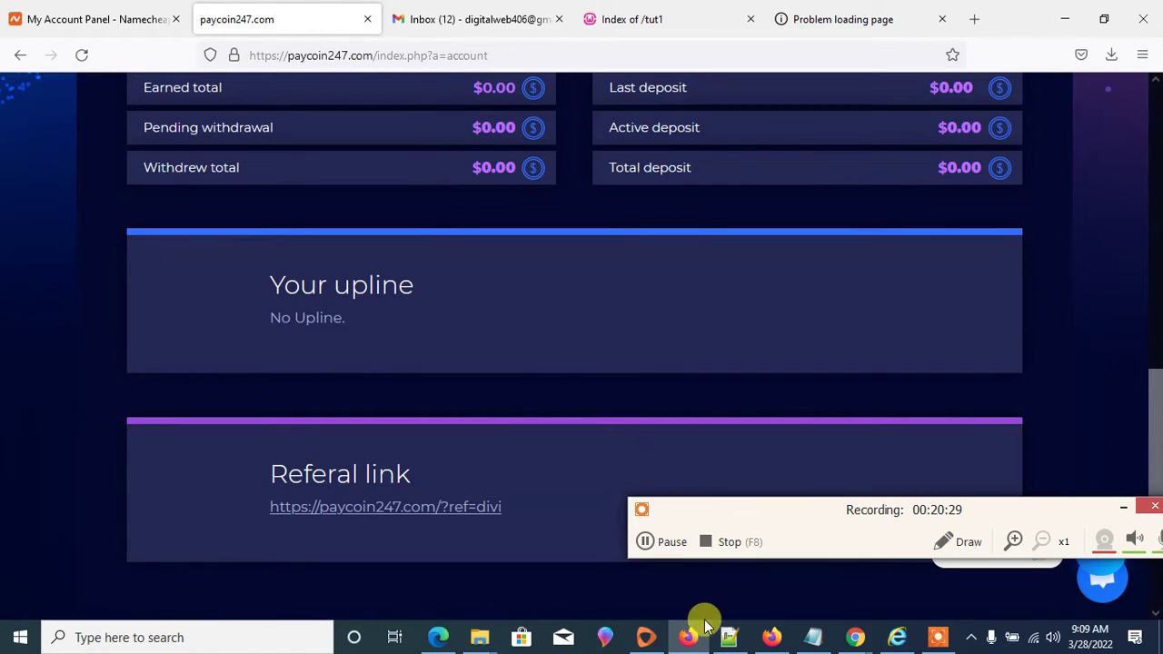
pyautogui.click(786, 639)
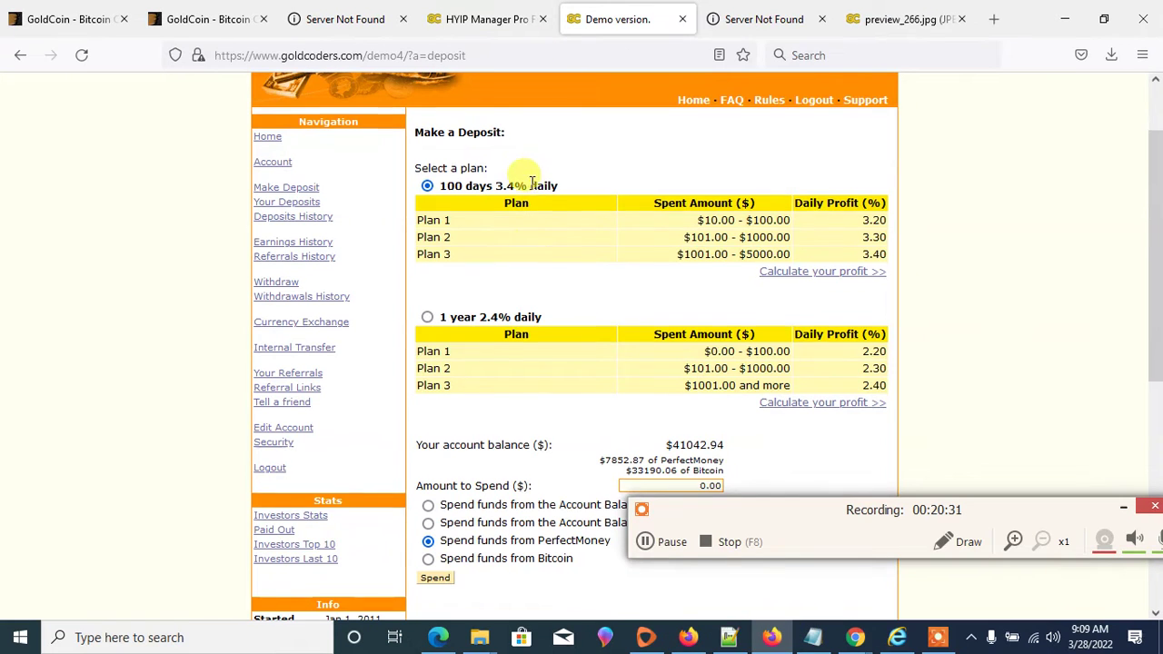
# - Open your site's deposit page to compare its plans with the vendor demo
pyautogui.scroll(2, 531, 180)
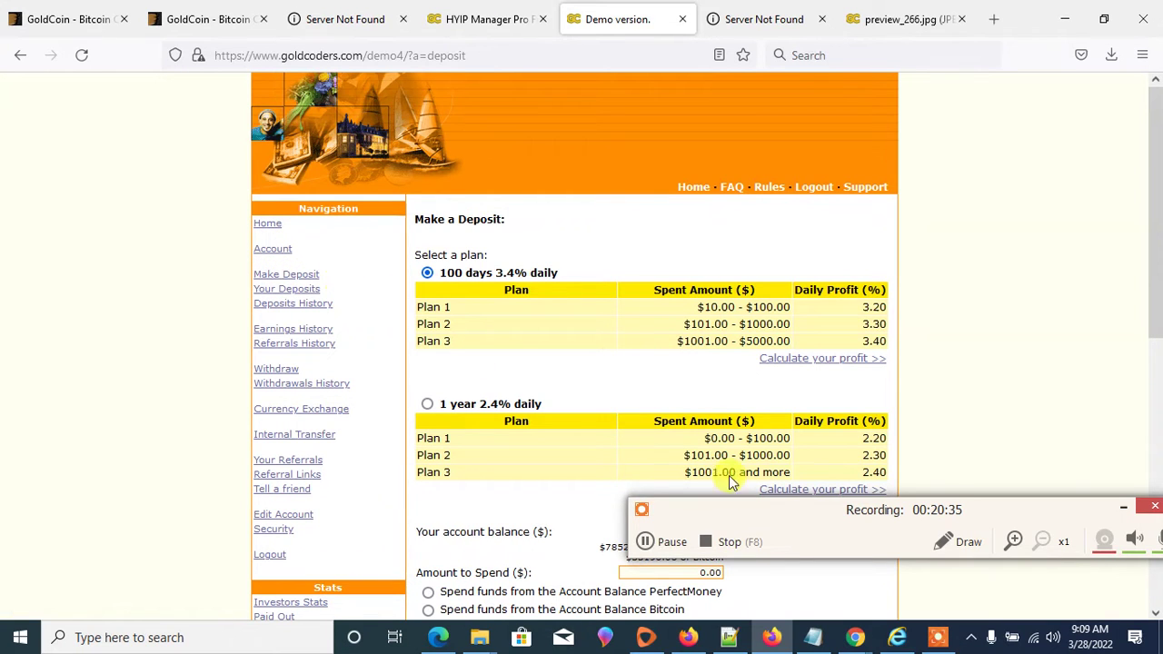
pyautogui.click(690, 639)
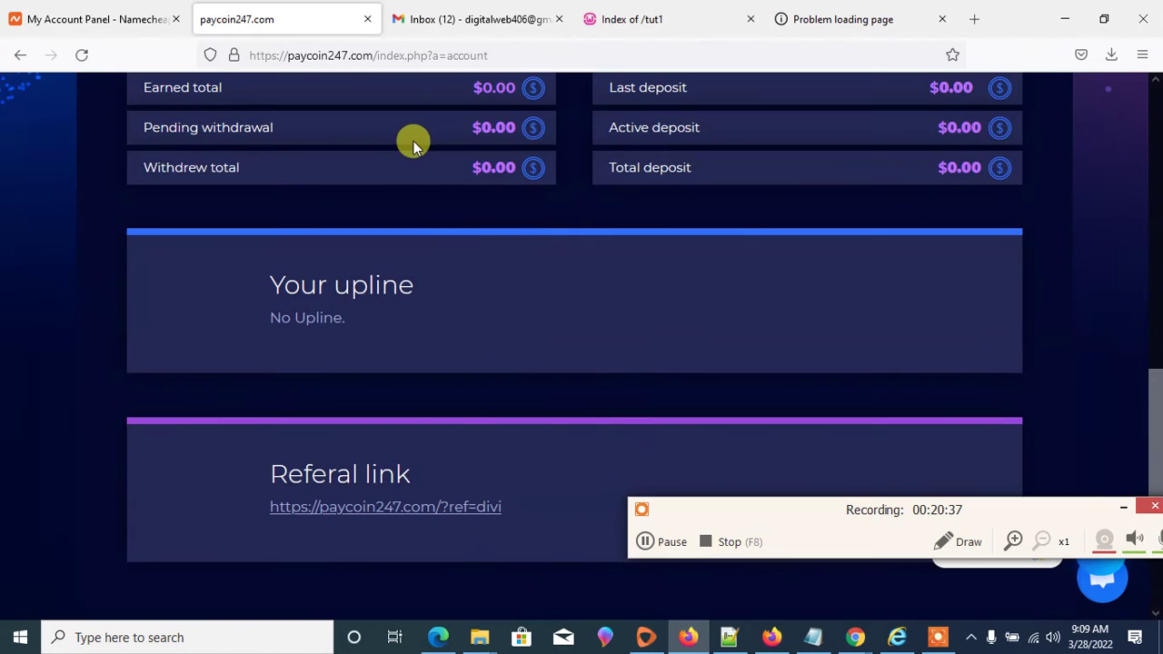
pyautogui.scroll(6, 404, 155)
pyautogui.scroll(3, 427, 179)
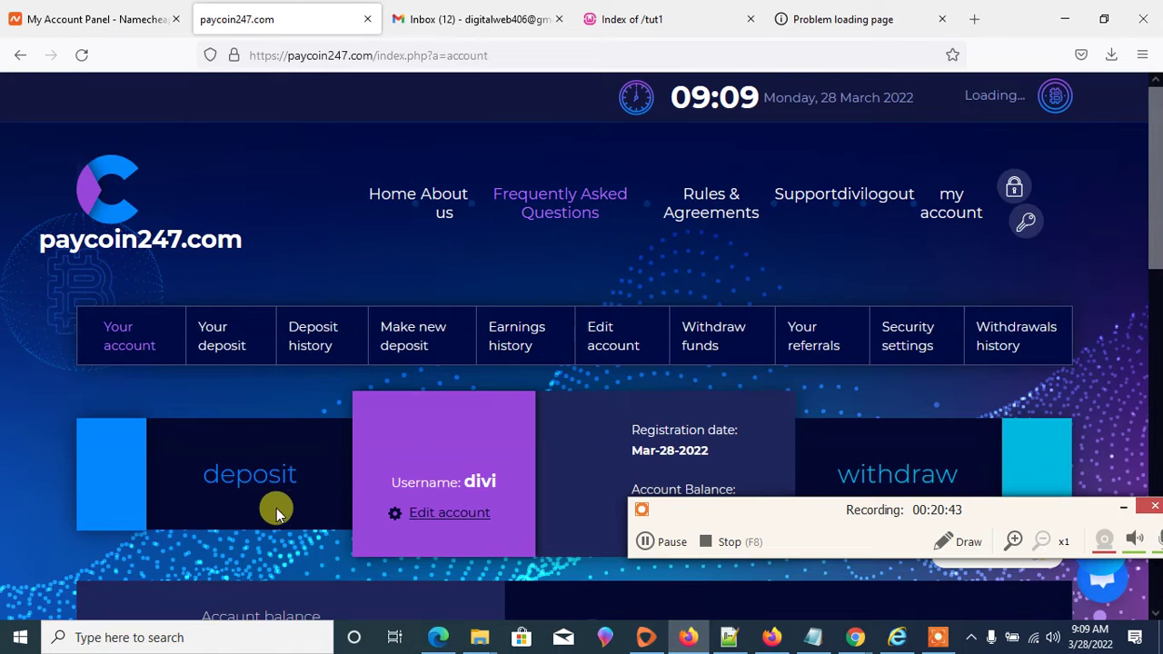
pyautogui.click(263, 481)
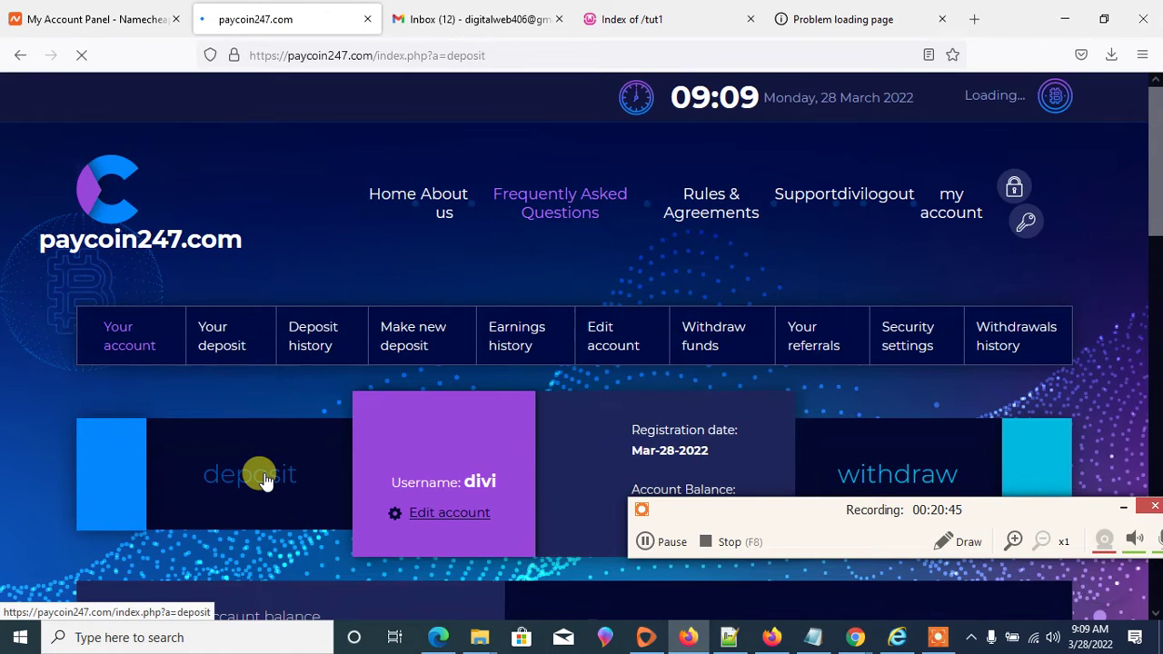
pyautogui.scroll(-4, 309, 388)
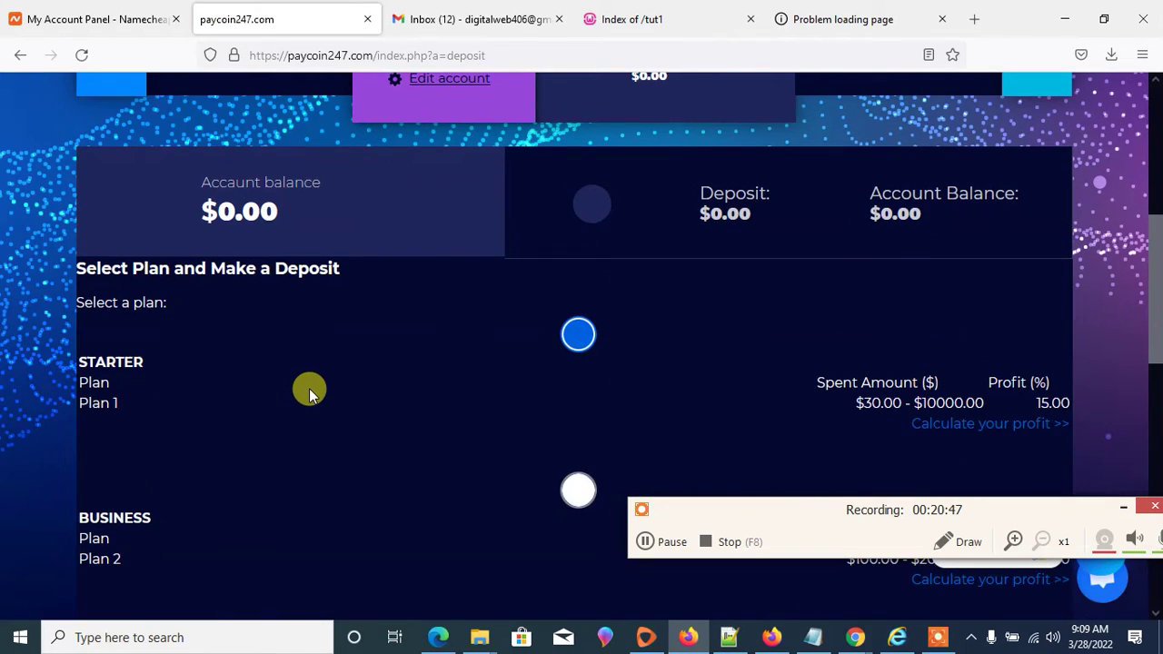
pyautogui.scroll(-1, 309, 388)
pyautogui.scroll(6, 534, 357)
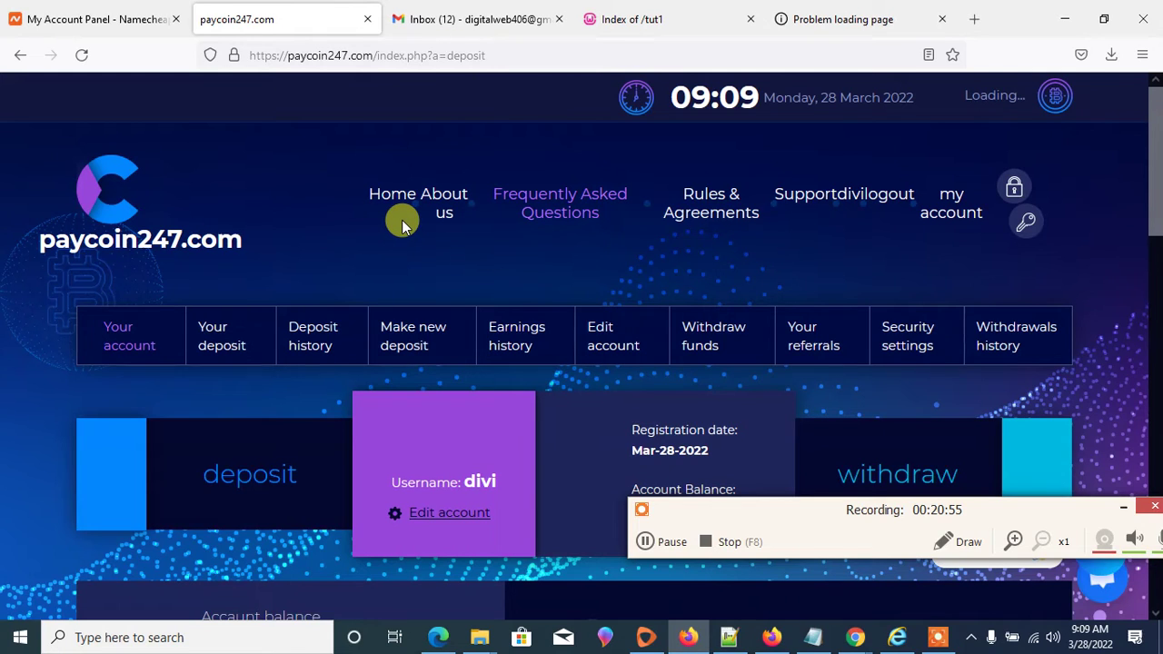
# - Minimize the Namecheap window and close the paycoin247, demo, features, Server Not Found and preview_266.jpg tabs
pyautogui.click(368, 20)
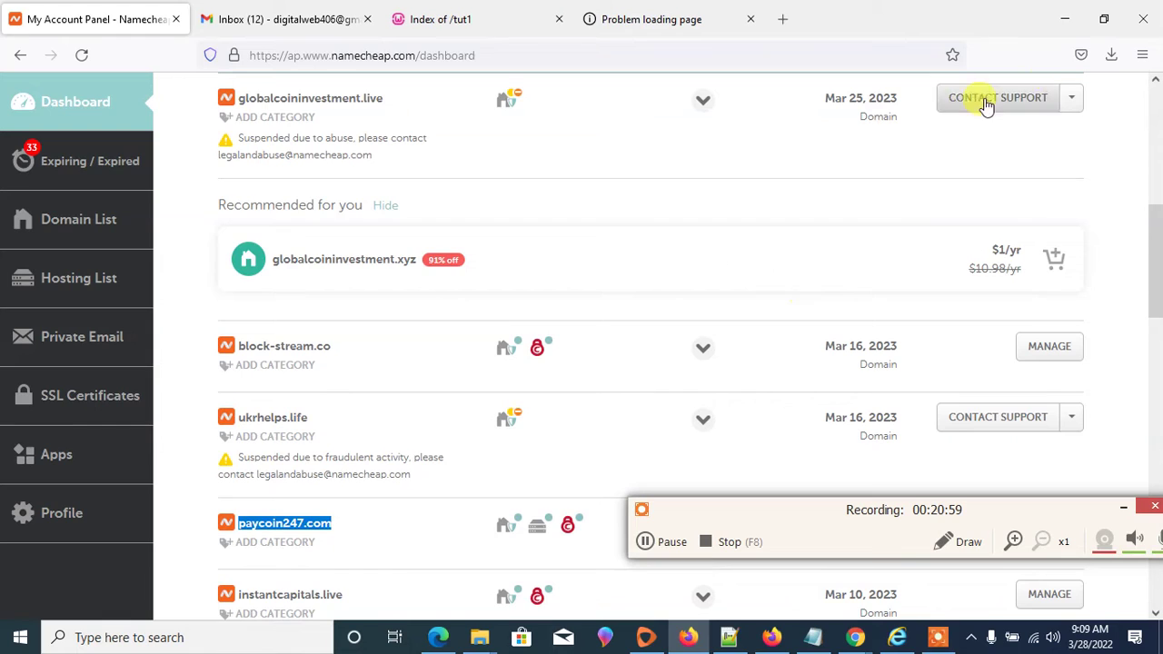
pyautogui.click(1069, 19)
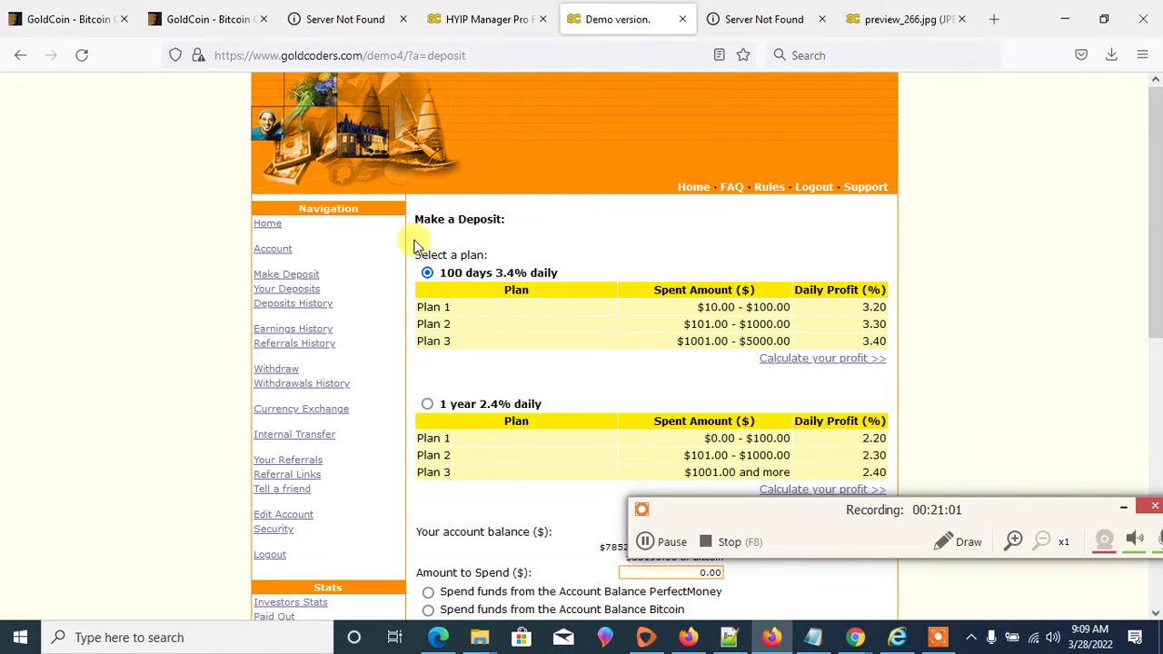
pyautogui.click(490, 19)
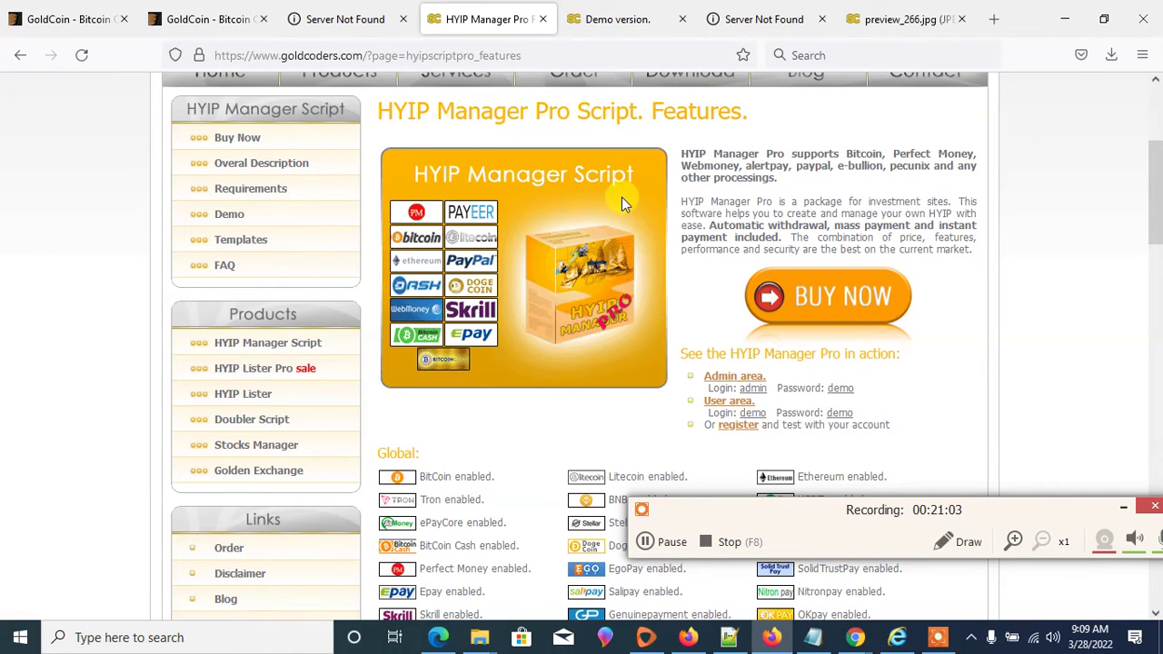
pyautogui.click(606, 20)
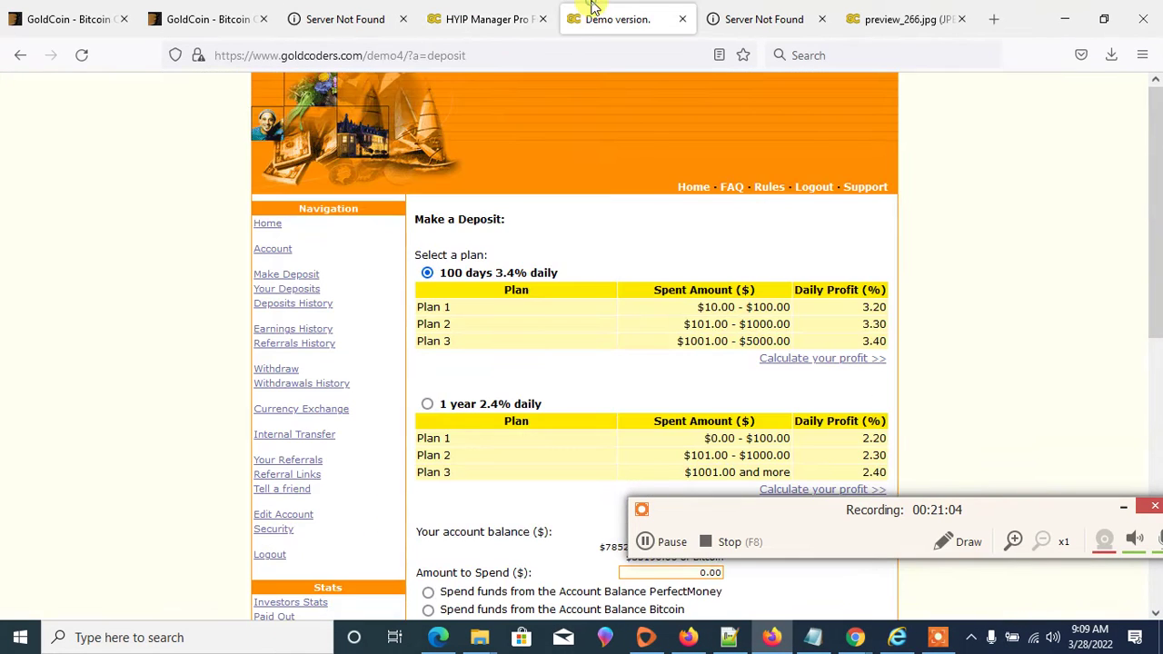
pyautogui.click(683, 19)
pyautogui.click(542, 19)
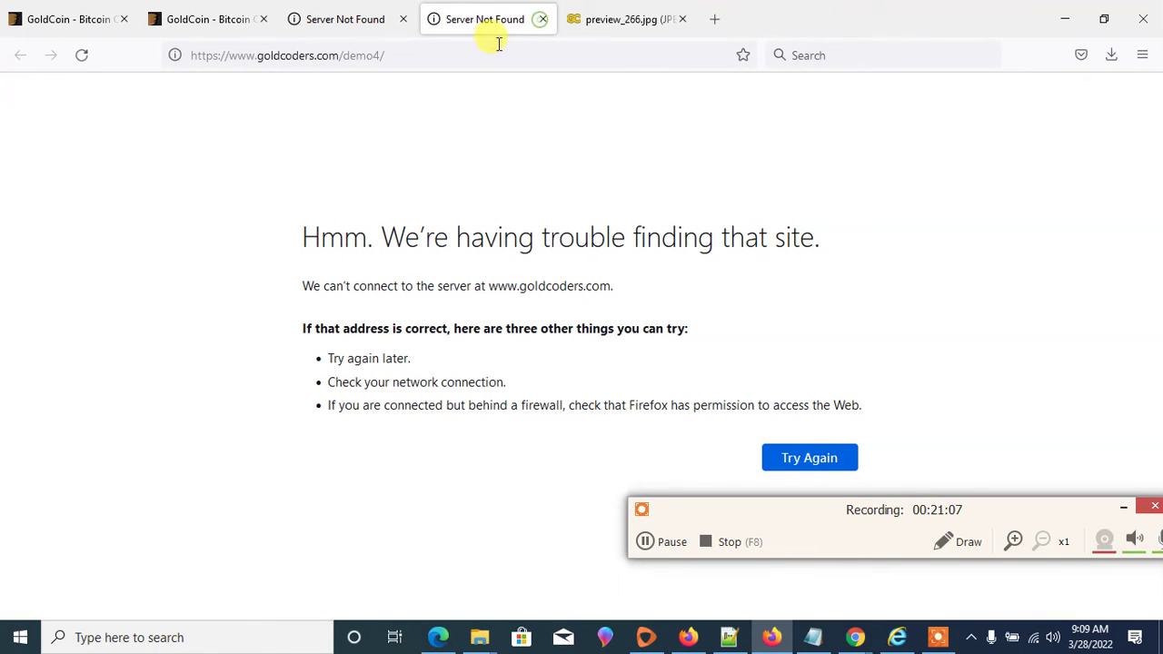
pyautogui.click(544, 20)
pyautogui.click(543, 20)
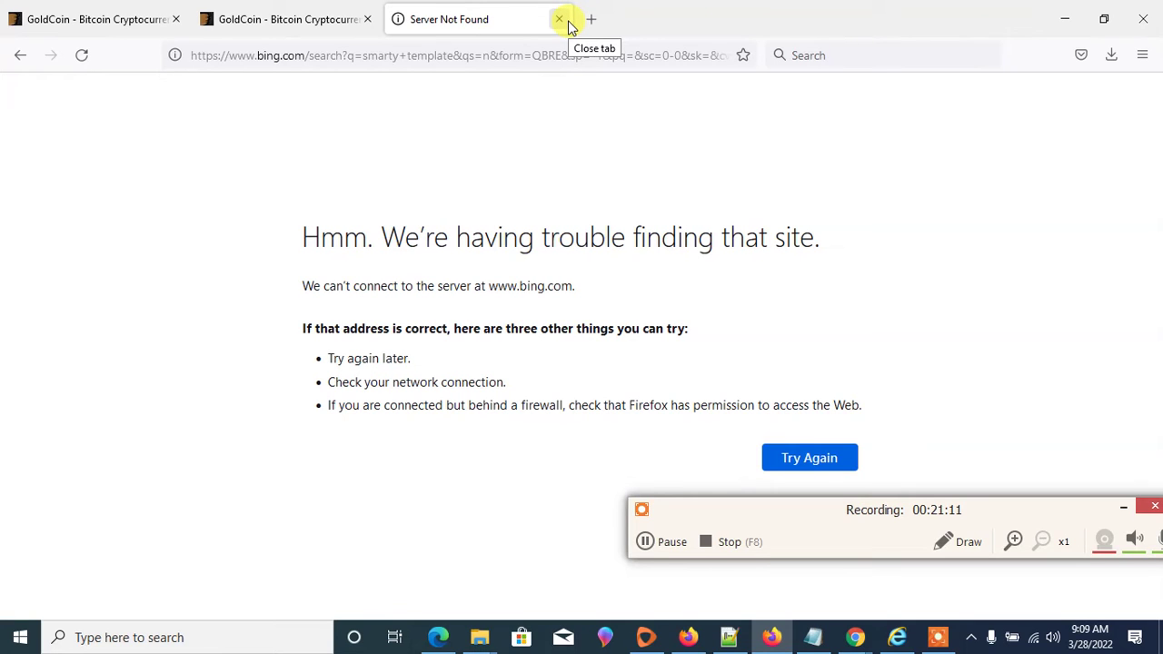
# - Retry the smarty template search and open the official Smarty site result
pyautogui.click(805, 457)
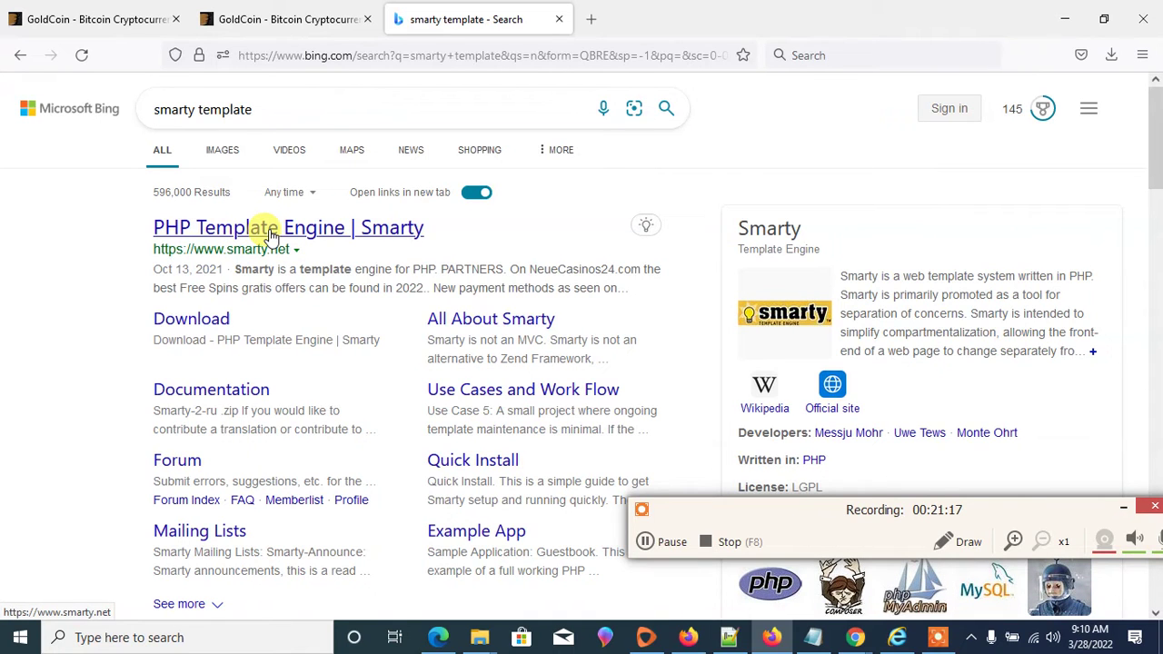
pyautogui.click(270, 232)
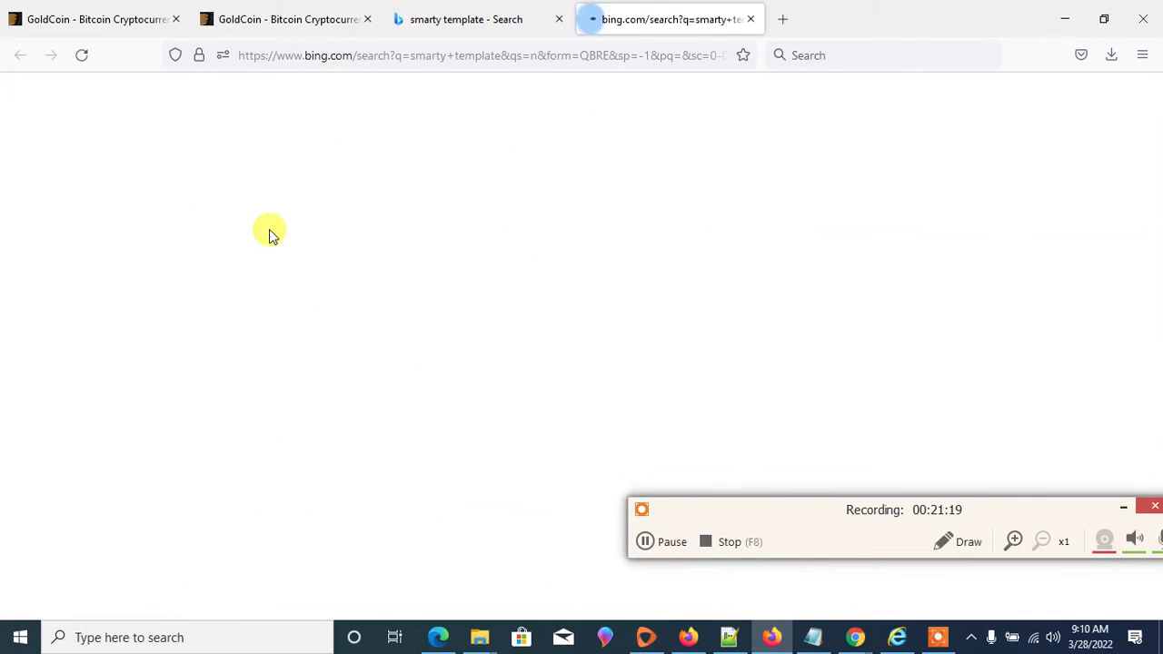
pyautogui.click(448, 11)
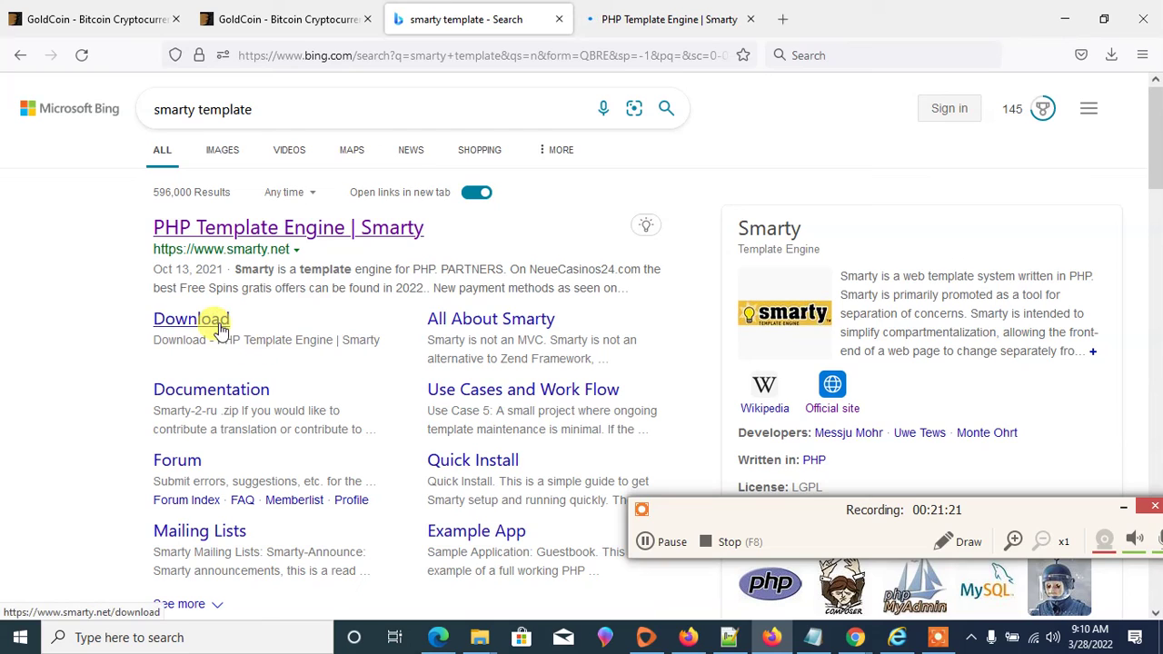
# - Open Smarty Documentation and All About Smarty in new tabs, then go to Download
pyautogui.rightClick(243, 390)
pyautogui.click(296, 406)
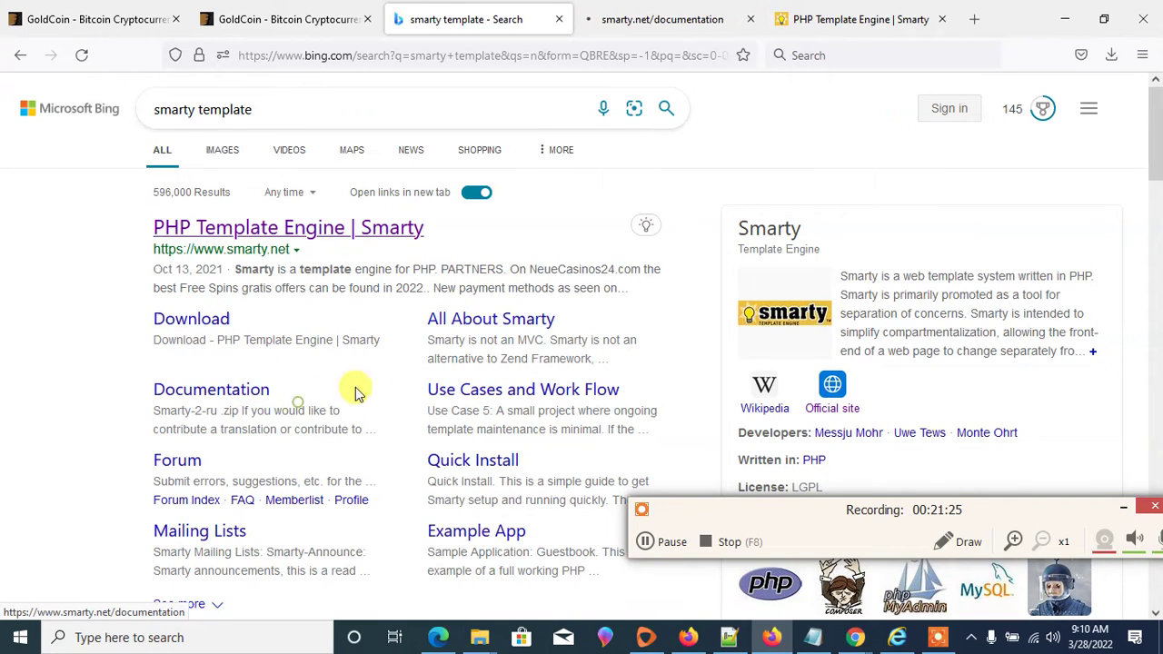
pyautogui.rightClick(462, 320)
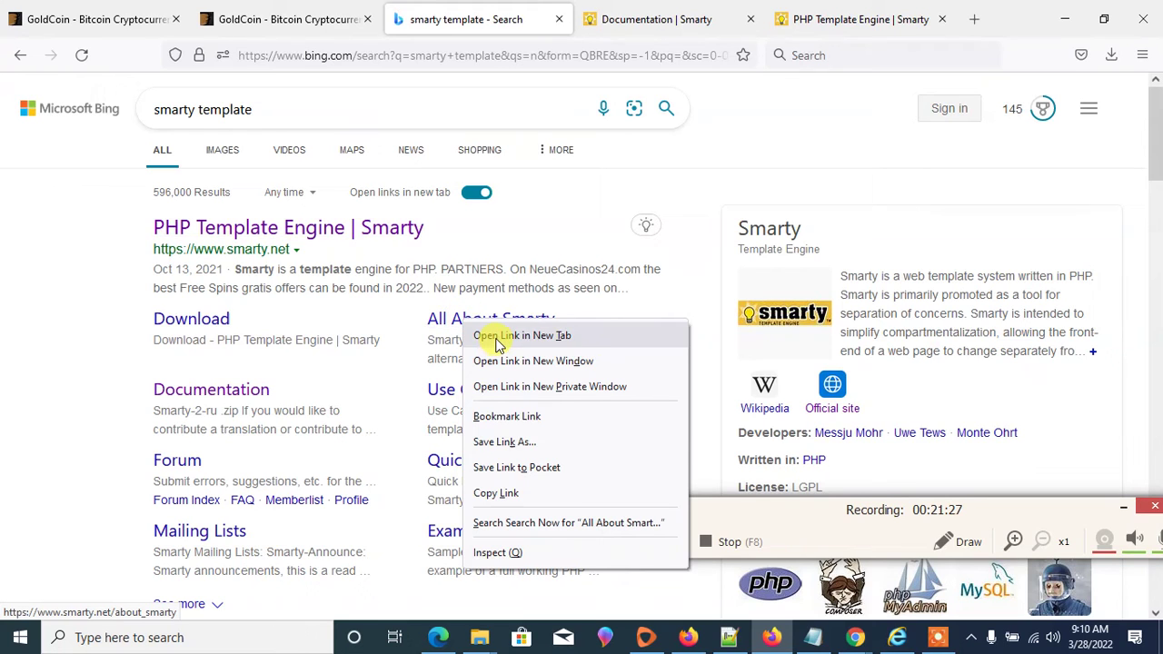
pyautogui.click(521, 336)
pyautogui.click(189, 323)
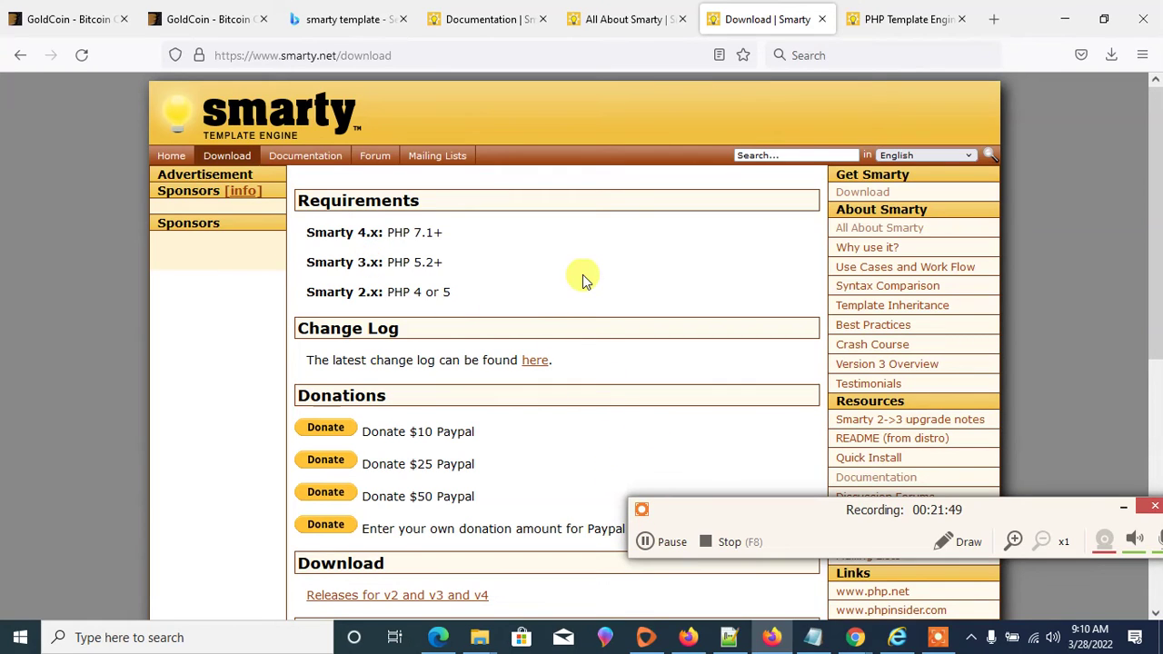
# - Highlight the PHP requirements: 7.1+ for Smarty 4.x, 5.2+ for 3.x, PHP 4 or 5 for 2.x
pyautogui.moveTo(447, 232); pyautogui.dragTo(301, 228)
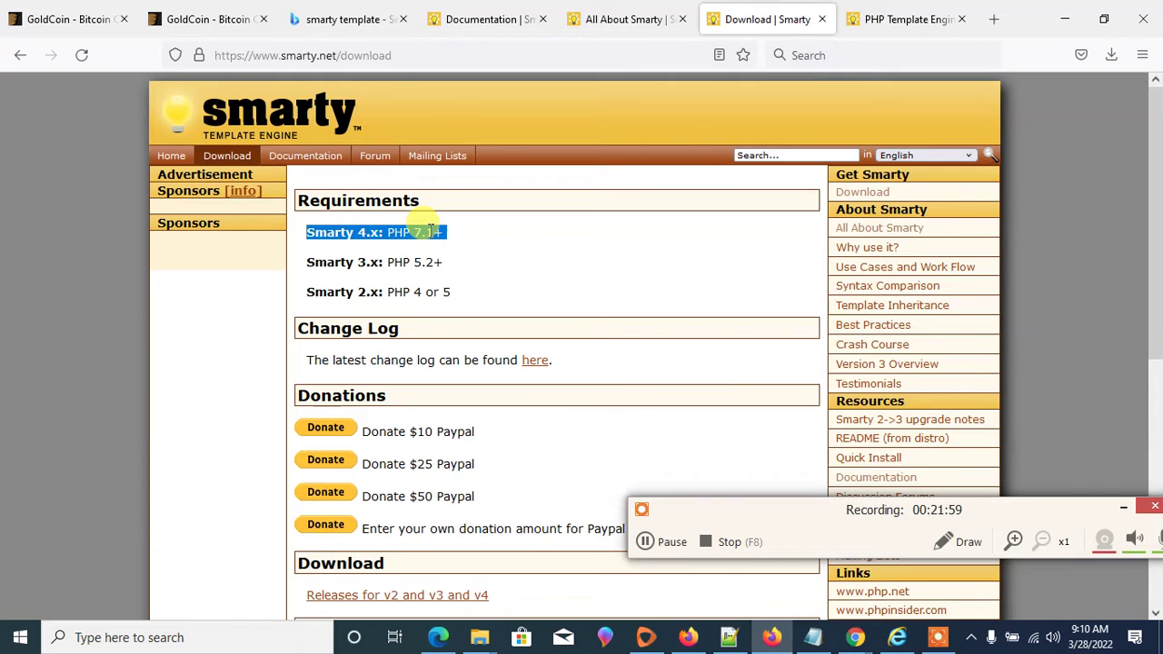
pyautogui.scroll(-3, 481, 309)
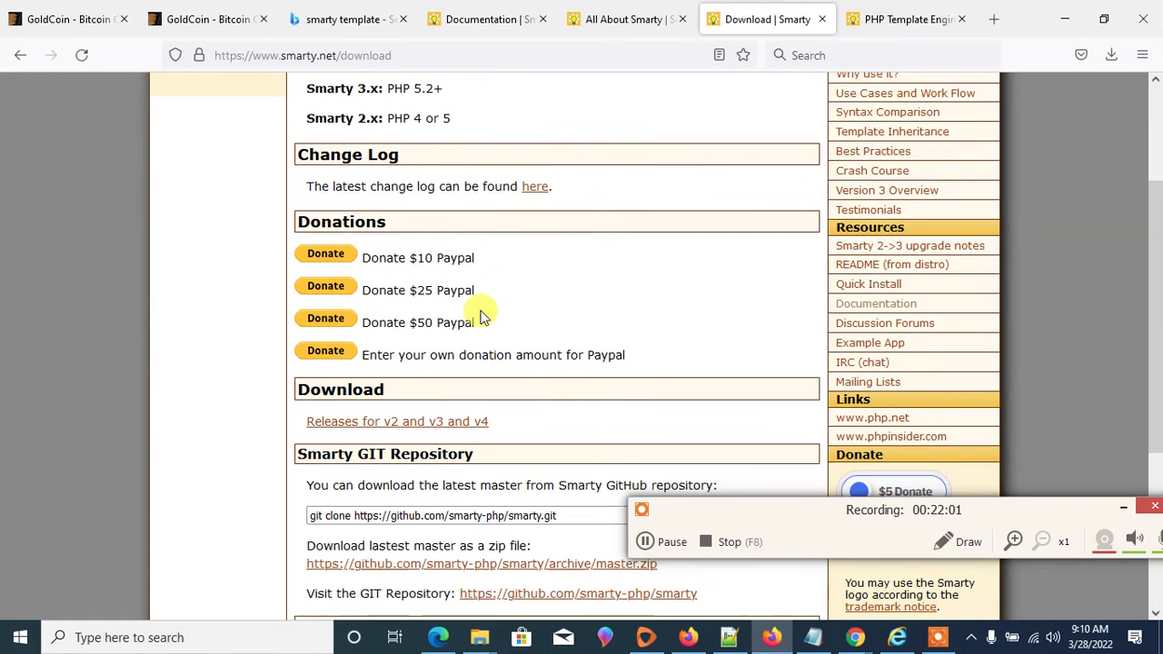
pyautogui.scroll(-2, 480, 316)
pyautogui.scroll(5, 527, 306)
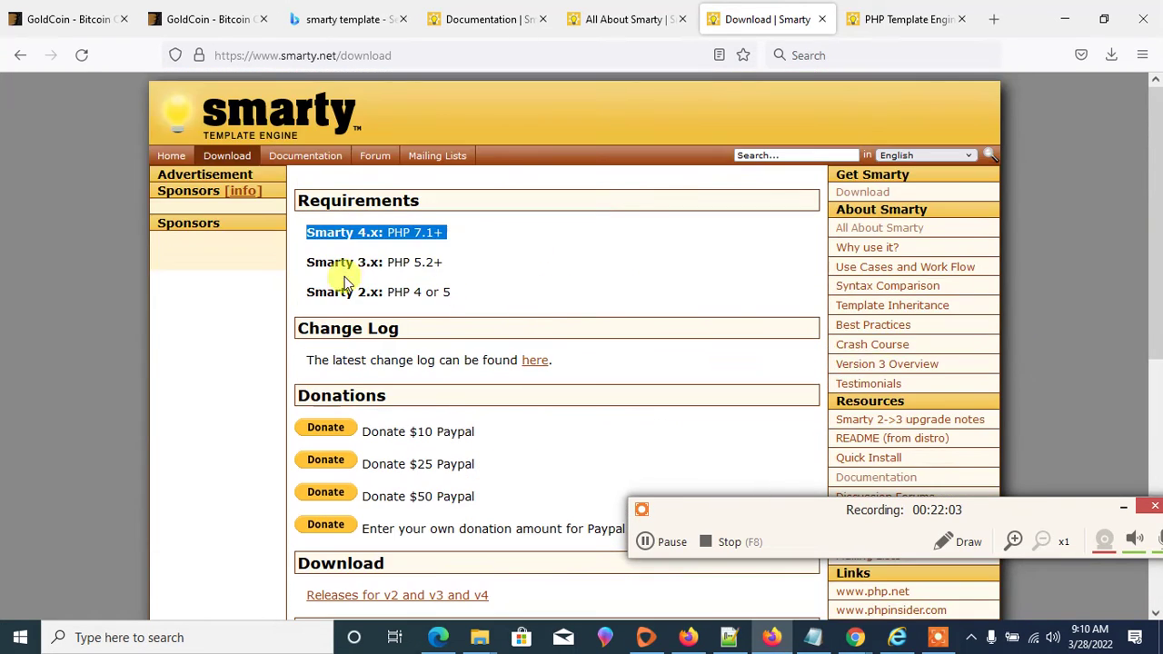
pyautogui.click(356, 233)
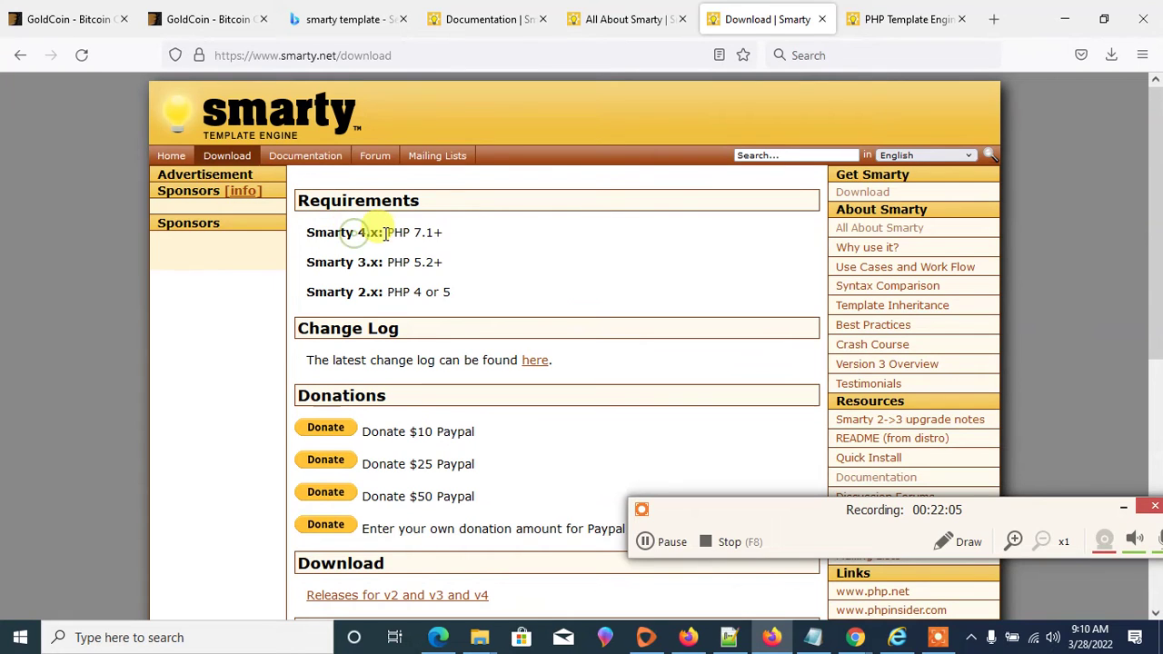
pyautogui.moveTo(382, 233); pyautogui.dragTo(323, 228)
pyautogui.click(448, 233)
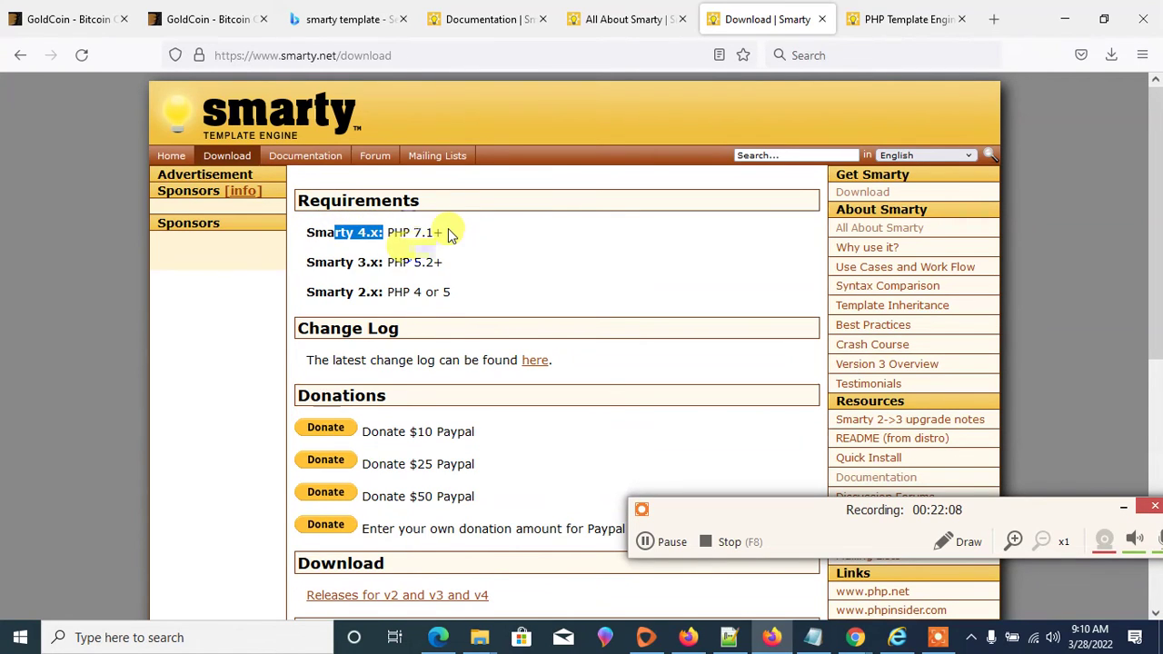
pyautogui.moveTo(448, 233); pyautogui.dragTo(386, 235)
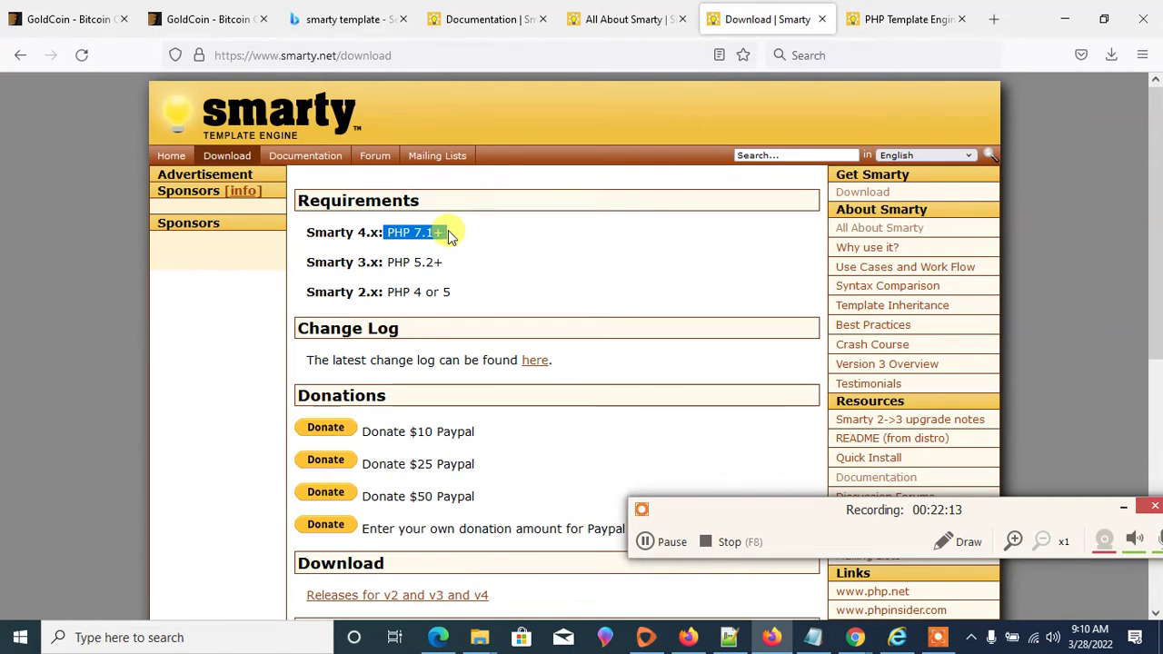
pyautogui.moveTo(444, 263); pyautogui.dragTo(389, 264)
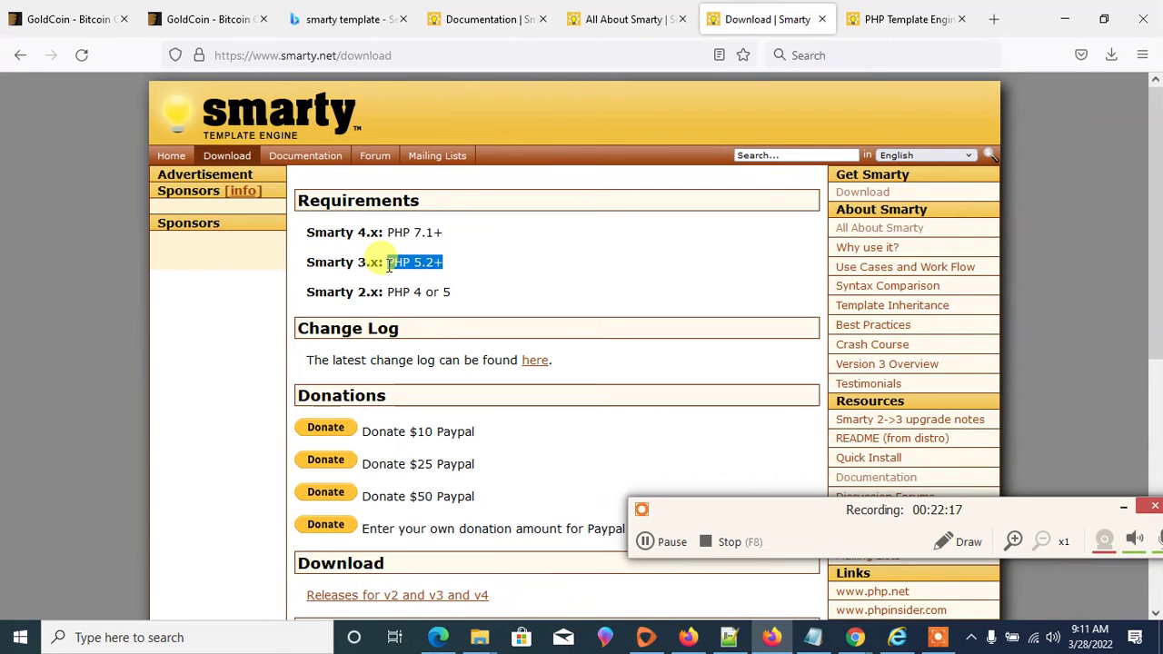
pyautogui.moveTo(451, 292); pyautogui.dragTo(310, 293)
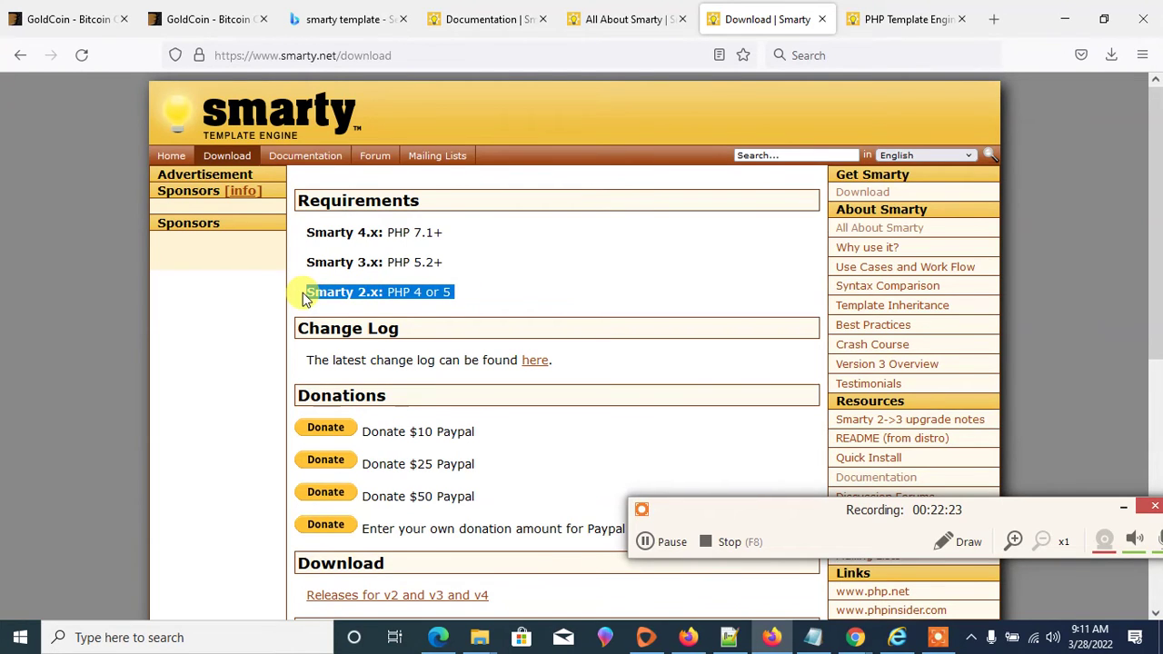
# - Scroll down the Download page, then switch to the Smarty home page tab
pyautogui.scroll(-5, 307, 293)
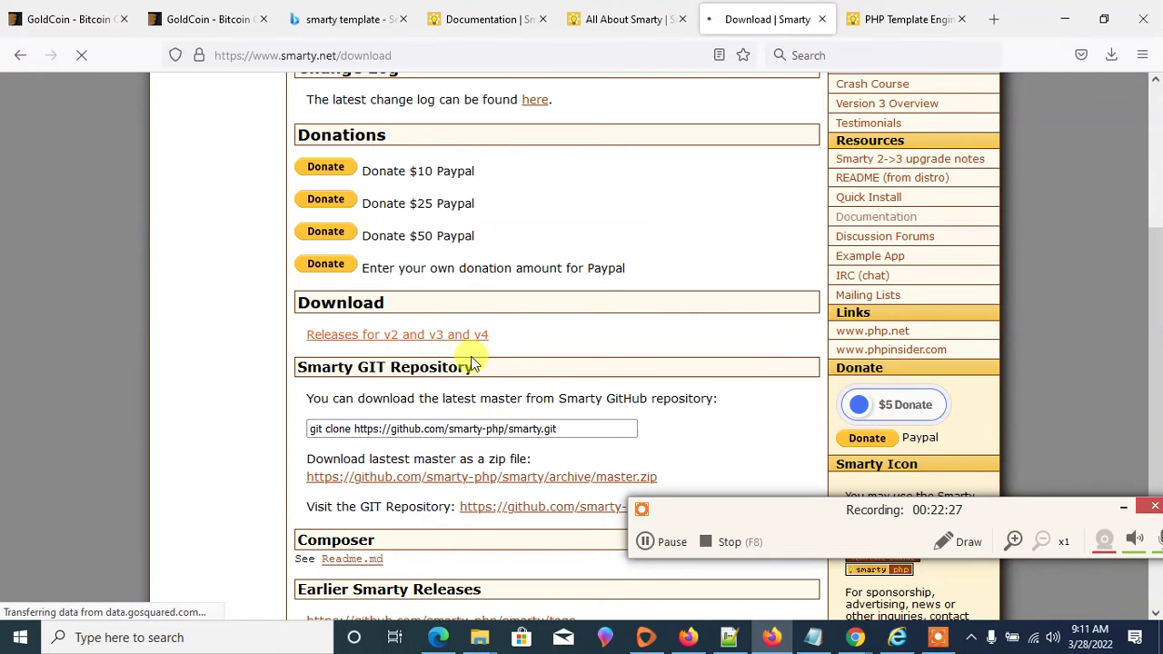
pyautogui.scroll(-4, 462, 363)
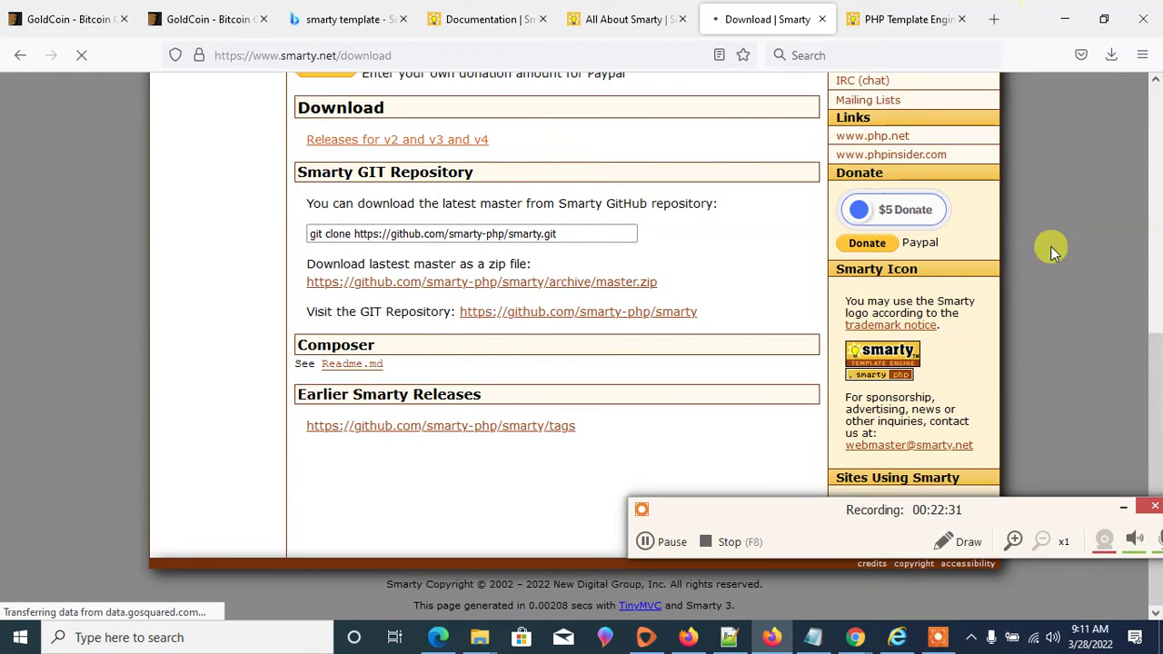
pyautogui.click(971, 638)
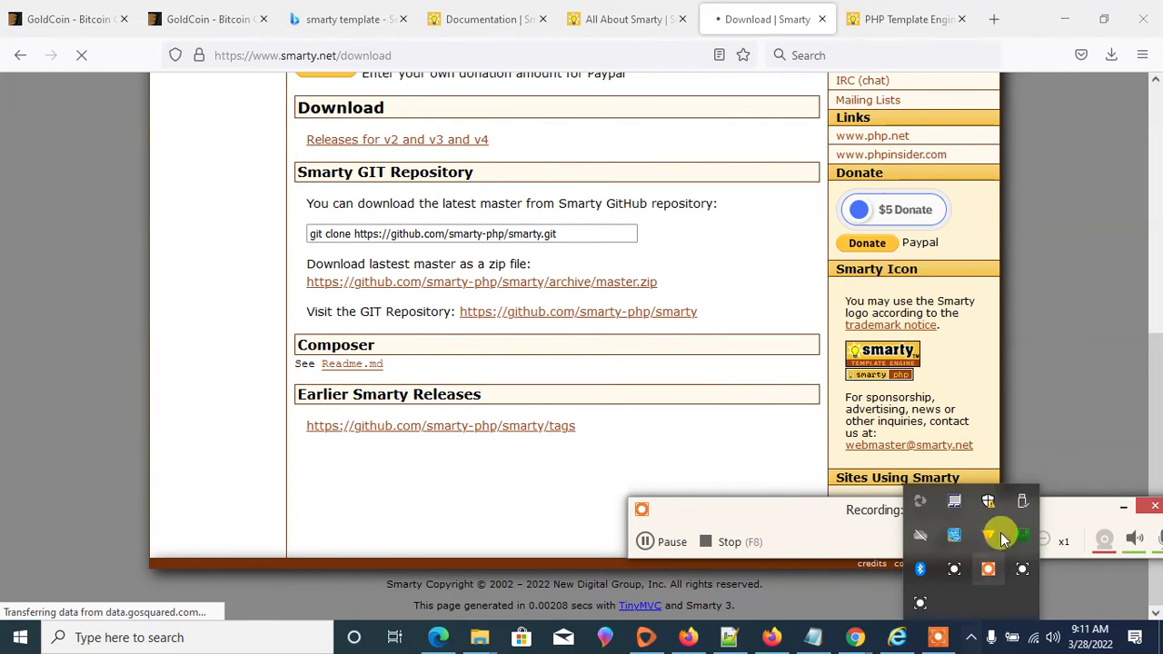
pyautogui.click(877, 8)
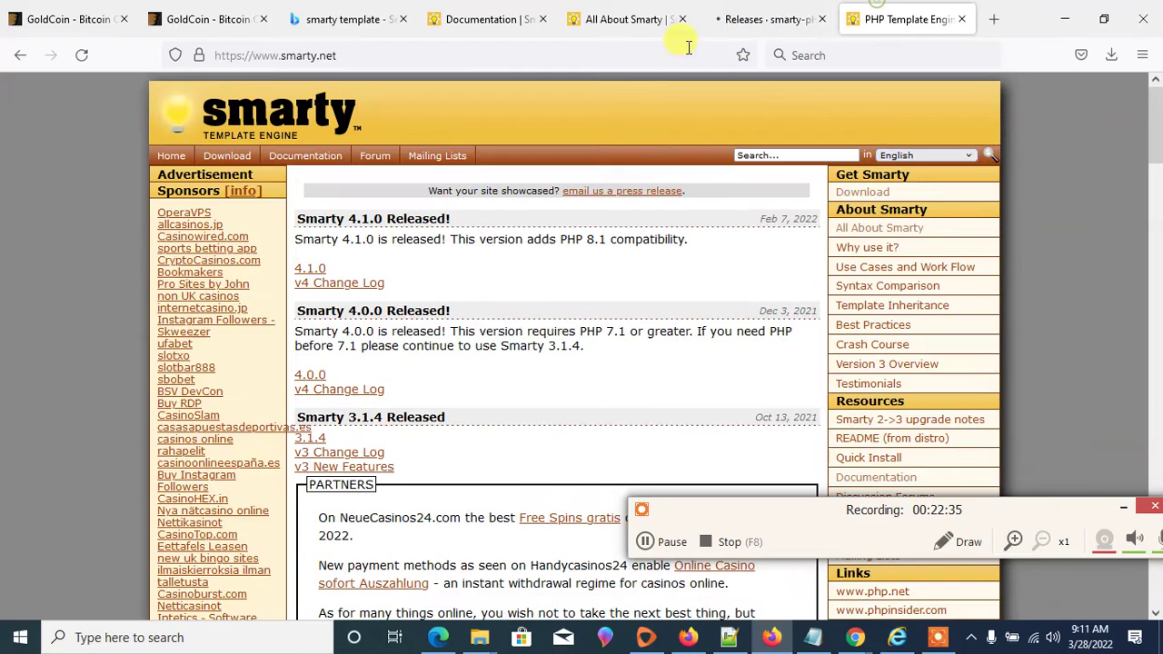
# - Search Bing for 'list local server' and open how2shout's '7 Best software' localhost article
pyautogui.click(675, 45)
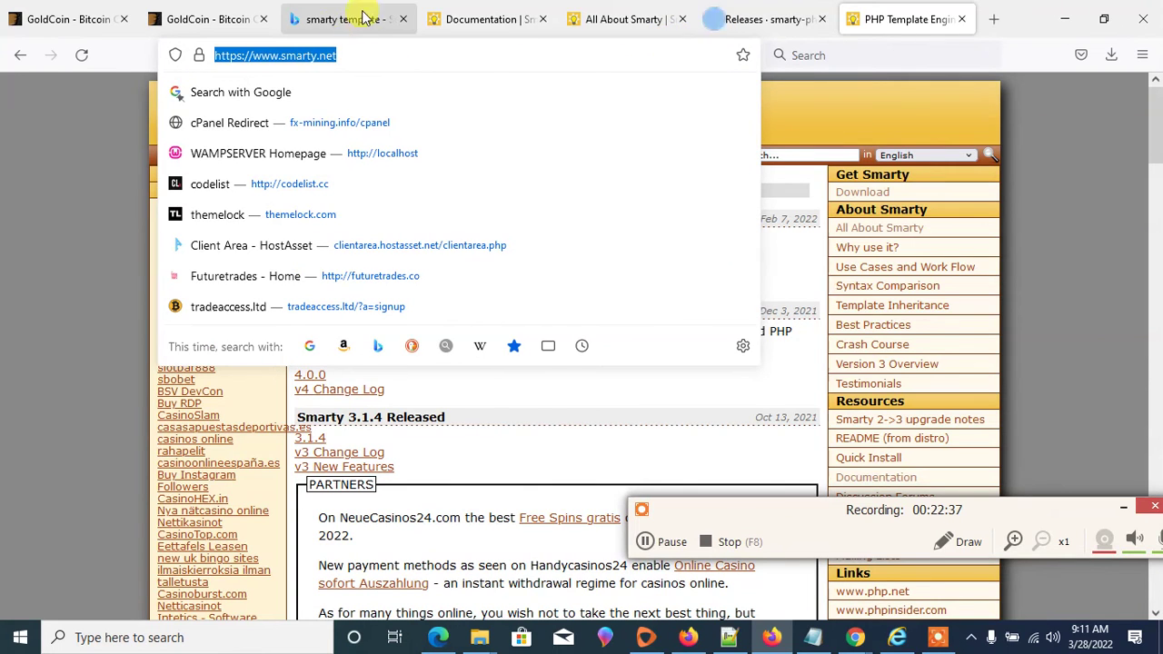
pyautogui.click(361, 17)
pyautogui.click(357, 51)
pyautogui.write('sxamp')
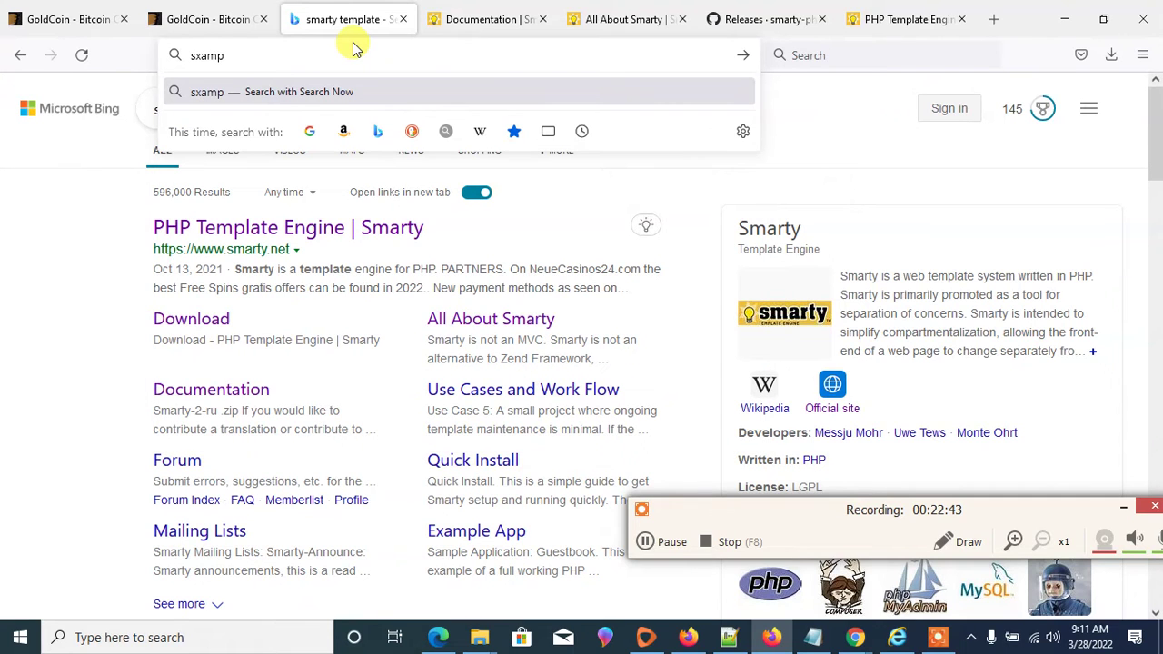
pyautogui.press('BackSpace')
pyautogui.press('BackSpace')
pyautogui.press('BackSpace')
pyautogui.press('BackSpace')
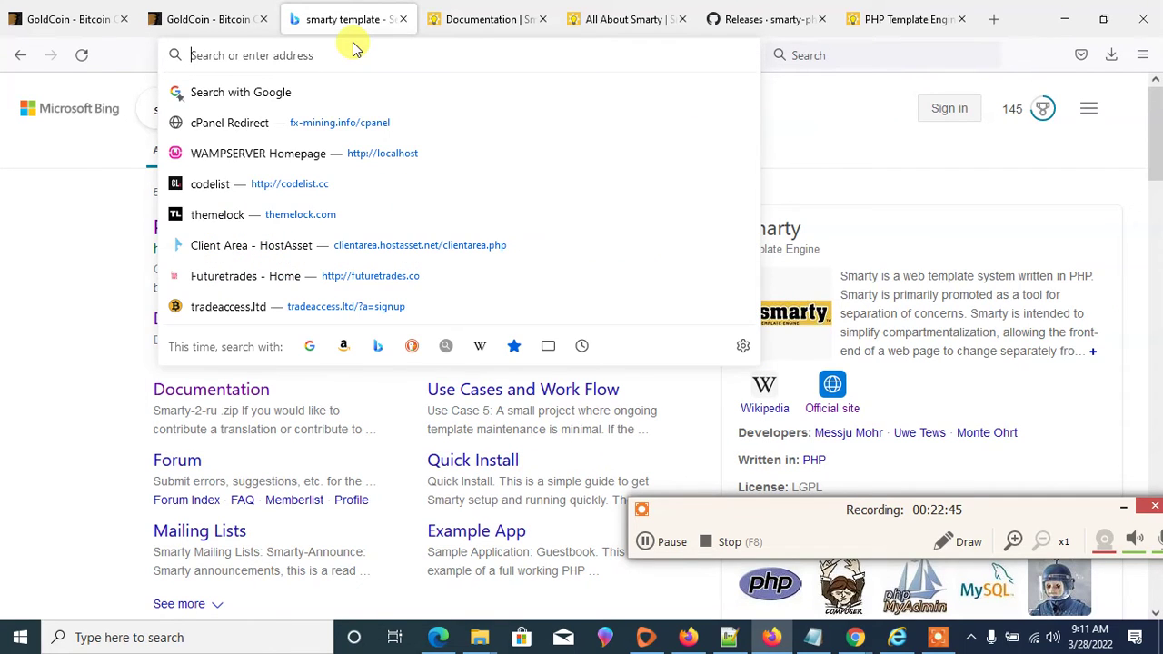
pyautogui.write('list')
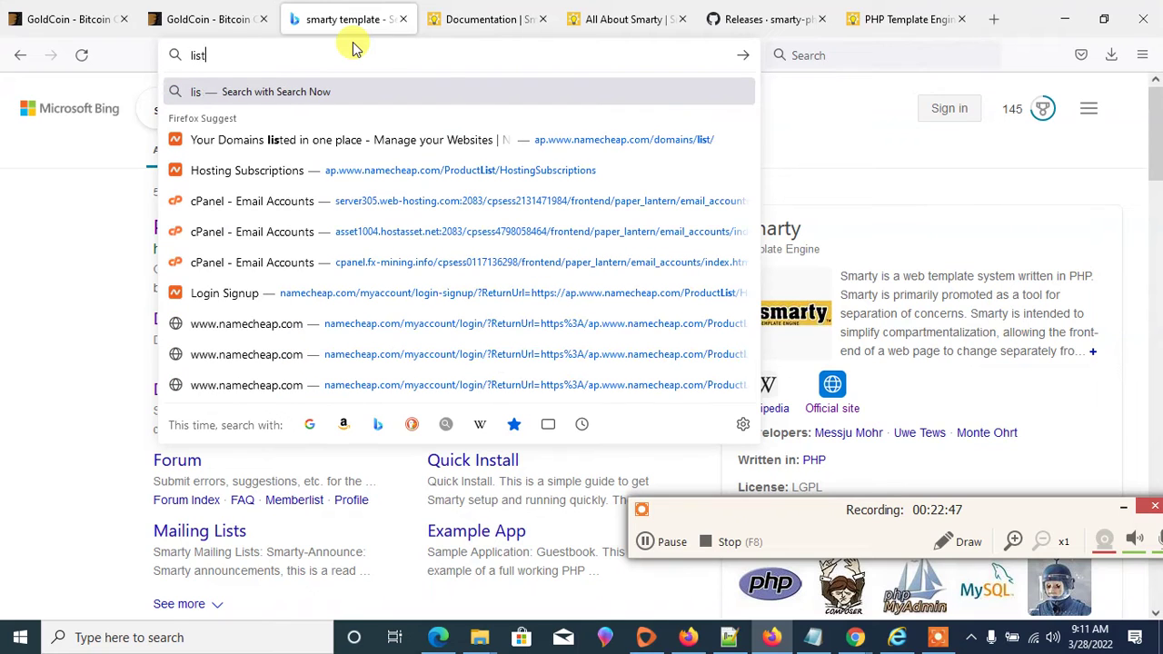
pyautogui.write(' local serv')
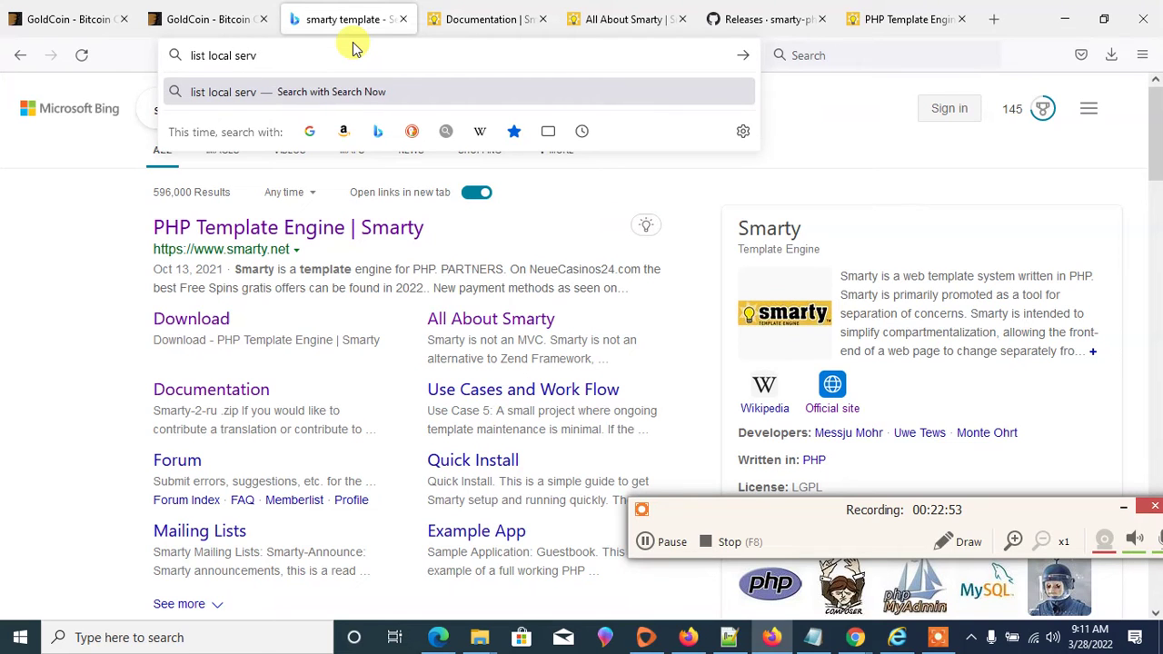
pyautogui.press('Return')
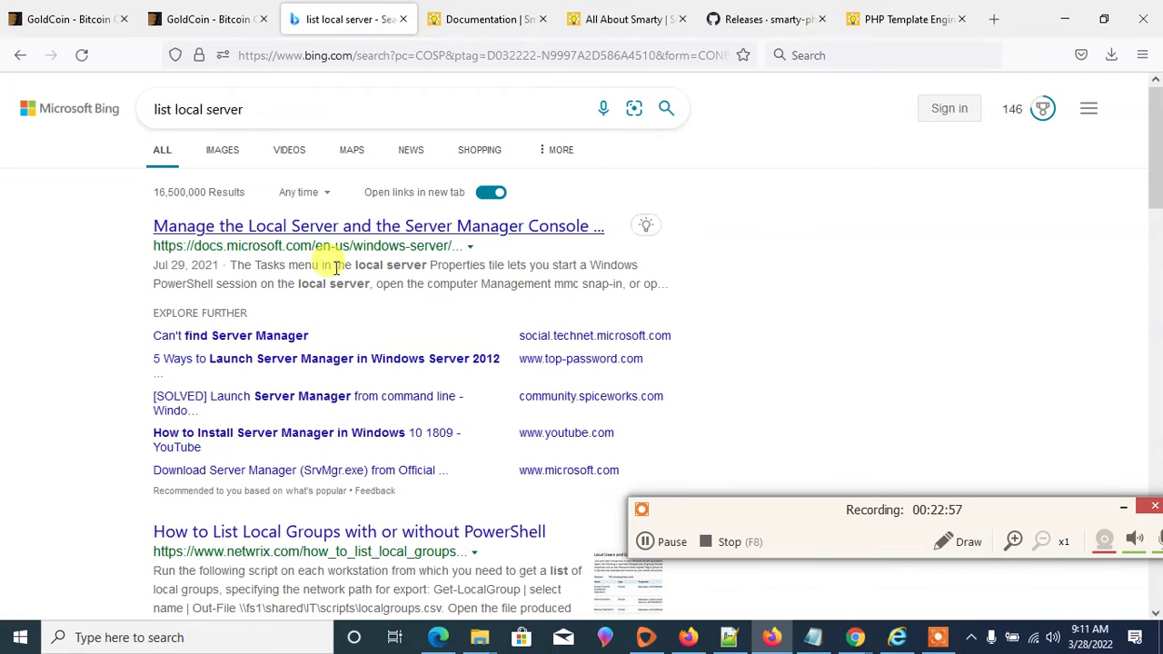
pyautogui.scroll(-3, 336, 266)
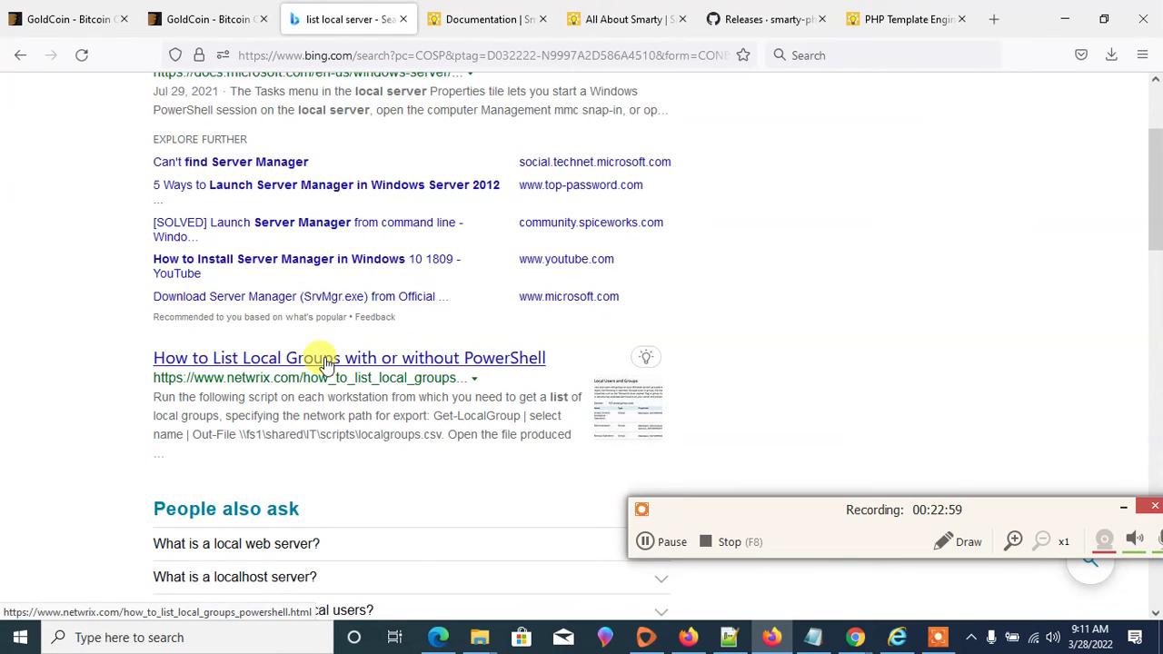
pyautogui.scroll(-5, 326, 364)
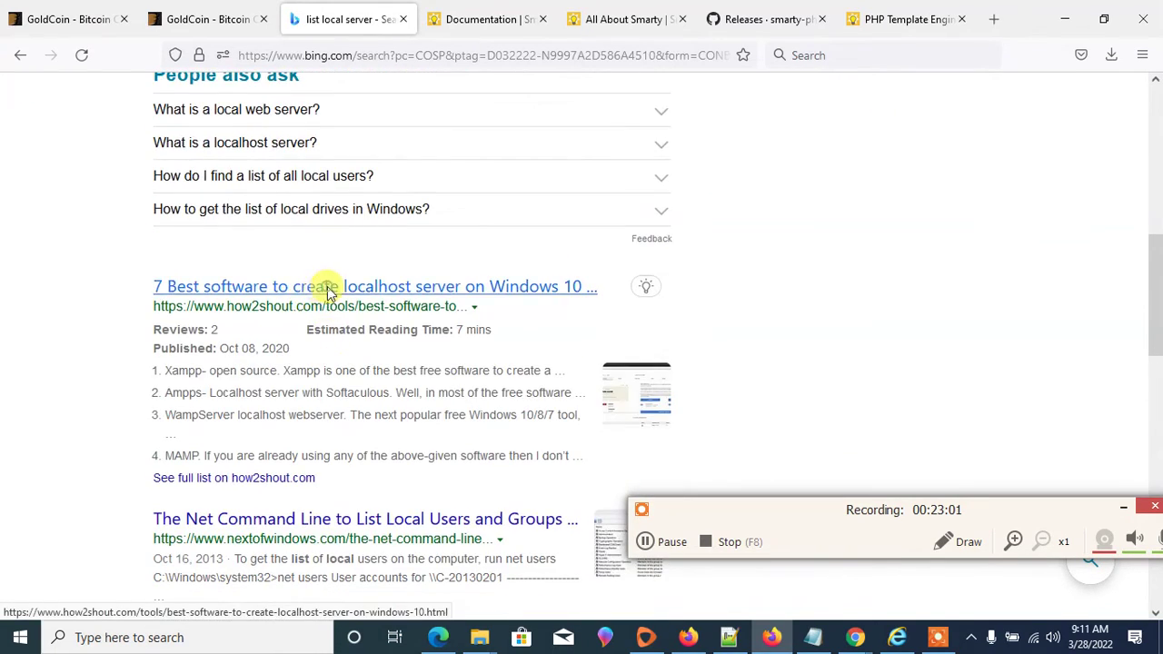
pyautogui.click(327, 289)
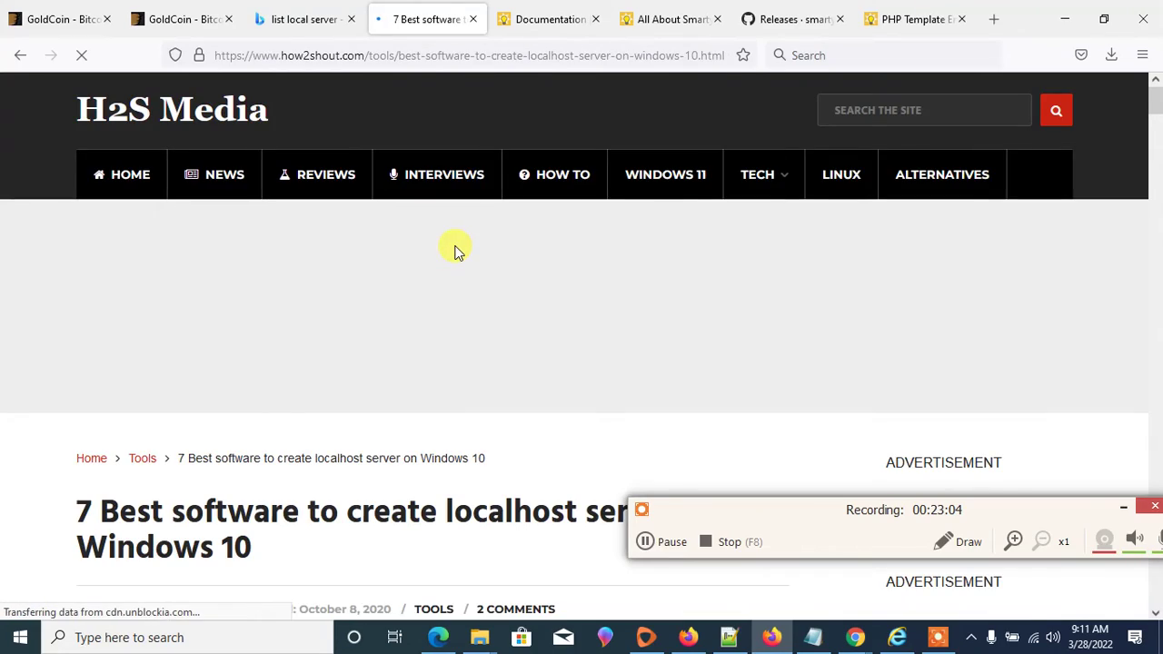
# - Scroll through the localhost server article, highlighting the 'Xampp- open source' heading
pyautogui.scroll(-12, 454, 247)
pyautogui.scroll(-4, 461, 221)
pyautogui.moveTo(342, 221); pyautogui.dragTo(98, 221)
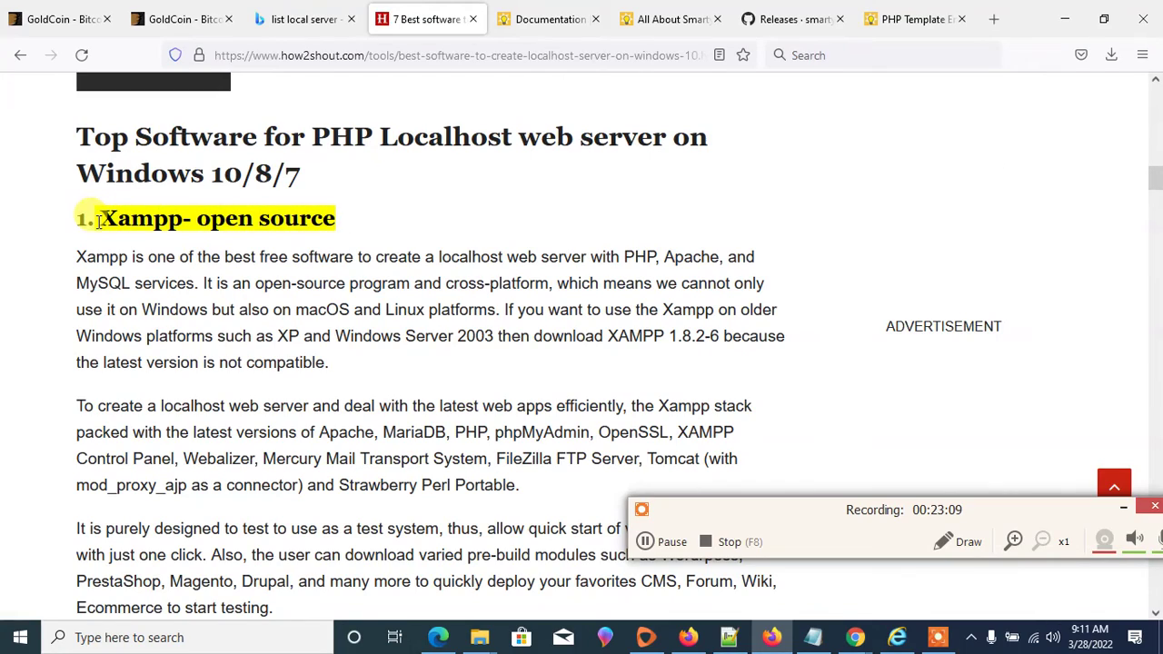
pyautogui.scroll(-2, 376, 188)
pyautogui.scroll(3, 376, 187)
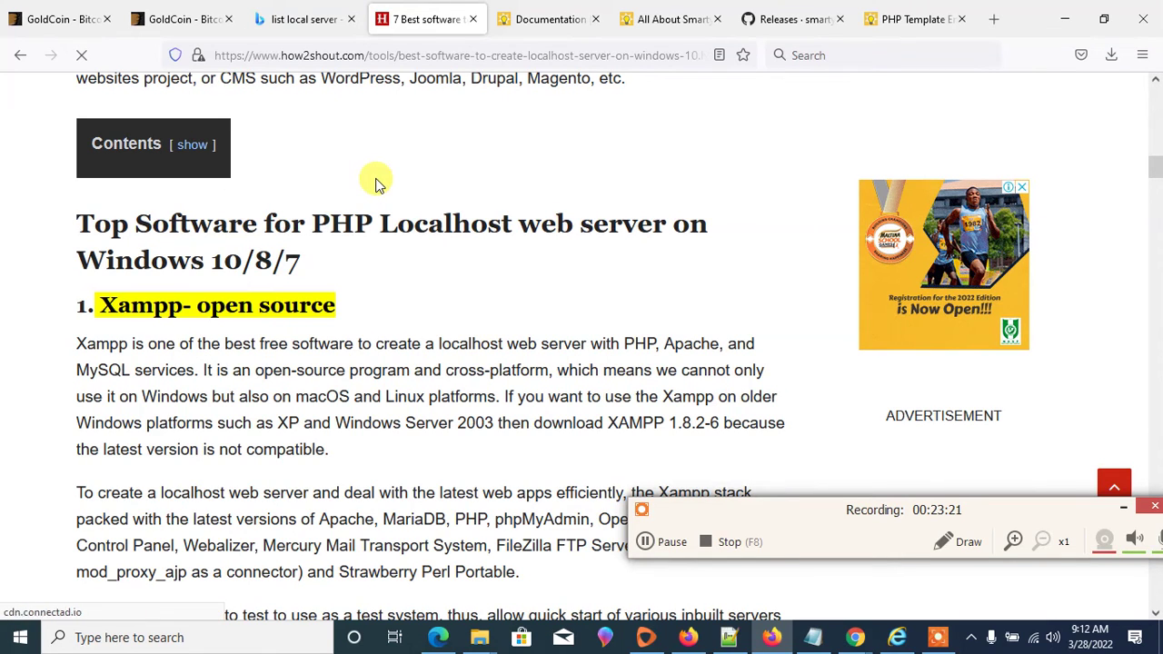
pyautogui.scroll(-1, 379, 188)
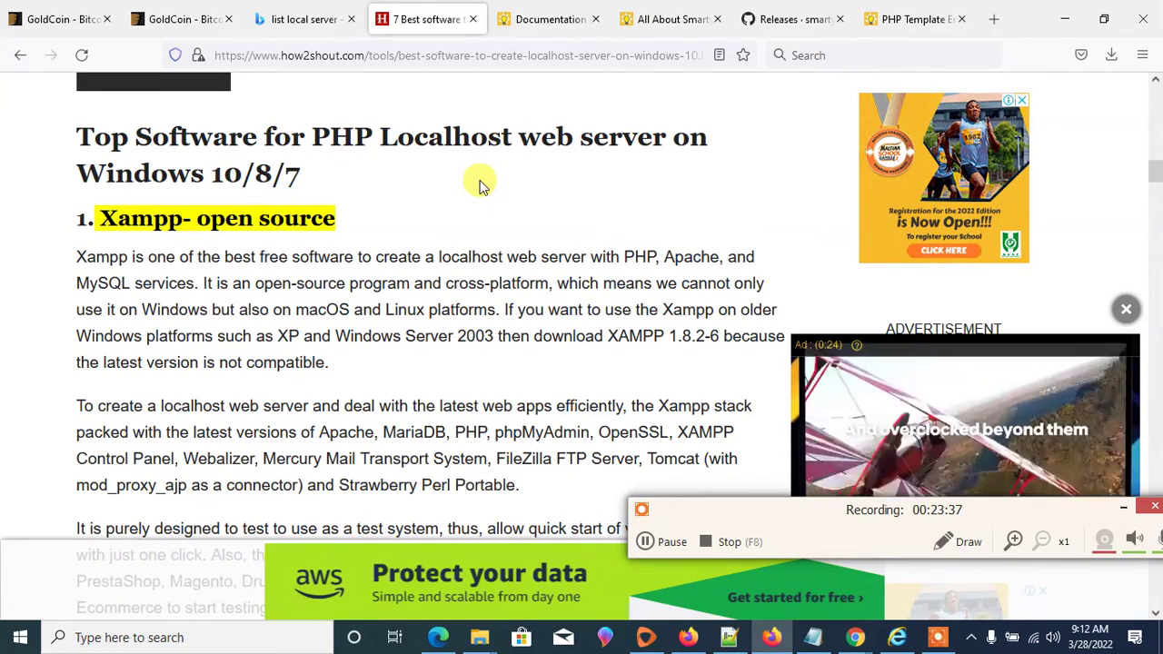
pyautogui.scroll(-3, 481, 187)
pyautogui.scroll(-3, 479, 193)
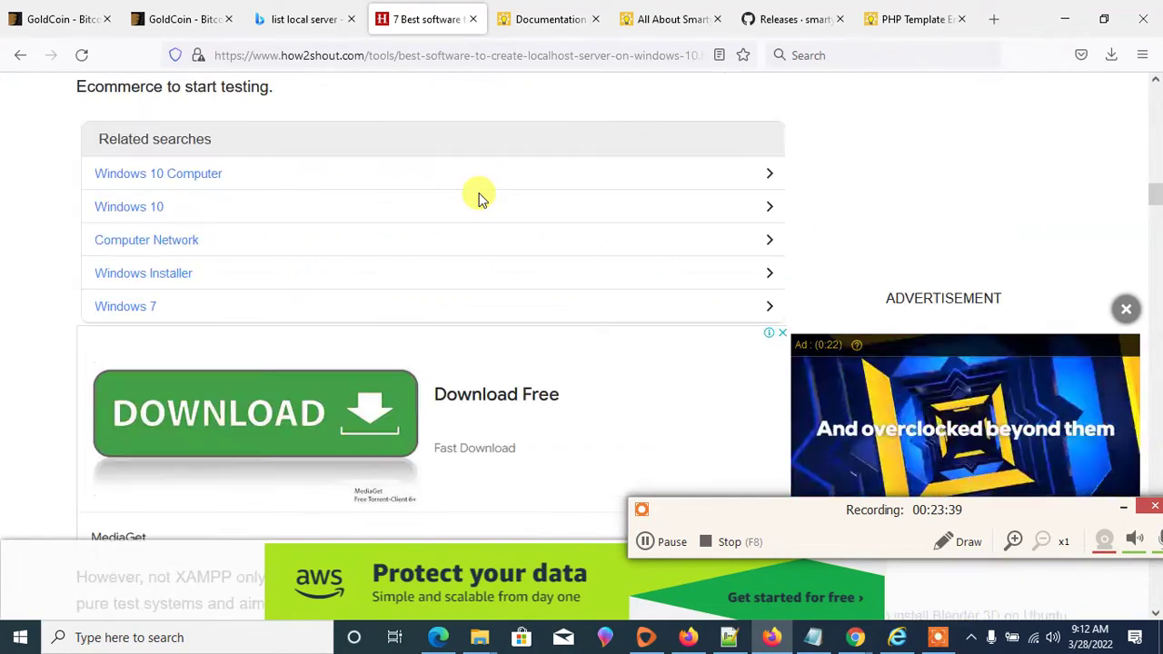
pyautogui.scroll(-3, 478, 193)
pyautogui.scroll(-3, 479, 193)
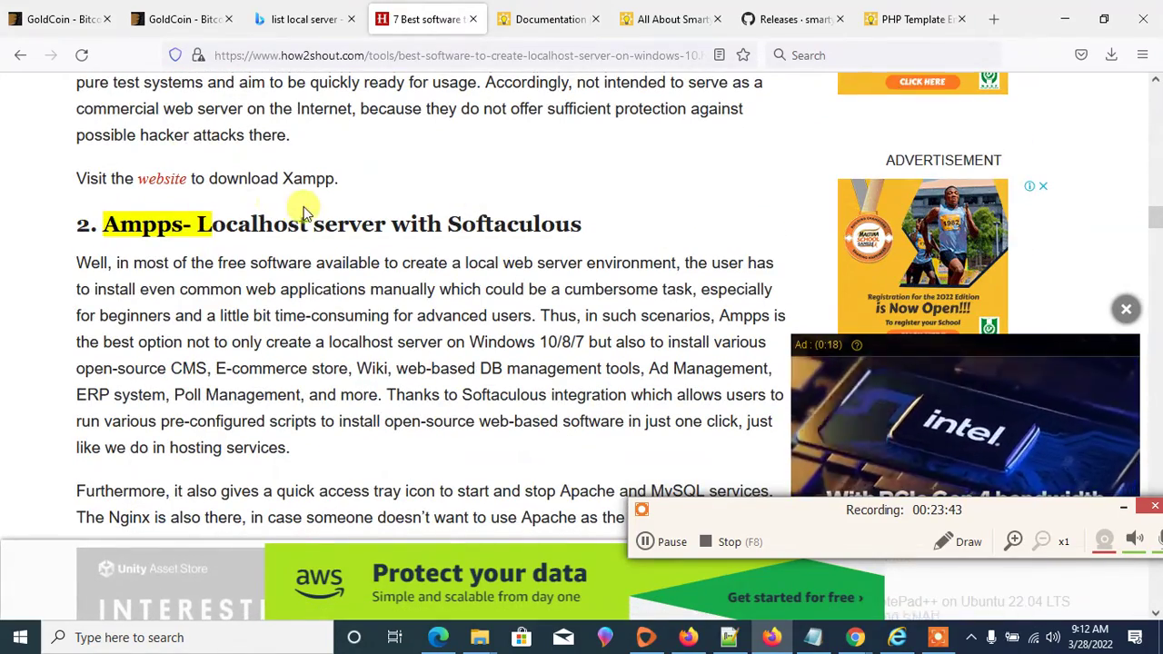
pyautogui.scroll(-6, 303, 206)
pyautogui.scroll(-8, 304, 211)
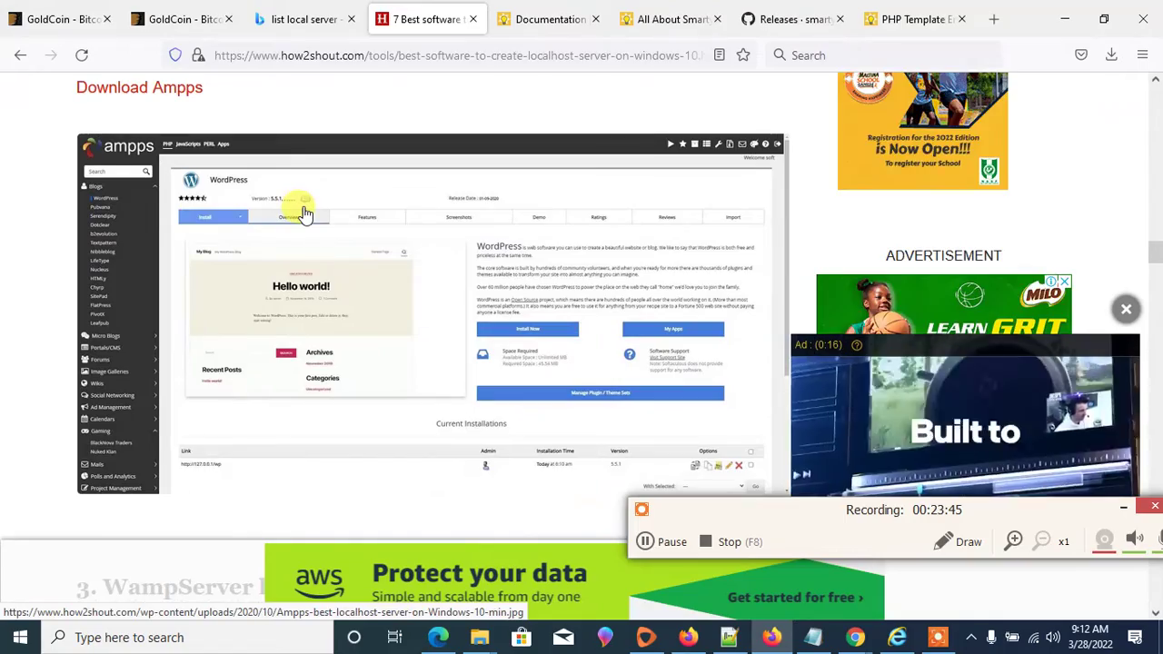
pyautogui.scroll(3, 304, 211)
pyautogui.scroll(-5, 304, 211)
pyautogui.scroll(-9, 304, 212)
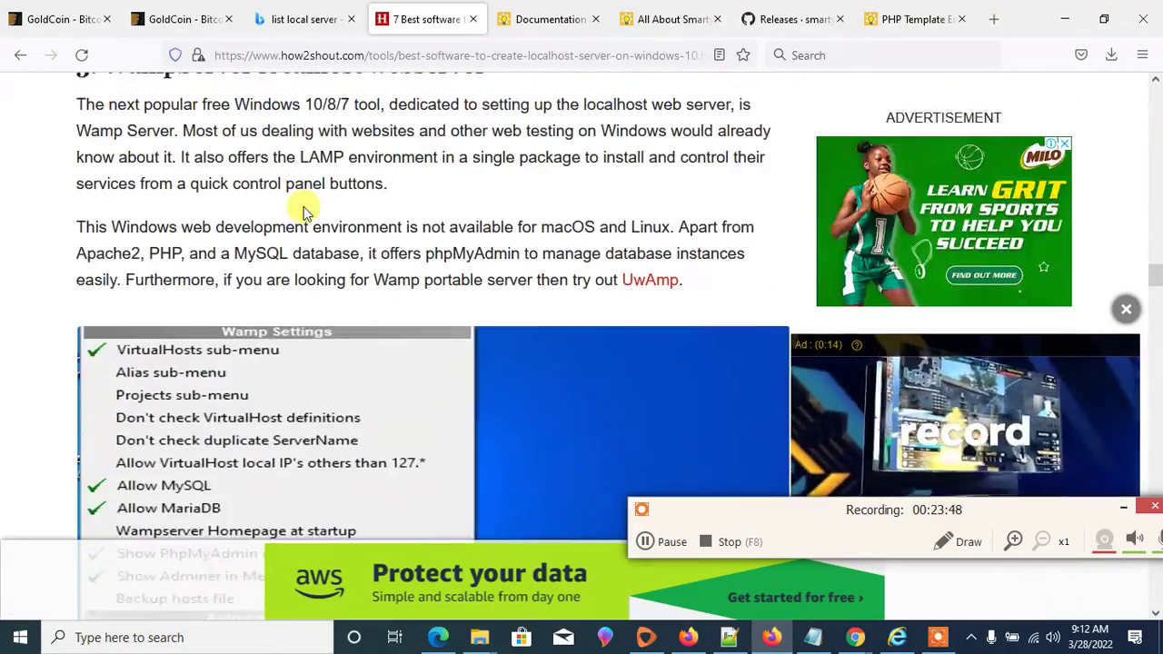
pyautogui.scroll(4, 202, 201)
# - Highlight the WampServer localhost webserver heading and scroll back up the article
pyautogui.moveTo(102, 232); pyautogui.dragTo(534, 246)
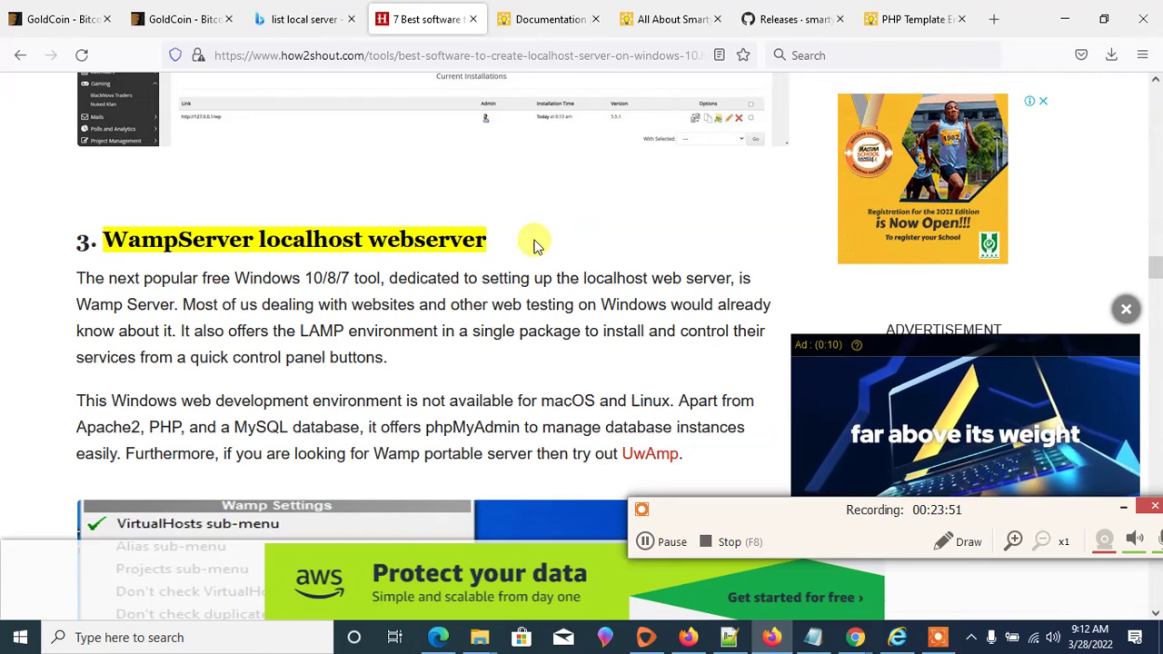
pyautogui.scroll(-3, 477, 241)
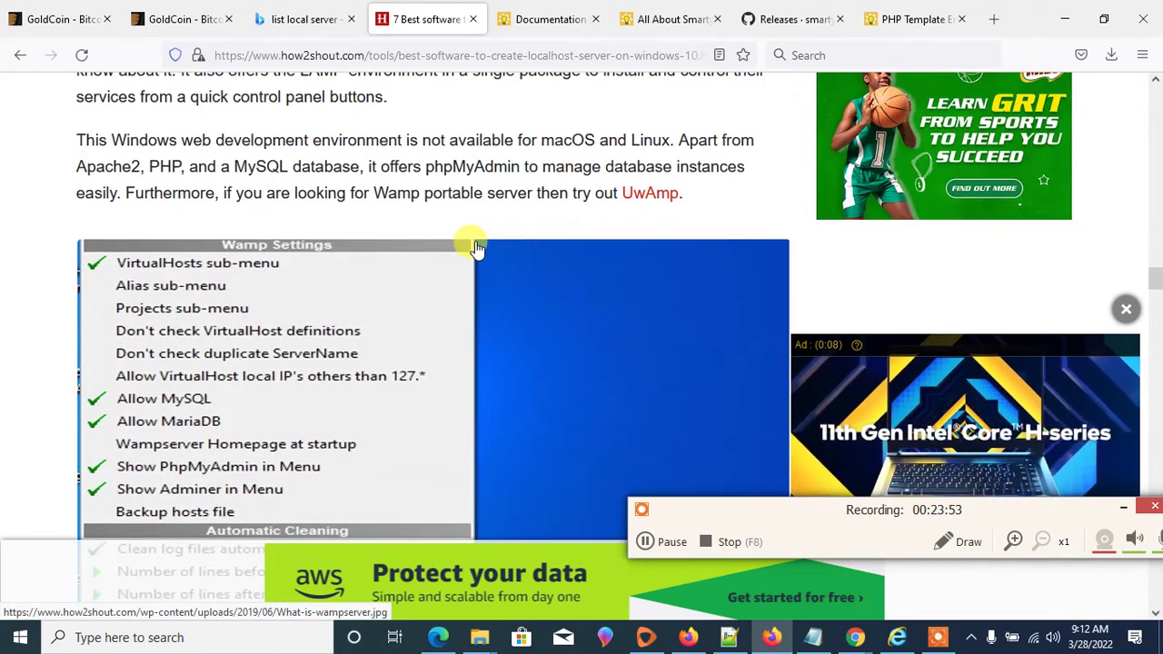
pyautogui.scroll(3, 476, 245)
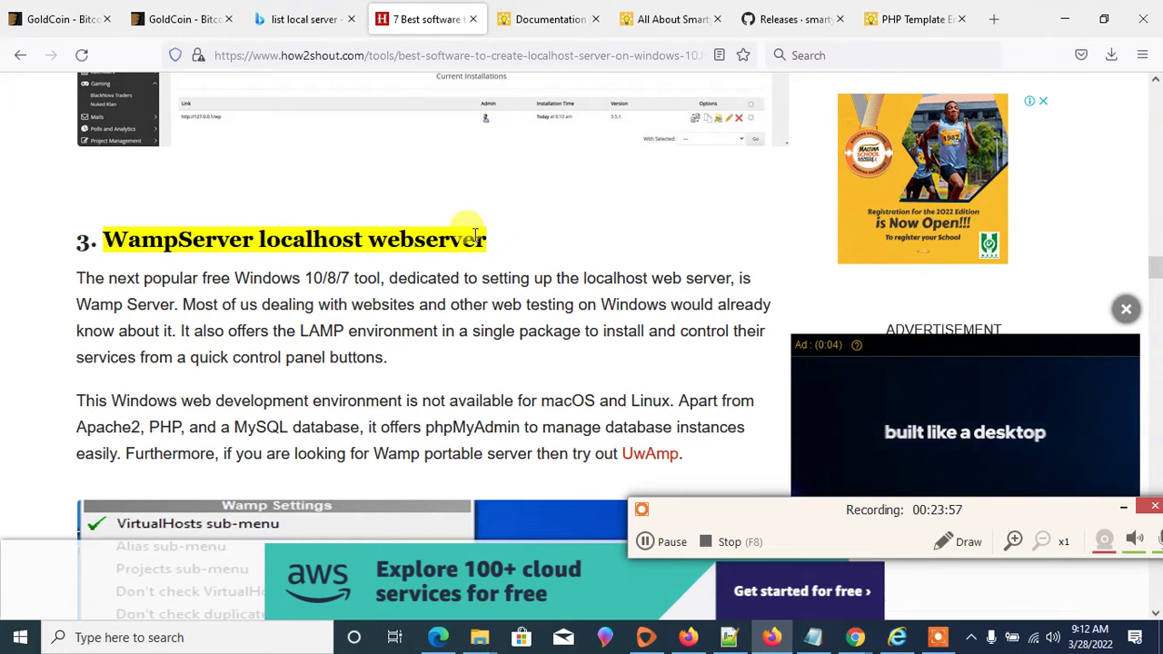
pyautogui.scroll(-3, 474, 238)
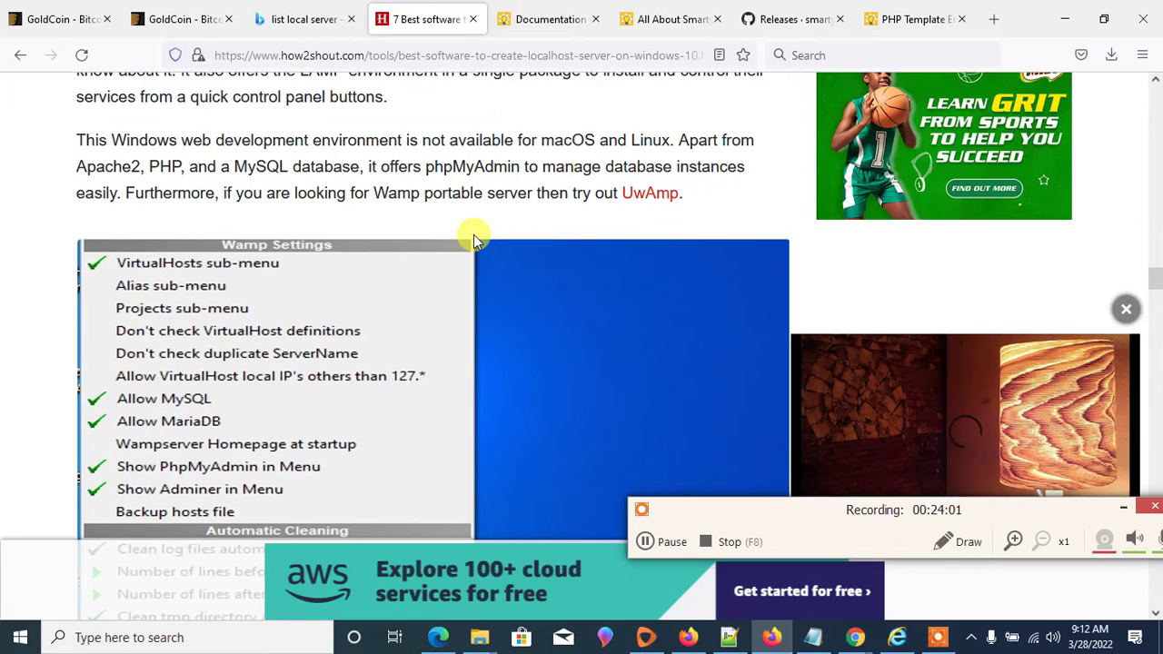
pyautogui.scroll(-7, 473, 237)
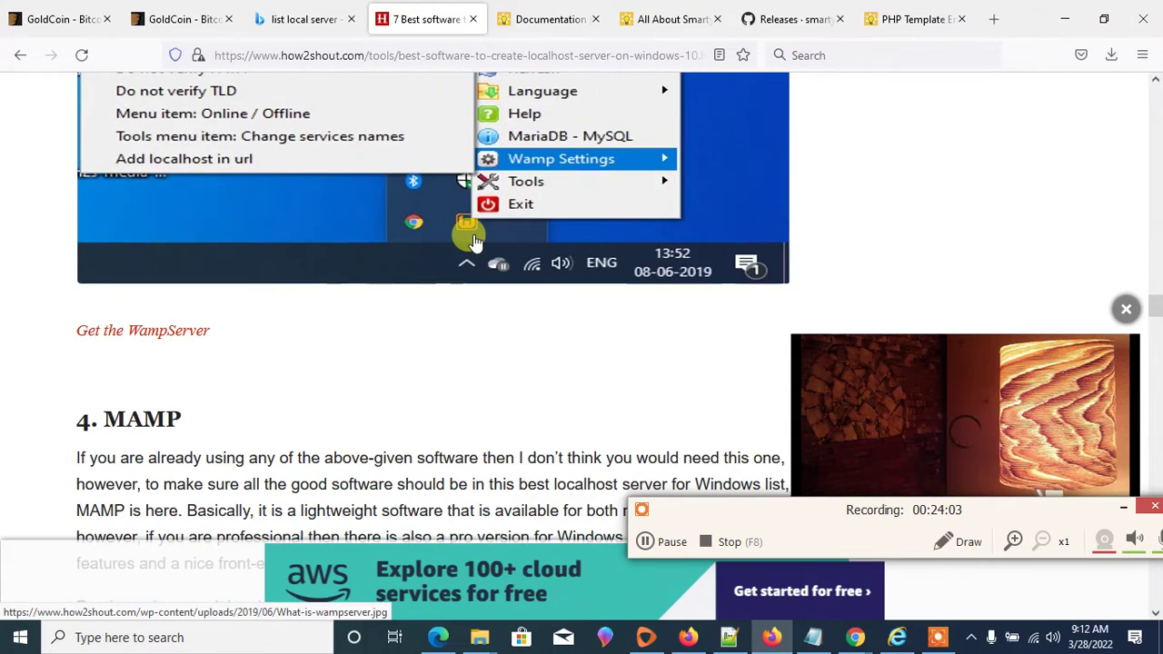
pyautogui.scroll(-2, 473, 238)
pyautogui.scroll(-10, 474, 238)
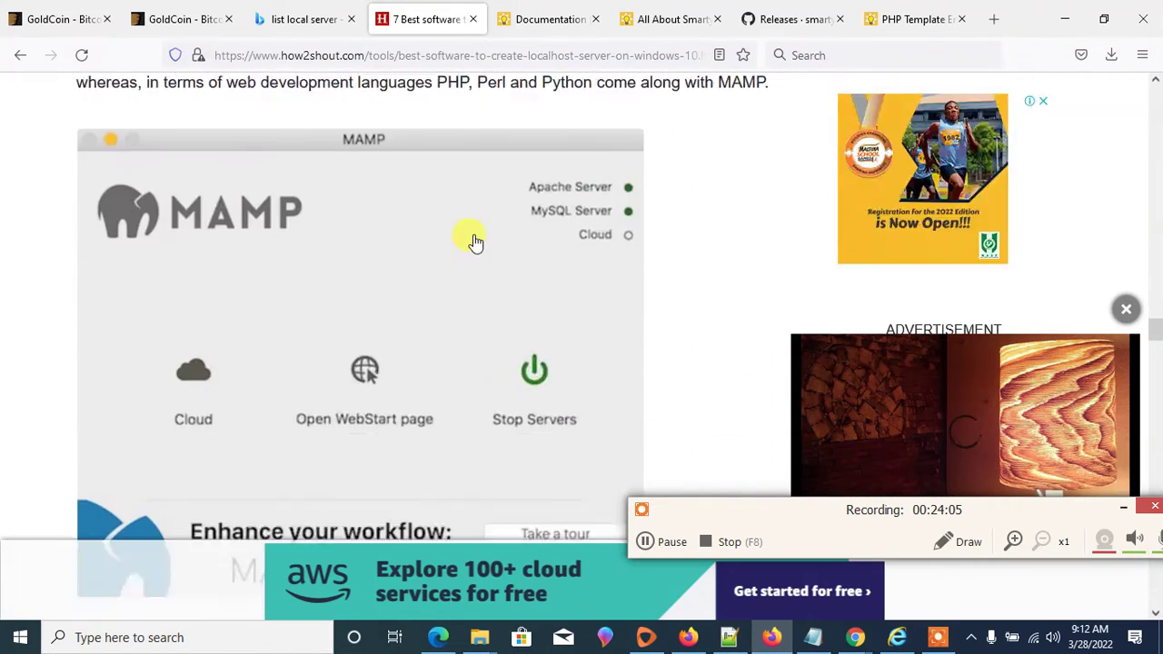
pyautogui.scroll(-11, 473, 238)
pyautogui.scroll(-5, 471, 238)
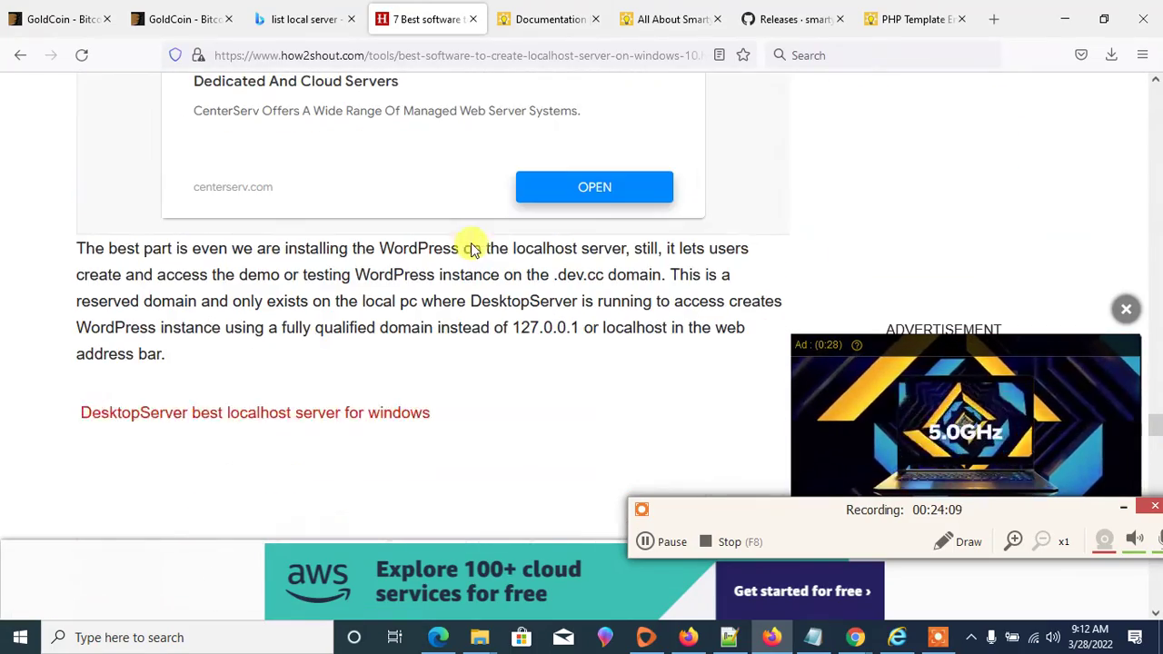
pyautogui.scroll(12, 496, 241)
pyautogui.scroll(8, 496, 245)
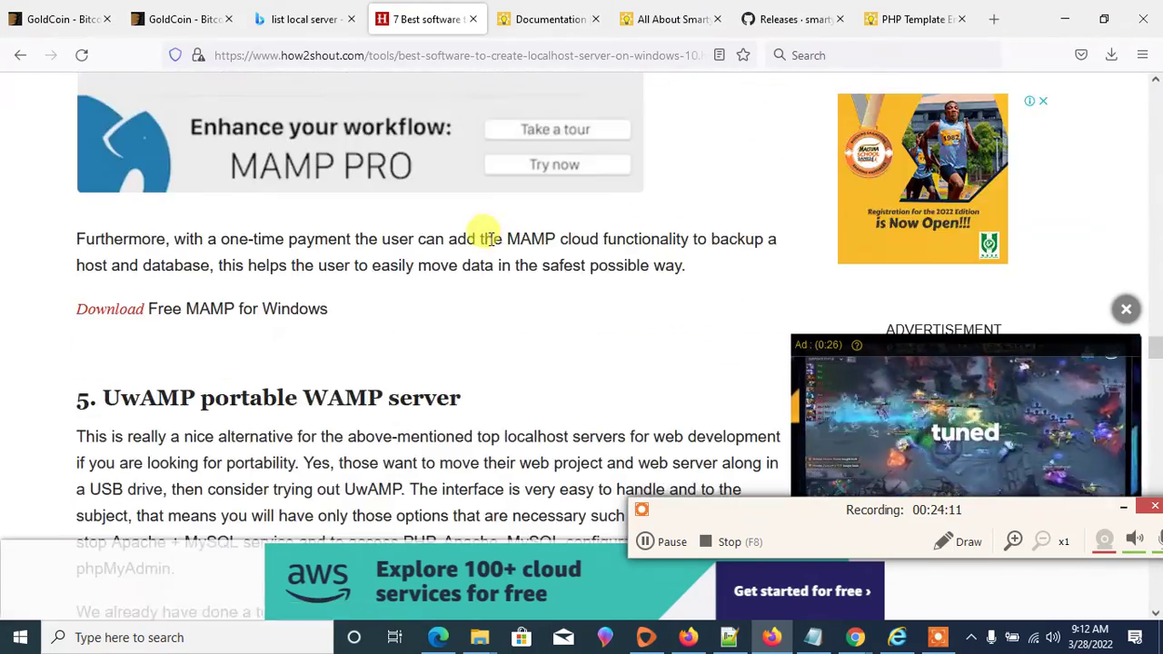
pyautogui.scroll(8, 500, 241)
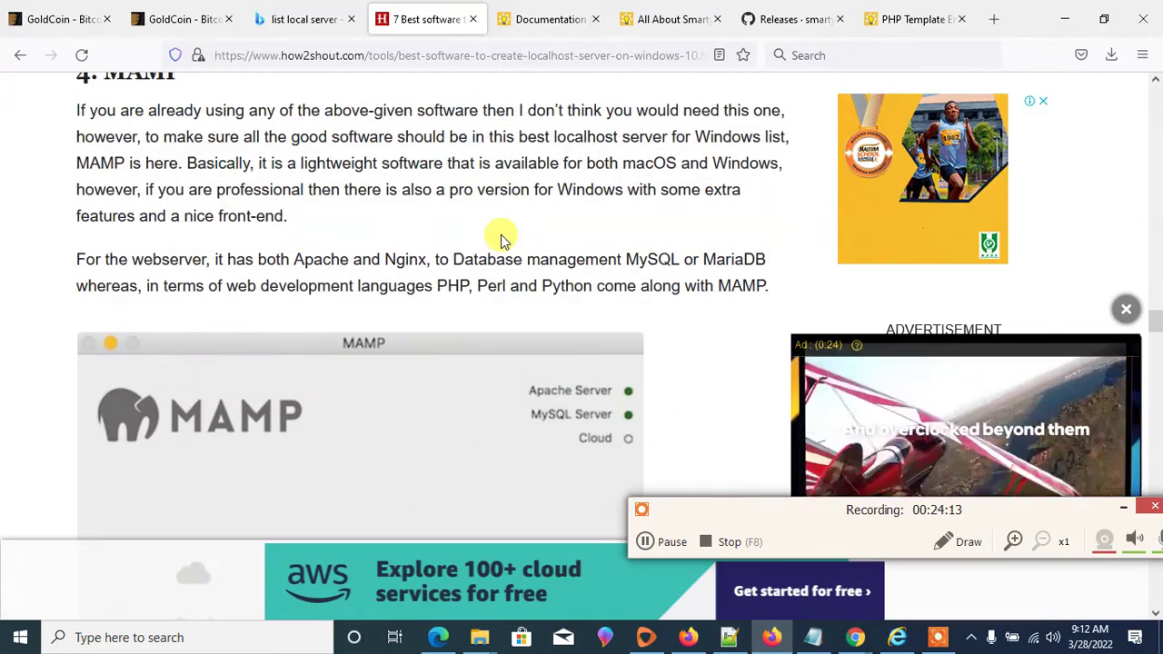
pyautogui.scroll(4, 499, 241)
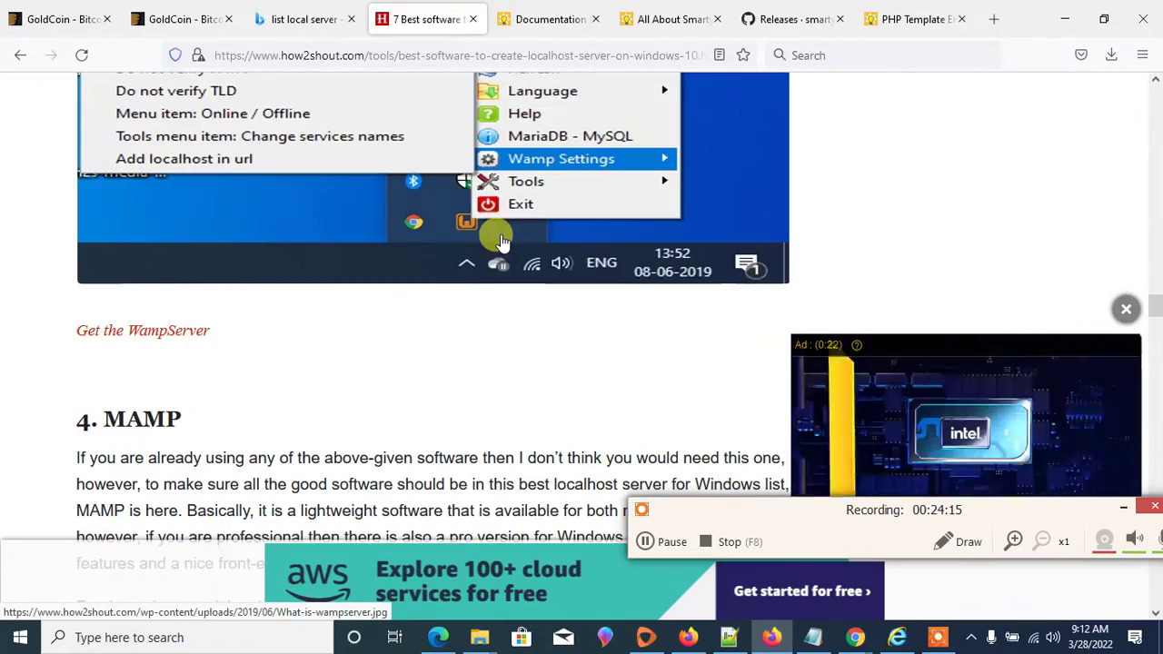
pyautogui.scroll(5, 500, 240)
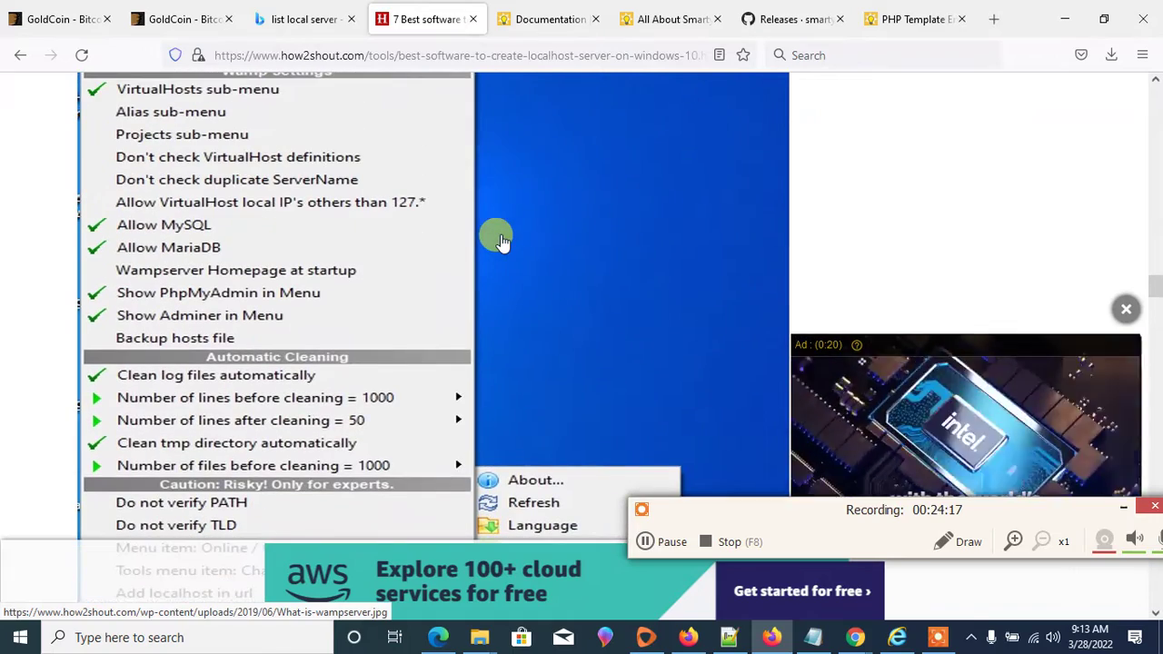
pyautogui.scroll(5, 500, 241)
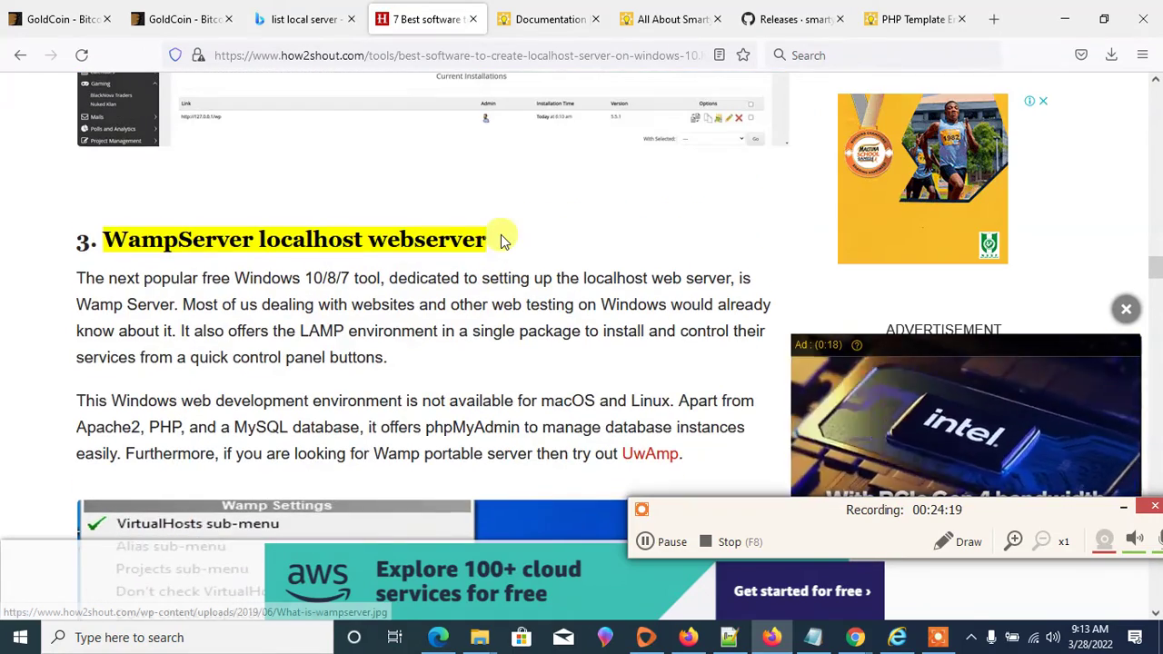
# - Highlight 'Wamp' and 'localhost or 127.0.0.1' near the article top, then reveal hidden tray icons
pyautogui.click(180, 234)
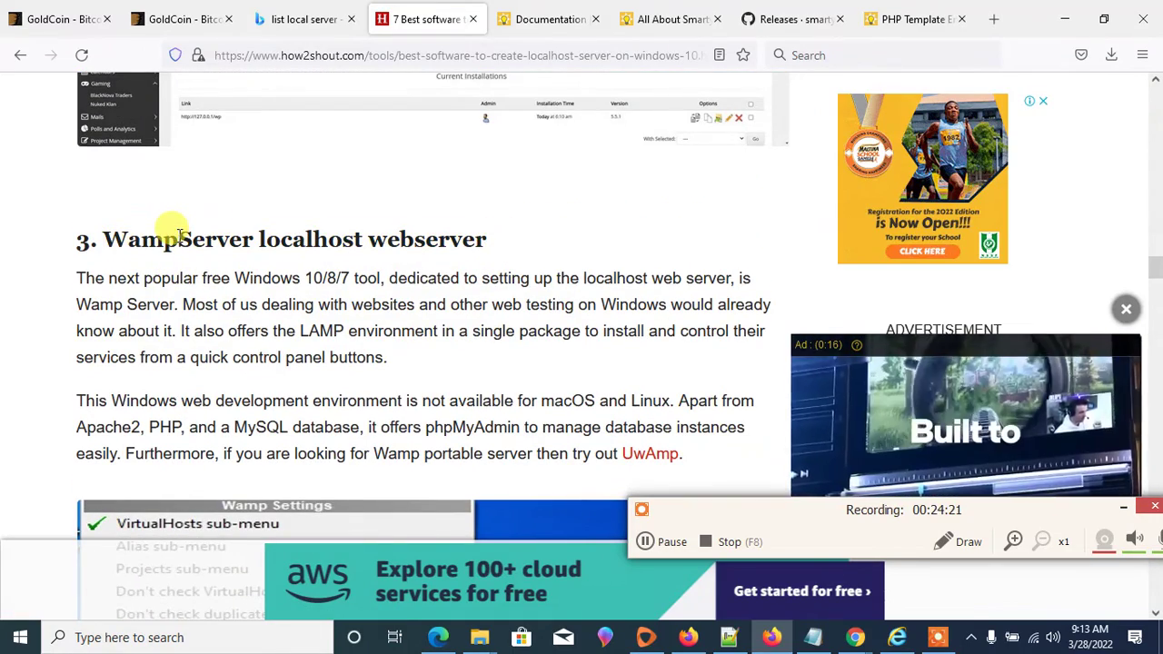
pyautogui.moveTo(159, 235); pyautogui.dragTo(103, 241)
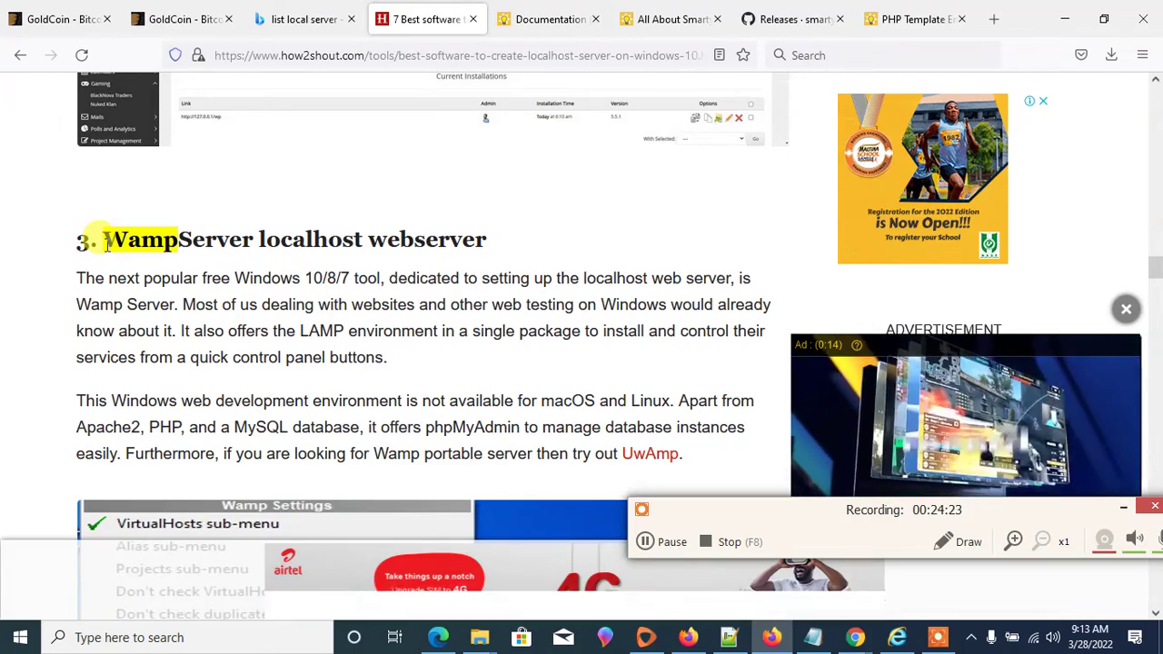
pyautogui.scroll(-8, 431, 197)
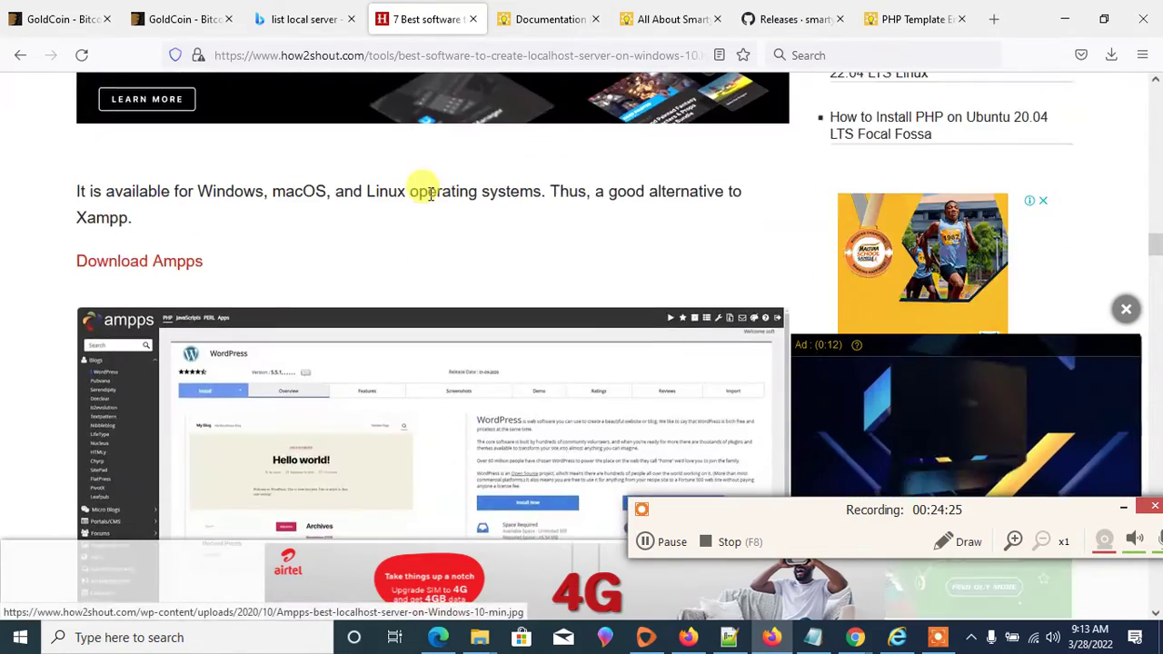
pyautogui.scroll(1, 418, 190)
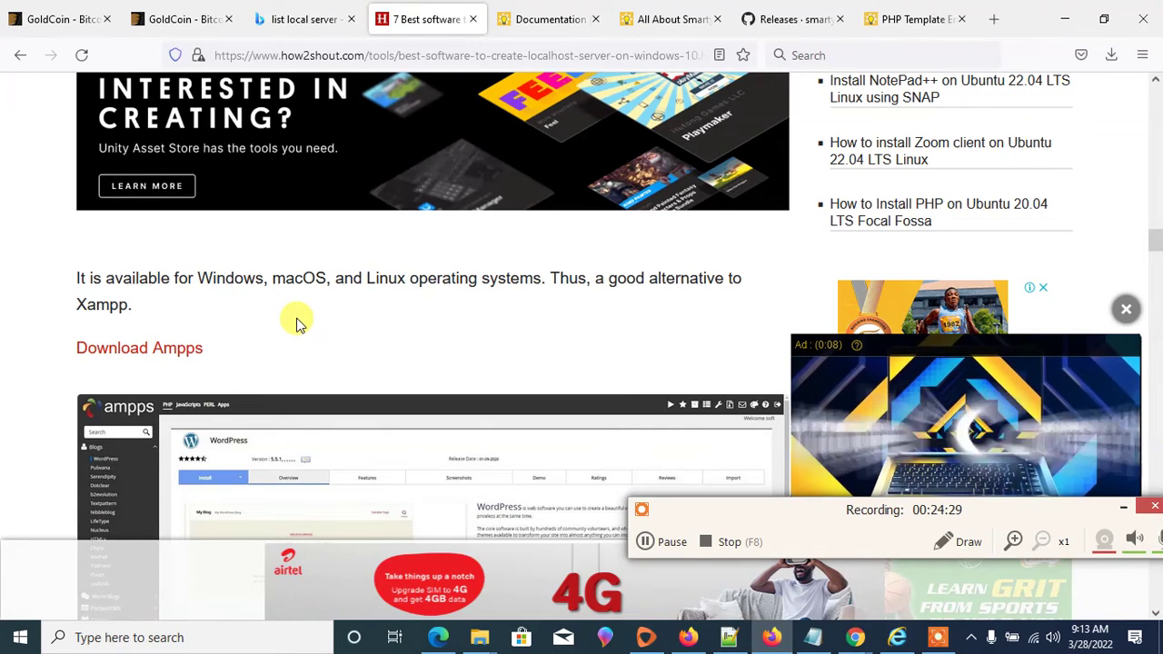
pyautogui.scroll(2, 336, 298)
pyautogui.scroll(-7, 340, 303)
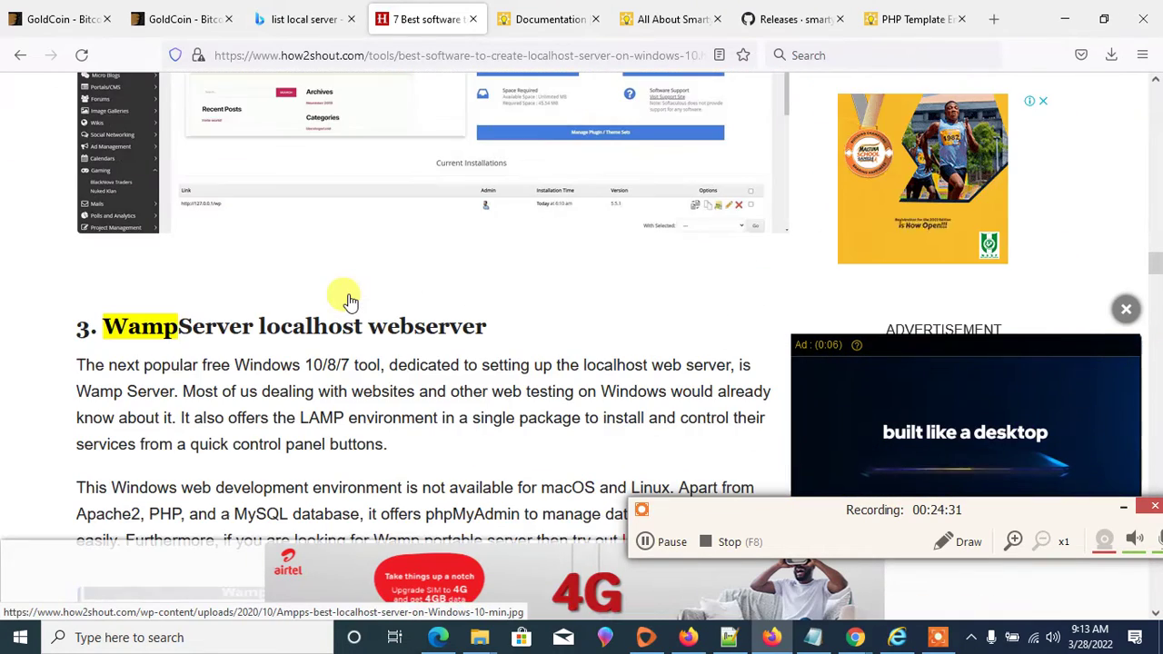
pyautogui.scroll(-3, 351, 301)
pyautogui.scroll(12, 351, 301)
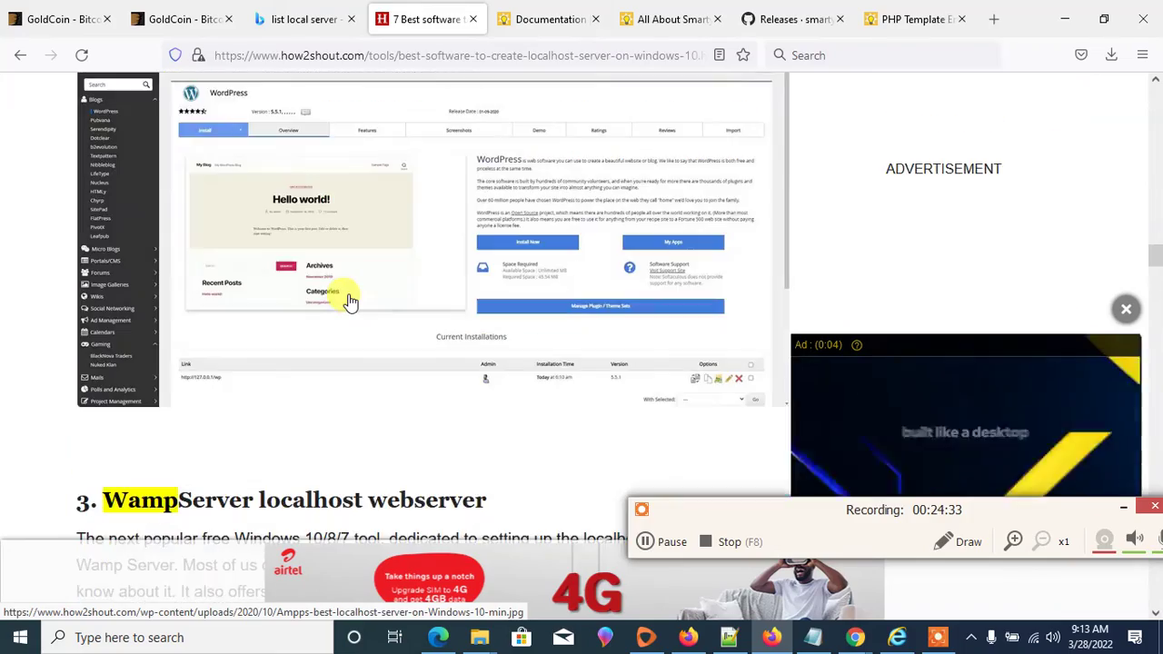
pyautogui.scroll(12, 351, 301)
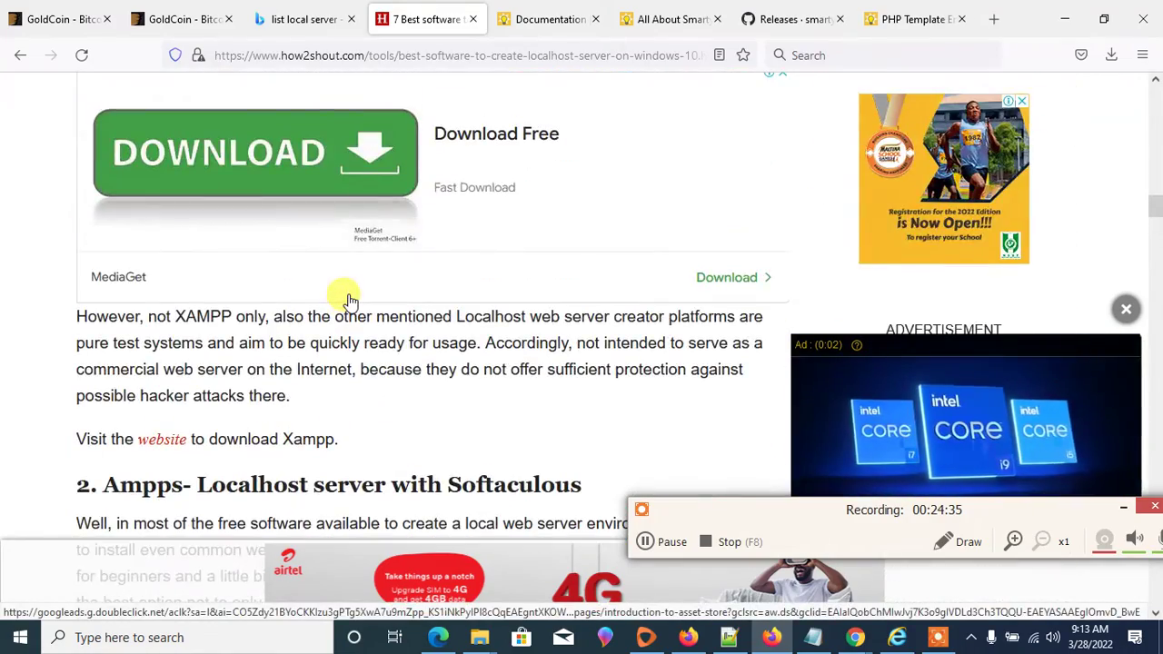
pyautogui.scroll(1, 351, 301)
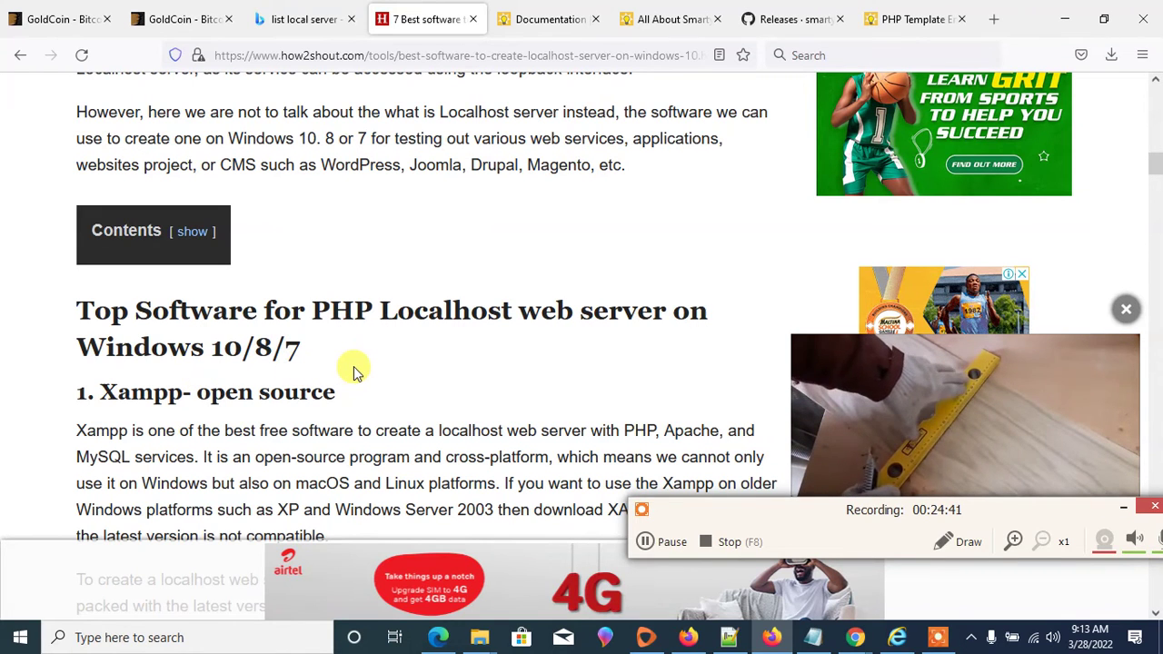
pyautogui.scroll(2, 354, 372)
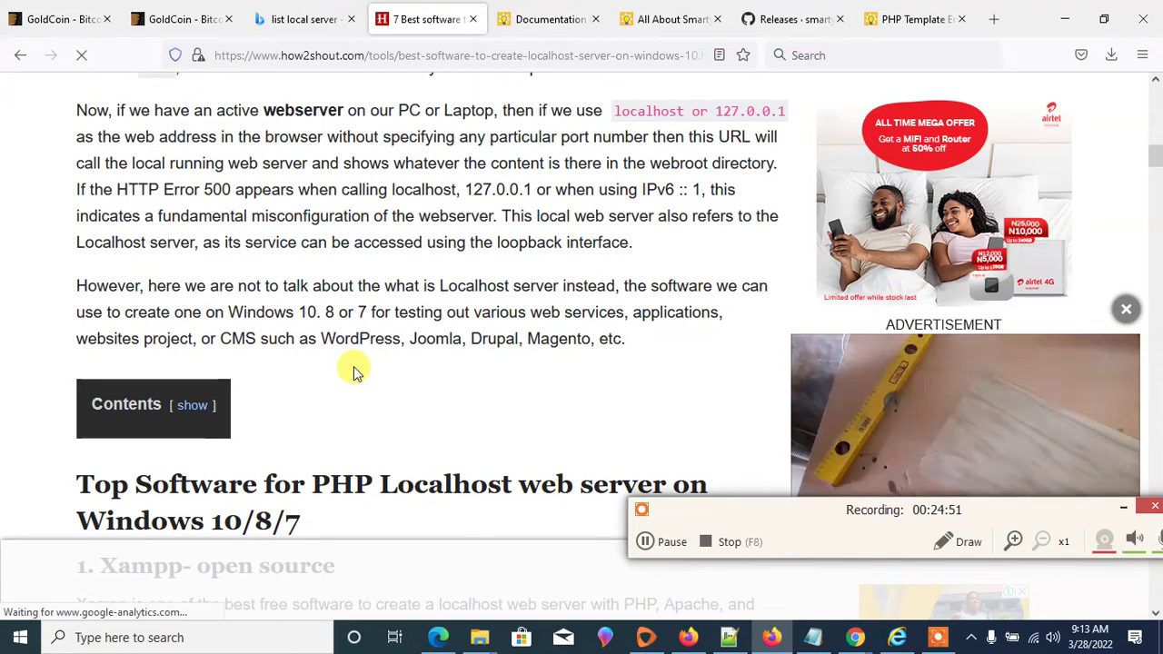
pyautogui.moveTo(785, 107); pyautogui.dragTo(612, 110)
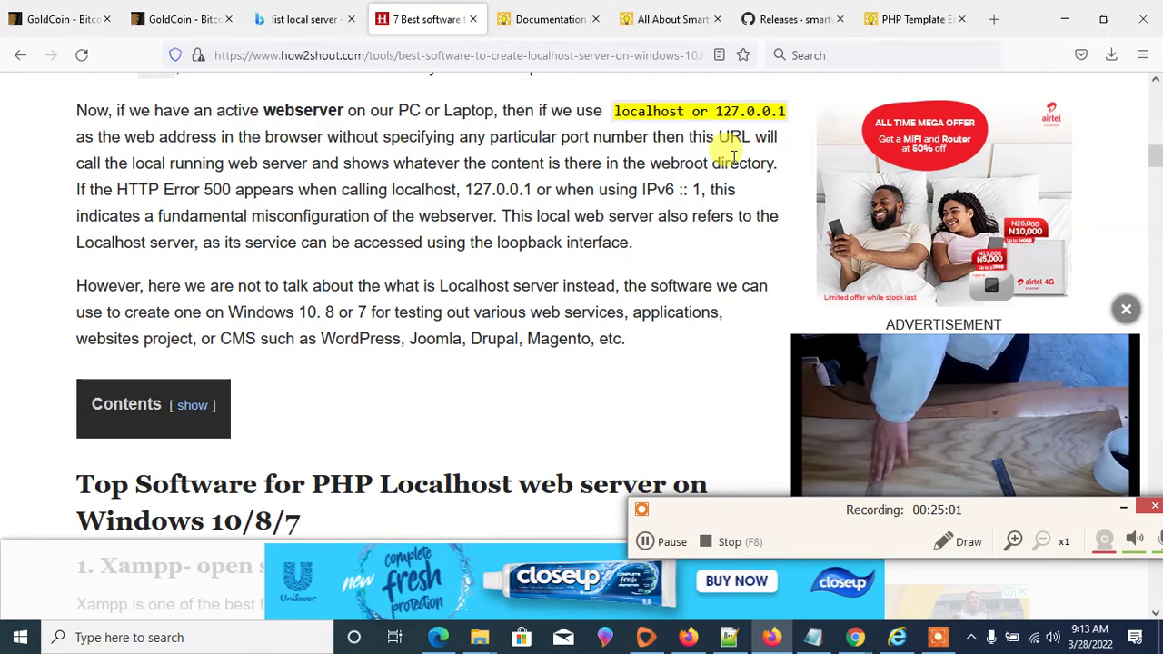
pyautogui.scroll(2, 600, 245)
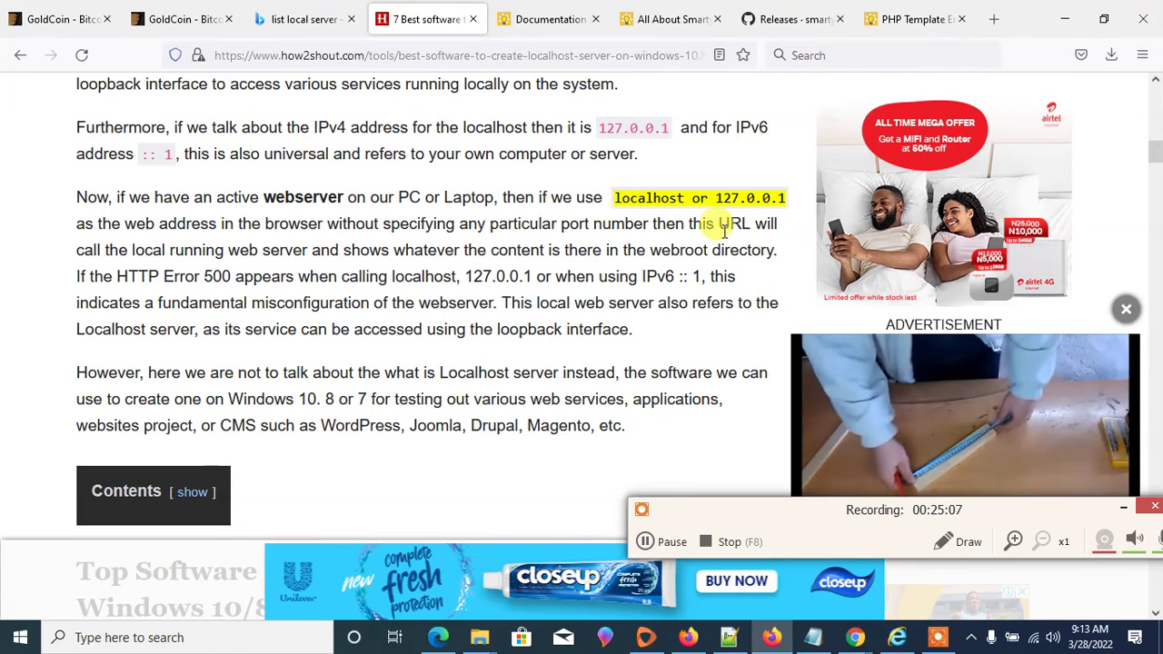
pyautogui.scroll(10, 700, 229)
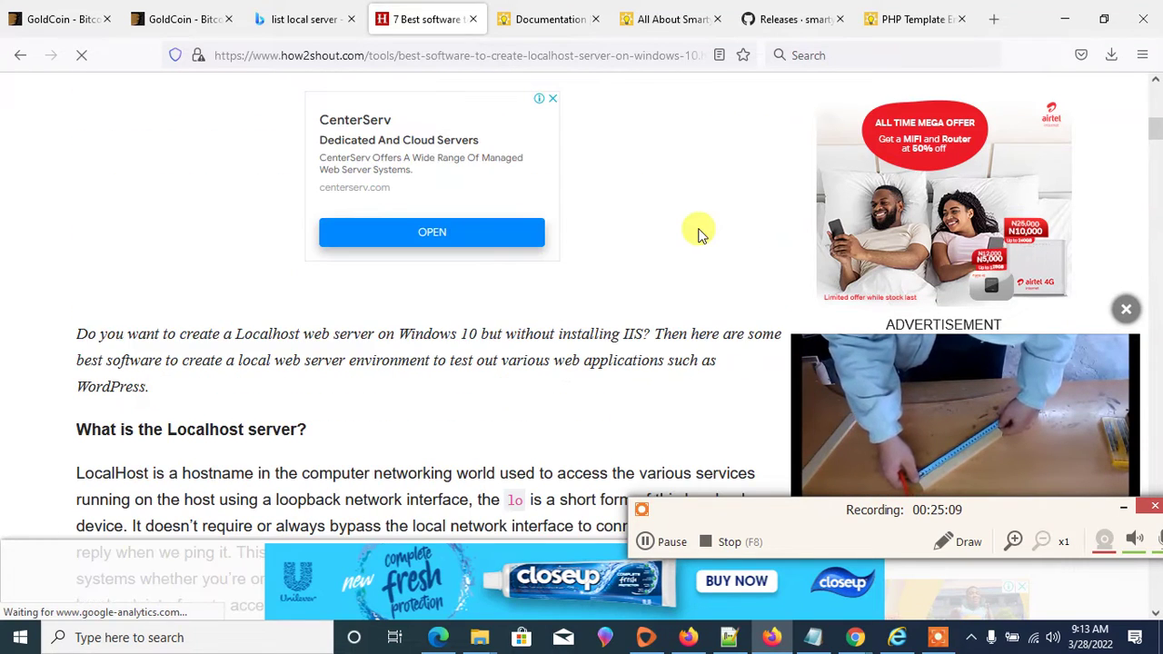
pyautogui.click(973, 637)
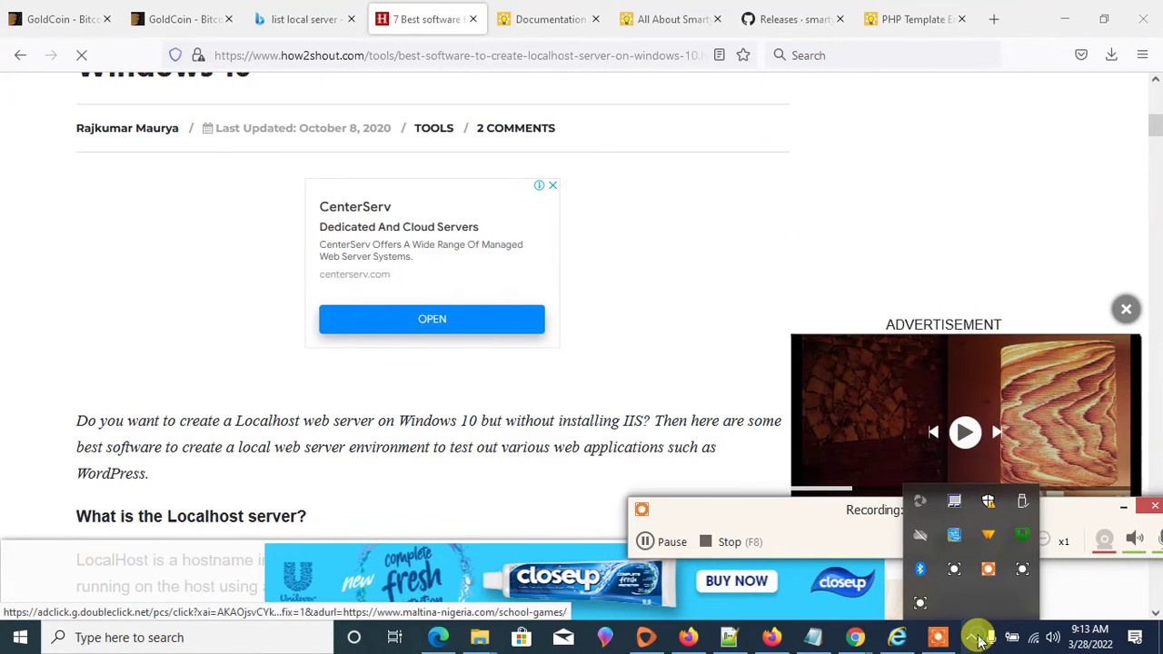
# - Switch WampServer's PHP version to 7.3.12
pyautogui.click(1025, 541)
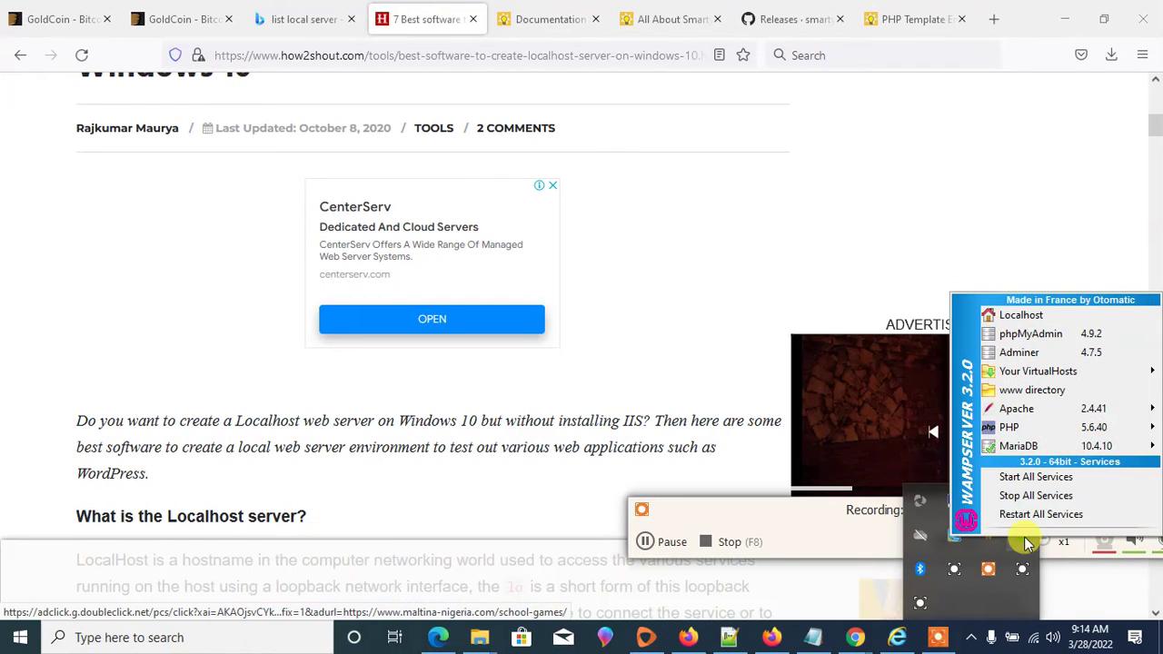
pyautogui.moveTo(1088, 429)
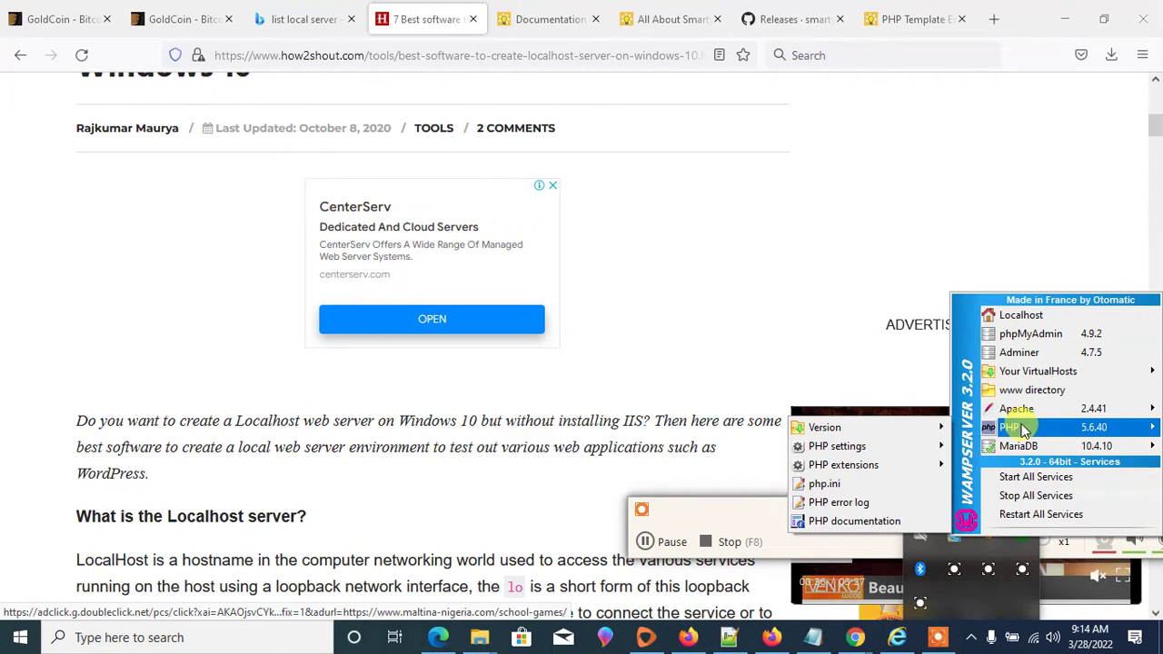
pyautogui.moveTo(920, 432)
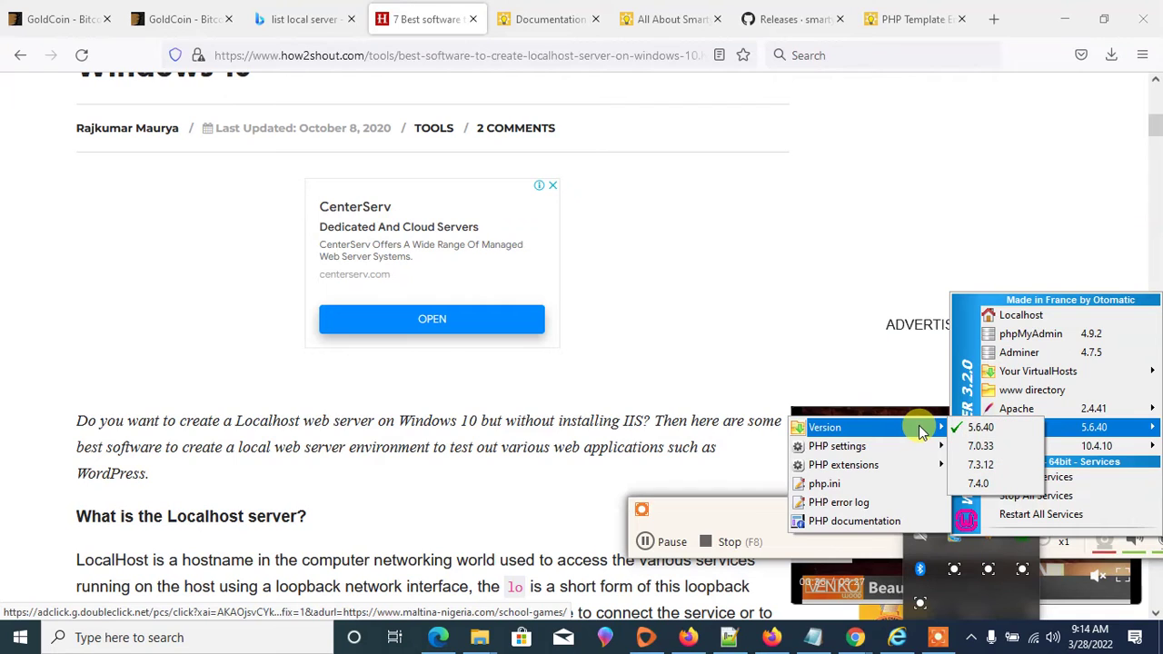
pyautogui.click(989, 462)
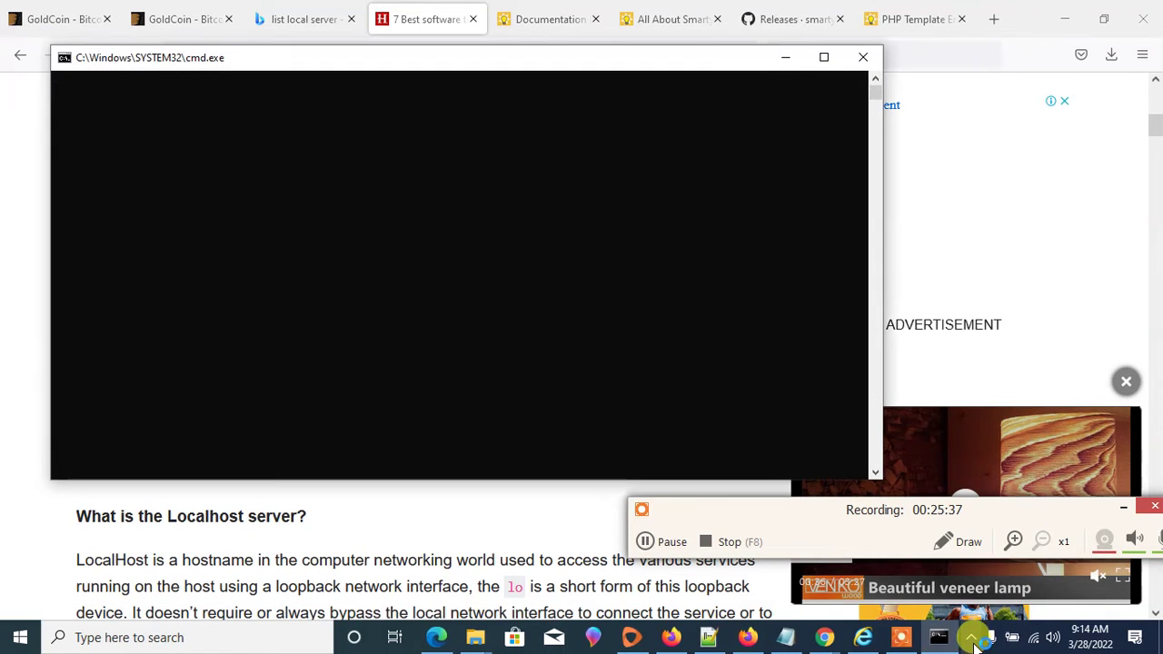
# - Open WampServer's www directory in File Explorer
pyautogui.click(971, 638)
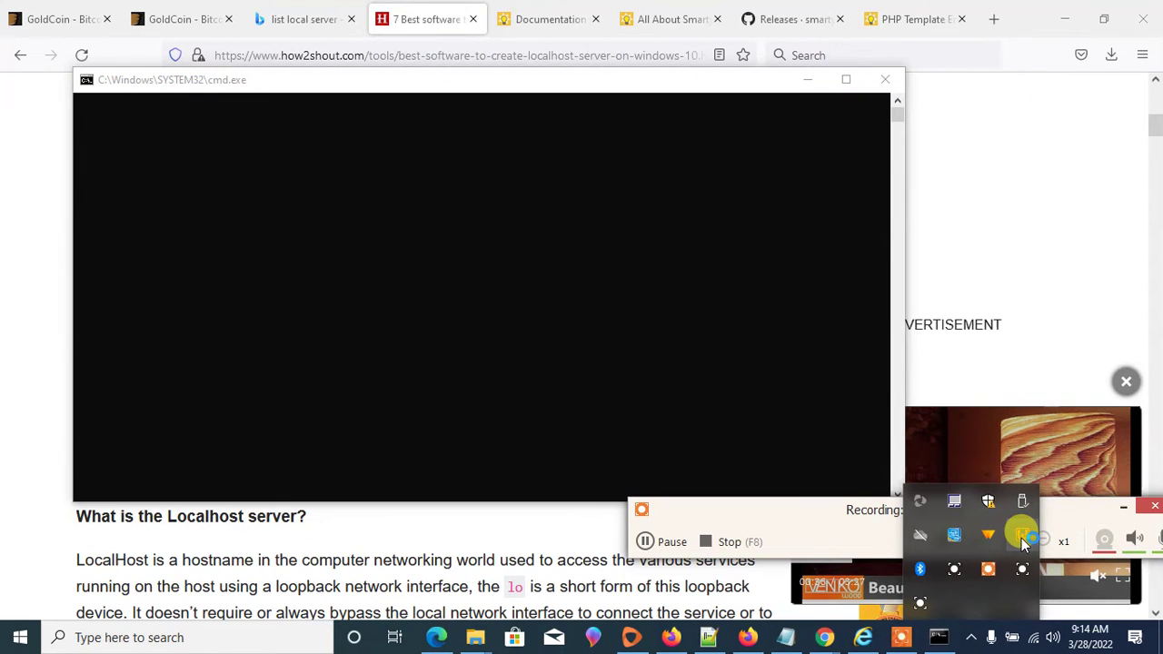
pyautogui.click(1022, 542)
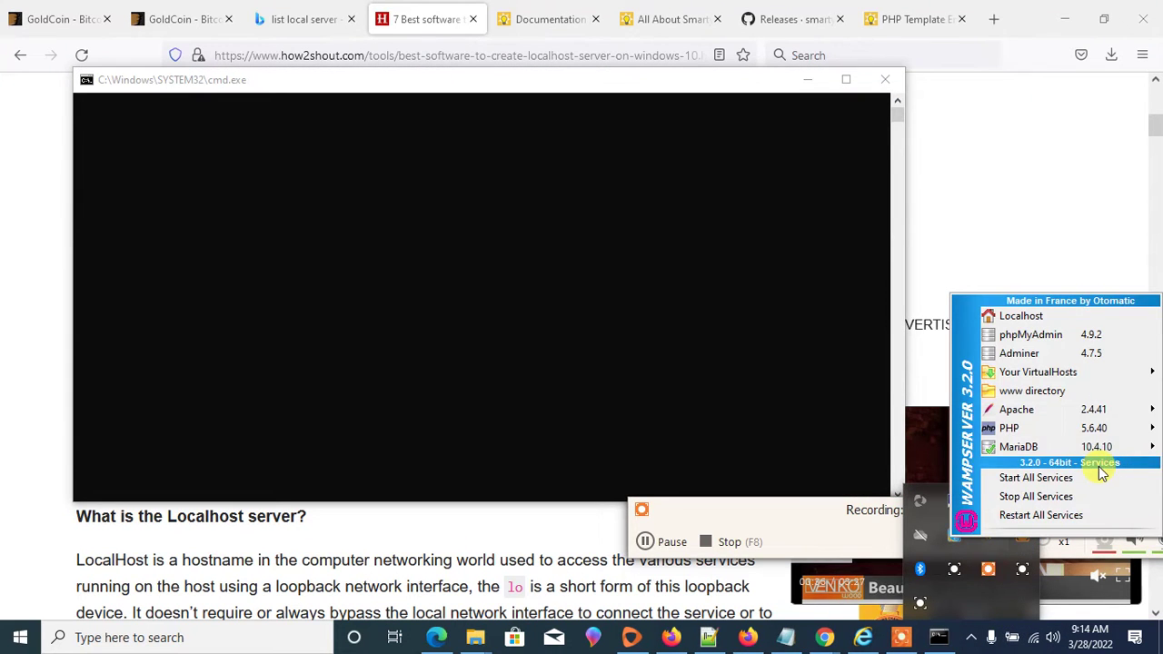
pyautogui.click(1051, 394)
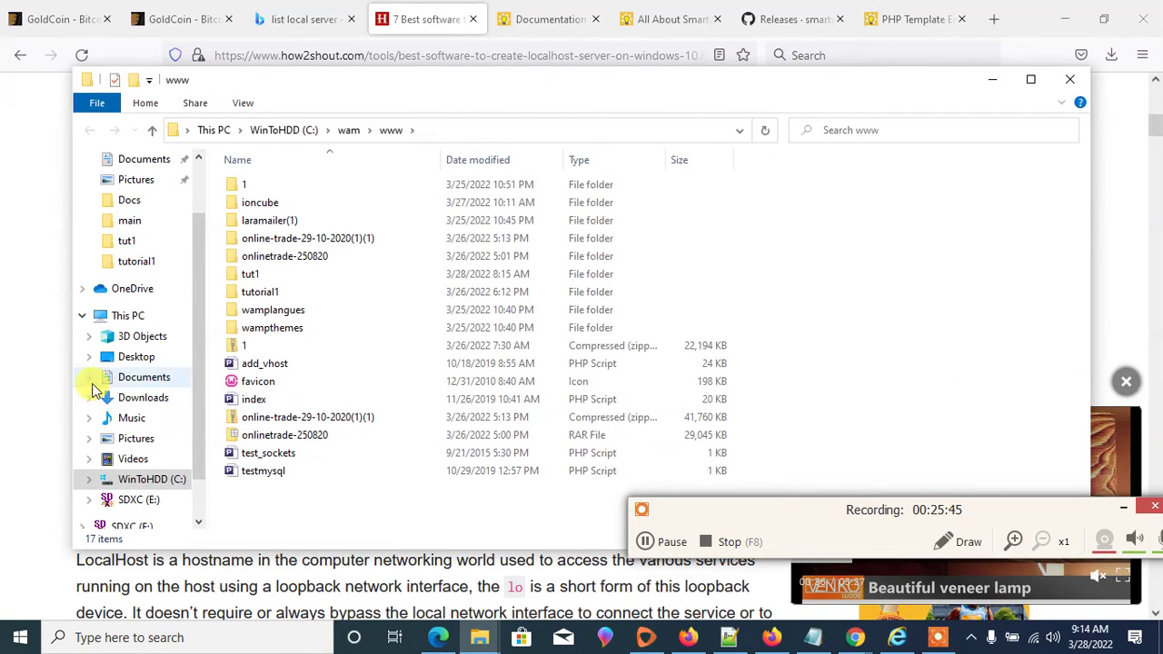
# - Open the tut1 folder and then its Goldcoders-Hyip-Manager-Pro-2022 folder
pyautogui.doubleClick(238, 276)
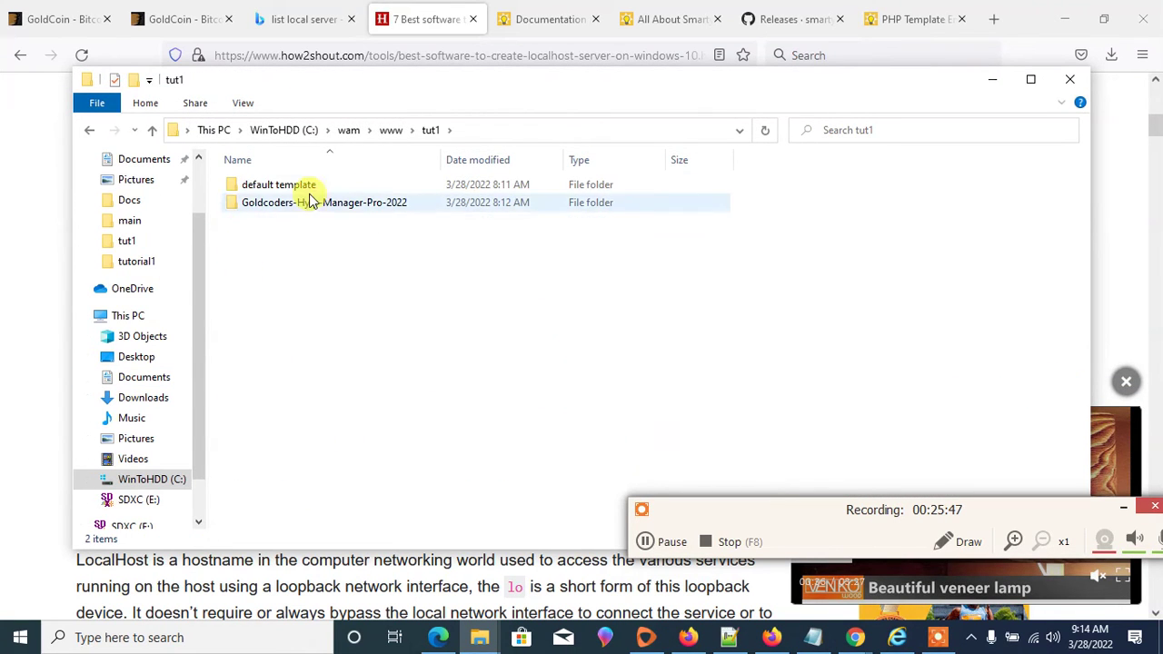
pyautogui.click(971, 638)
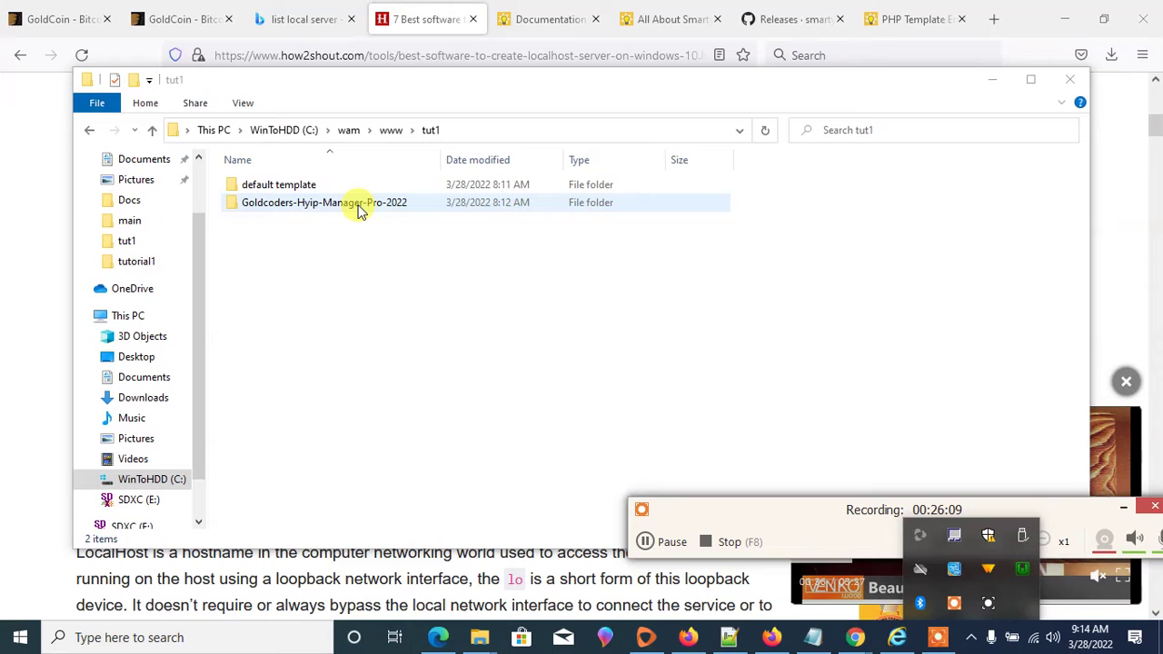
pyautogui.doubleClick(359, 209)
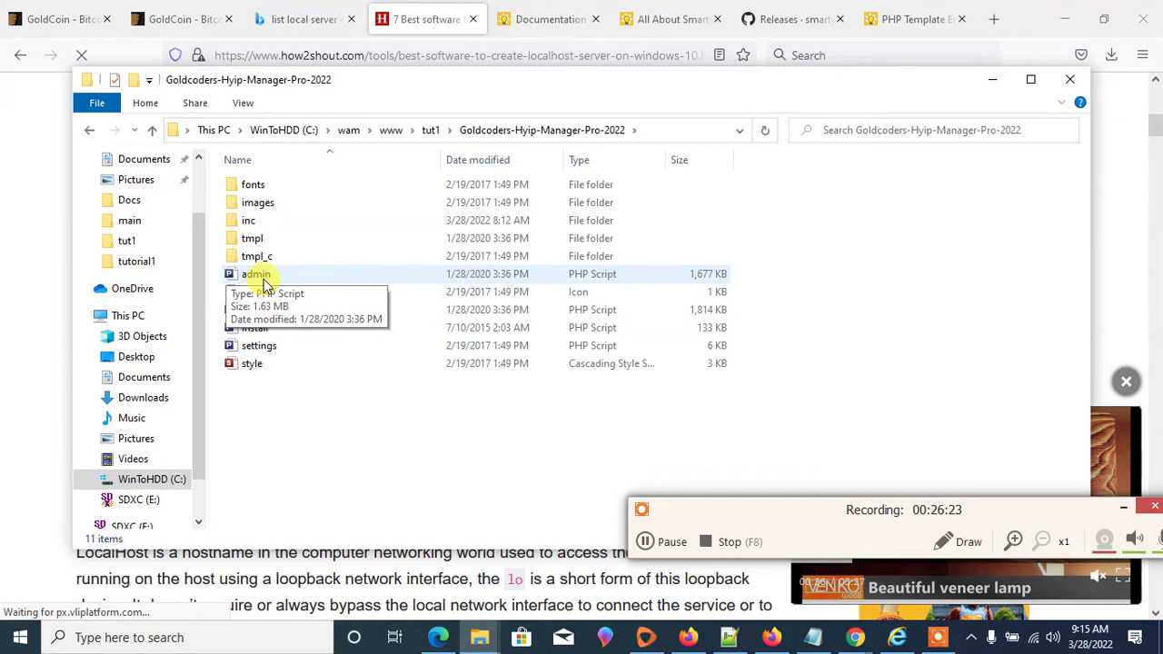
# - Select the settings, install, index and admin scripts in the HYIP Manager folder
pyautogui.click(261, 346)
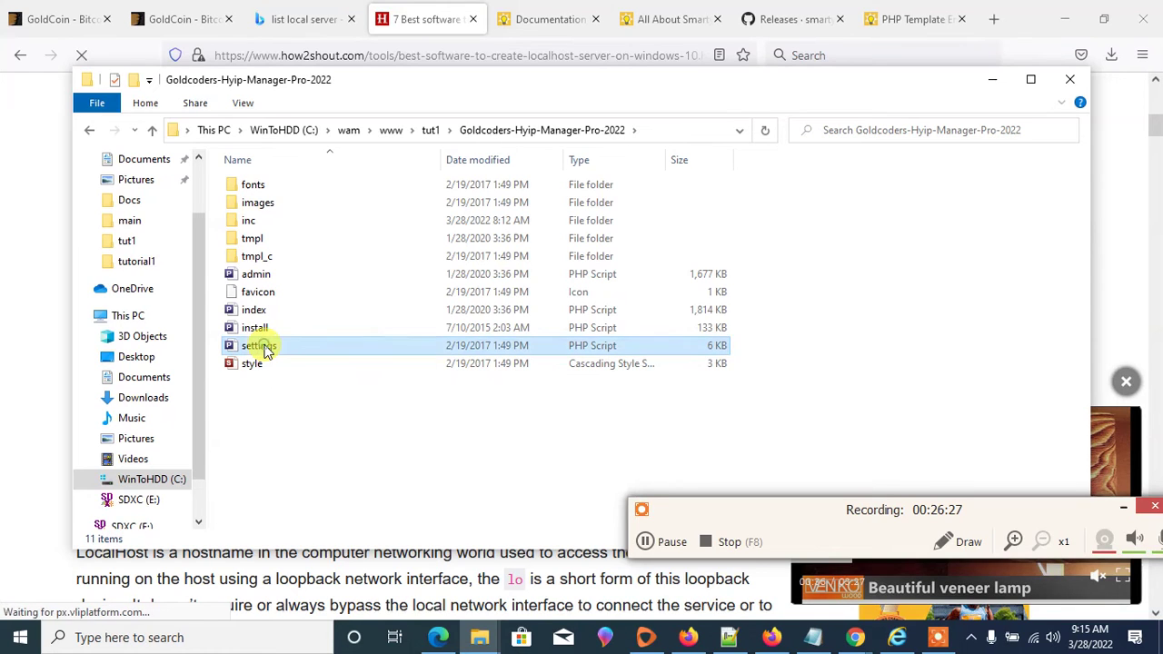
pyautogui.keyDown('ctrl'); pyautogui.click(257, 329); pyautogui.keyUp('ctrl')
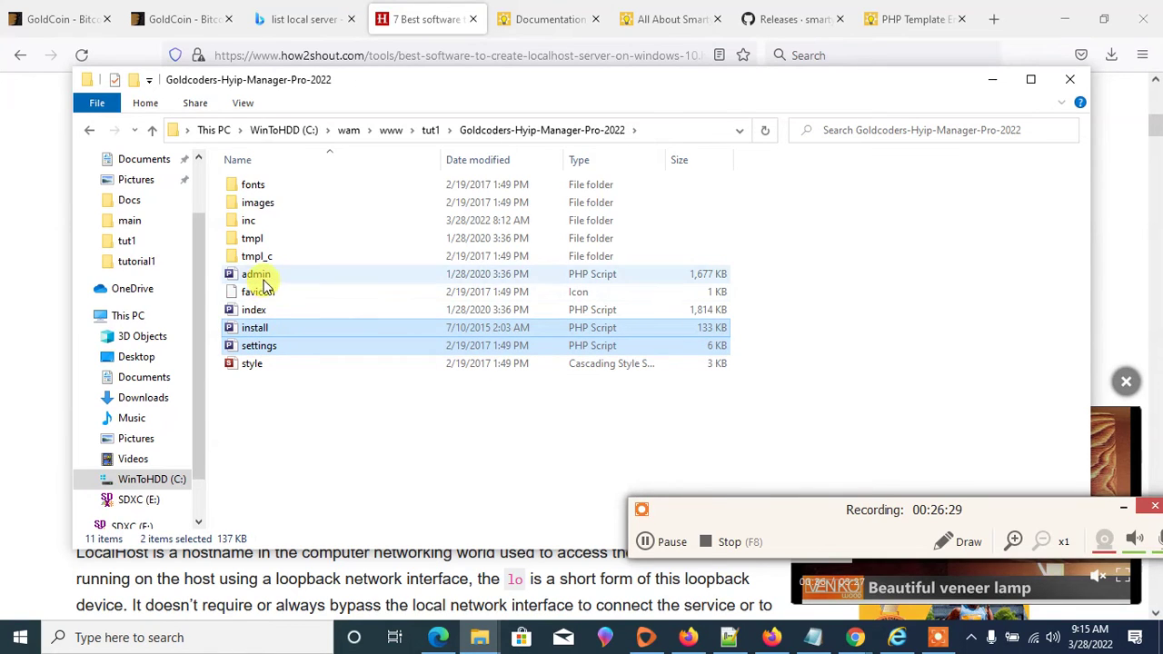
pyautogui.keyDown('ctrl'); pyautogui.click(257, 310); pyautogui.keyUp('ctrl')
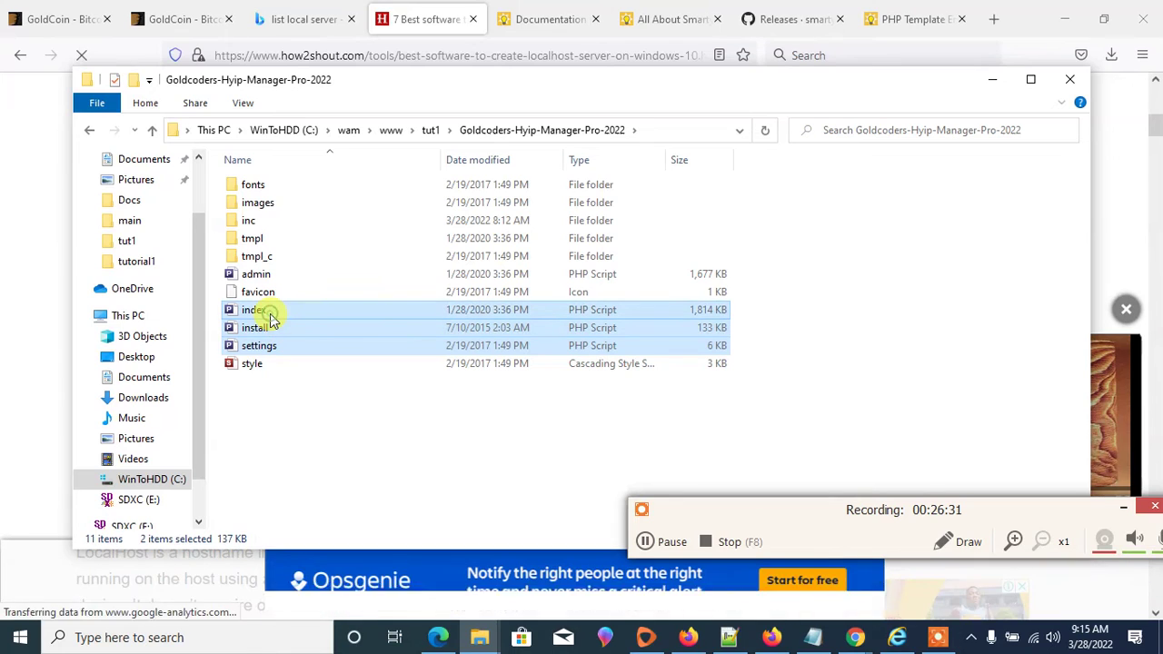
pyautogui.keyDown('ctrl'); pyautogui.click(270, 277); pyautogui.keyUp('ctrl')
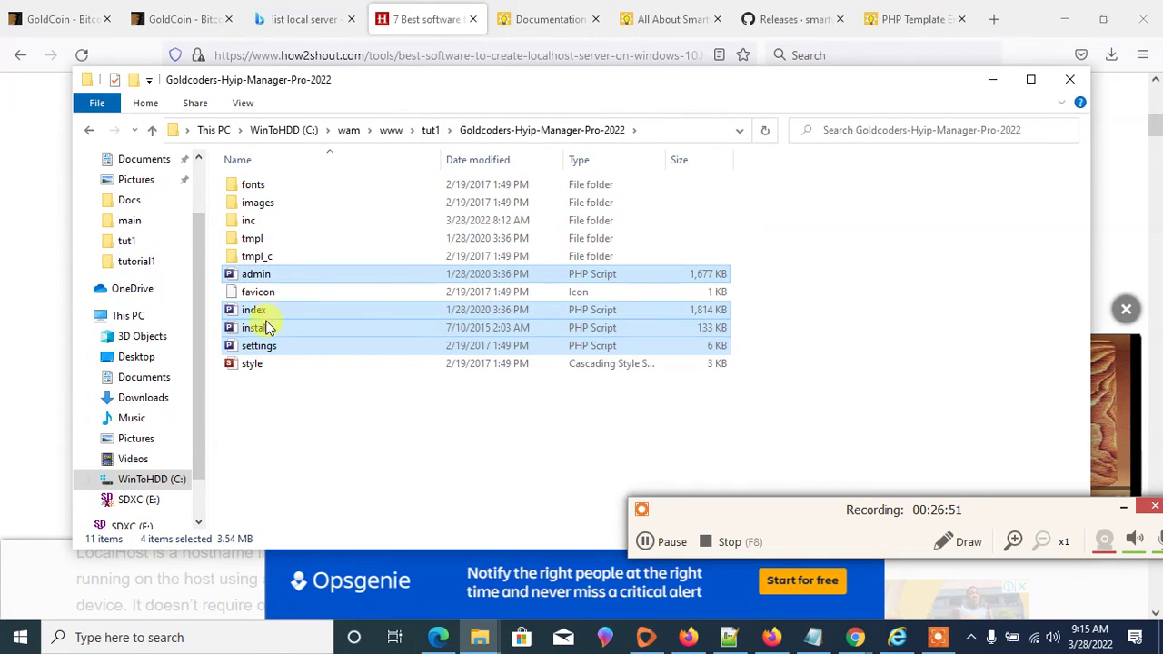
# - Look inside the tmpl and images folders, returning to Goldcoders-Hyip-Manager-Pro-2022 each time
pyautogui.click(258, 240)
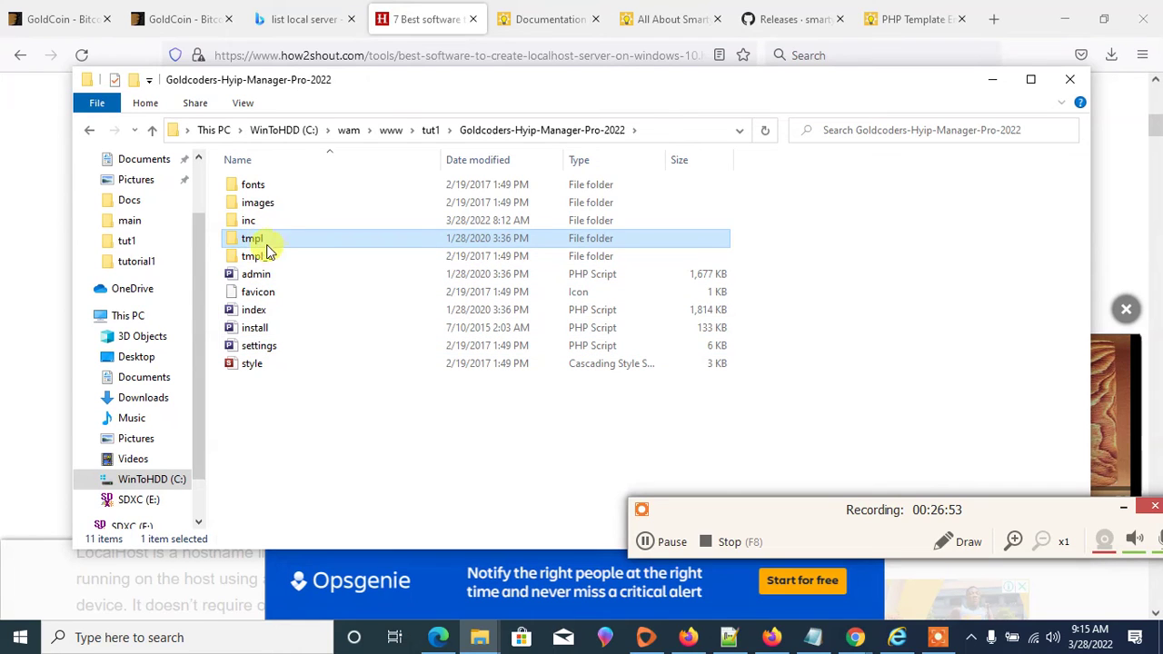
pyautogui.doubleClick(259, 241)
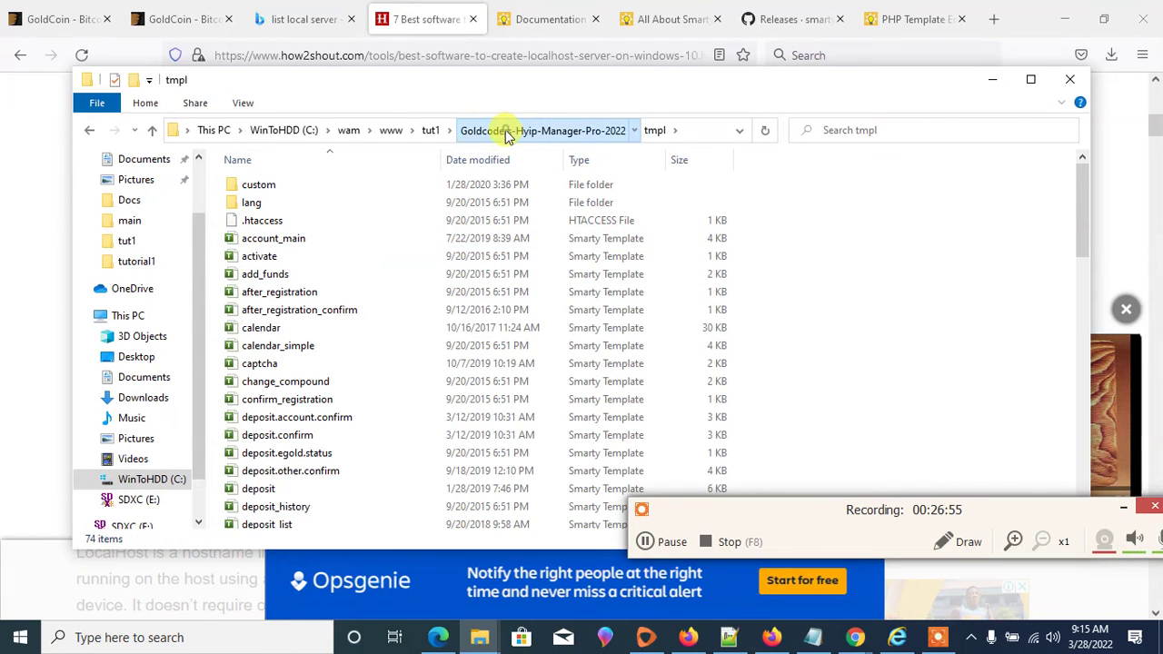
pyautogui.click(482, 130)
pyautogui.click(263, 205)
pyautogui.doubleClick(268, 209)
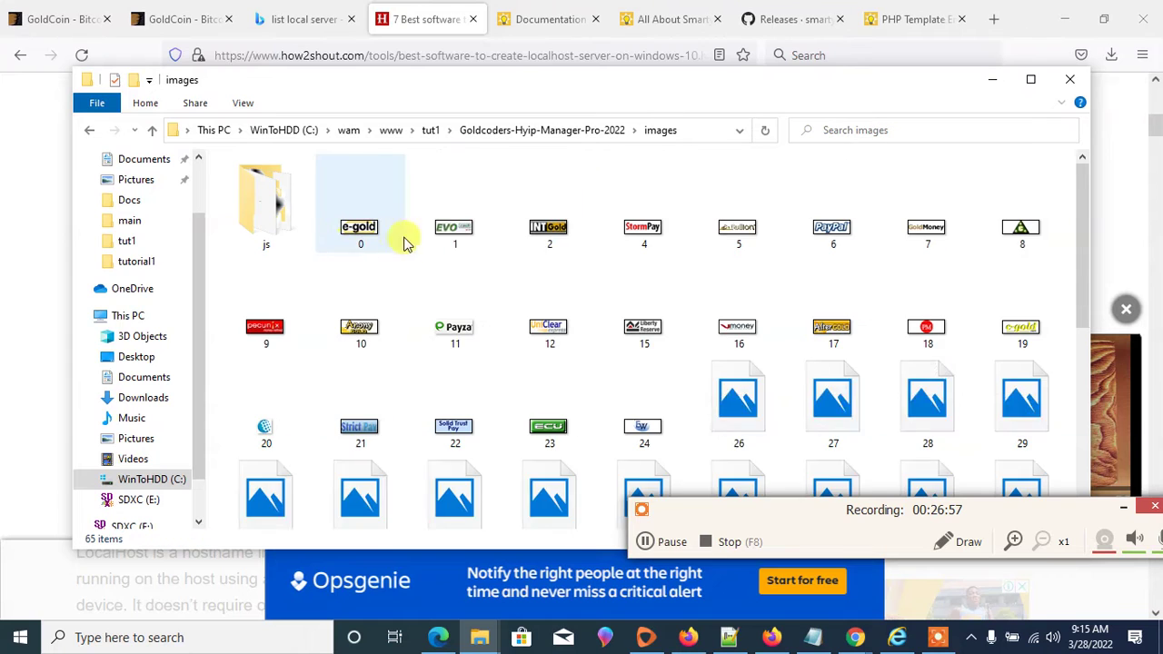
pyautogui.click(576, 132)
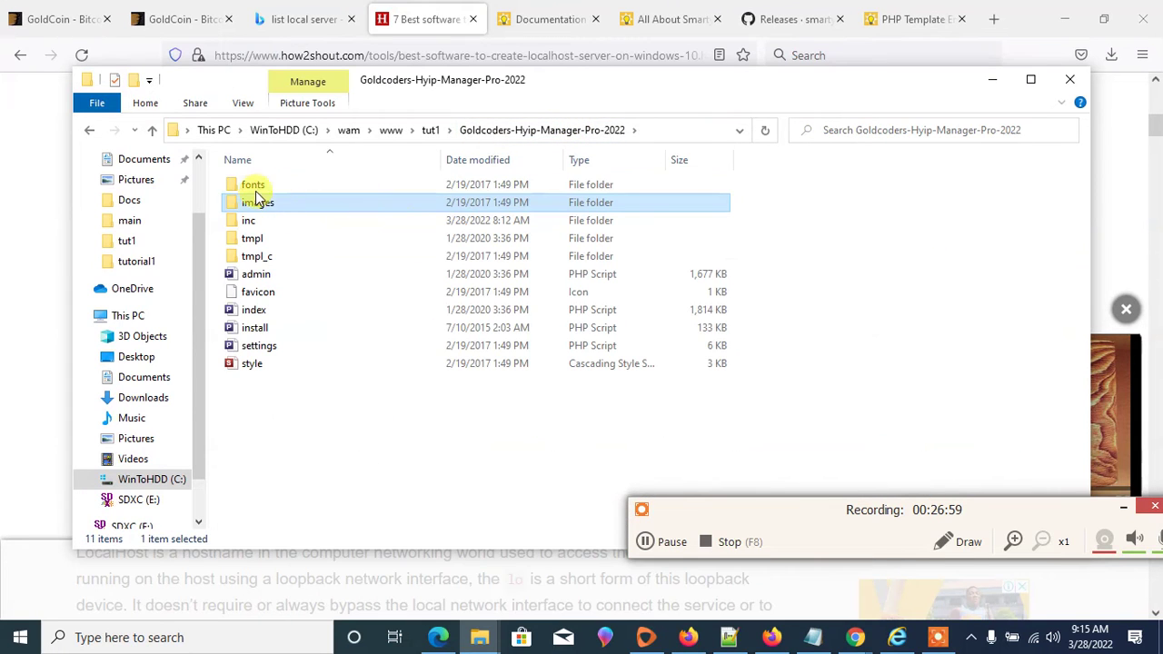
# - Open inc\libs and select the smarty3 folder
pyautogui.doubleClick(245, 222)
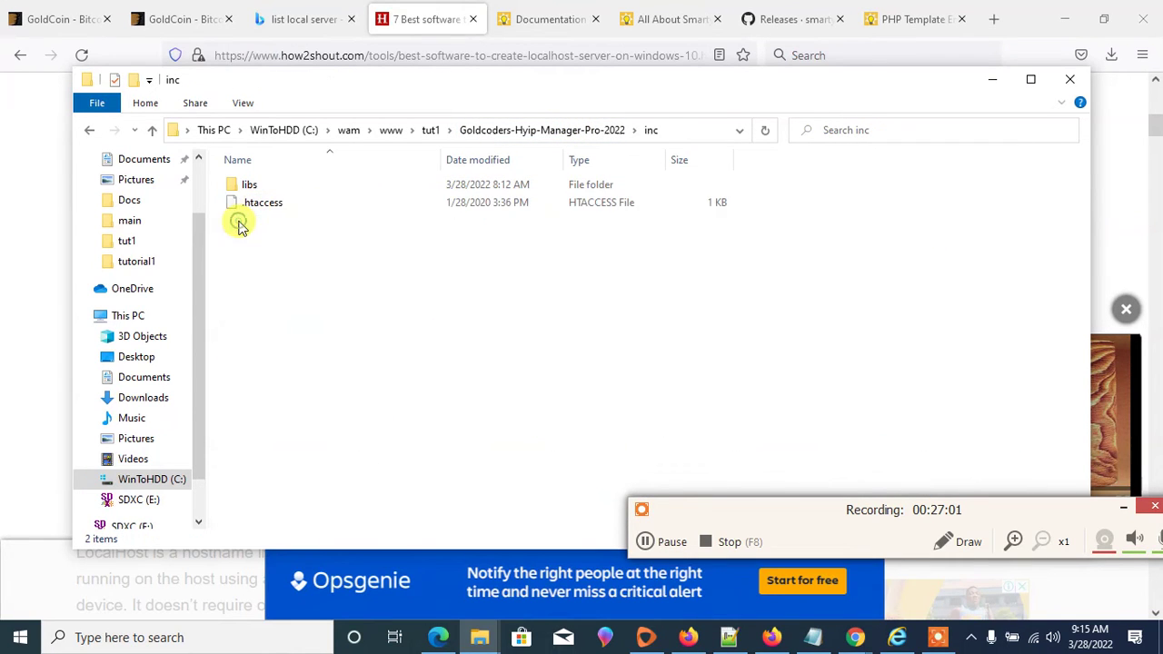
pyautogui.click(268, 188)
pyautogui.doubleClick(268, 188)
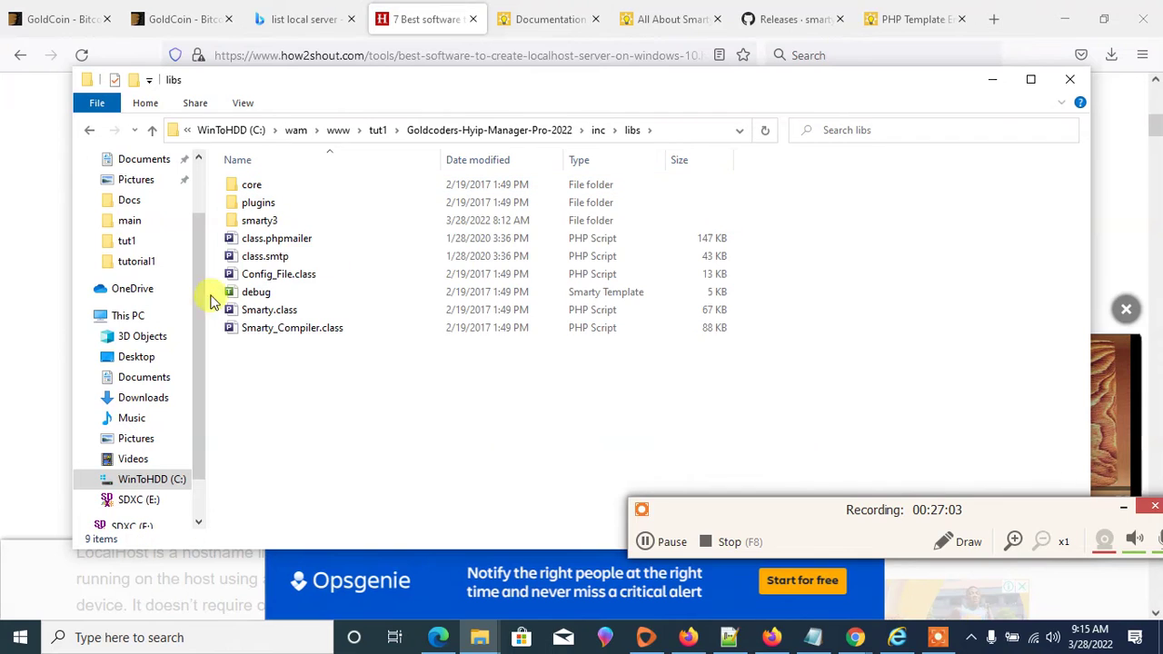
pyautogui.click(264, 223)
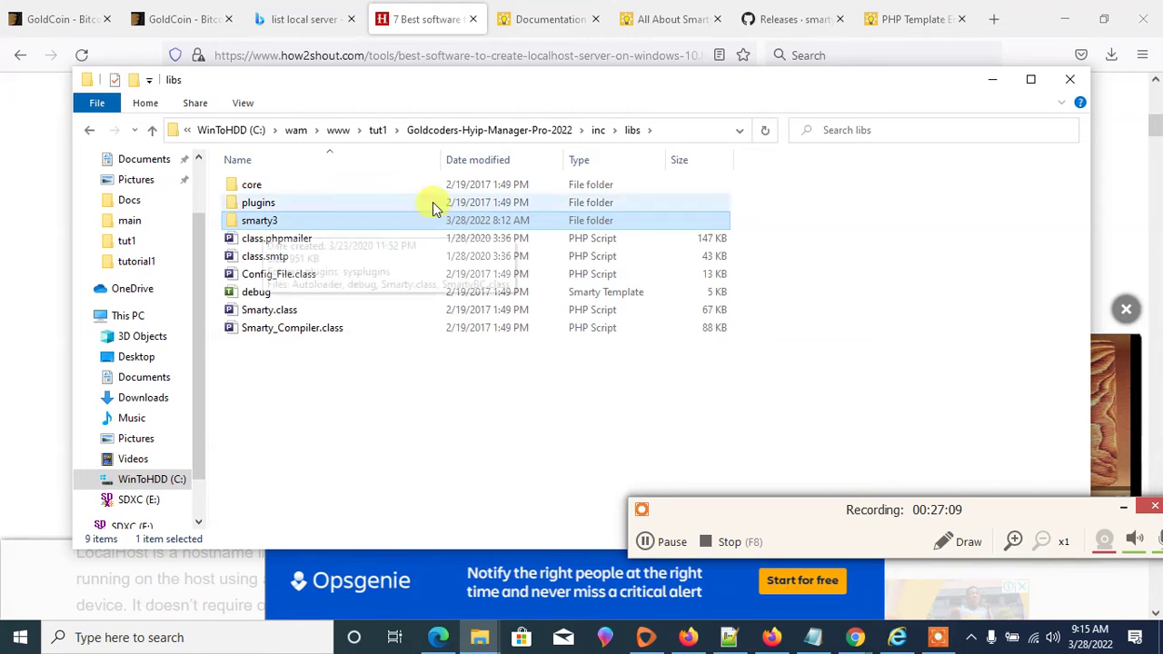
pyautogui.click(544, 13)
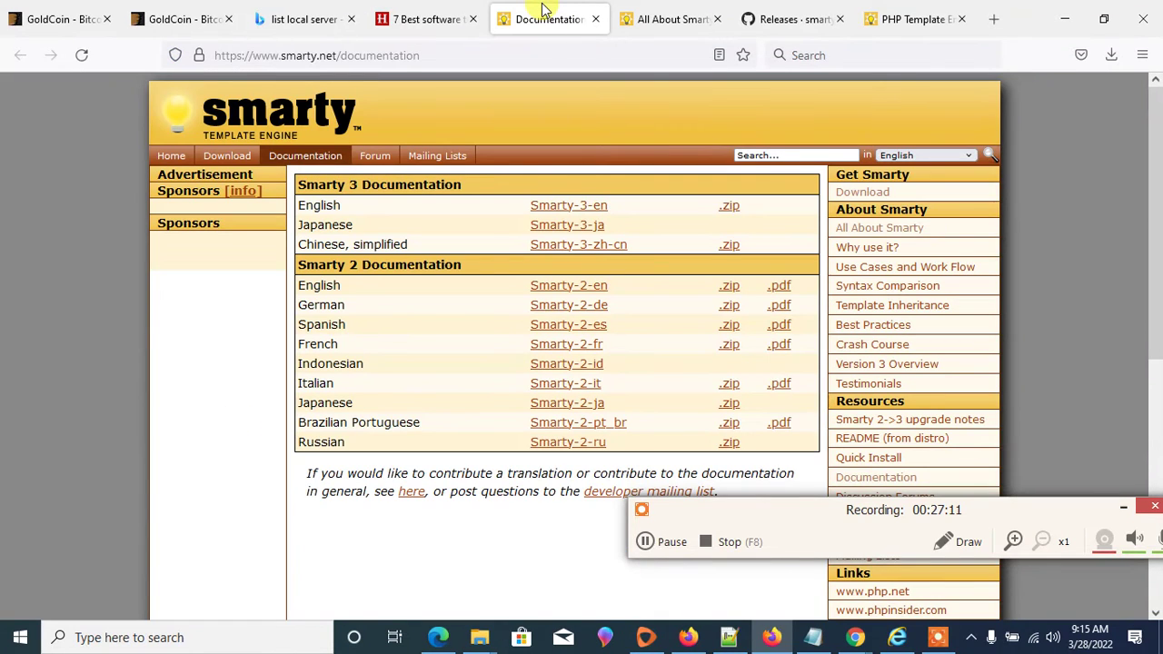
# - Browse the smarty.net tabs and load the Smarty Download page
pyautogui.click(639, 20)
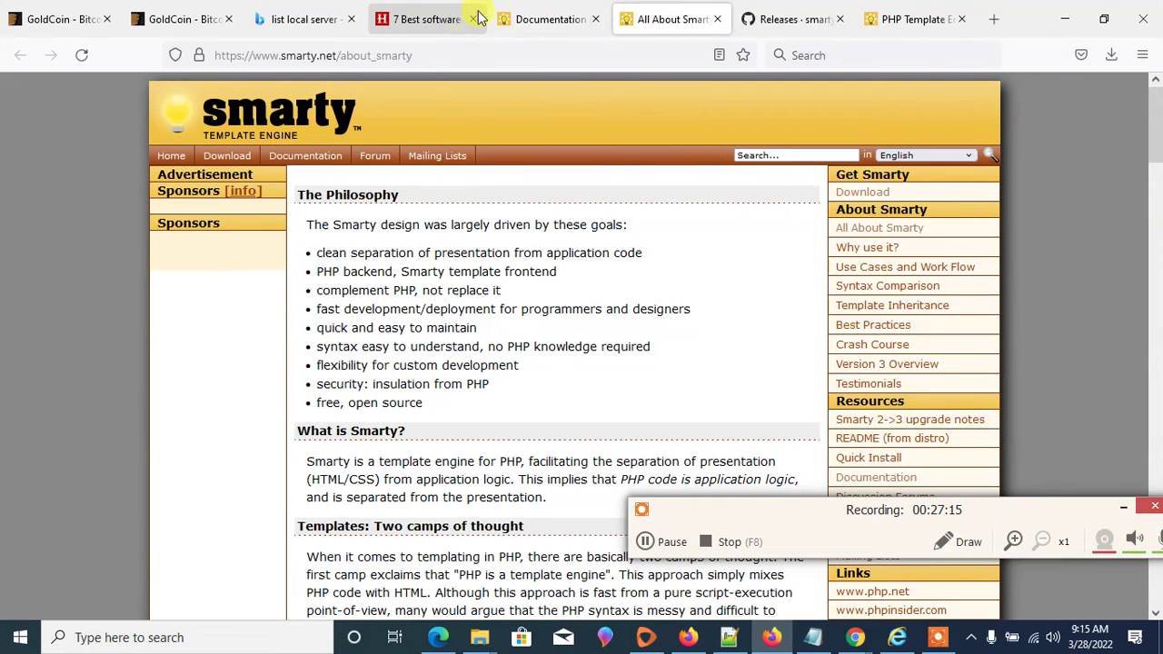
pyautogui.click(541, 16)
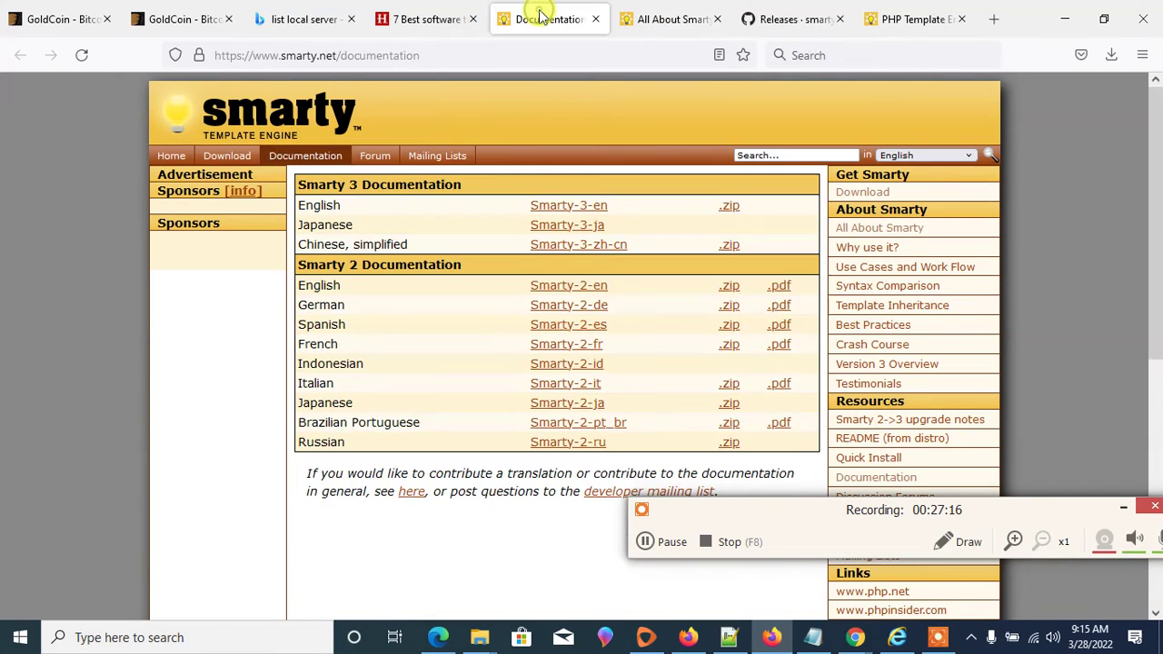
pyautogui.click(221, 161)
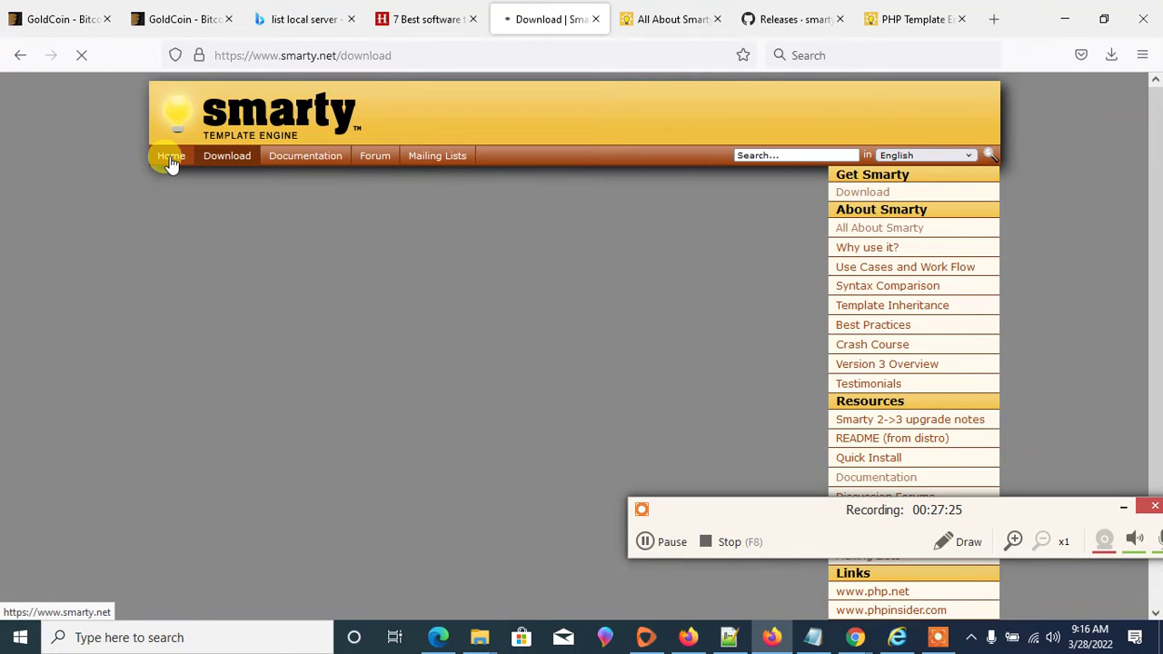
pyautogui.click(898, 22)
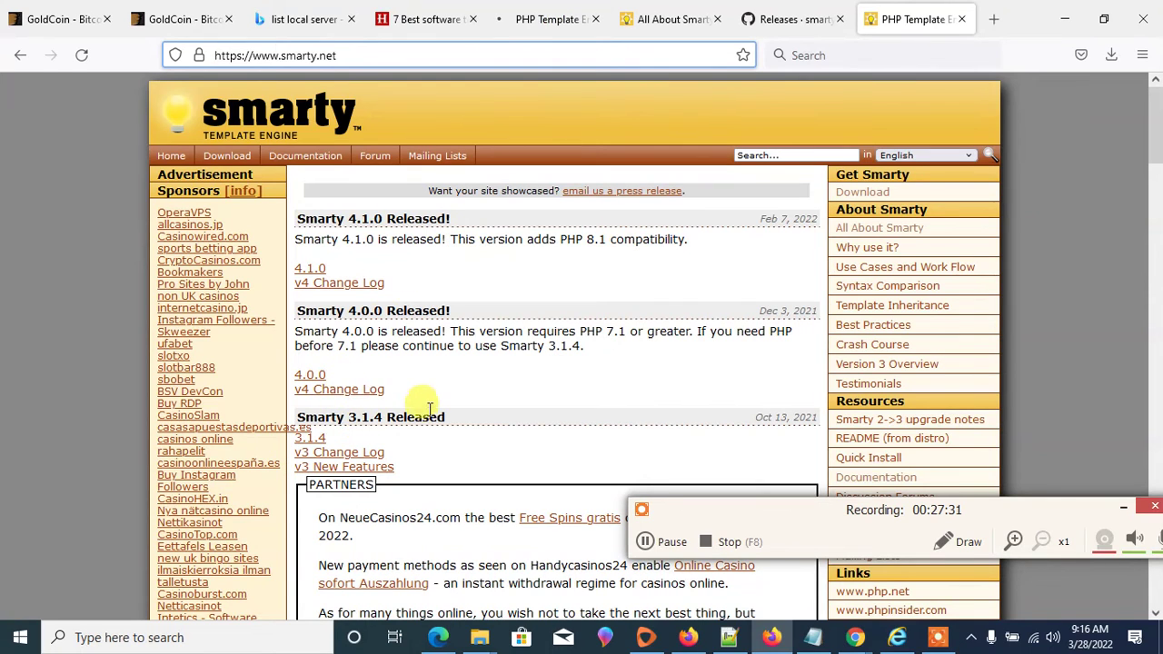
pyautogui.click(536, 18)
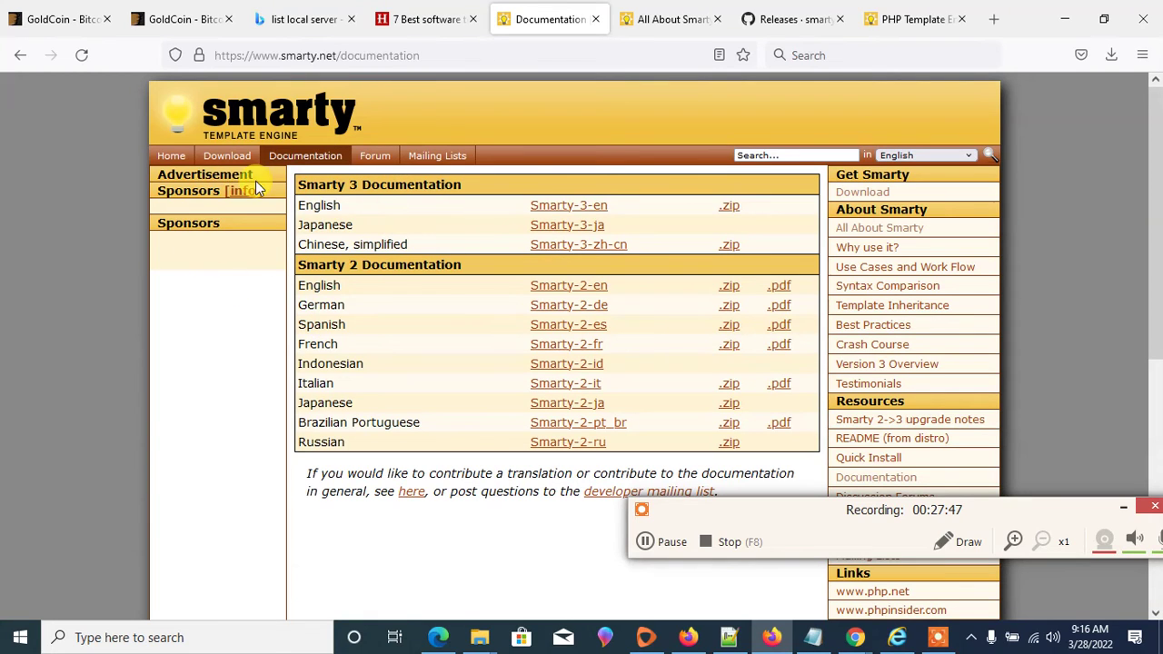
pyautogui.click(228, 160)
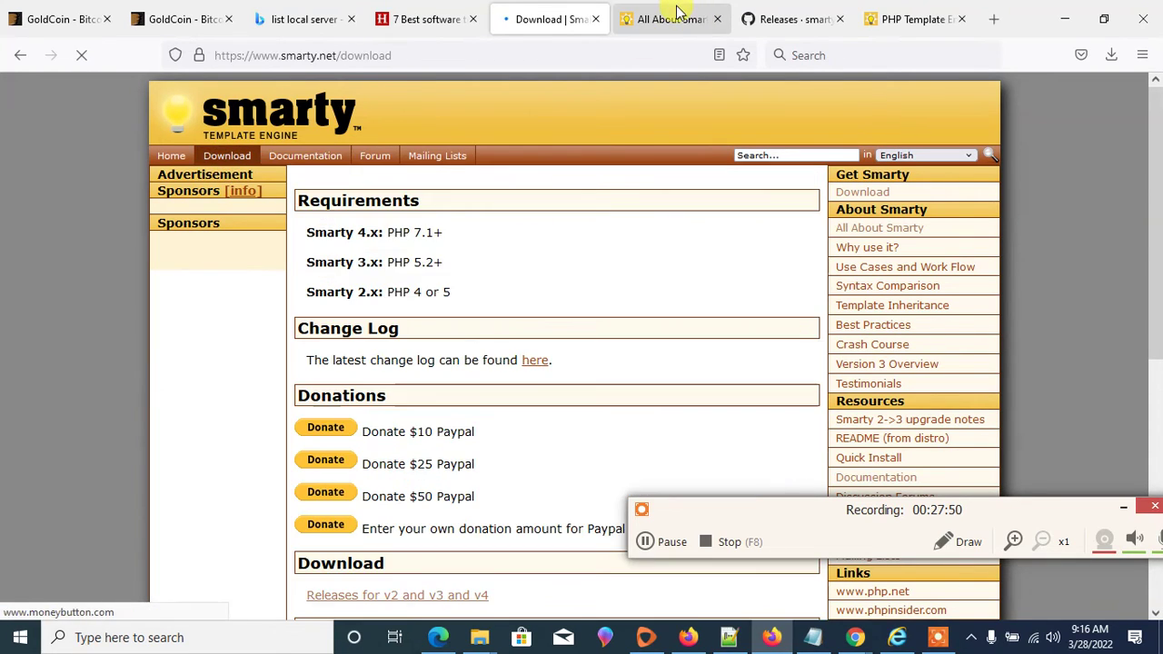
# - Highlight the Smarty version requirements: PHP 7.1+ for 4.x, PHP 5.2+ for 3.x
pyautogui.click(677, 11)
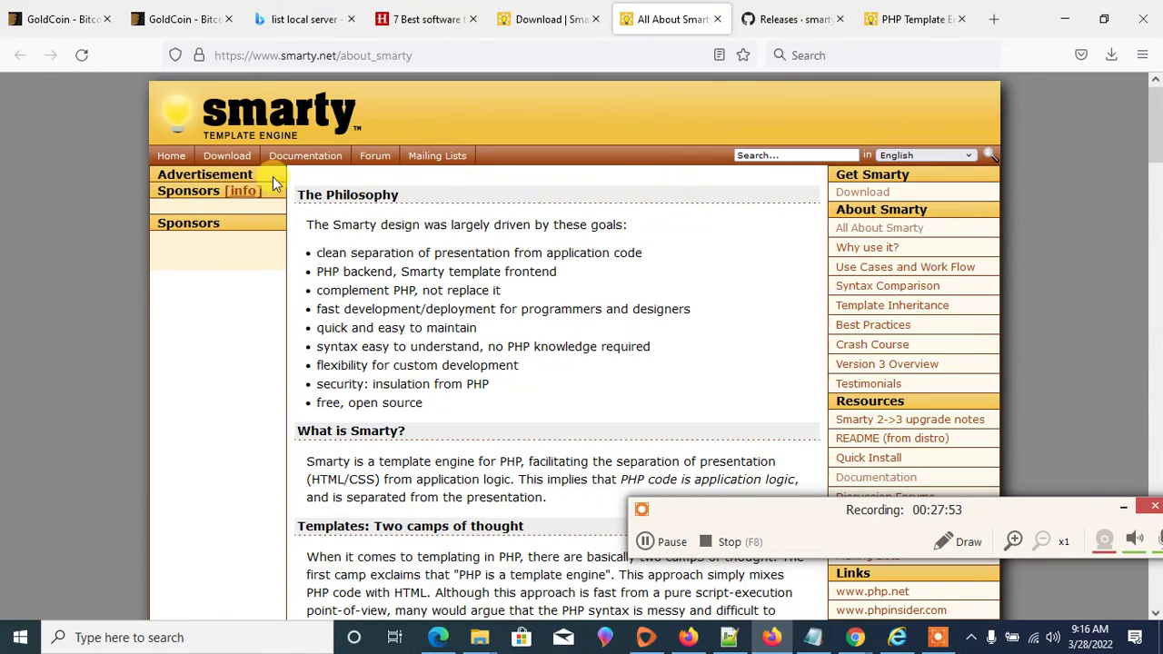
pyautogui.scroll(-3, 584, 236)
pyautogui.scroll(-2, 586, 236)
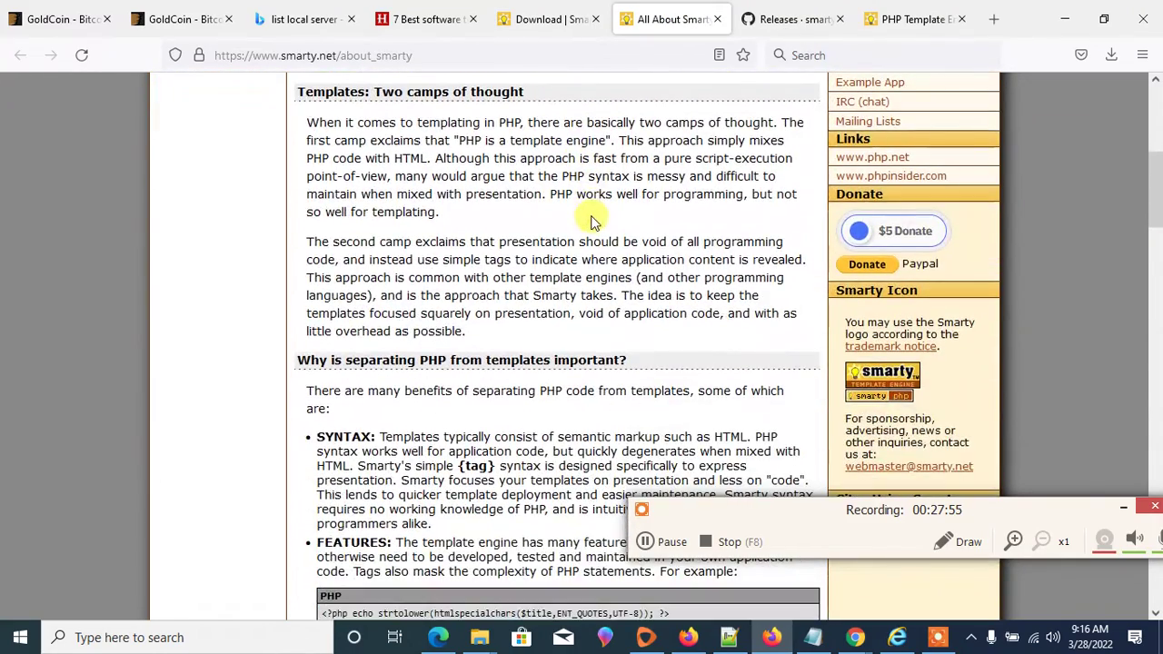
pyautogui.scroll(3, 586, 236)
pyautogui.click(536, 18)
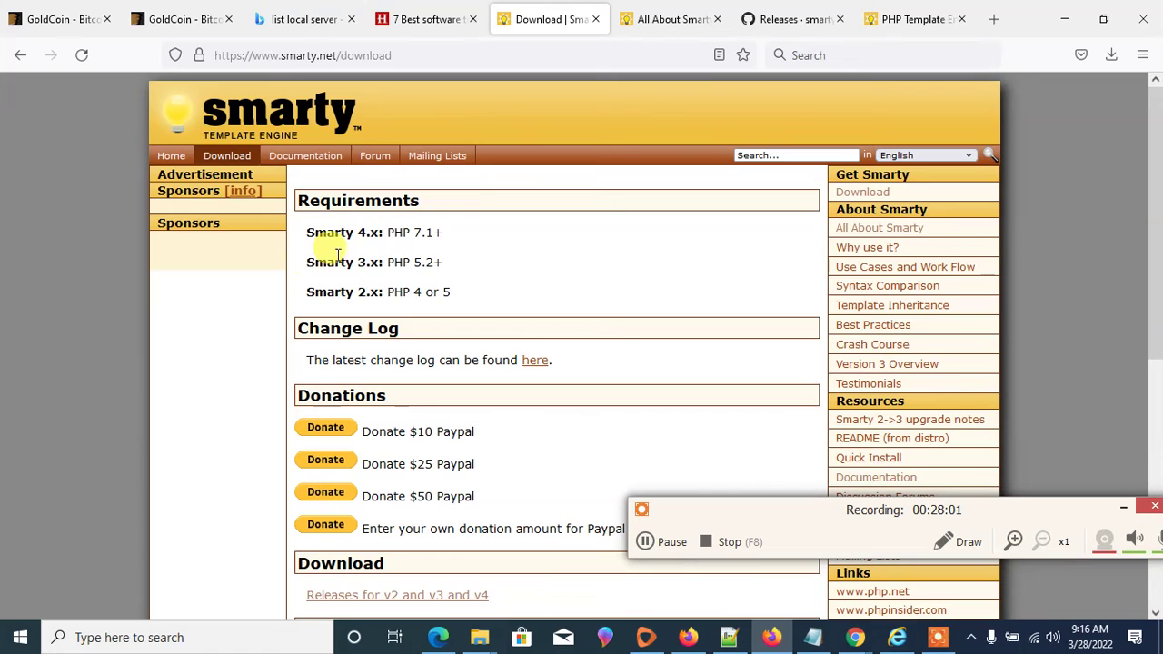
pyautogui.moveTo(365, 232); pyautogui.dragTo(246, 233)
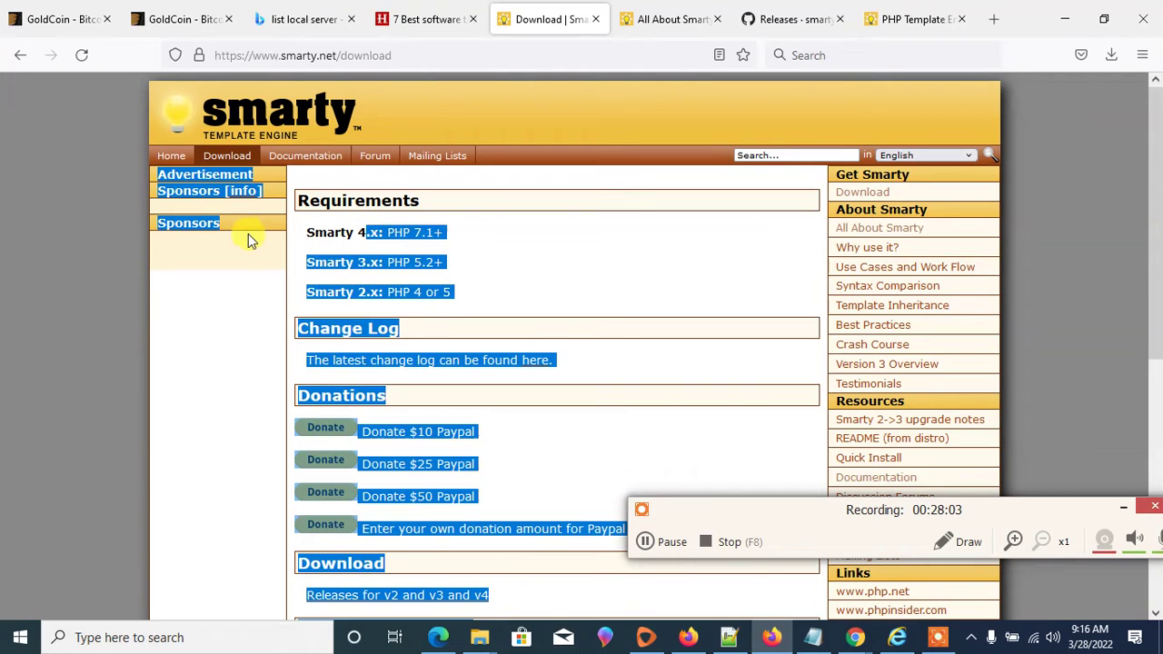
pyautogui.click(525, 235)
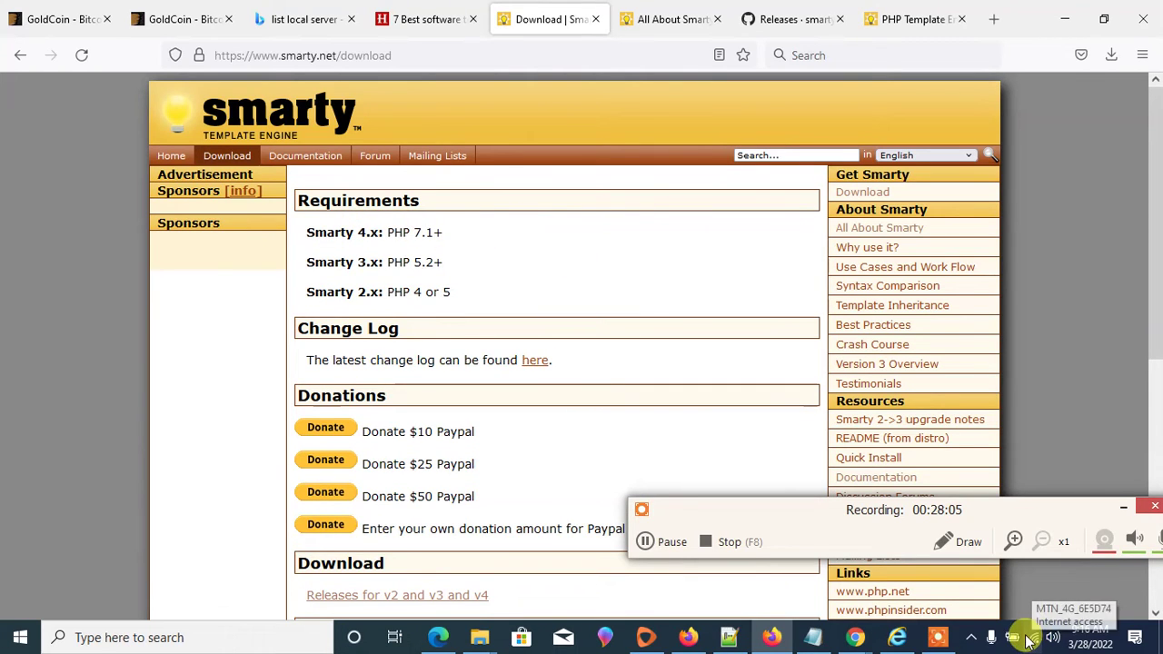
pyautogui.click(970, 637)
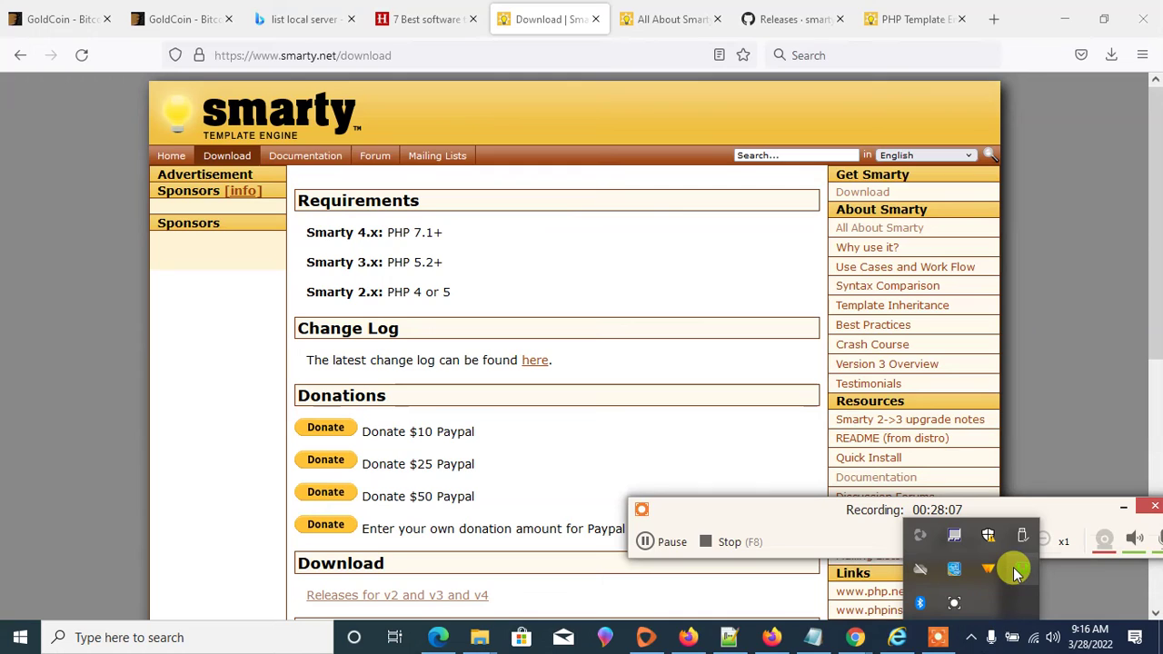
pyautogui.click(1016, 571)
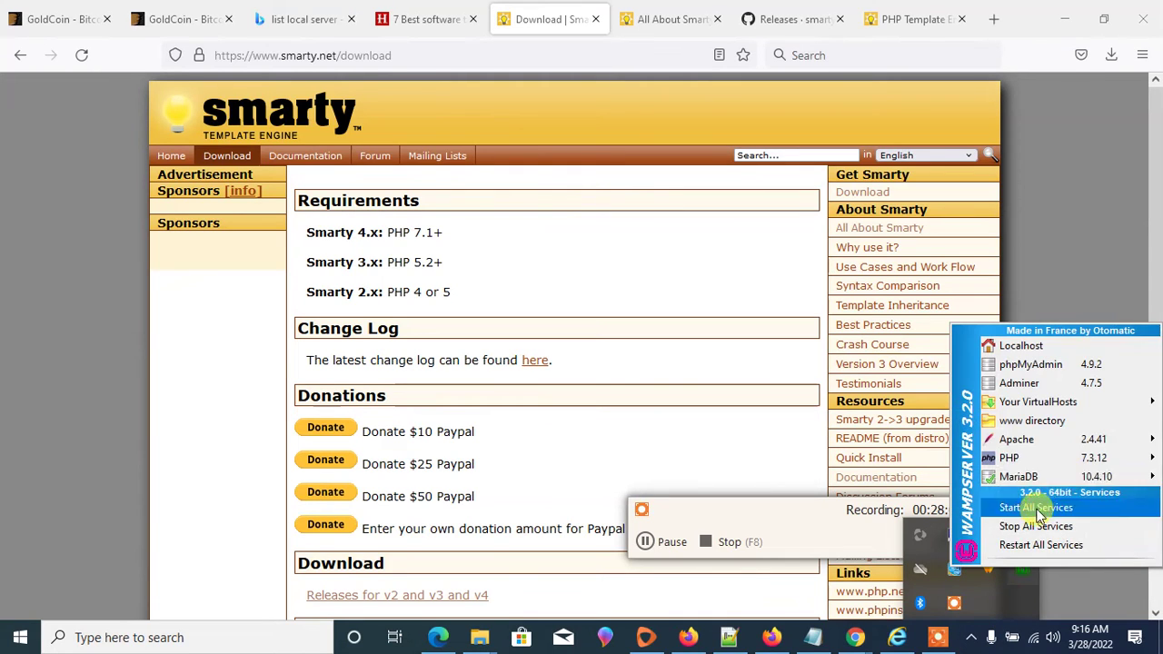
pyautogui.moveTo(1114, 459)
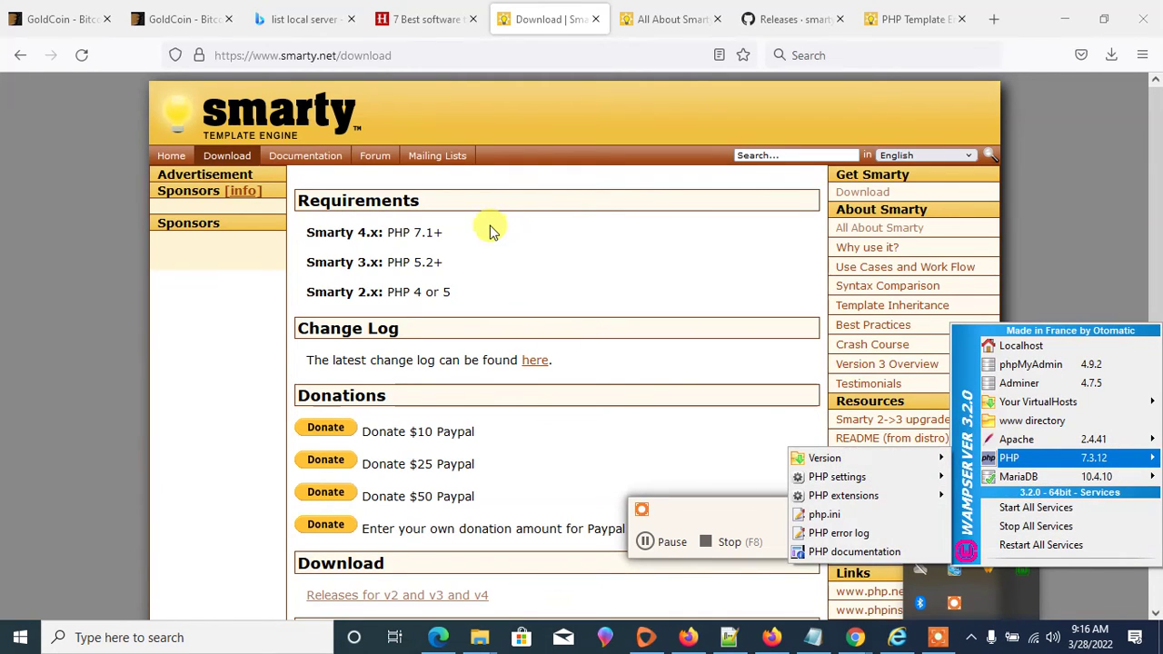
pyautogui.click(491, 229)
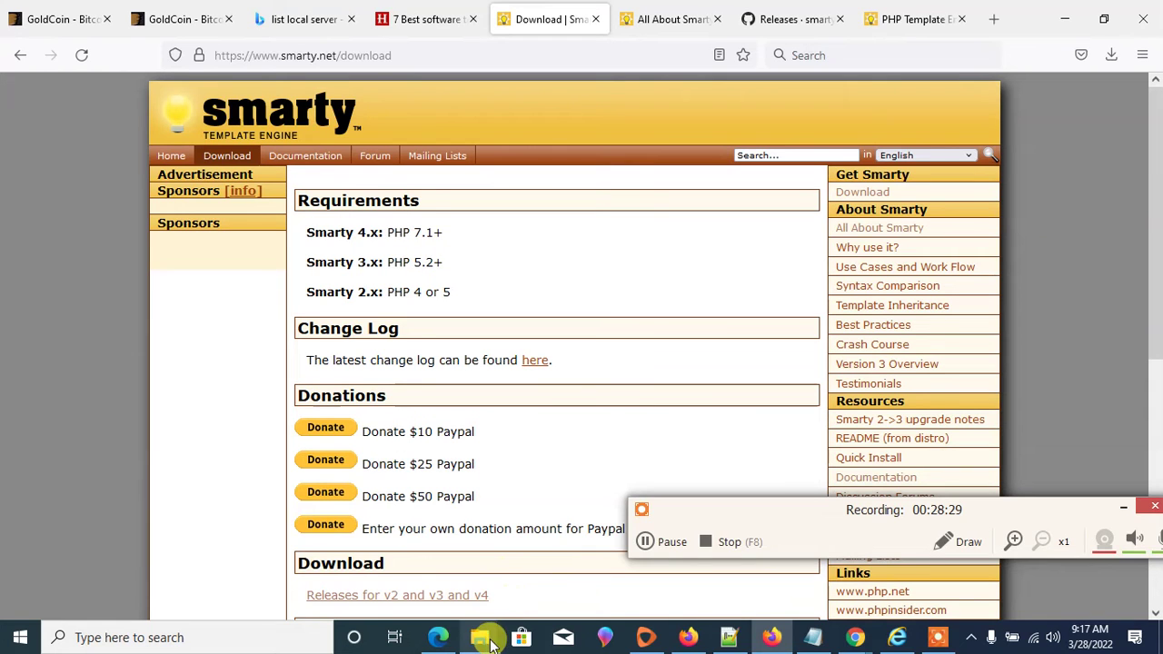
pyautogui.moveTo(490, 642)
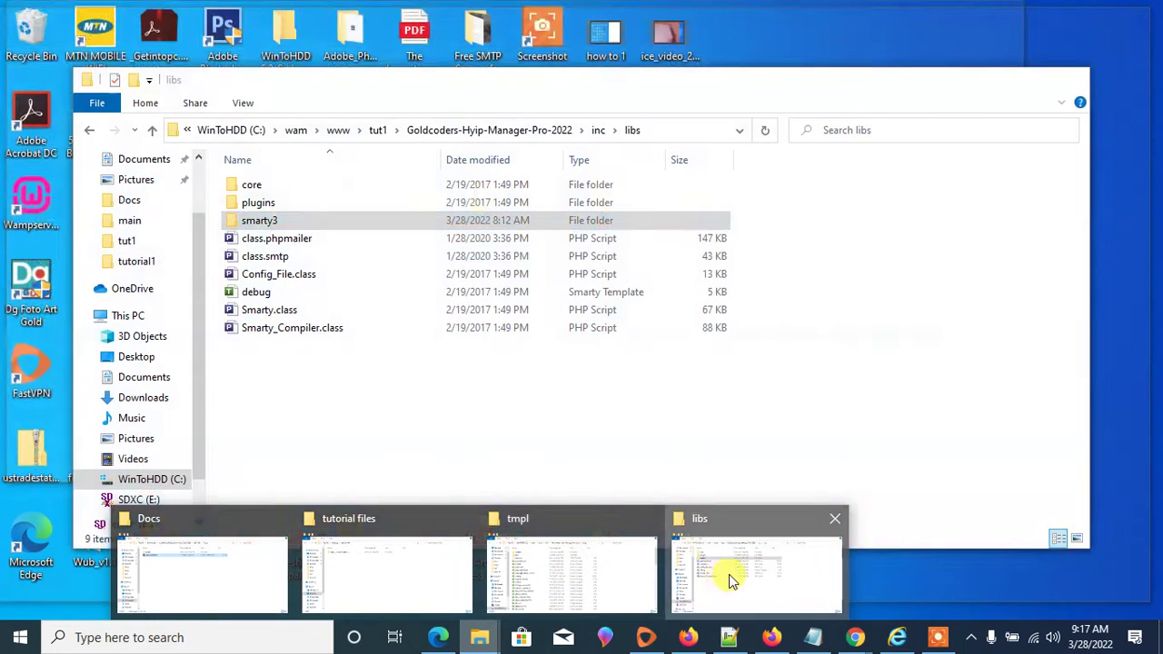
# - Look inside the smarty3 folder, then open the core folder from libs
pyautogui.click(732, 580)
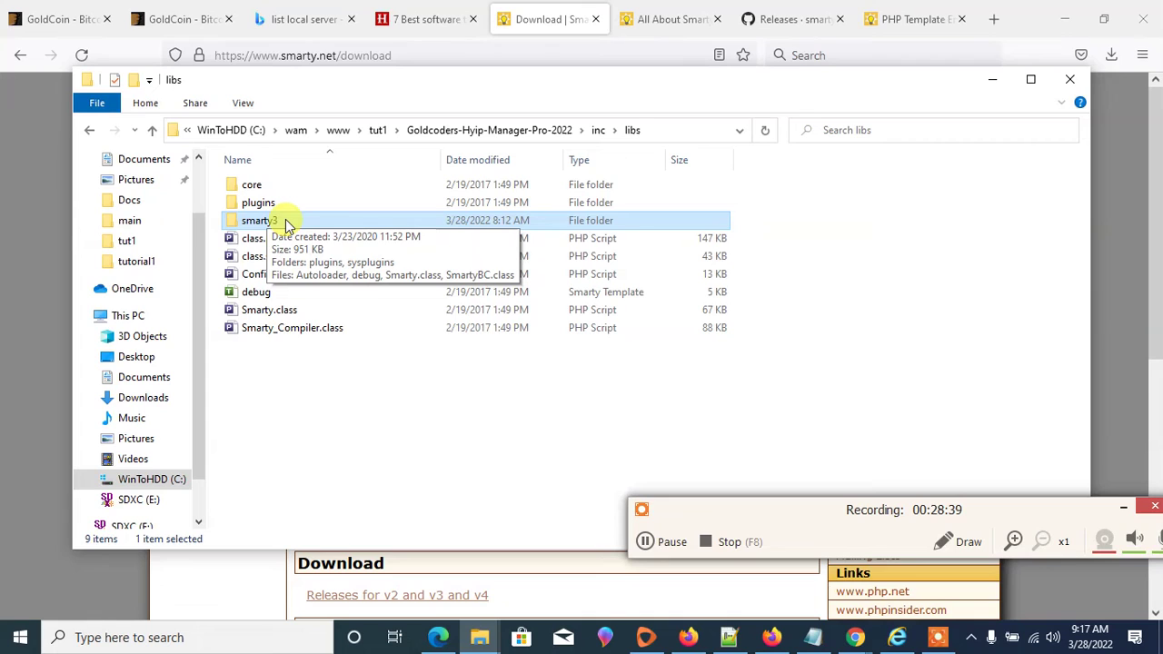
pyautogui.doubleClick(286, 219)
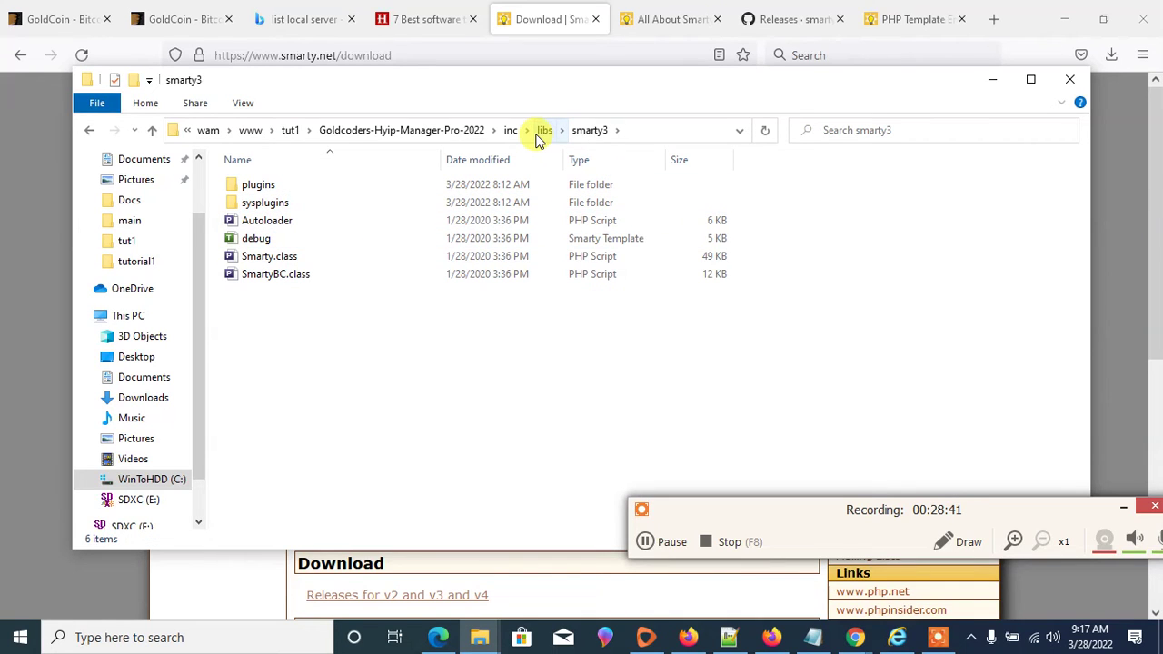
pyautogui.click(542, 132)
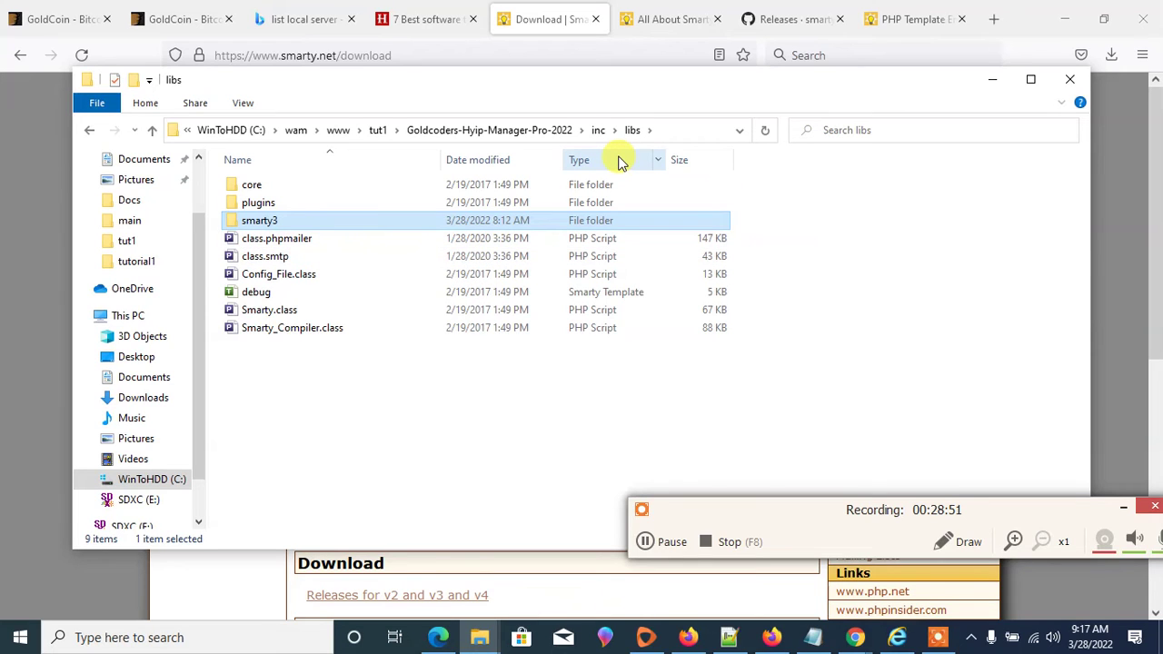
pyautogui.doubleClick(242, 186)
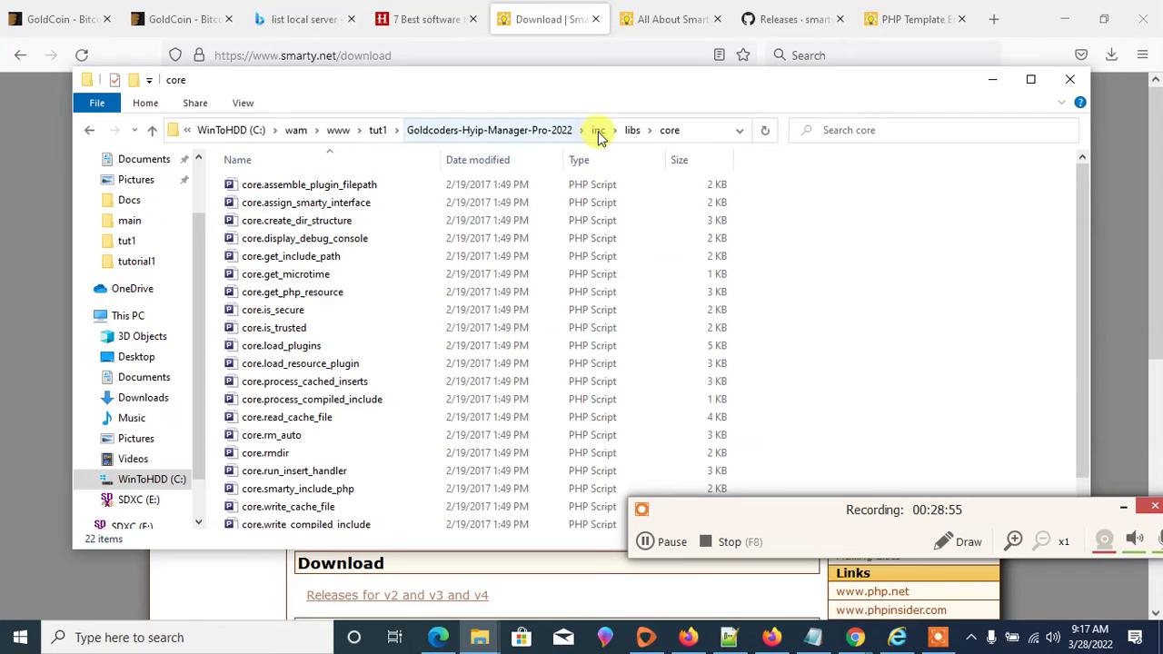
# - Navigate back up to Goldcoders-Hyip-Manager-Pro-2022 and minimize File Explorer
pyautogui.scroll(-1, 320, 300)
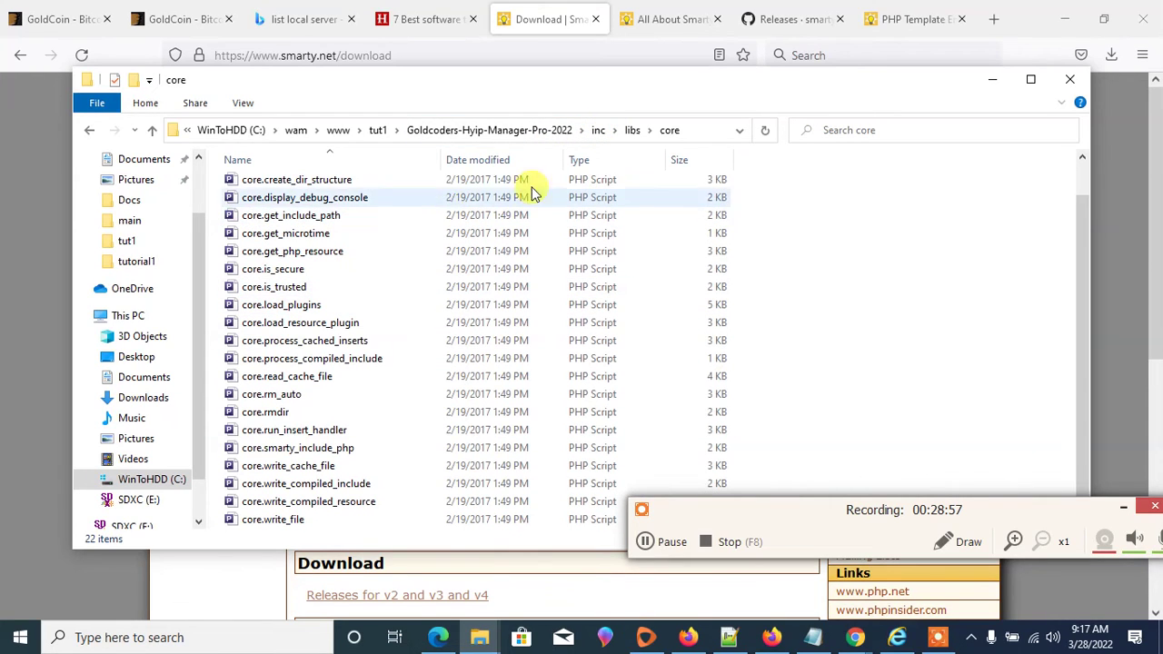
pyautogui.click(631, 133)
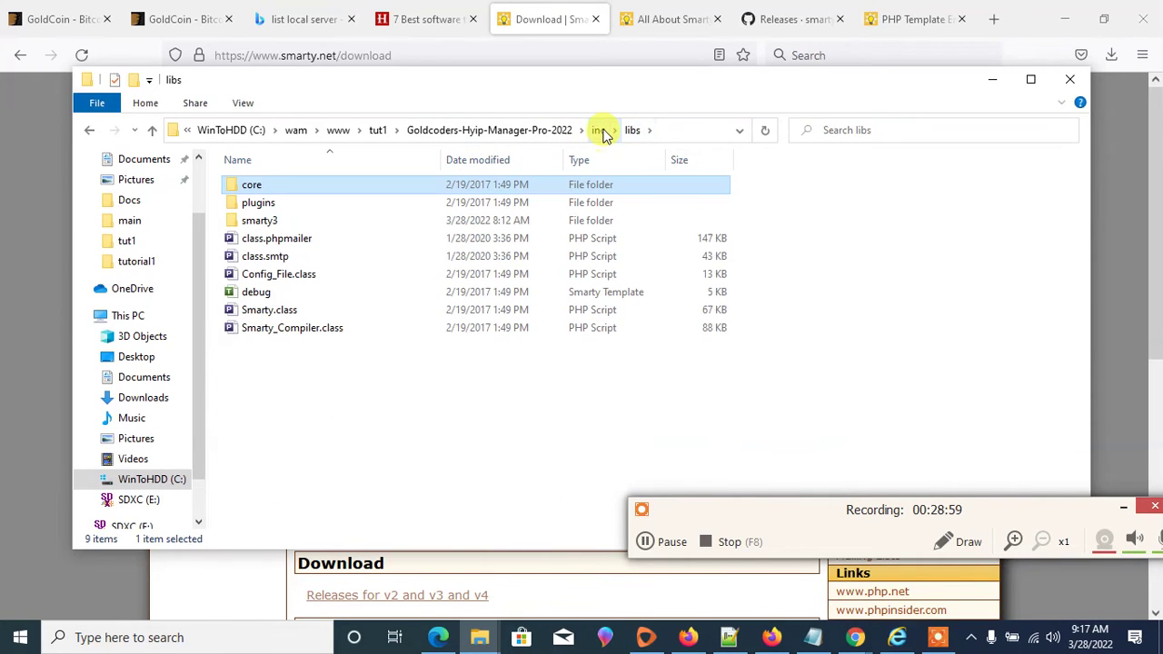
pyautogui.click(600, 132)
pyautogui.click(596, 133)
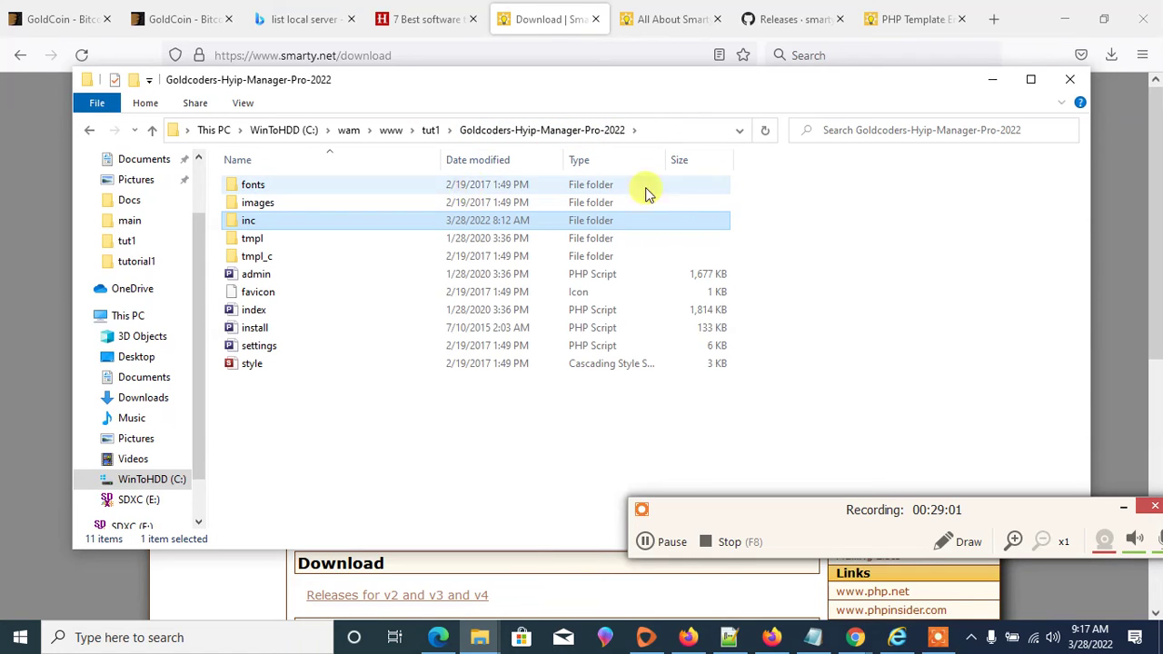
pyautogui.click(992, 80)
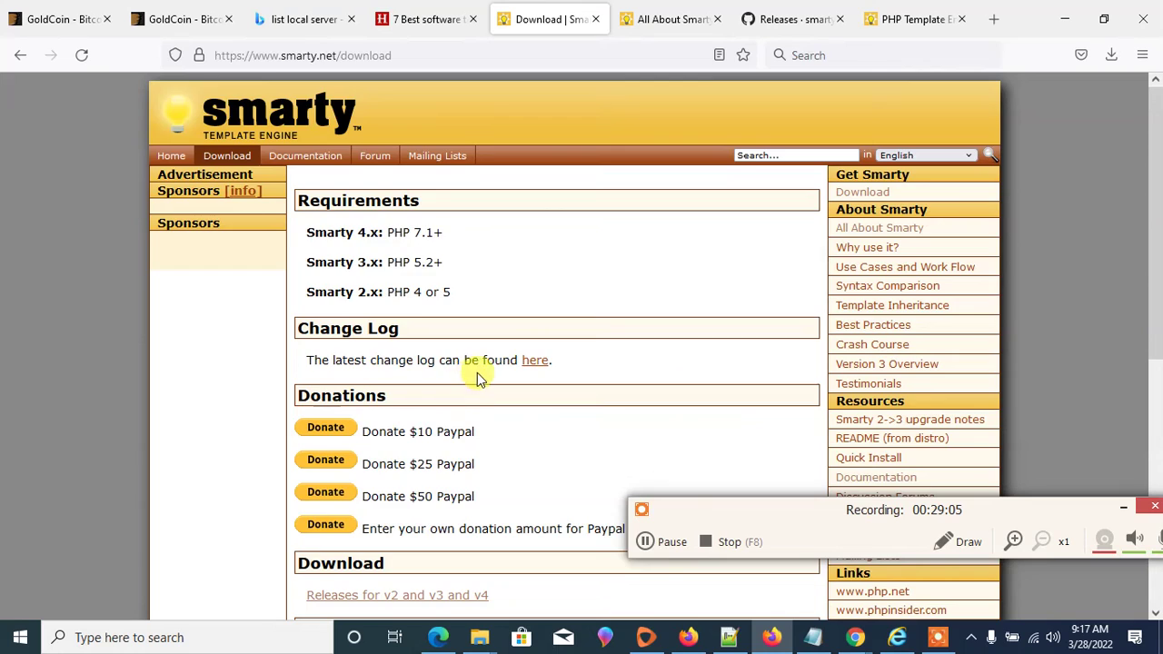
# - Download the Smarty v4.1.0 source code zip from the GitHub releases page
pyautogui.scroll(-3, 472, 376)
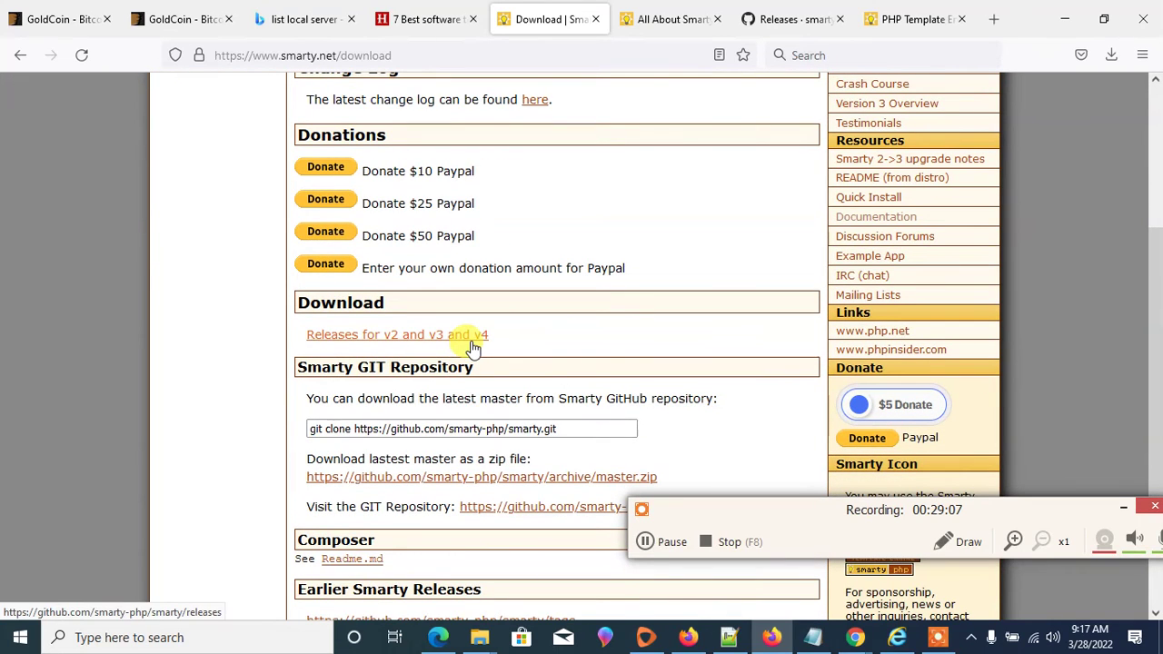
pyautogui.click(471, 342)
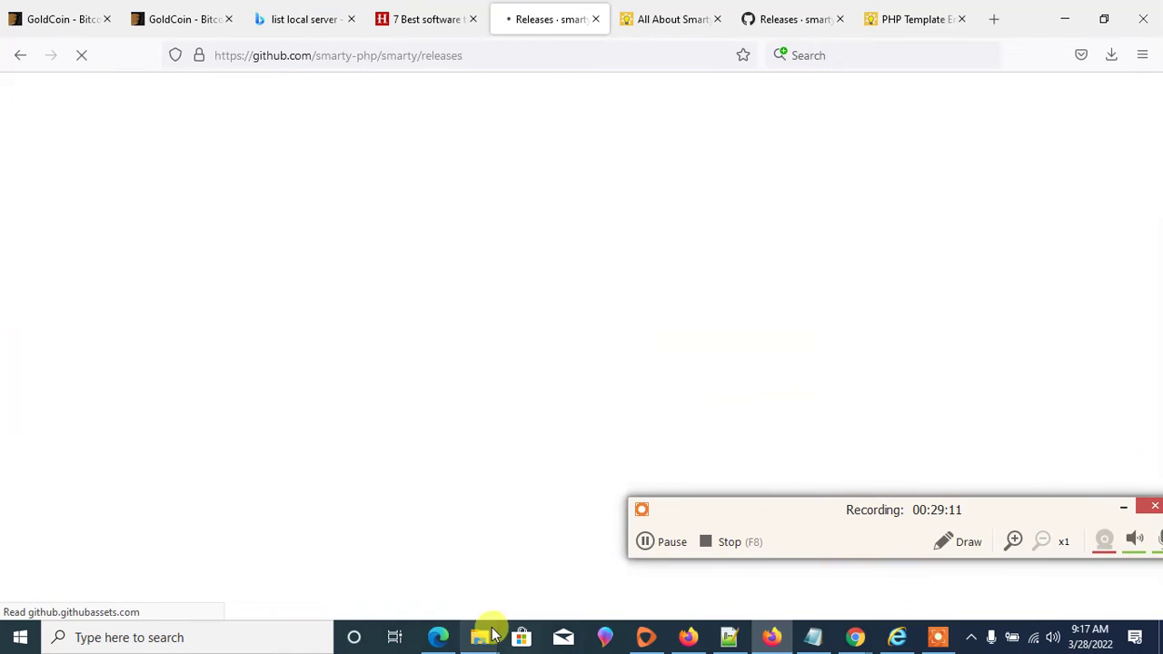
pyautogui.moveTo(484, 640)
pyautogui.scroll(-3, 467, 189)
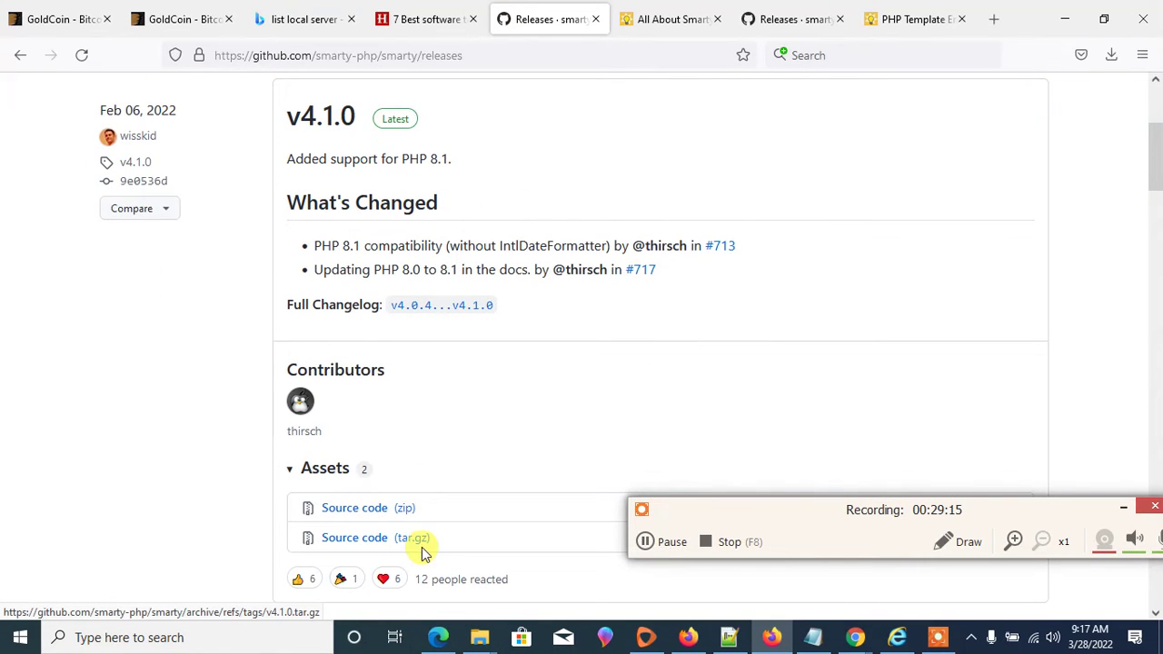
pyautogui.click(371, 509)
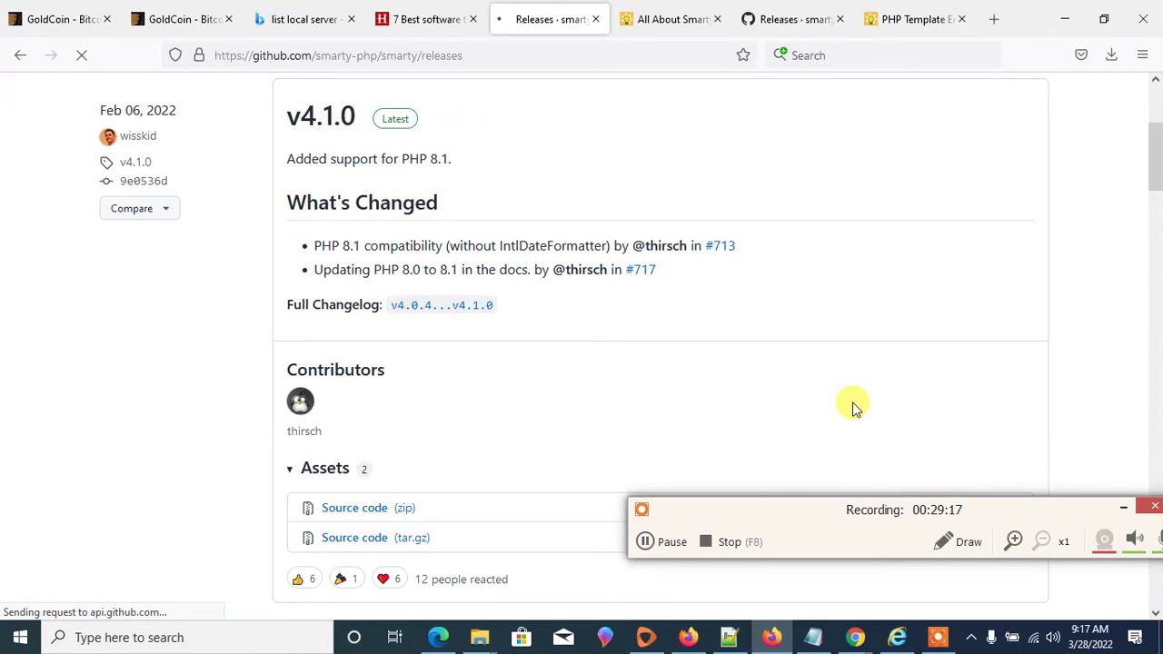
# - Briefly open the WampServer tray menu and dismiss it
pyautogui.click(970, 637)
pyautogui.click(1020, 570)
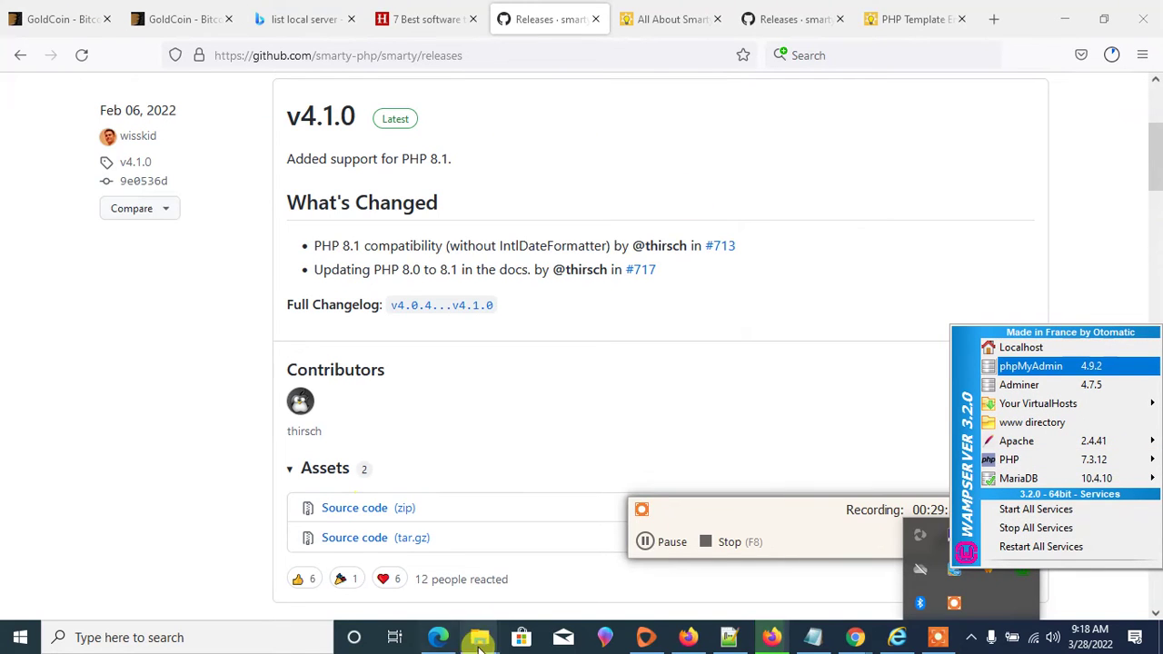
pyautogui.click(479, 637)
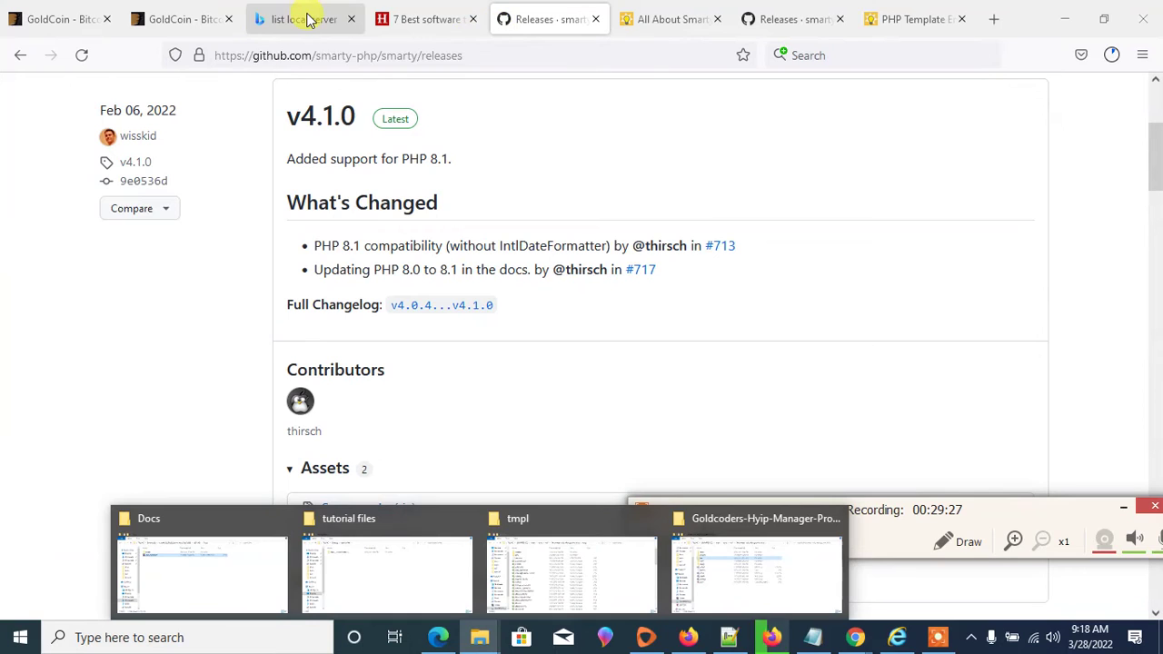
pyautogui.click(307, 19)
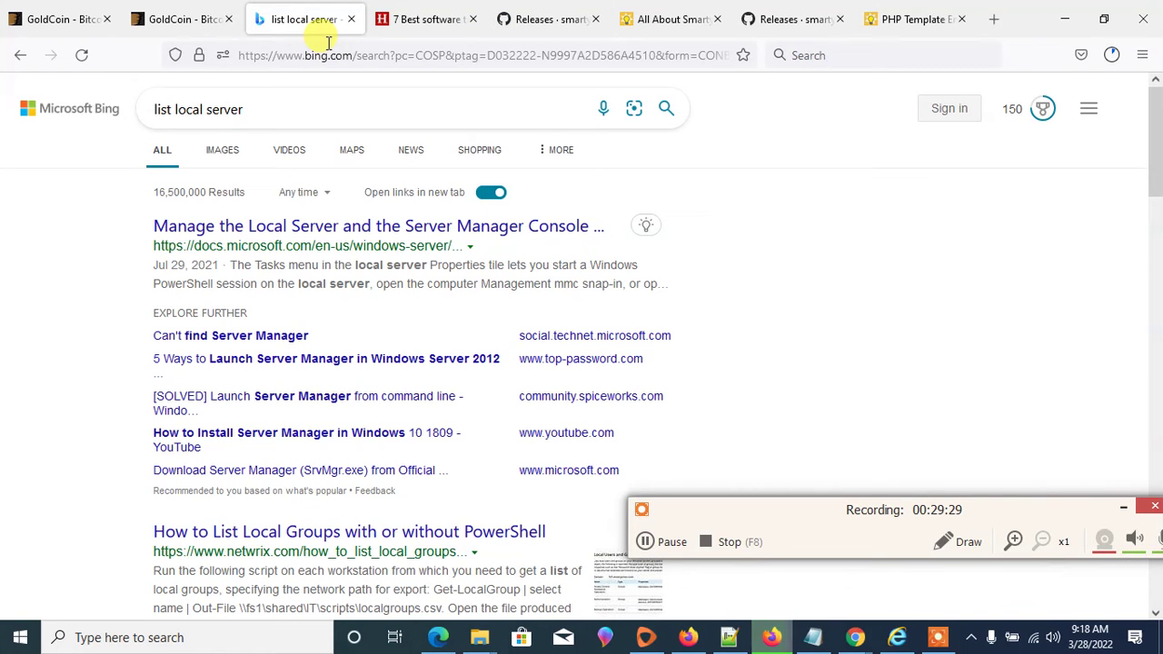
# - Load localhost, then 127.0.0.1, to reach the WampServer home page
pyautogui.click(324, 51)
pyautogui.write('lo')
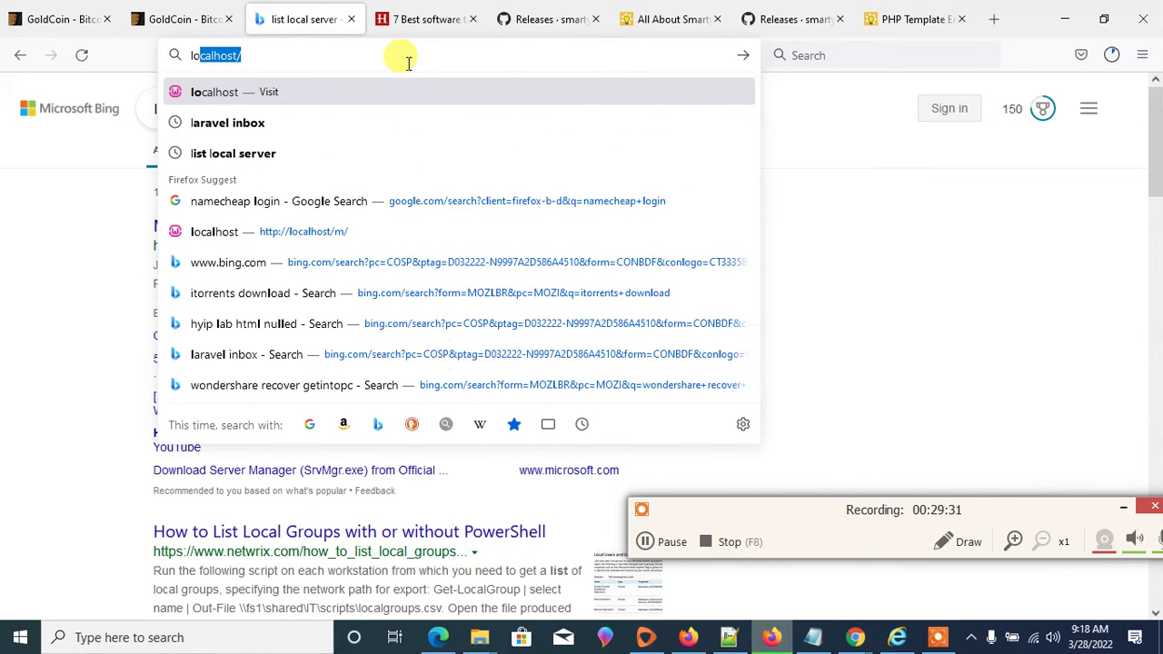
pyautogui.press('Return')
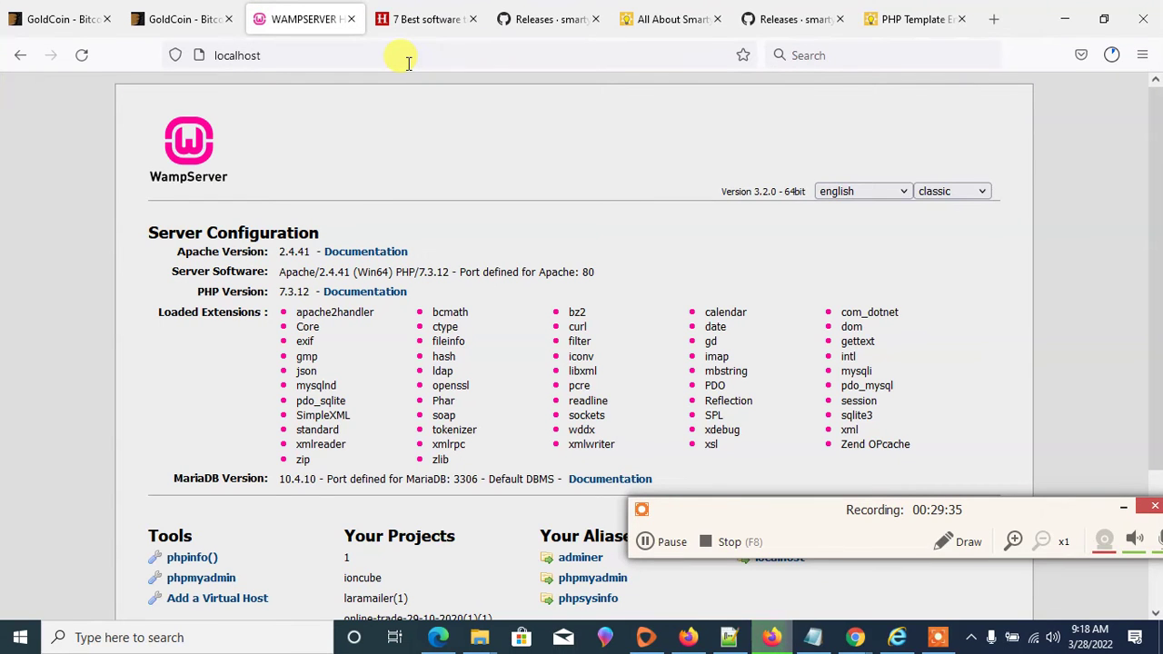
pyautogui.click(408, 61)
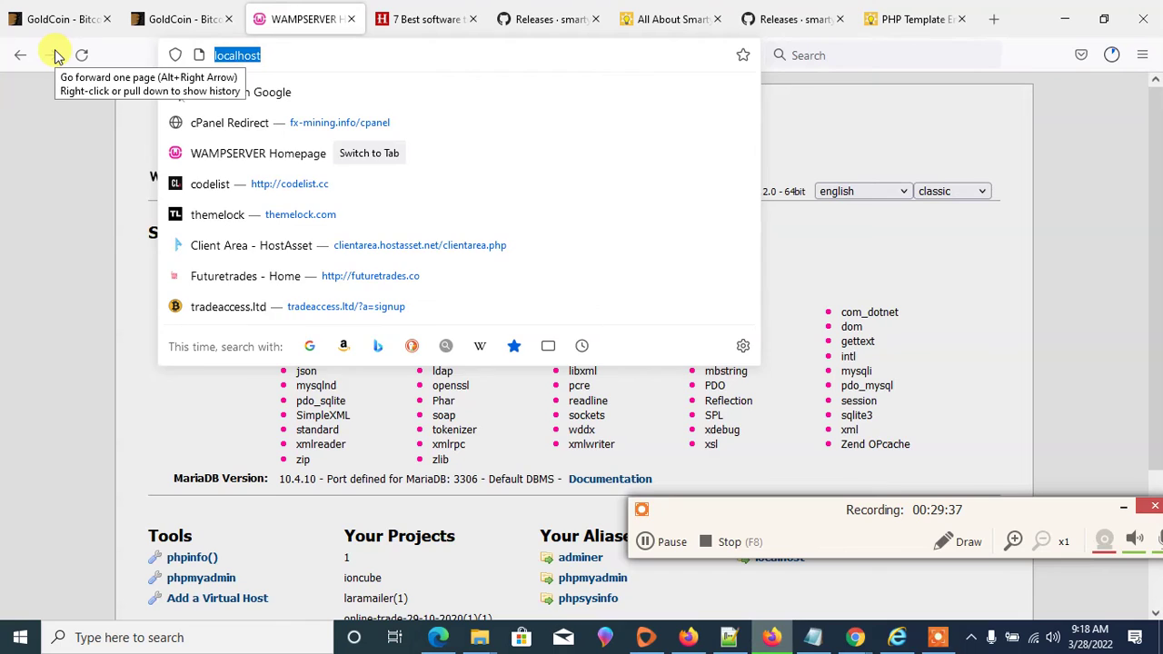
pyautogui.write('127.')
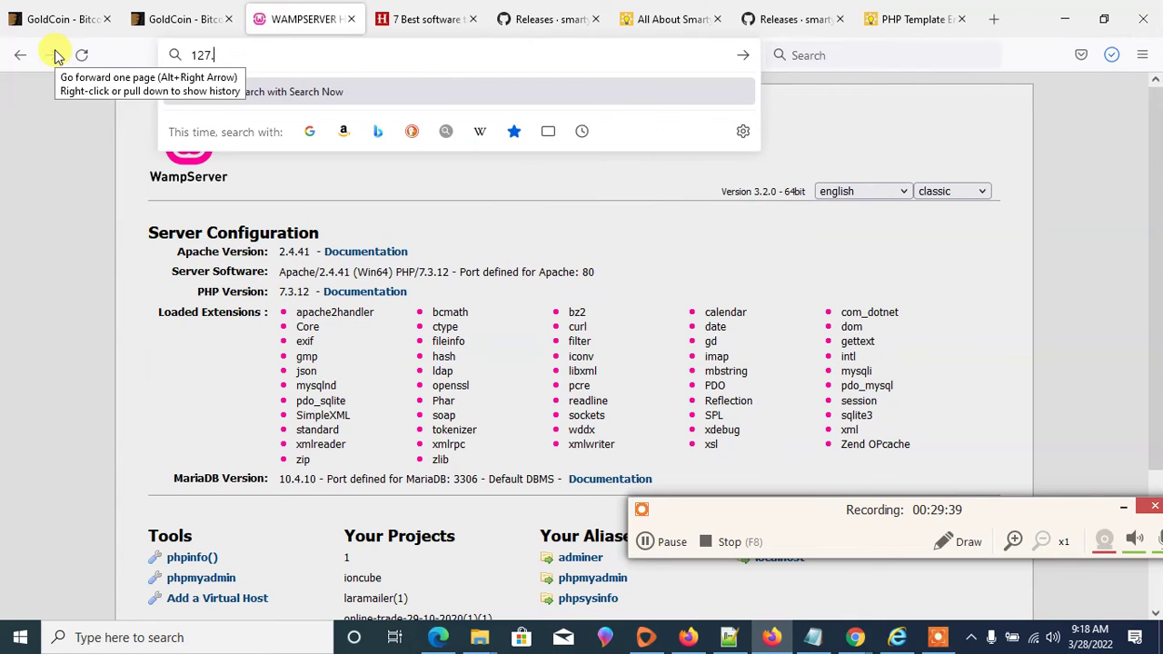
pyautogui.write('0.0')
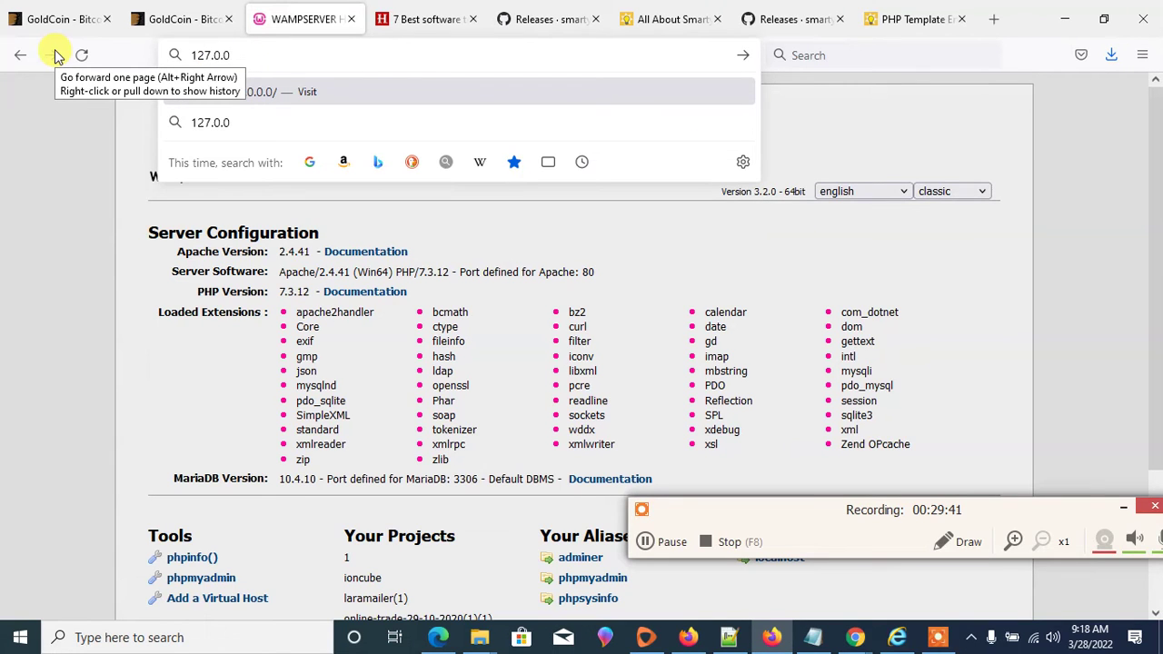
pyautogui.write('.1')
pyautogui.press('Return')
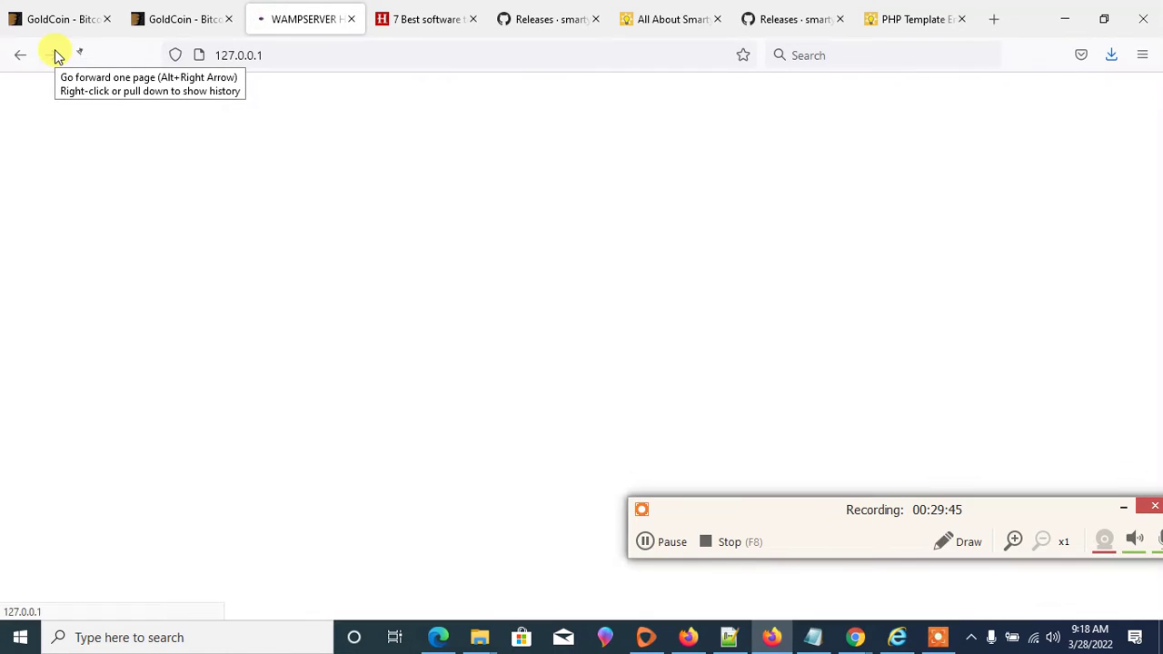
# - Highlight the PHP version, Apache 2.4.41 and port 80 details on the page
pyautogui.scroll(-3, 648, 444)
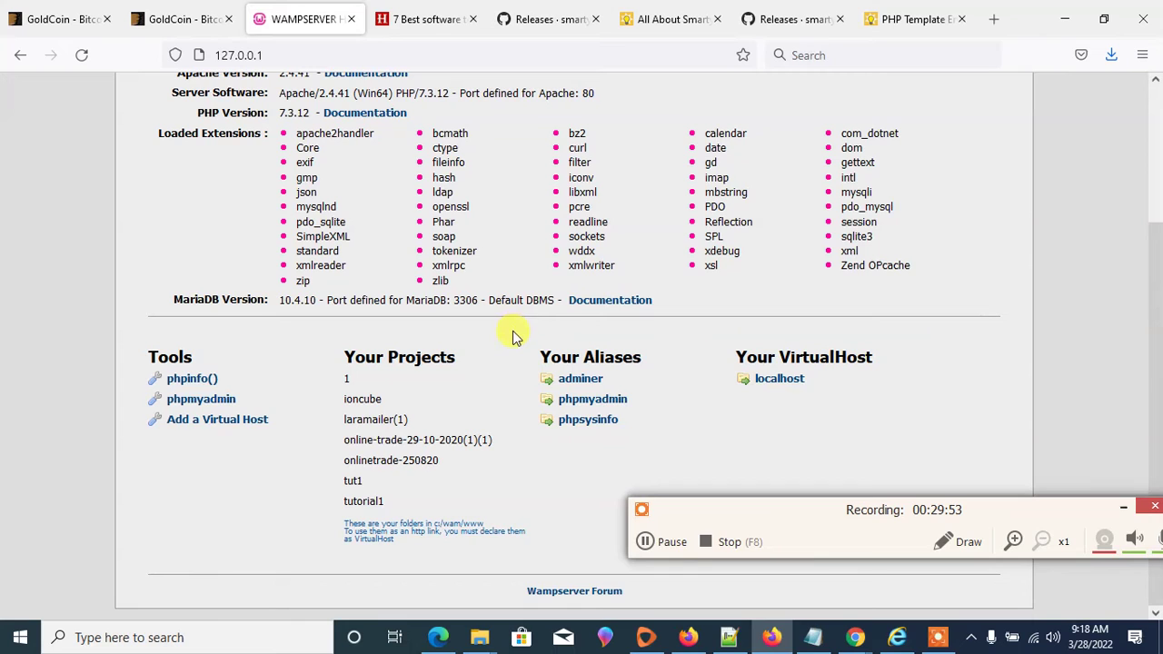
pyautogui.scroll(3, 502, 262)
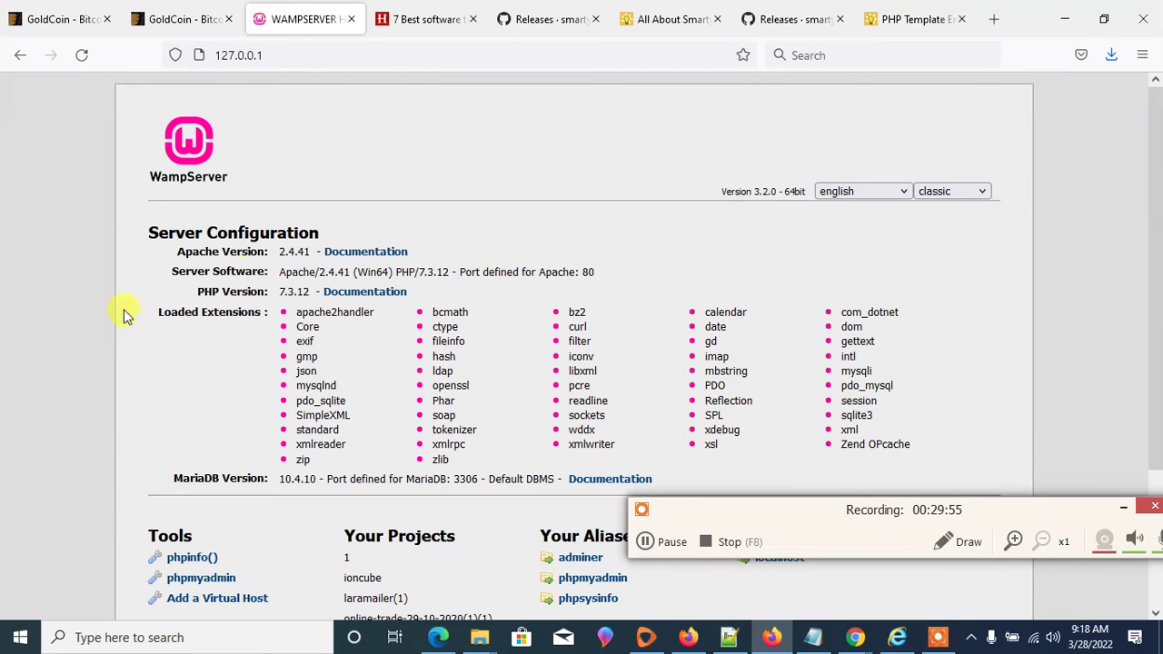
pyautogui.moveTo(156, 312); pyautogui.dragTo(269, 313)
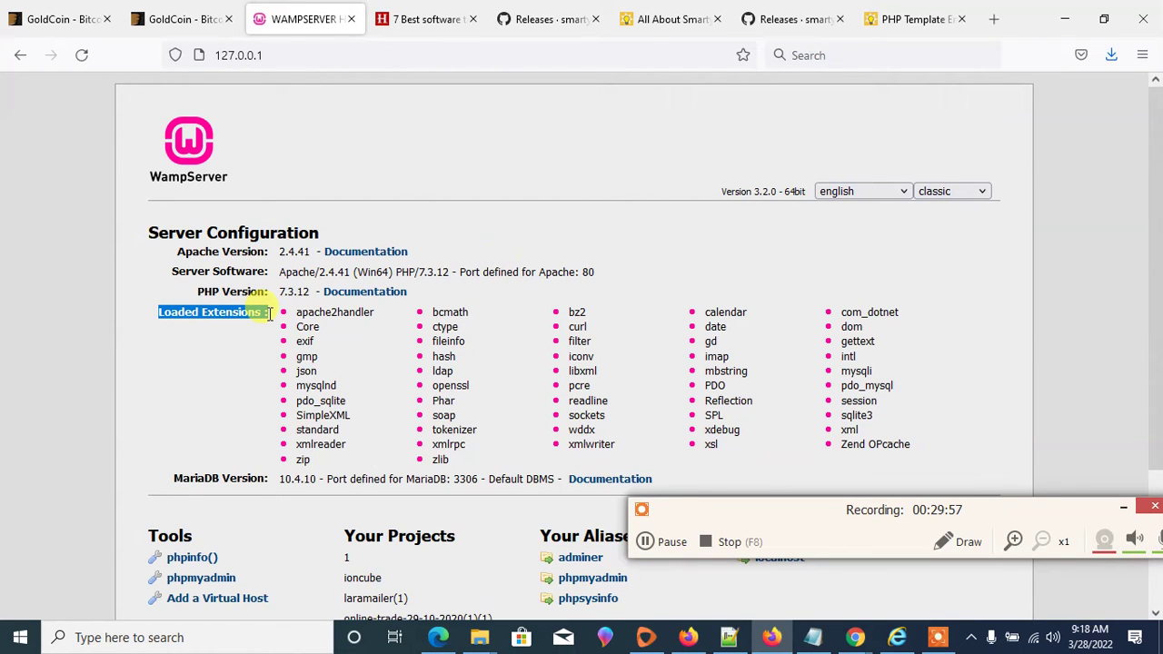
pyautogui.moveTo(164, 292); pyautogui.dragTo(176, 264)
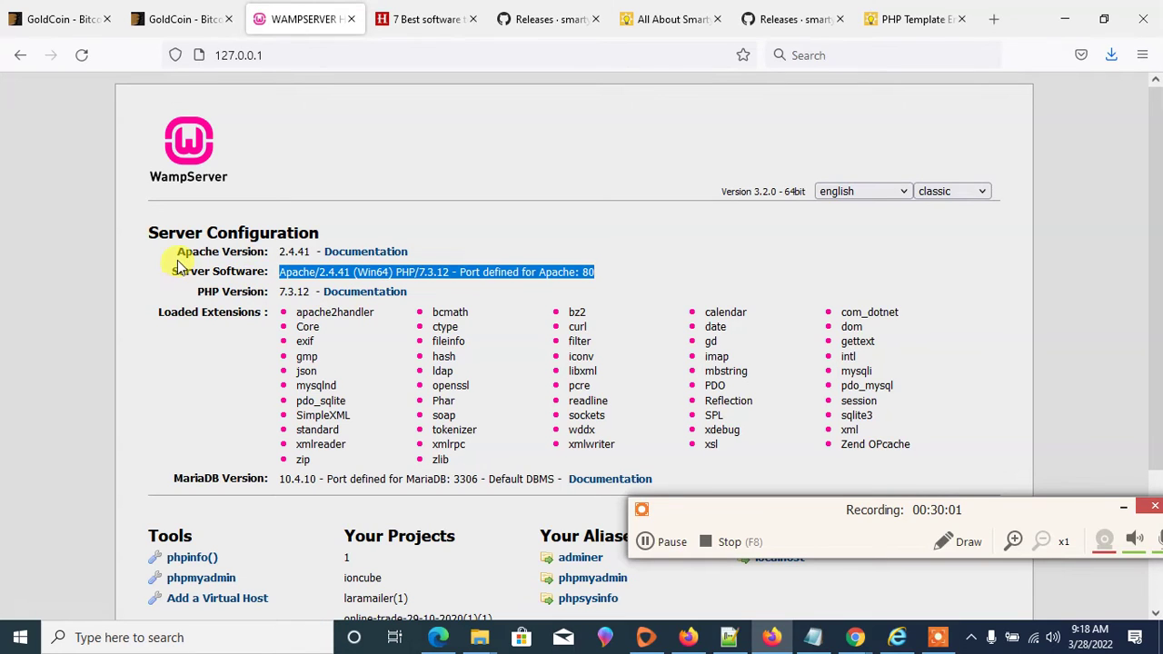
pyautogui.click(180, 263)
pyautogui.moveTo(281, 252); pyautogui.dragTo(325, 254)
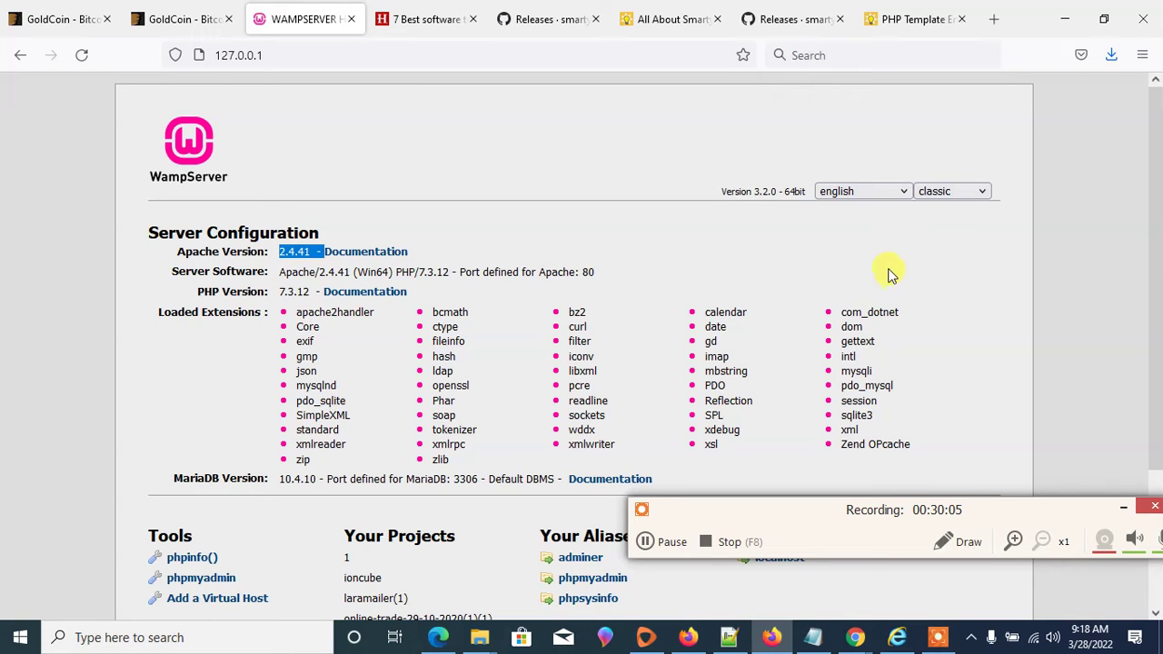
pyautogui.moveTo(609, 272); pyautogui.dragTo(574, 275)
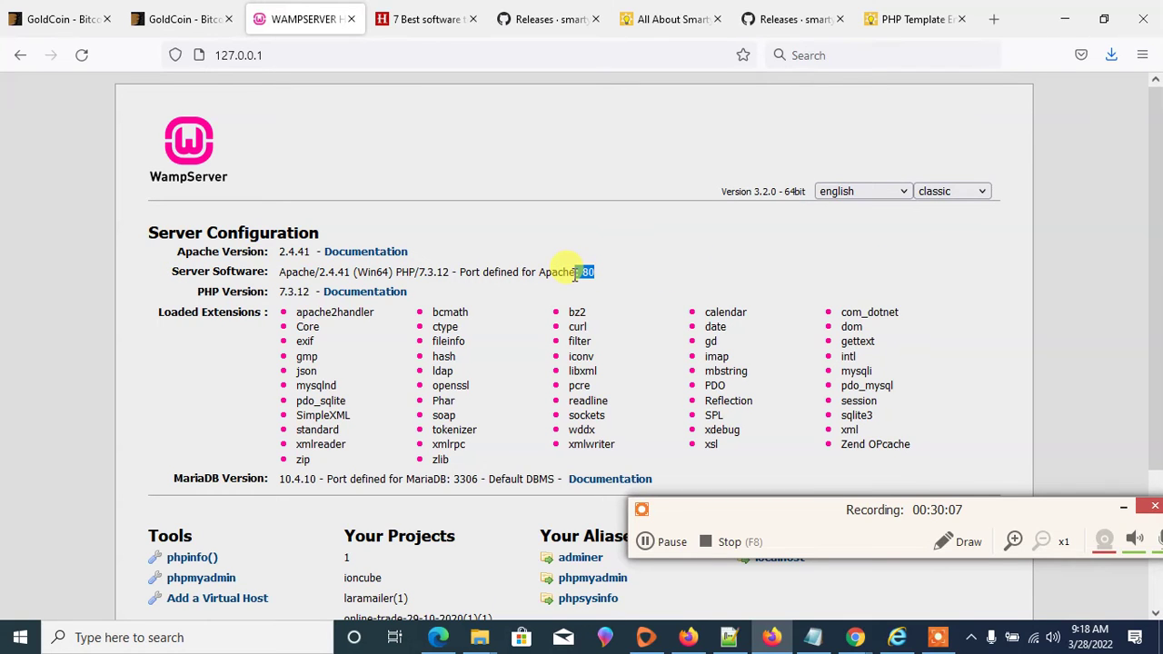
pyautogui.scroll(-2, 194, 216)
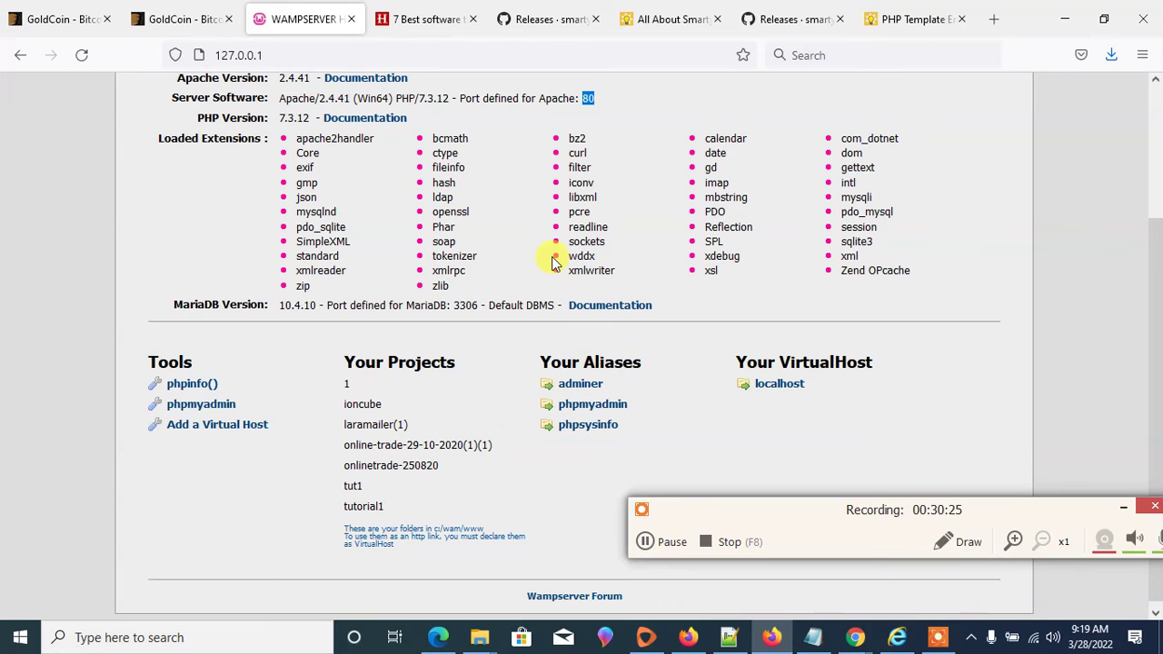
pyautogui.scroll(3, 553, 262)
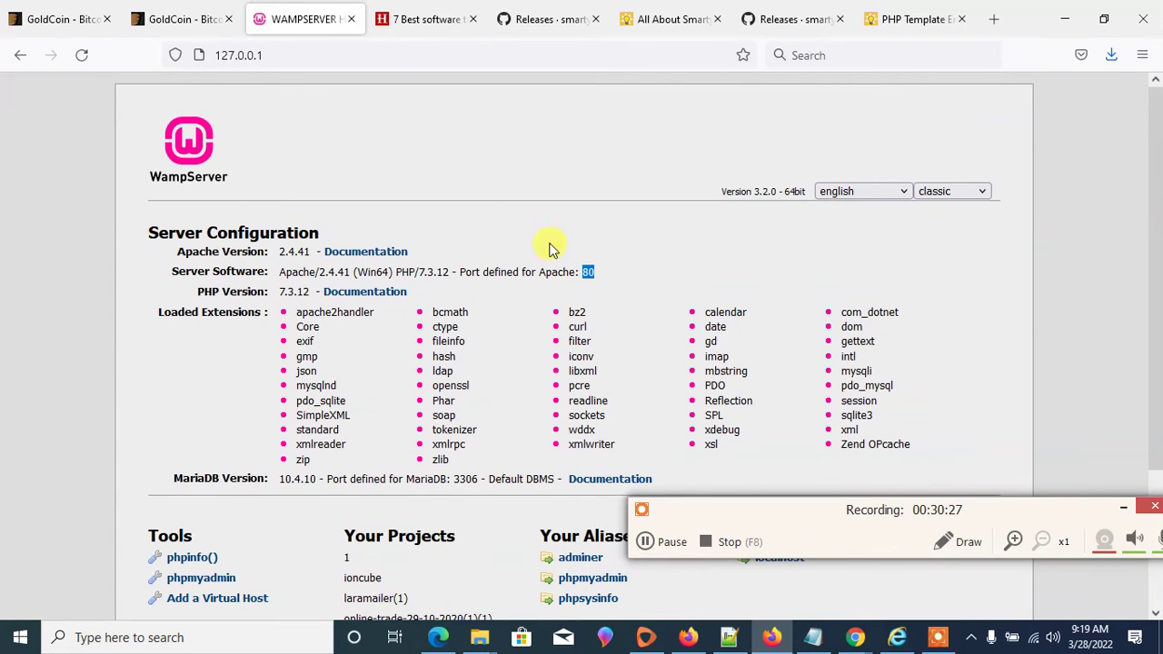
# - Search for 'ioncube' and open the ionCube website in a new tab
pyautogui.click(417, 19)
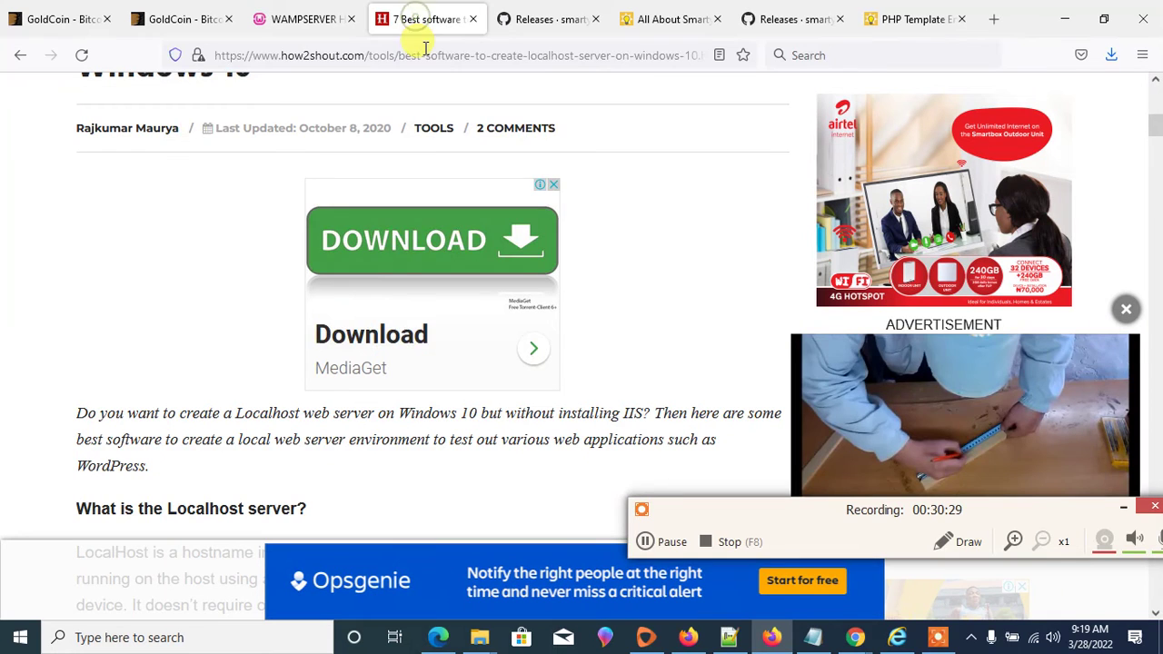
pyautogui.click(425, 46)
pyautogui.press('BackSpace')
pyautogui.write('ion')
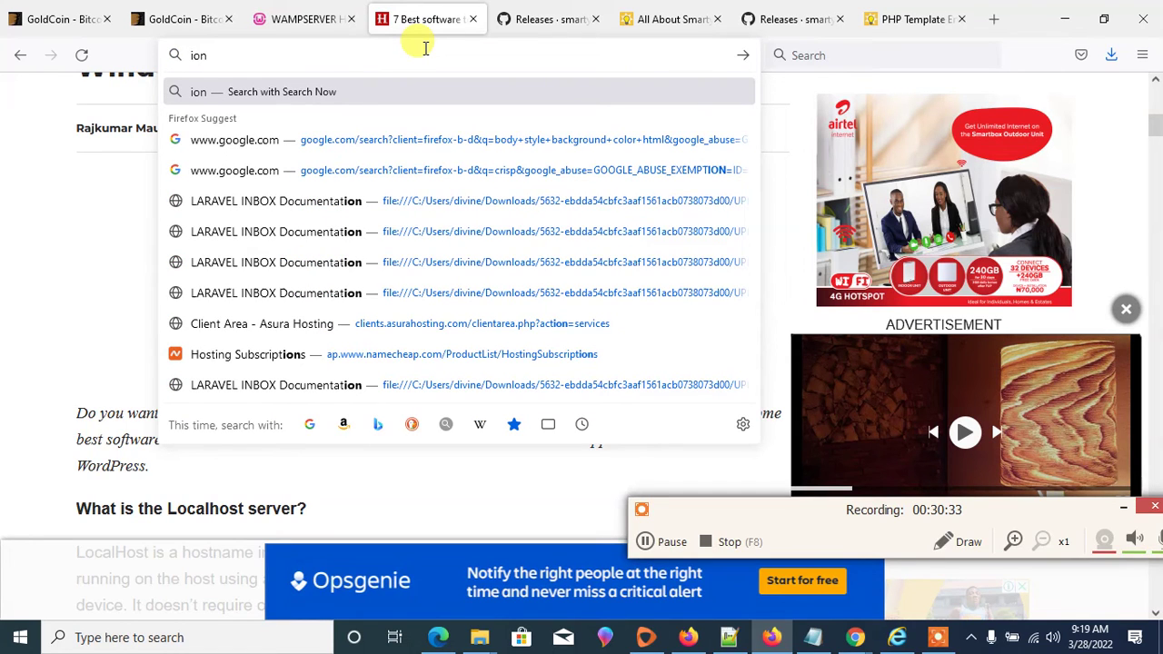
pyautogui.write('c')
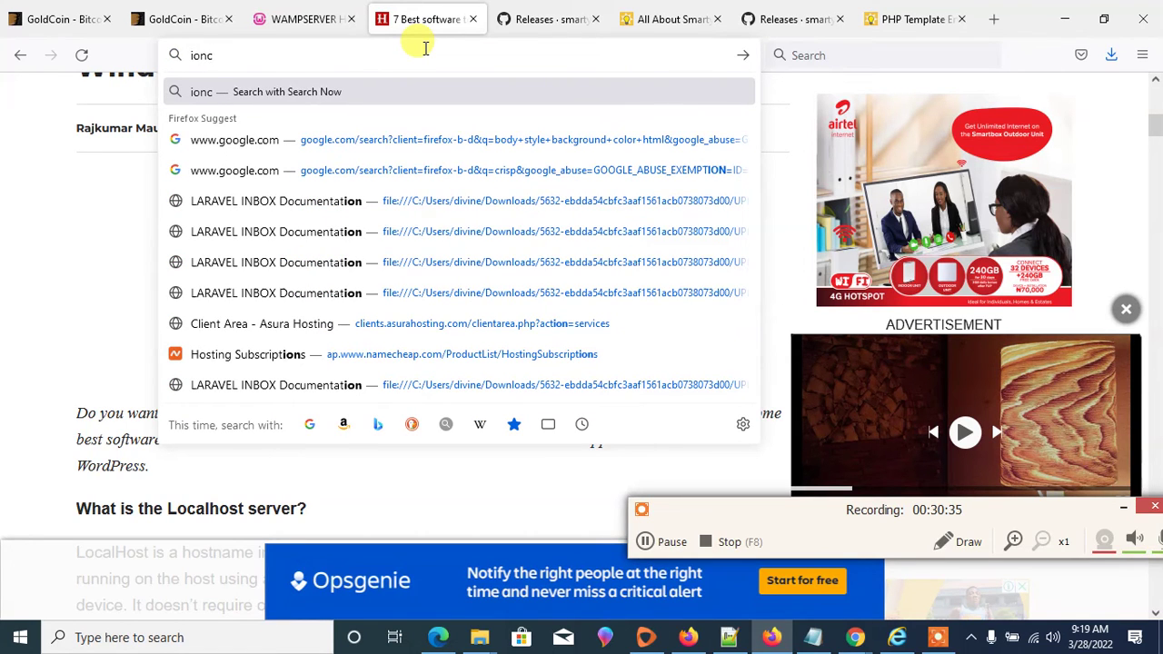
pyautogui.write('ube')
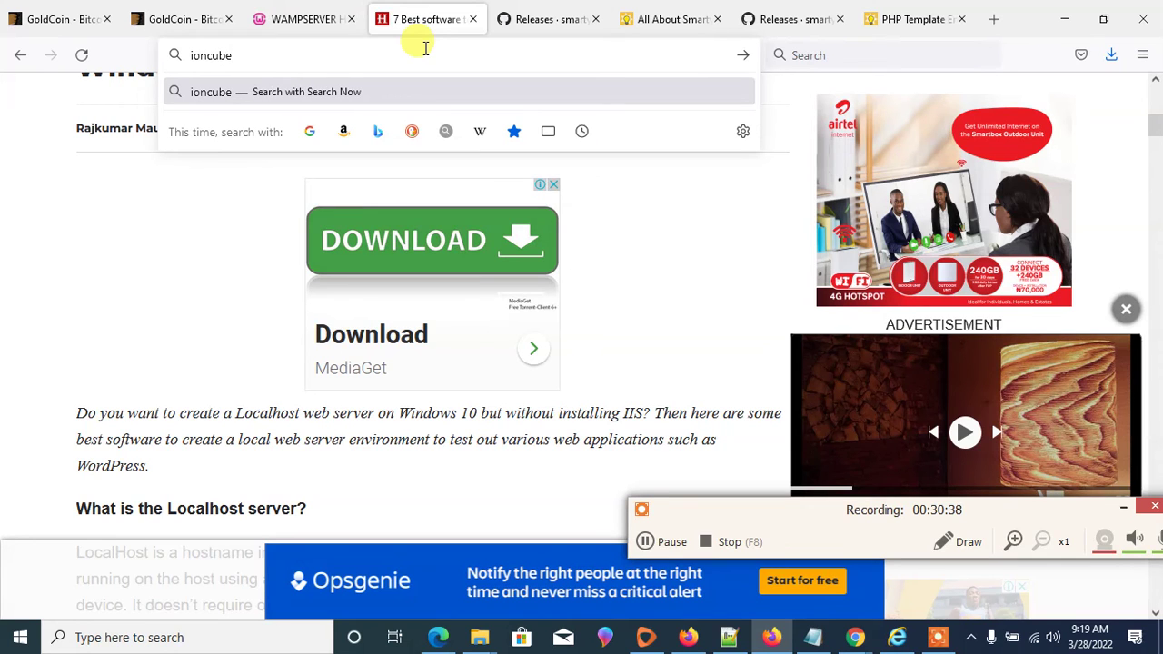
pyautogui.press('Return')
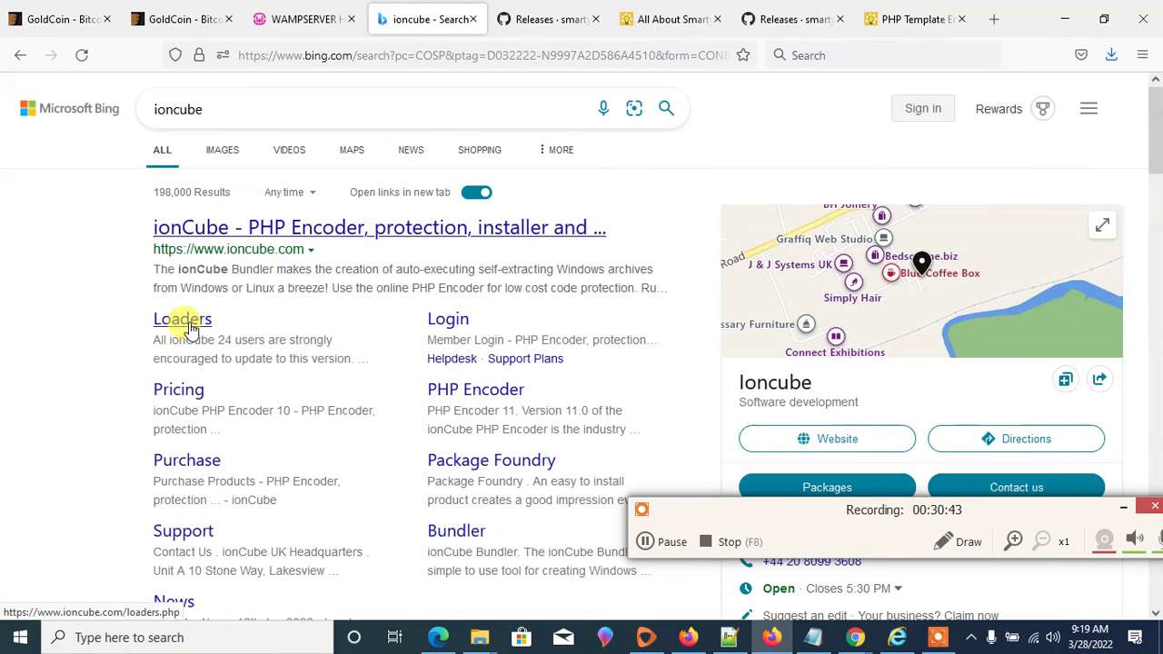
pyautogui.click(281, 233)
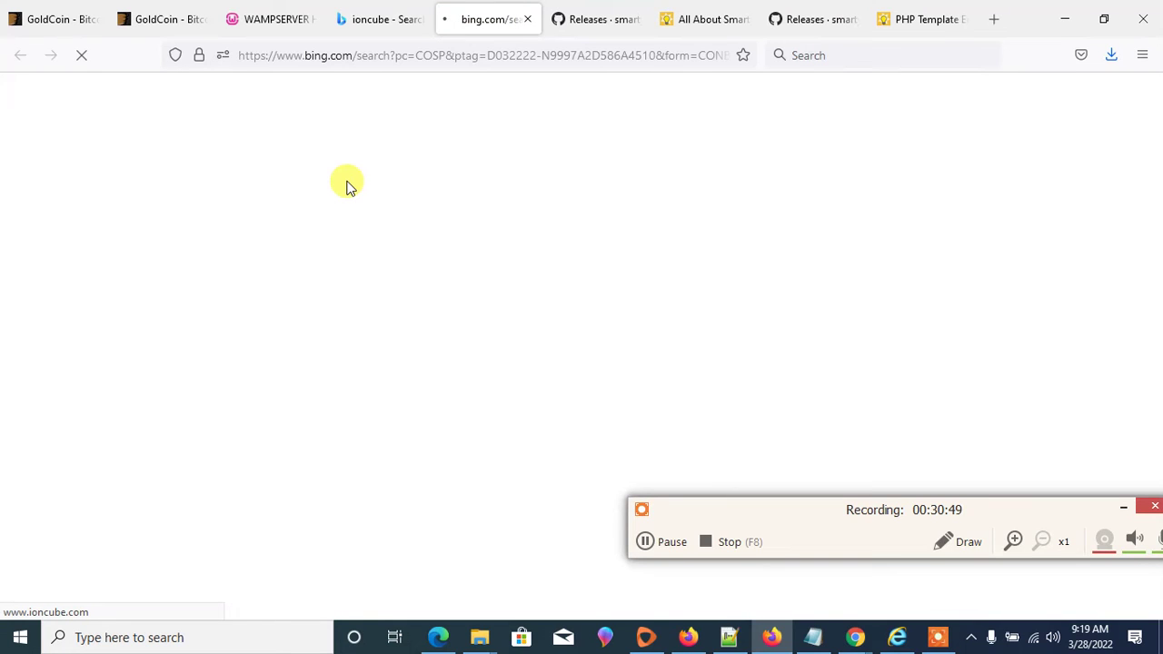
pyautogui.click(371, 19)
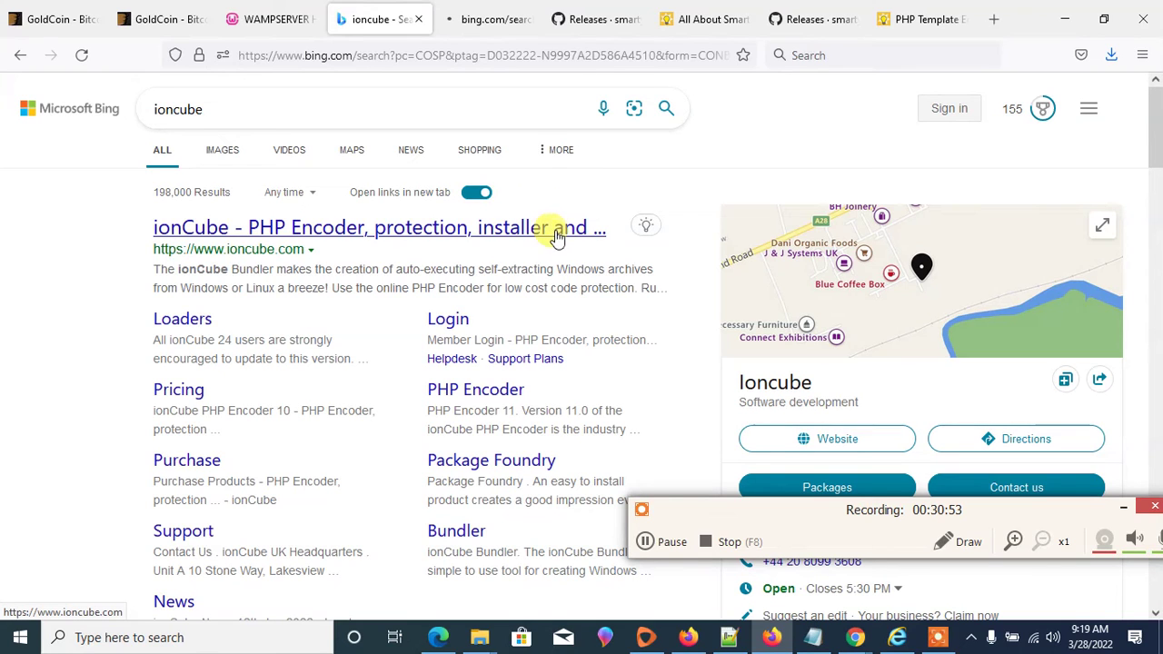
pyautogui.click(484, 18)
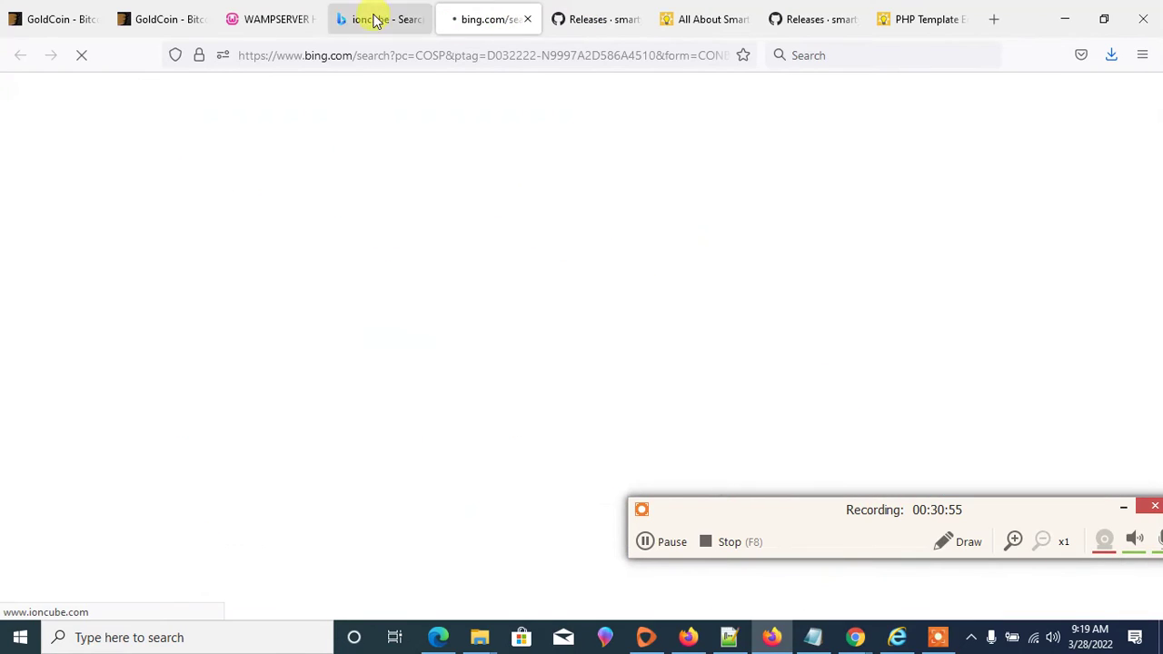
# - Back on the WampServer tab, enter localhost/tut1 in the address bar
pyautogui.click(295, 18)
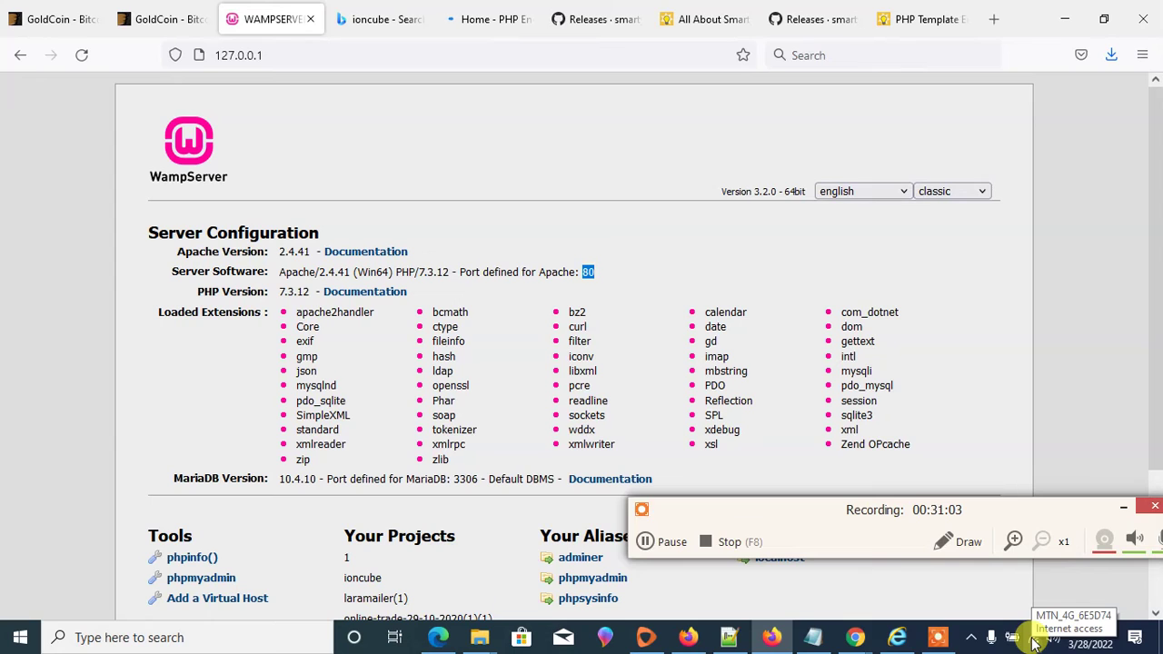
pyautogui.click(342, 57)
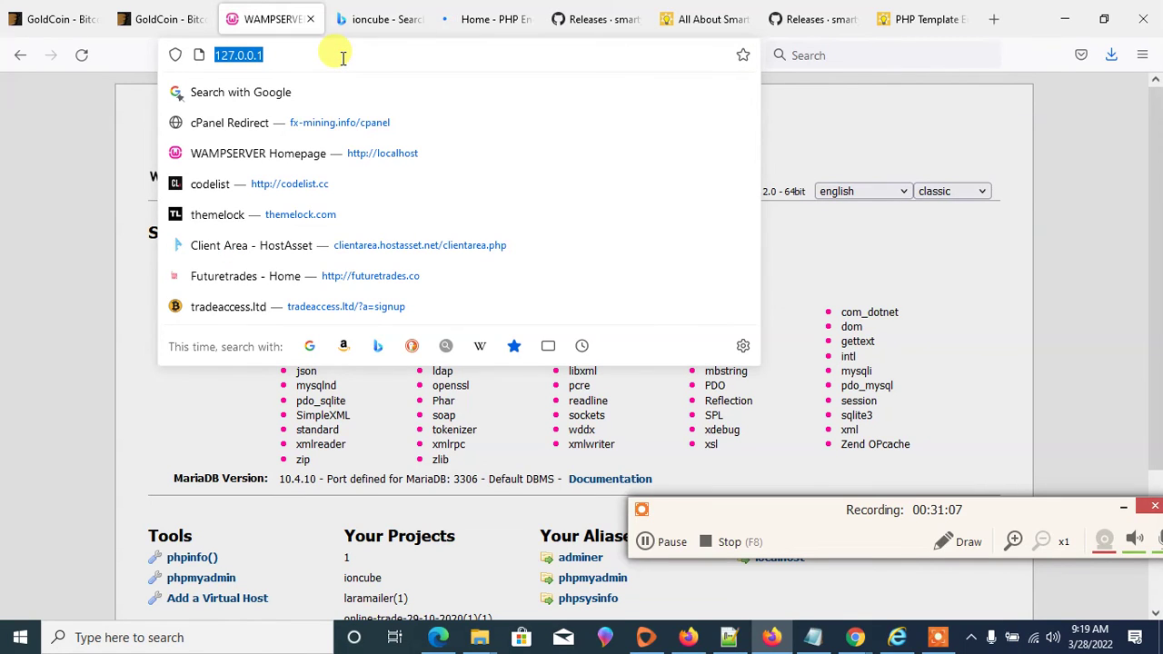
pyautogui.write('localhost/')
pyautogui.press('Right')
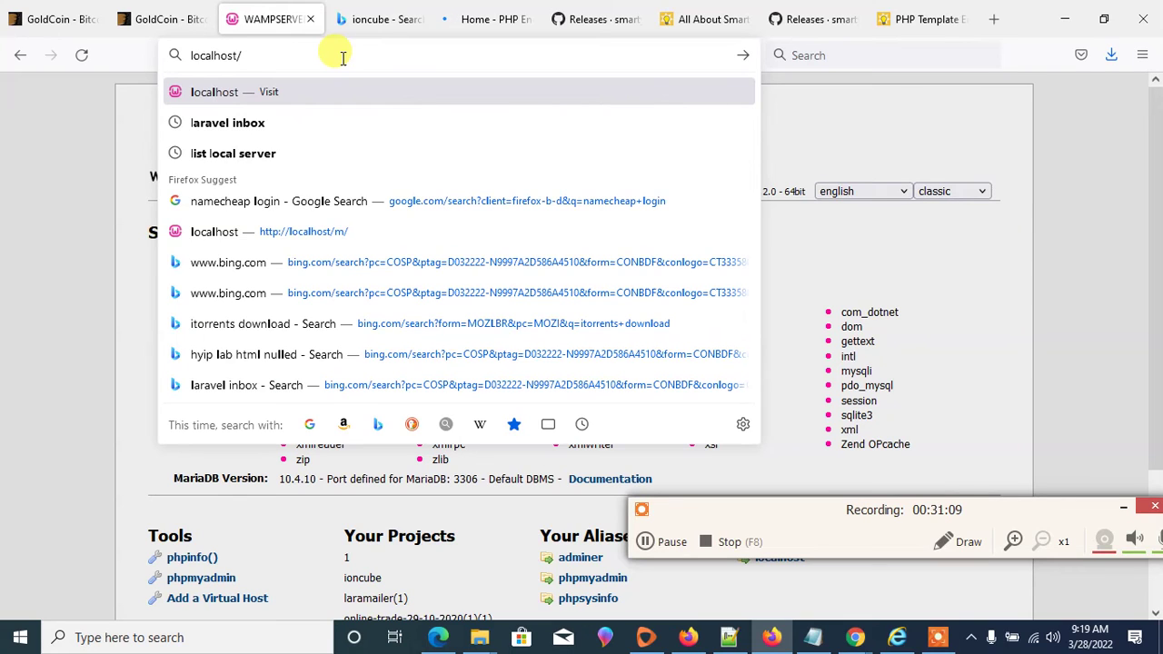
pyautogui.write('tut')
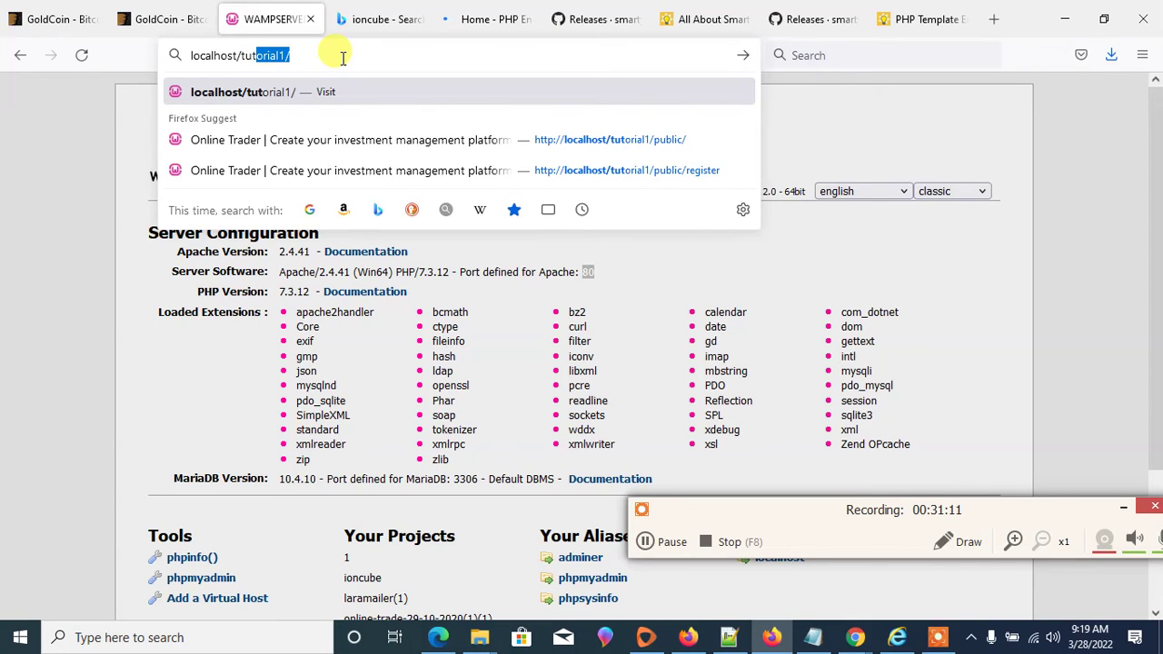
pyautogui.write('1/')
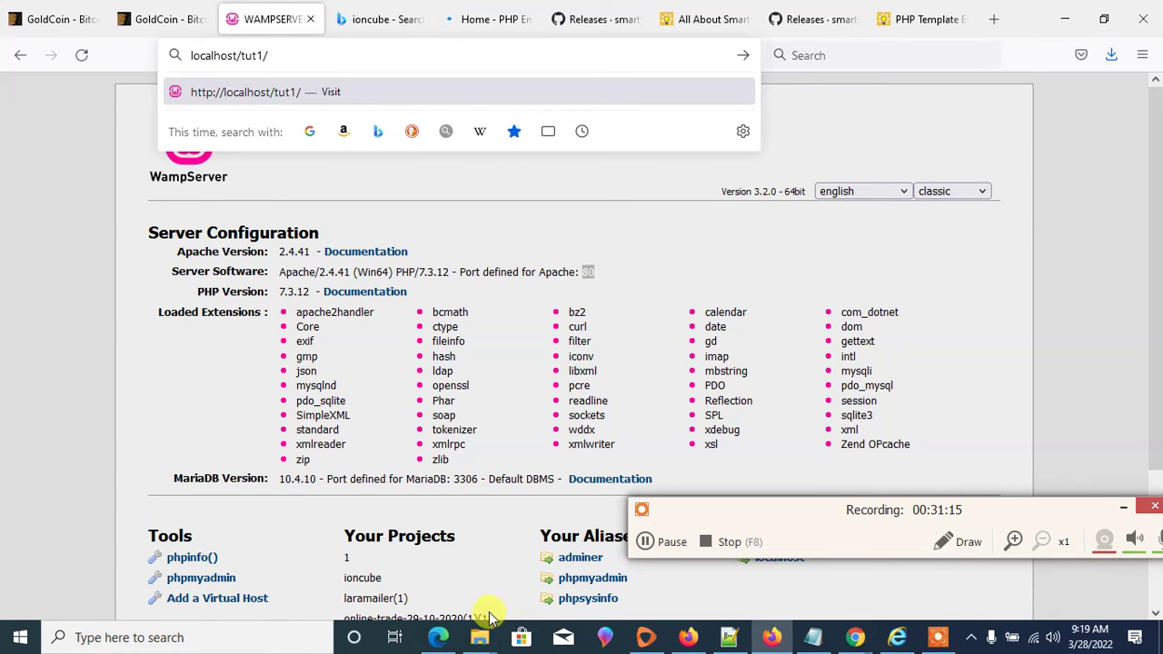
pyautogui.click(482, 639)
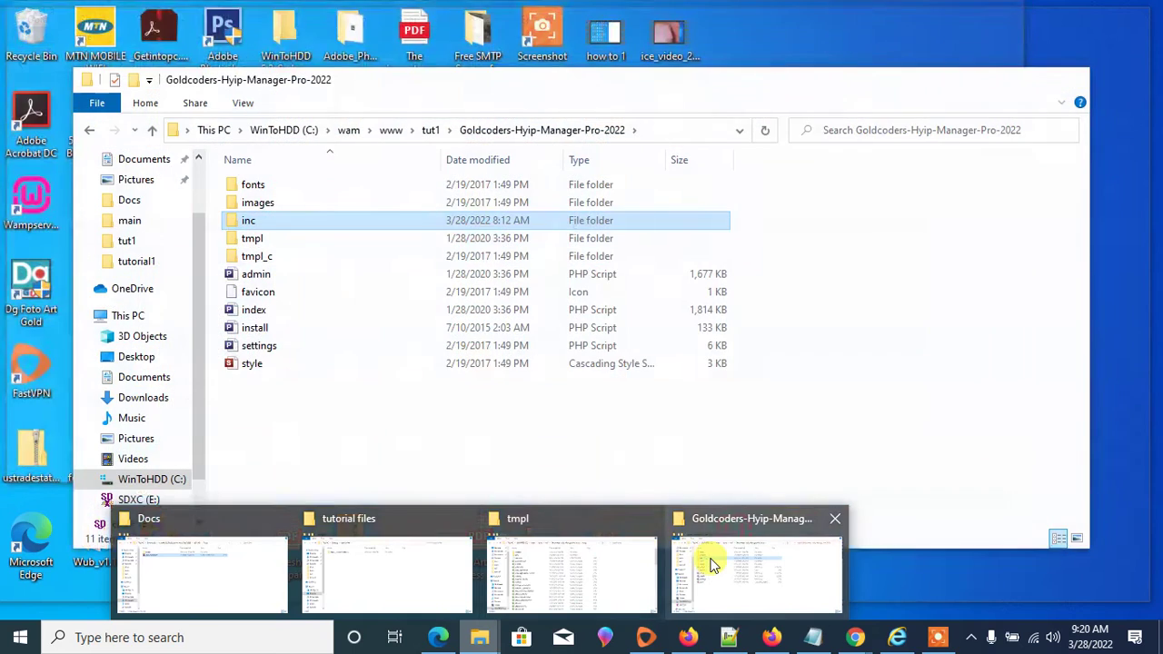
# - Move all 11 items from Goldcoders-Hyip-Manager-Pro-2022 up into tut1, then return to tut1
pyautogui.click(713, 565)
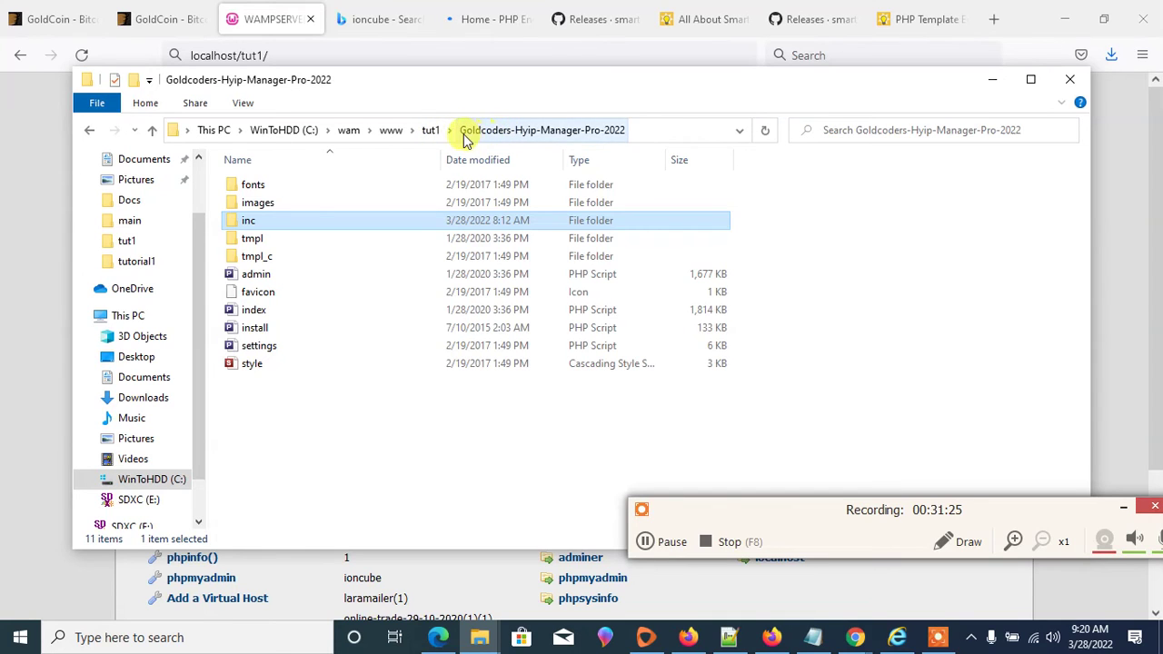
pyautogui.click(433, 133)
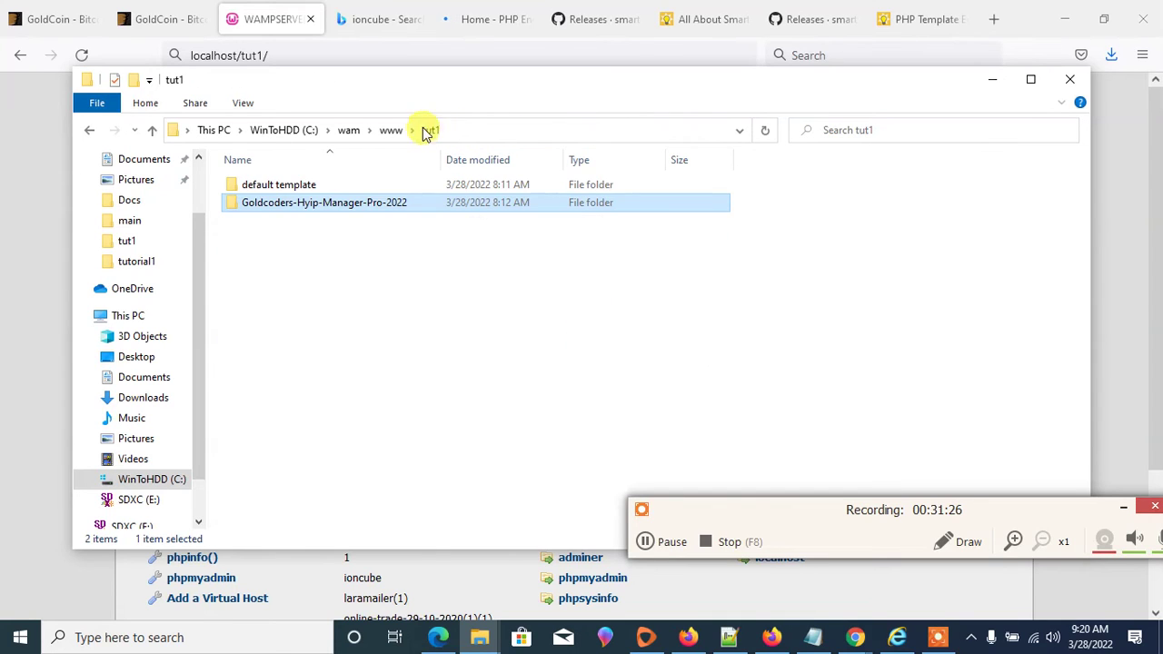
pyautogui.doubleClick(325, 209)
pyautogui.moveTo(304, 371); pyautogui.dragTo(440, 138)
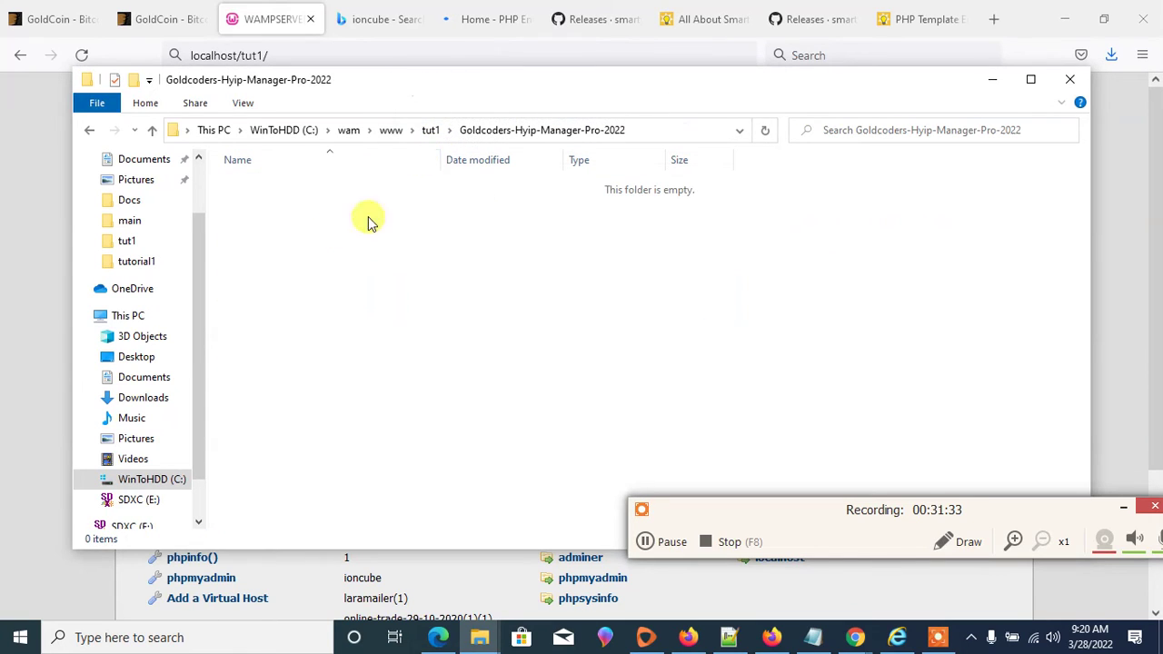
pyautogui.click(431, 131)
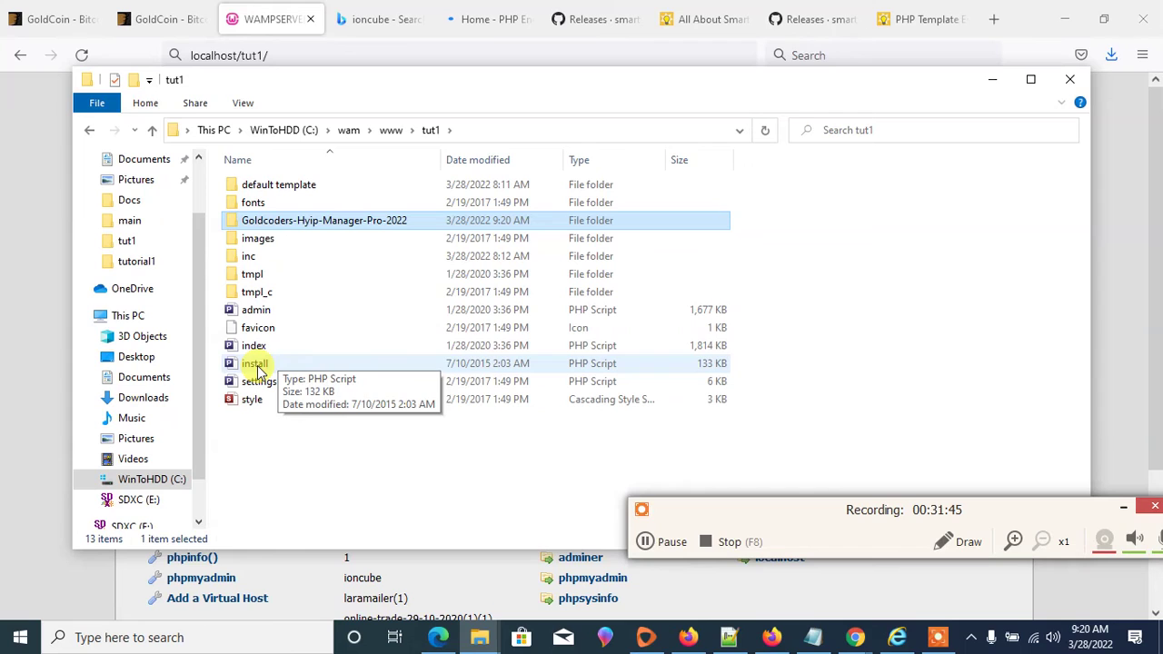
# - Fix the mistyped address to localhost/tut1/install.php and load it
pyautogui.click(312, 44)
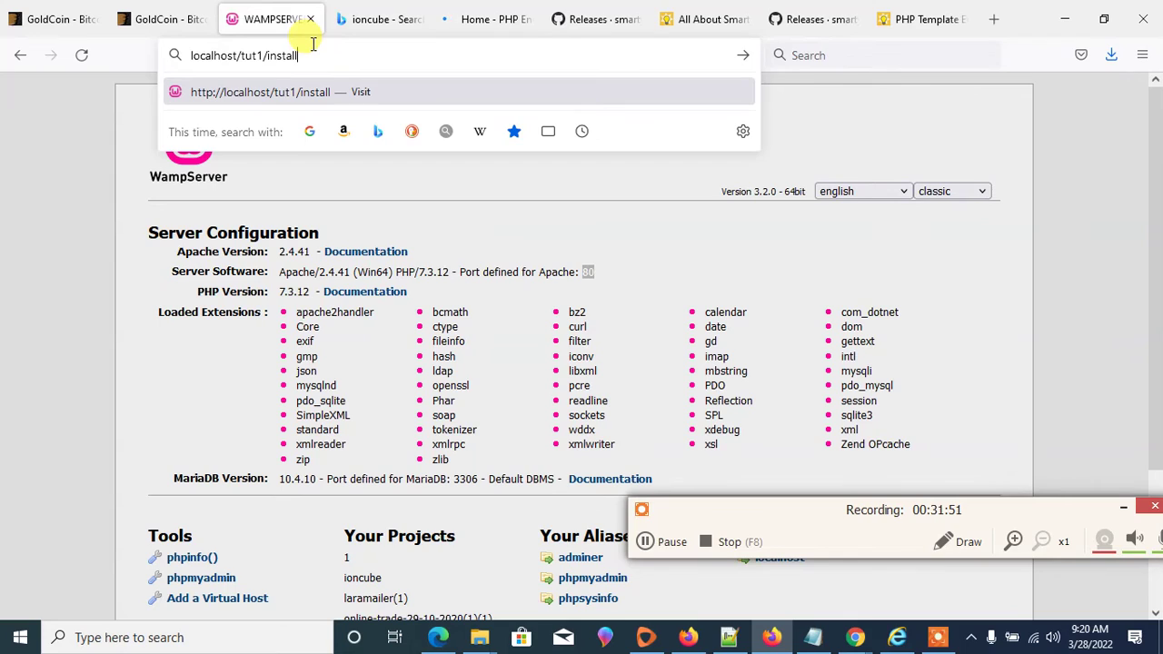
pyautogui.press('BackSpace')
pyautogui.write('hp')
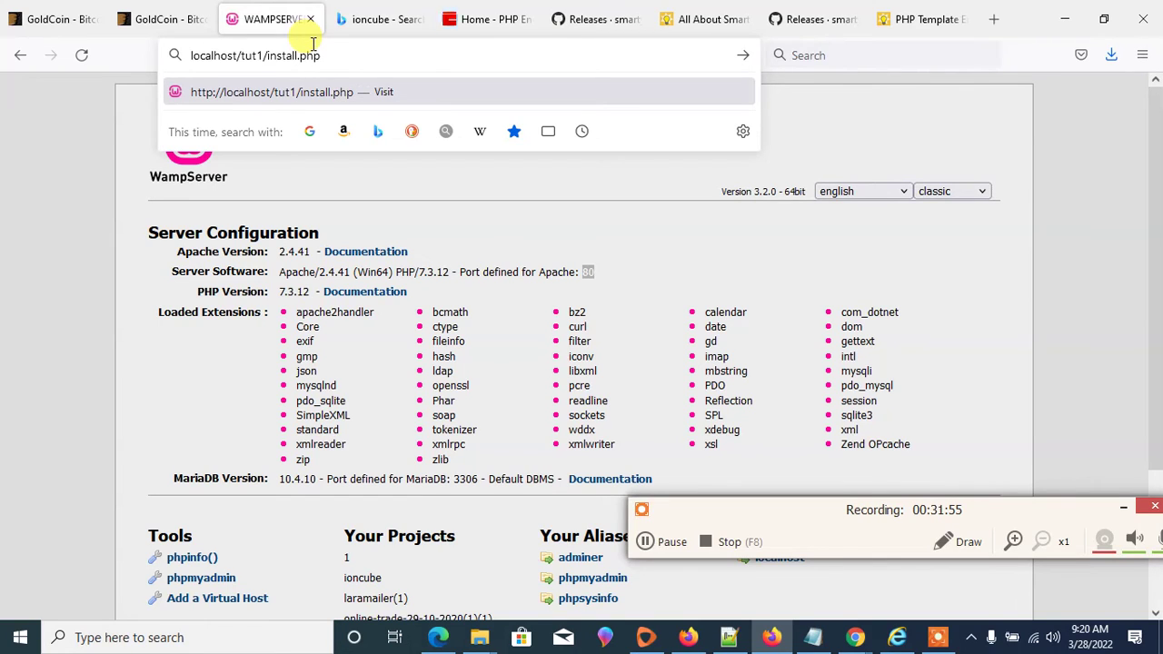
pyautogui.press('Return')
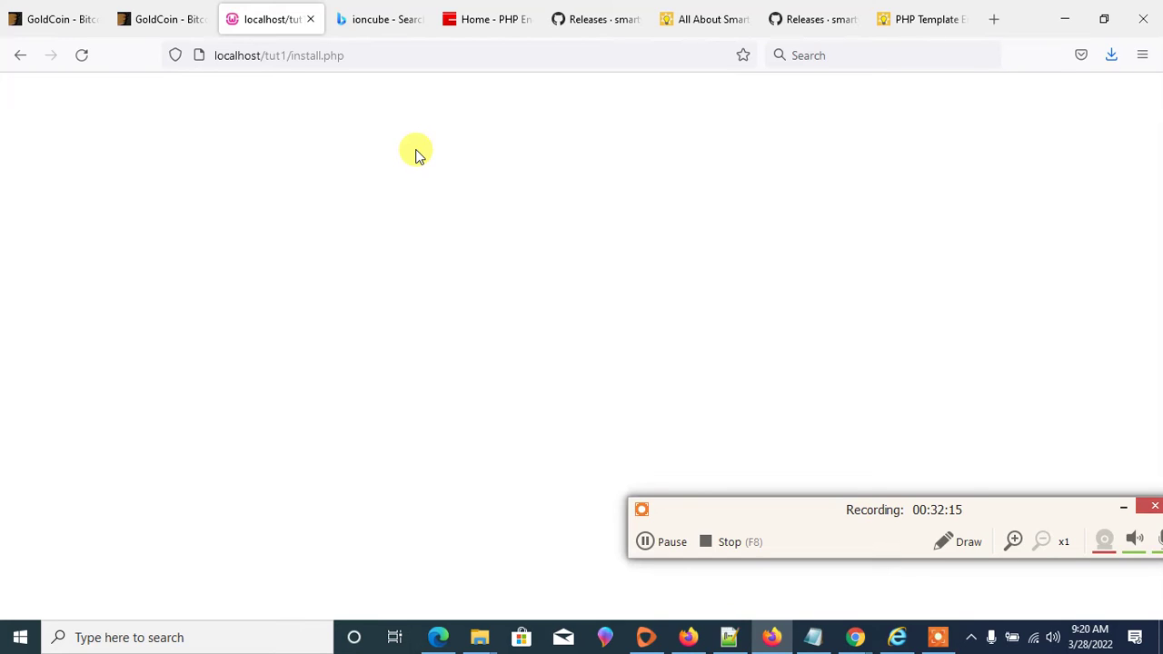
# - Use the WampServer tray menu to switch PHP to version 5.6.40
pyautogui.click(971, 637)
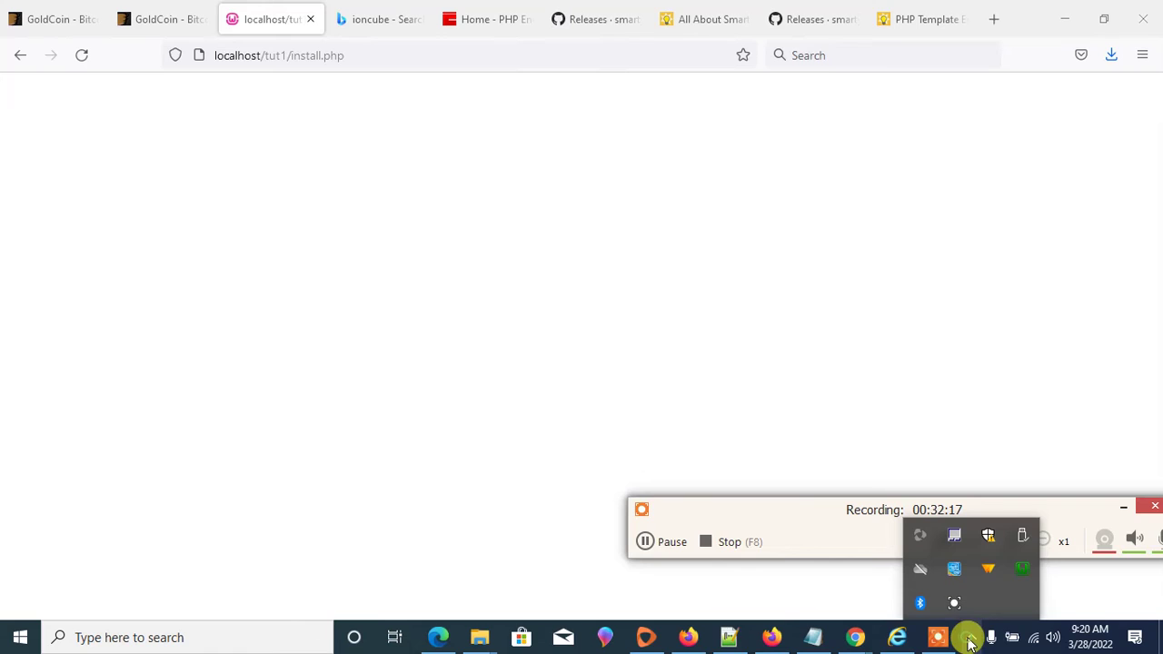
pyautogui.click(1024, 569)
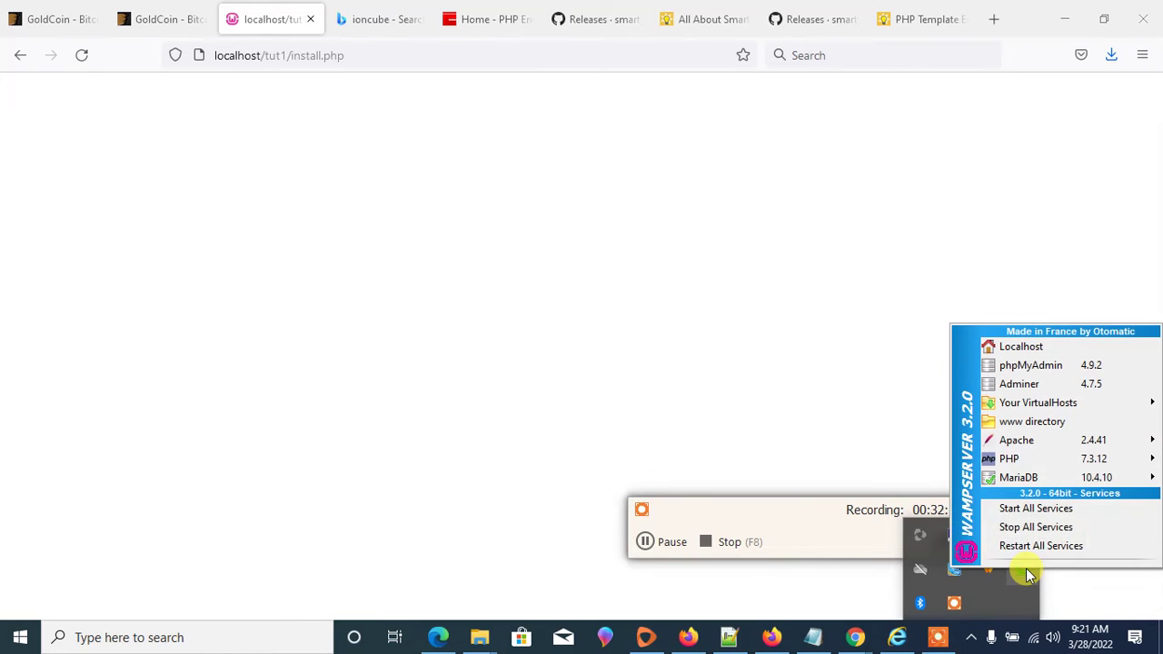
pyautogui.moveTo(1067, 459)
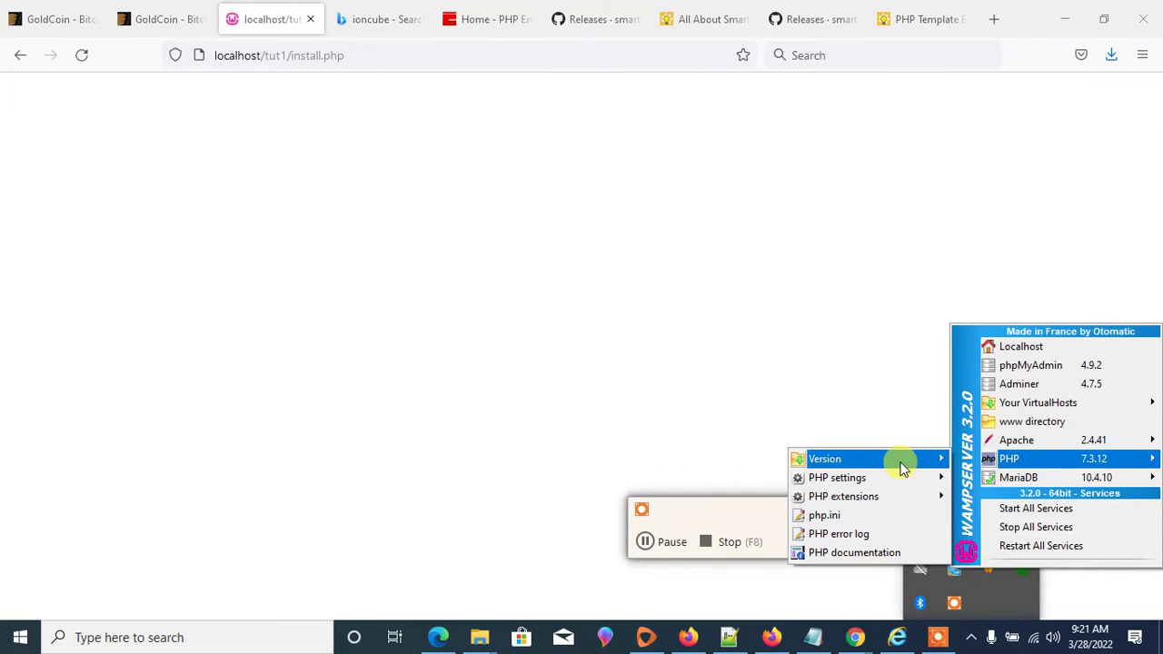
pyautogui.moveTo(900, 467)
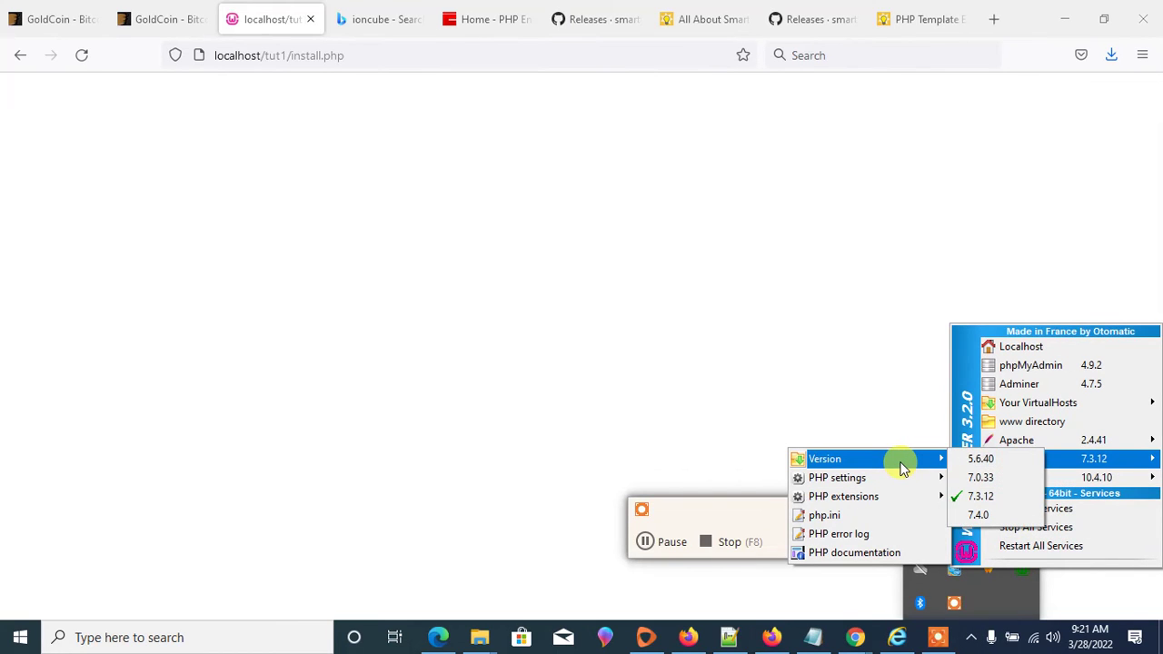
pyautogui.click(989, 463)
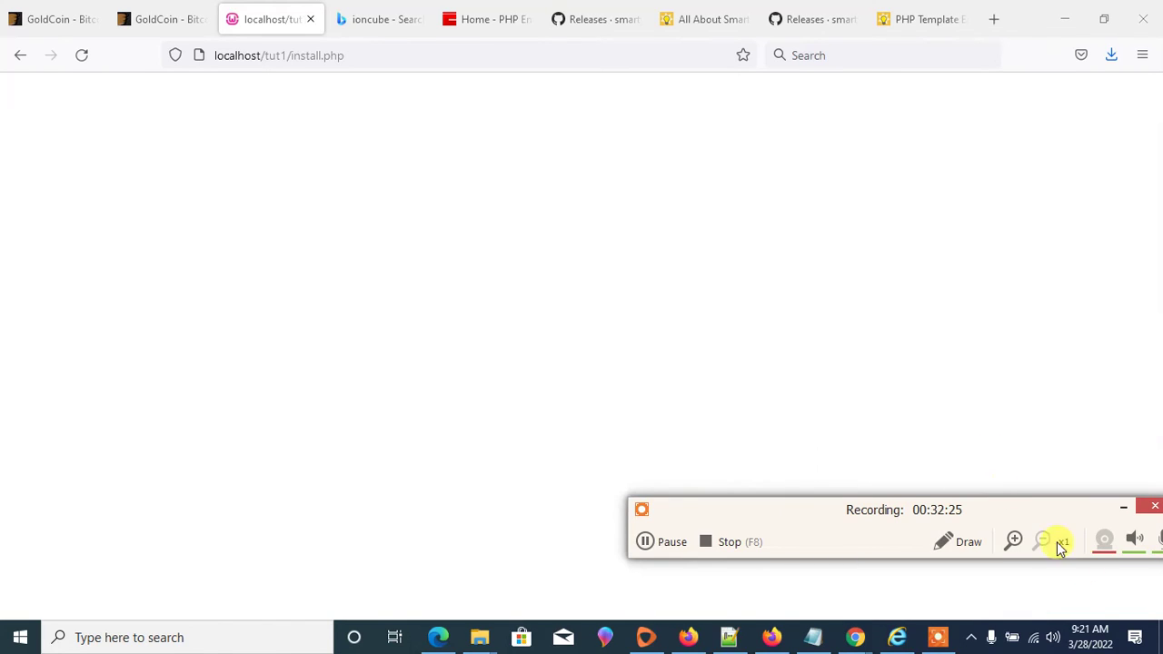
pyautogui.click(975, 637)
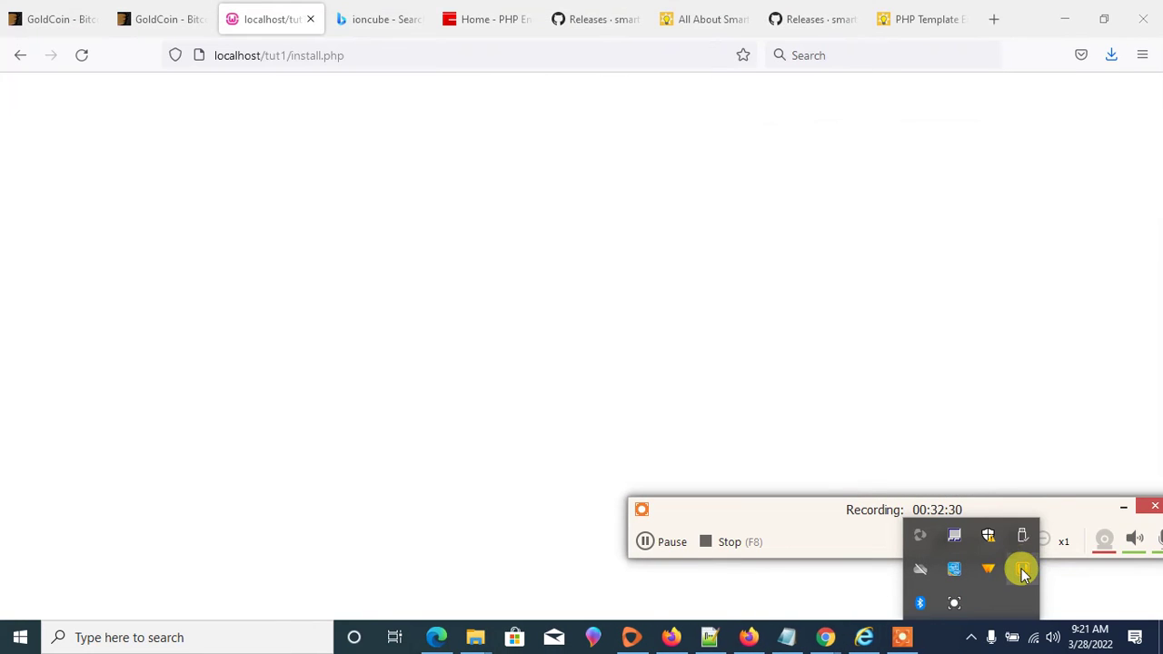
pyautogui.click(1021, 569)
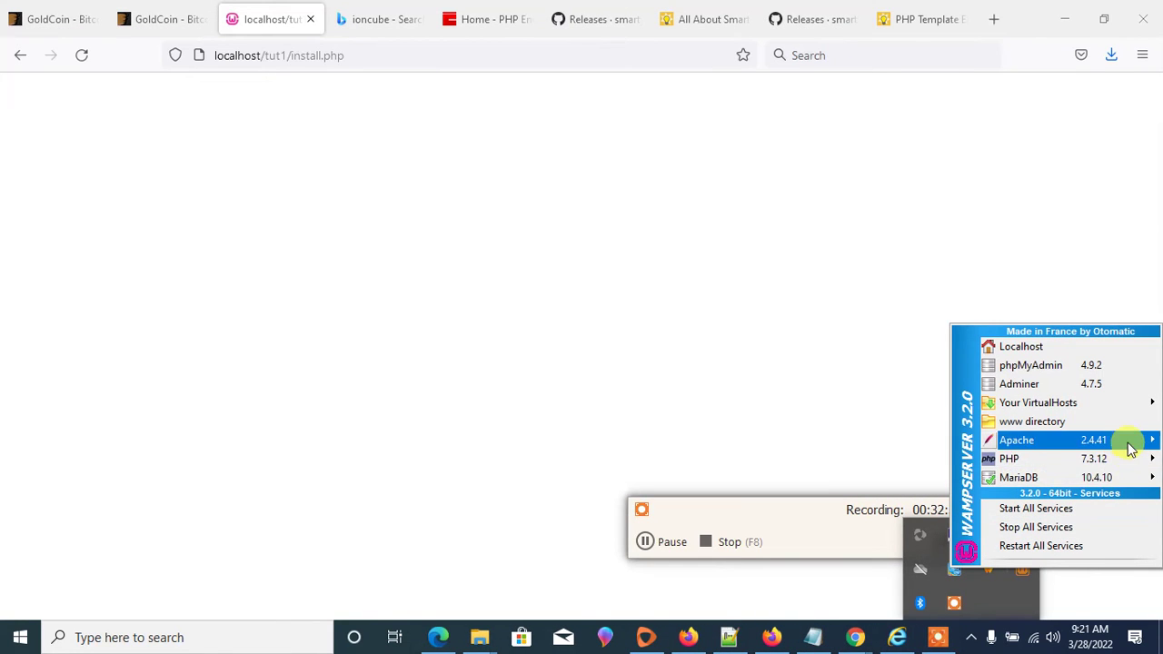
pyautogui.moveTo(1122, 488)
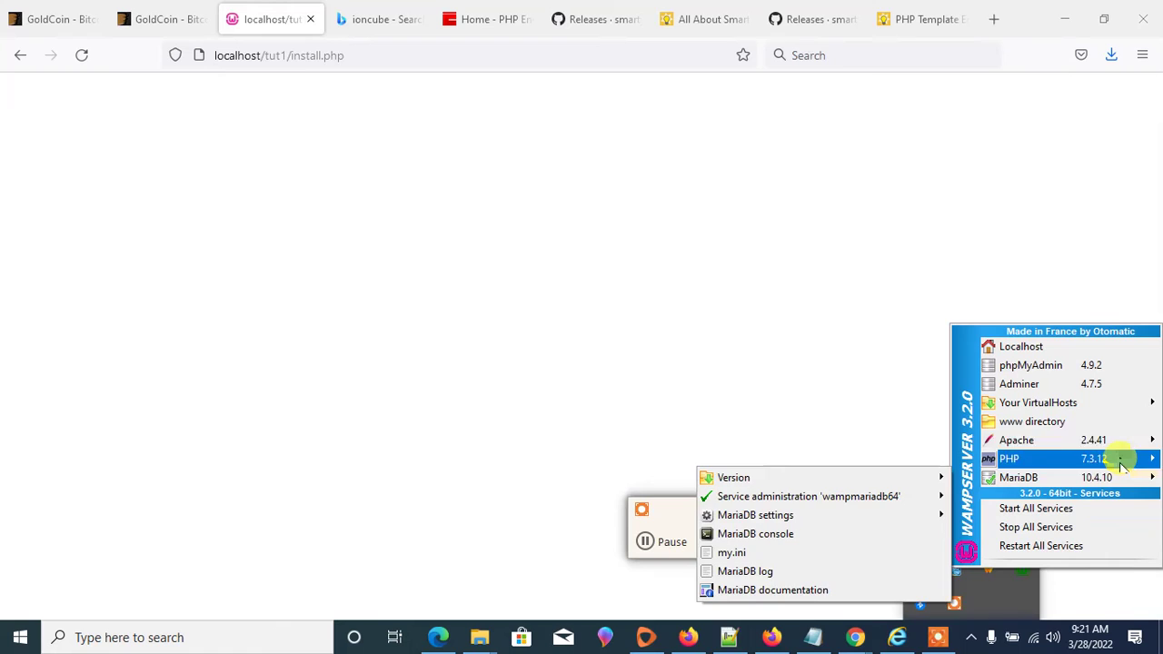
pyautogui.moveTo(1119, 456)
pyautogui.moveTo(909, 479)
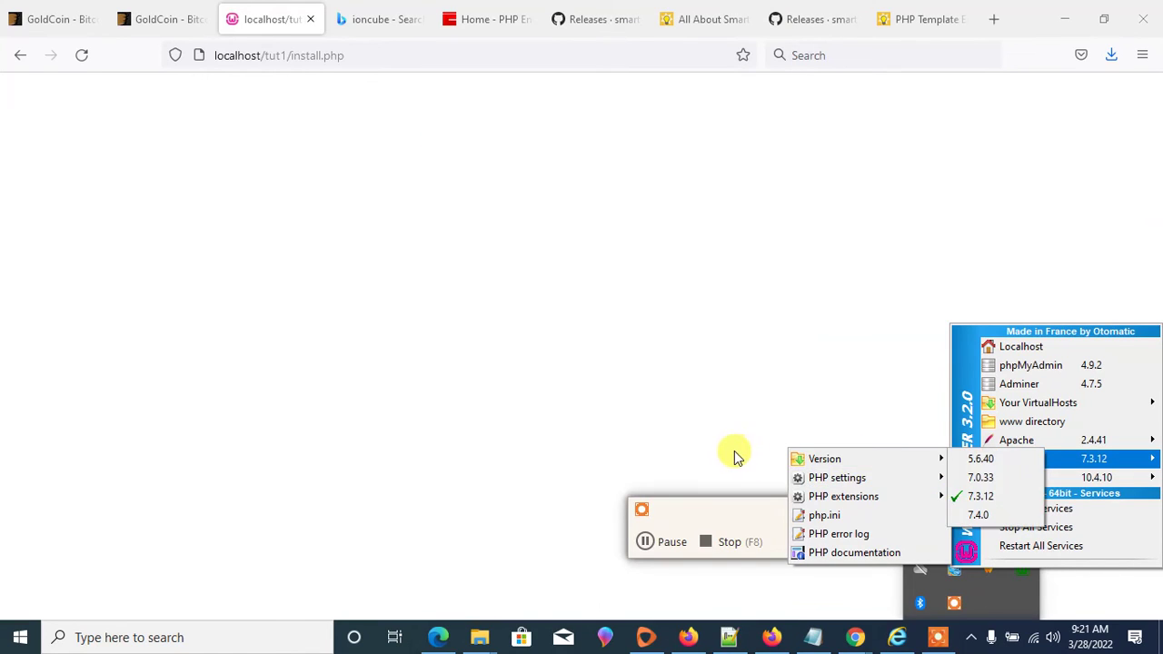
pyautogui.moveTo(877, 460)
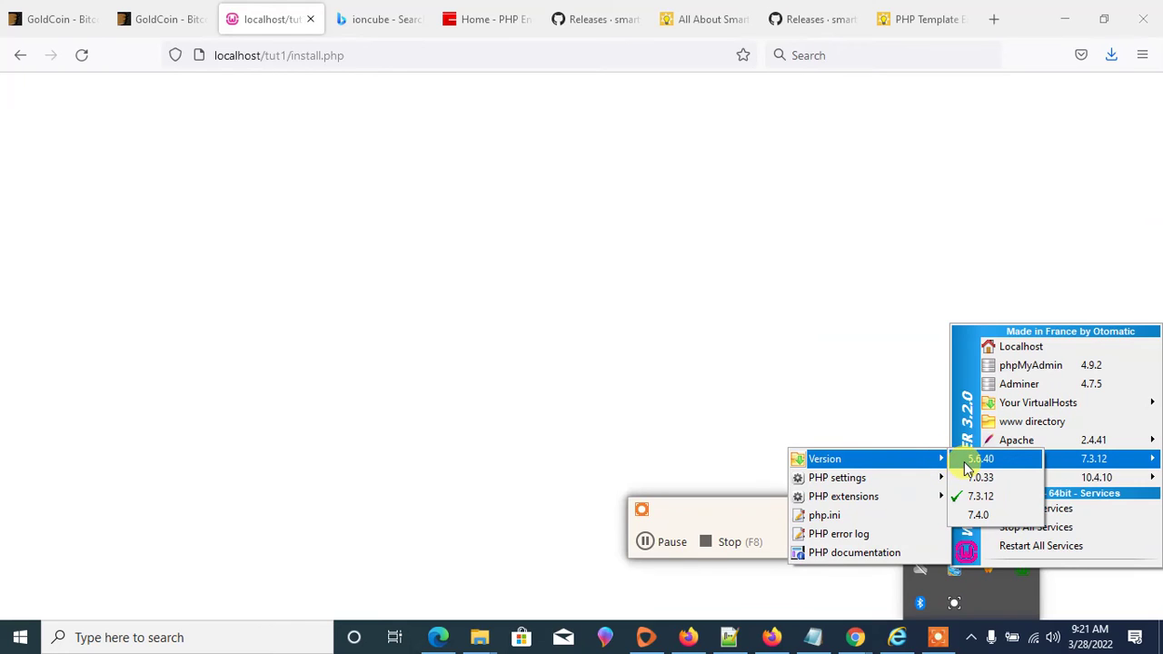
pyautogui.click(1024, 607)
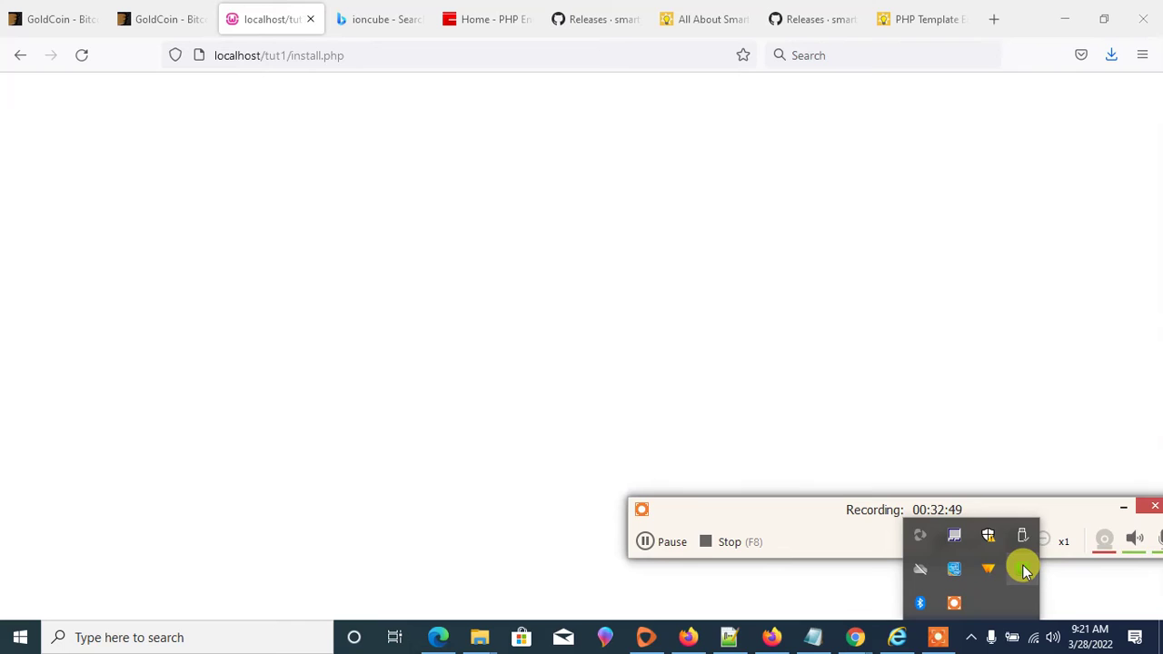
# - Review the WampServer PHP settings, then dismiss the menu and select Firefox's install.php address
pyautogui.click(1022, 570)
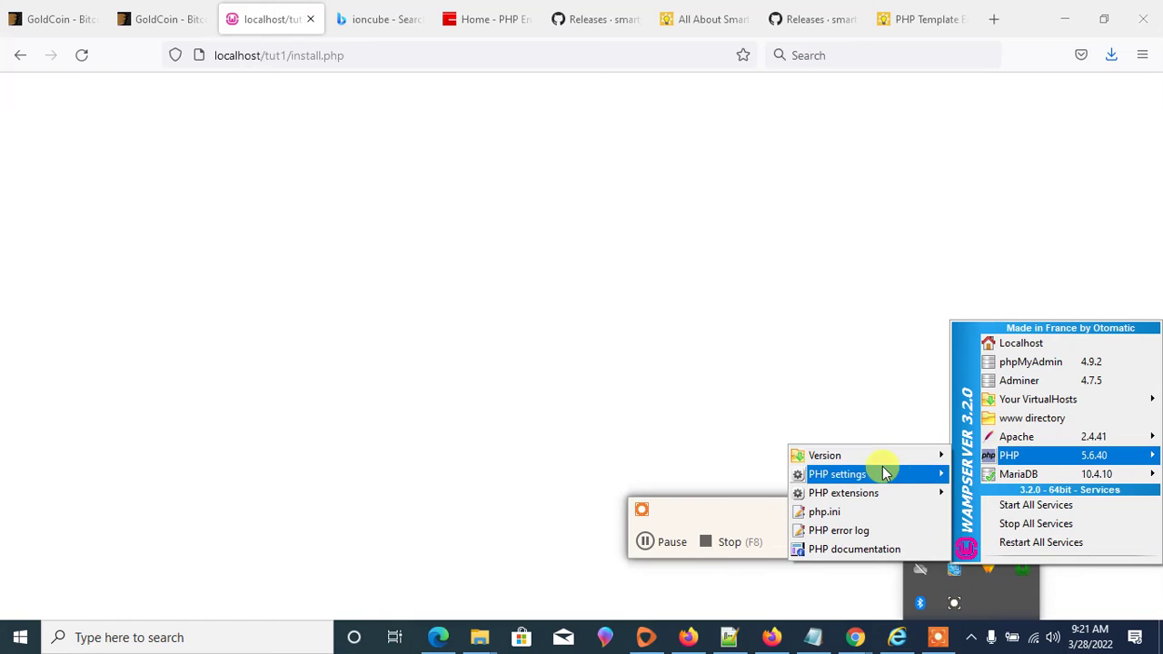
pyautogui.moveTo(908, 456)
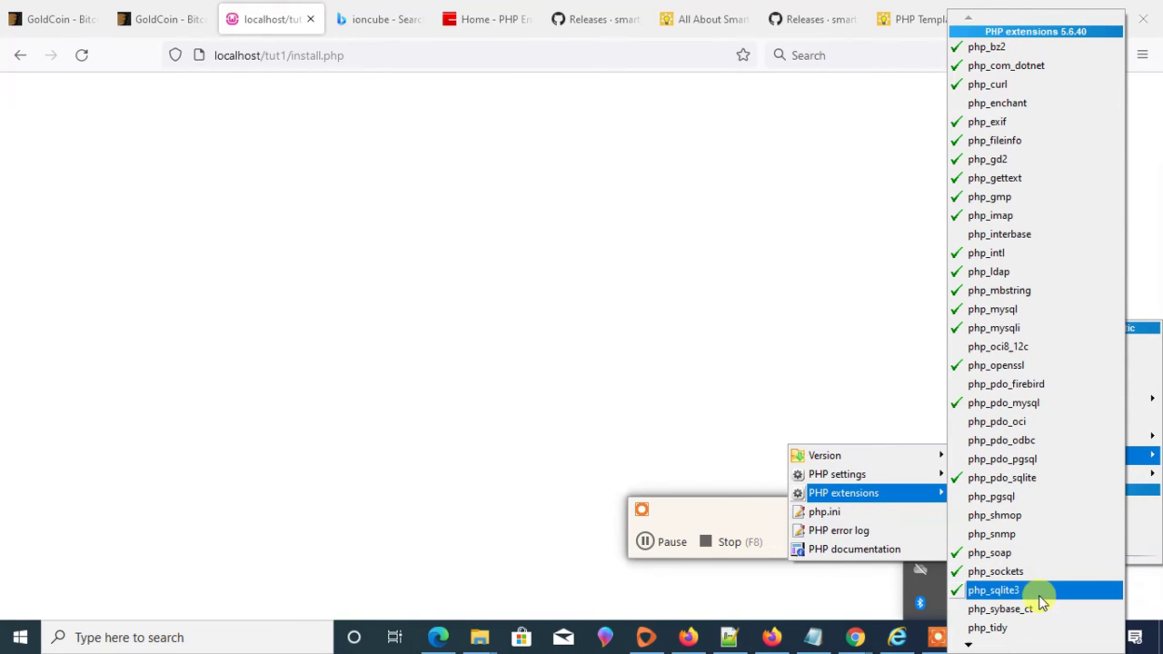
pyautogui.moveTo(808, 475)
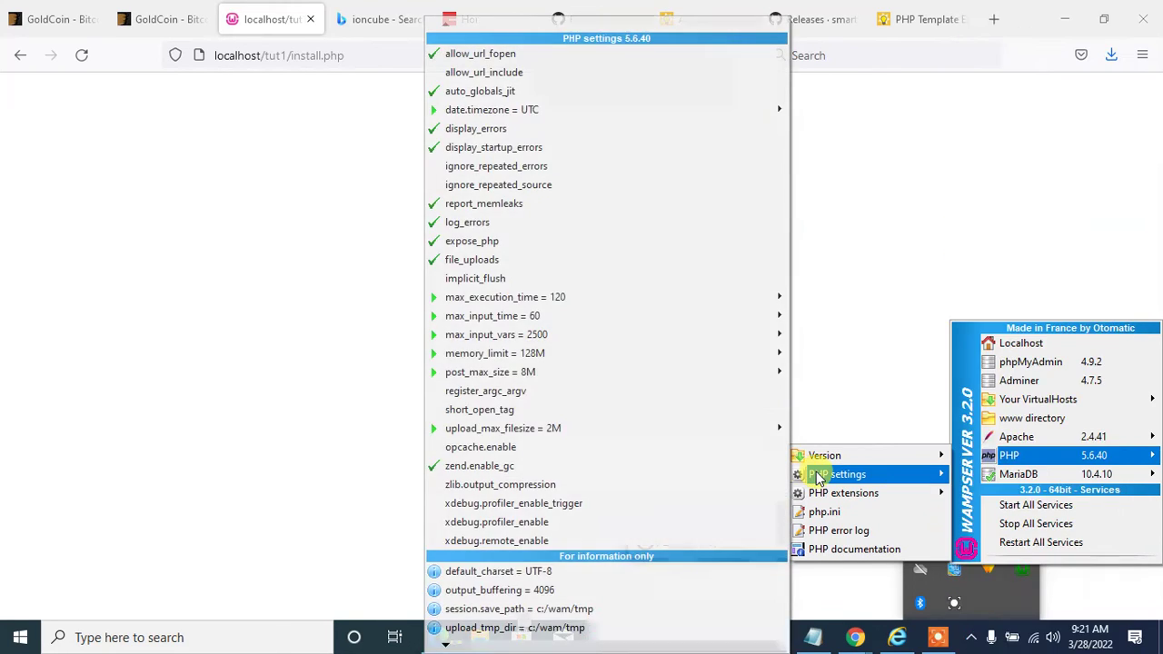
pyautogui.click(354, 71)
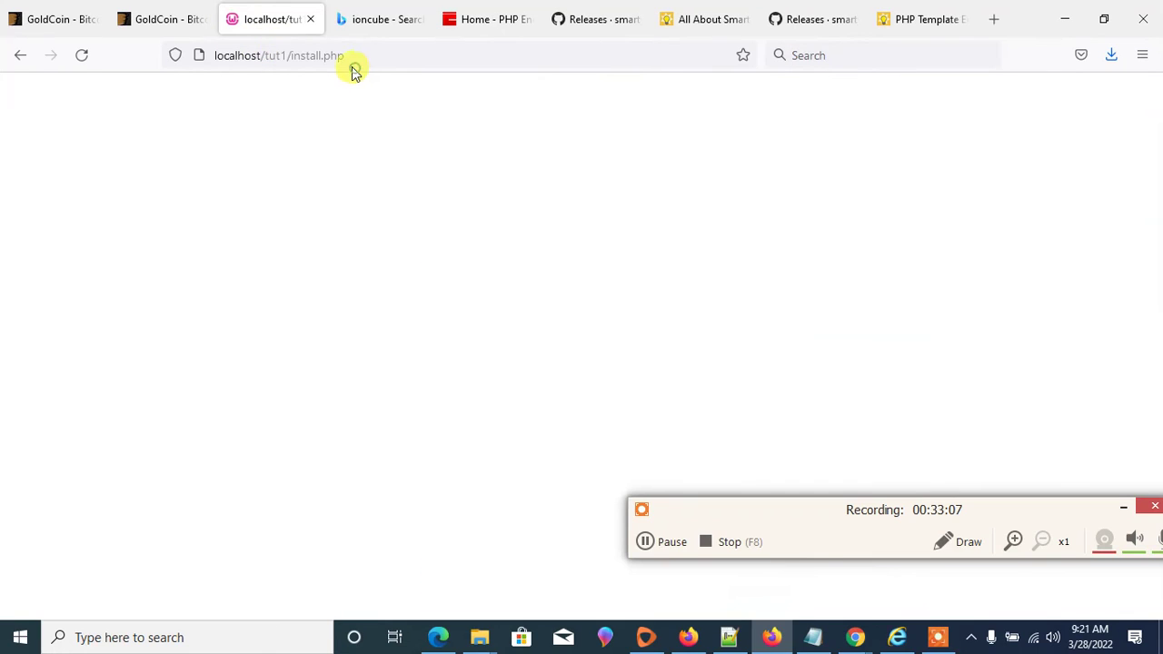
pyautogui.click(352, 70)
# - Reload localhost/tut1/install.php until the HYIP Manager install form appears
pyautogui.press('Return')
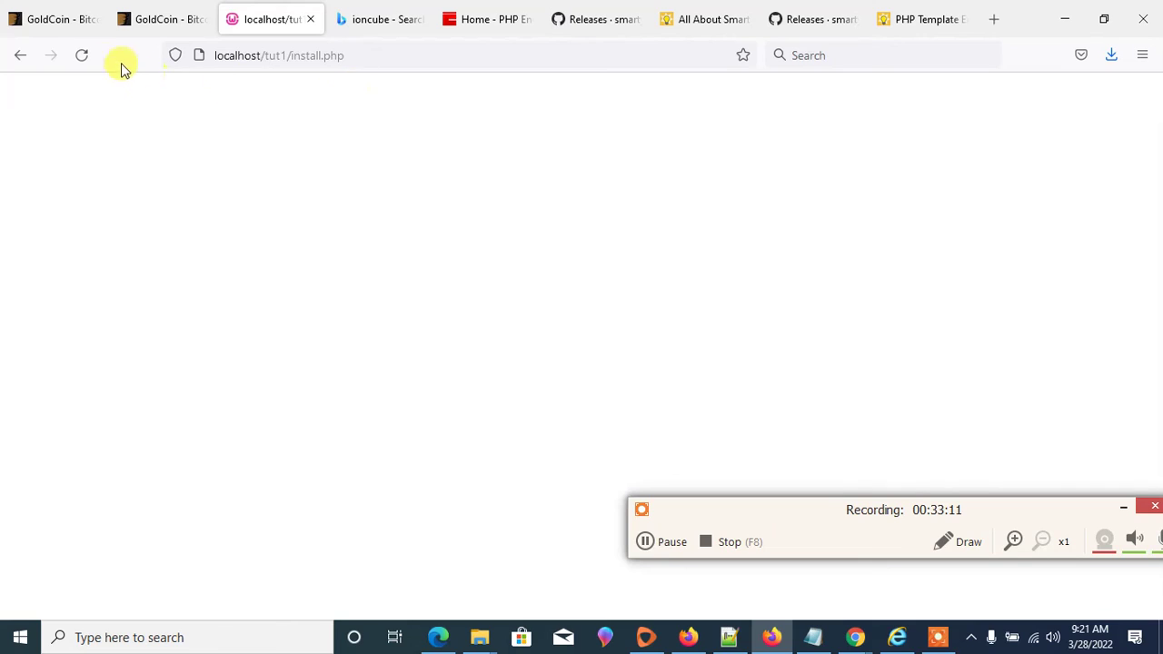
pyautogui.click(86, 58)
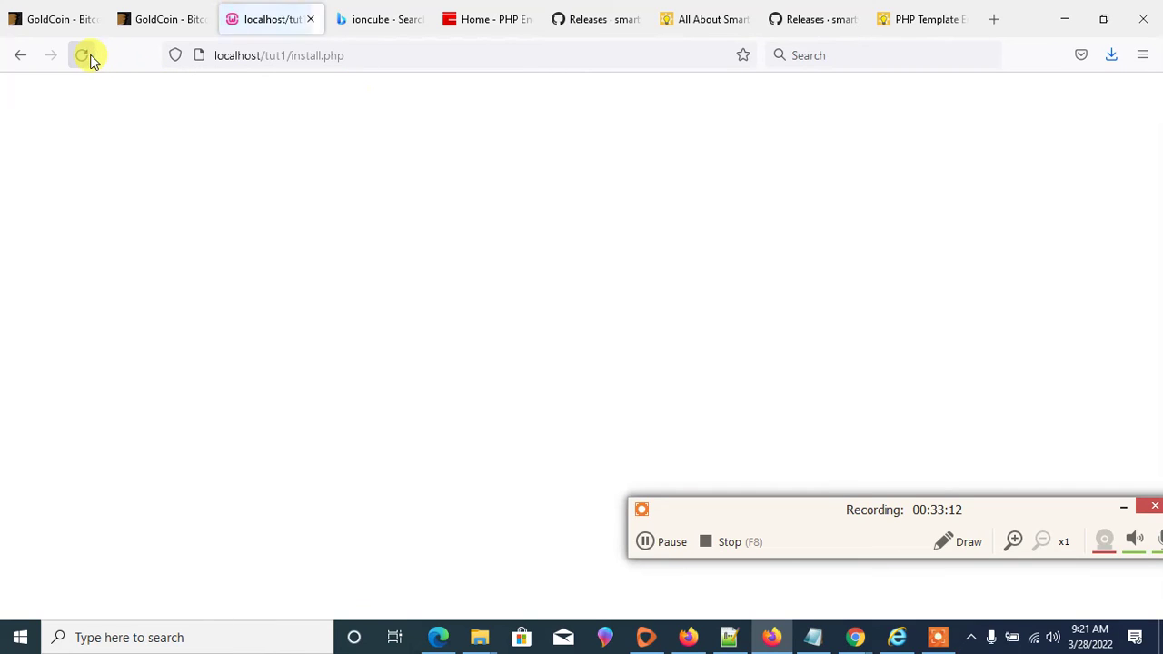
pyautogui.click(274, 55)
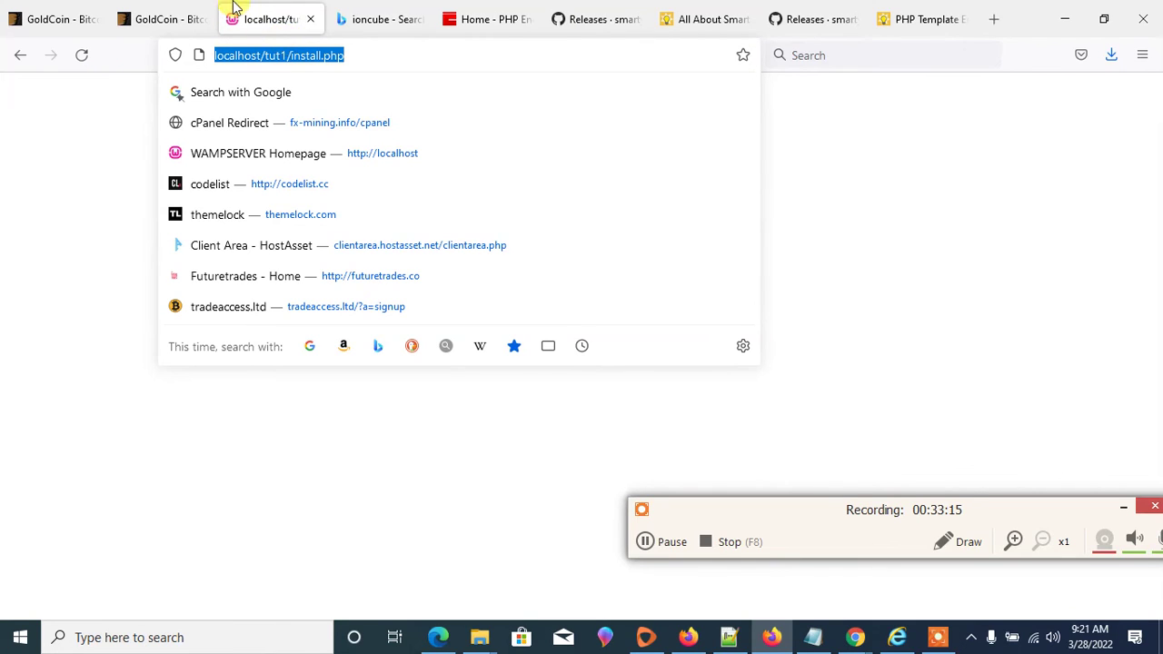
pyautogui.click(373, 58)
pyautogui.press('Return')
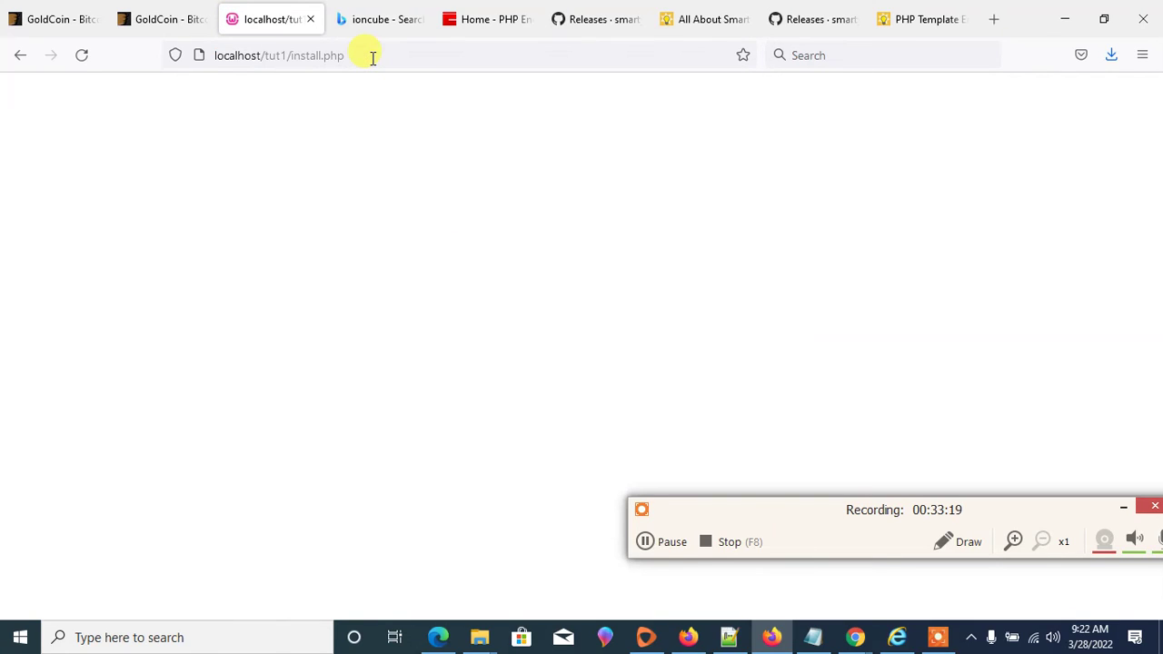
# - Enter the license key in the install form
pyautogui.click(656, 540)
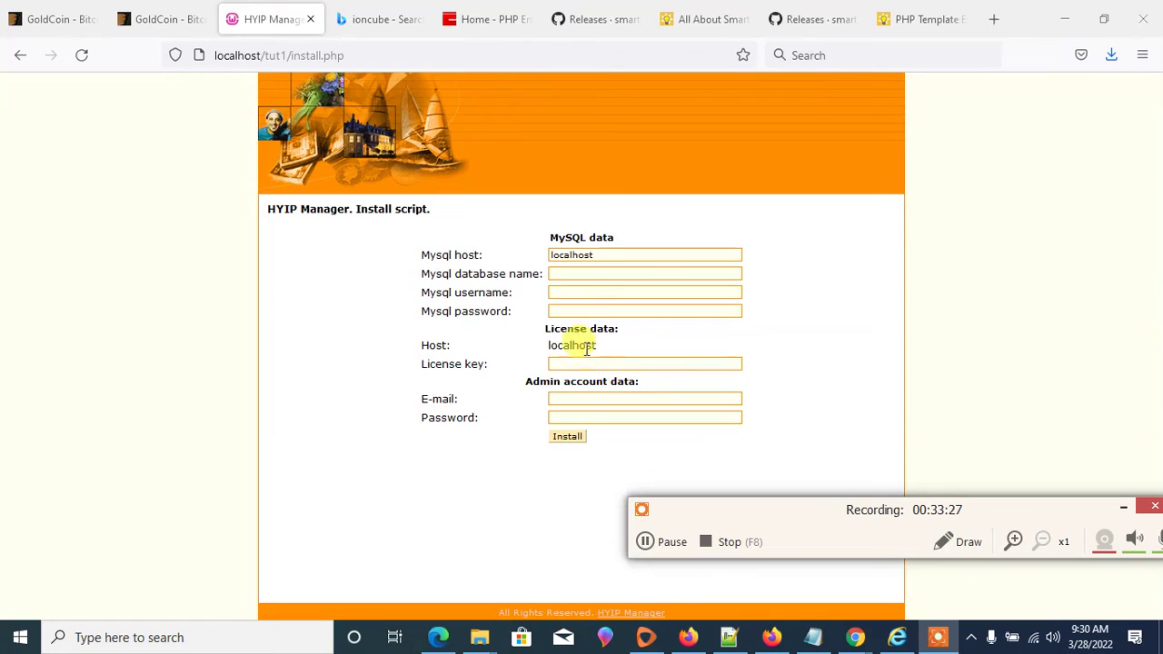
pyautogui.moveTo(600, 348); pyautogui.dragTo(429, 331)
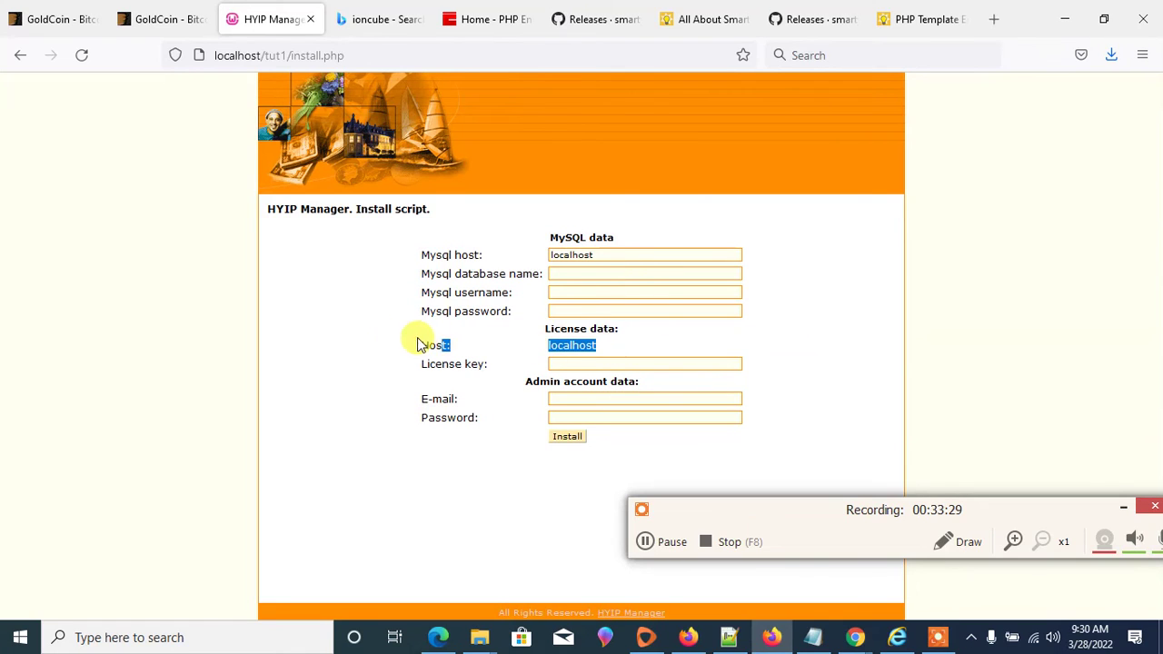
pyautogui.click(583, 365)
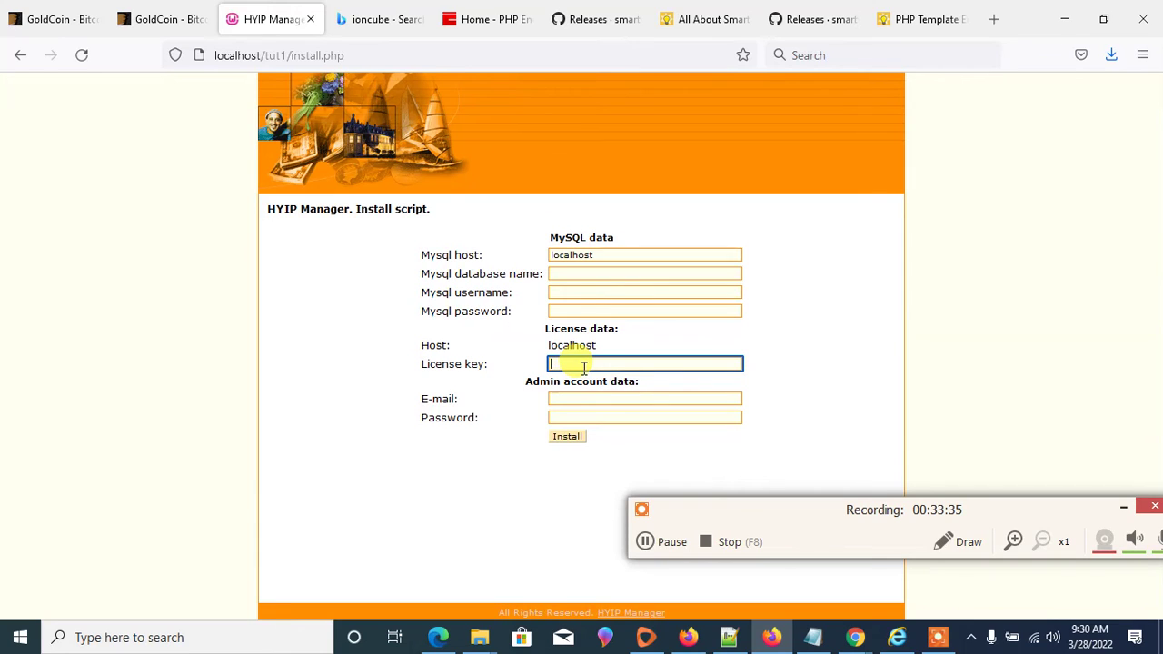
pyautogui.write('contactus')
pyautogui.press('BackSpace')
pyautogui.press('BackSpace')
pyautogui.write('us')
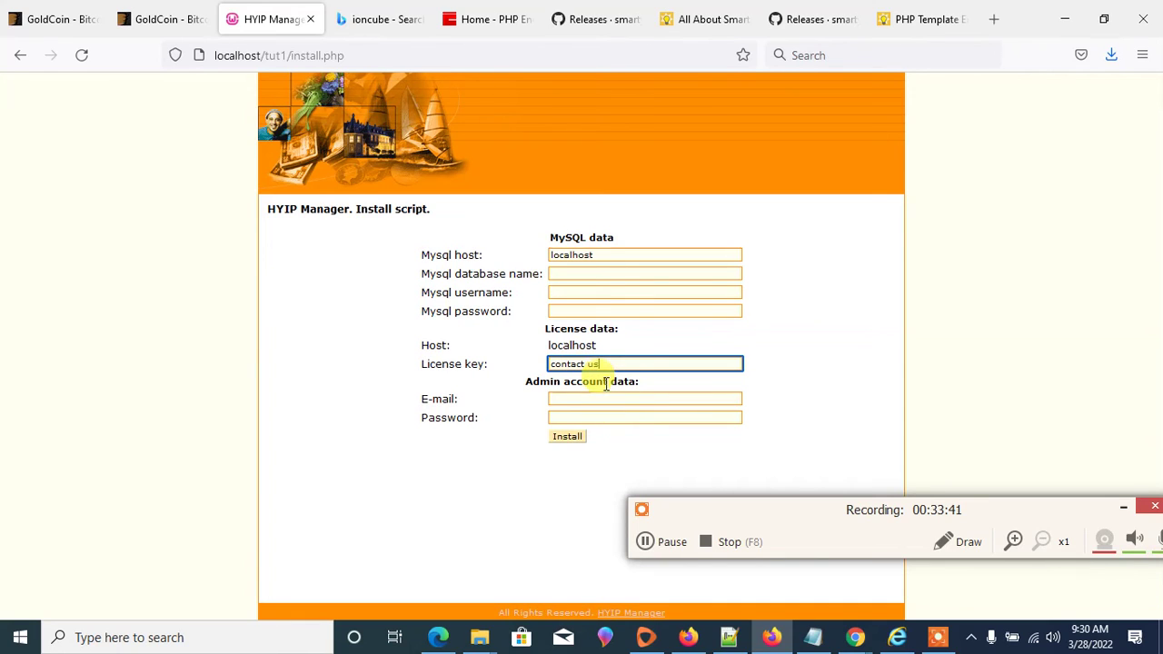
pyautogui.write(' for it')
# - Fill in the admin e-mail field using the copied localhost host name
pyautogui.click(598, 400)
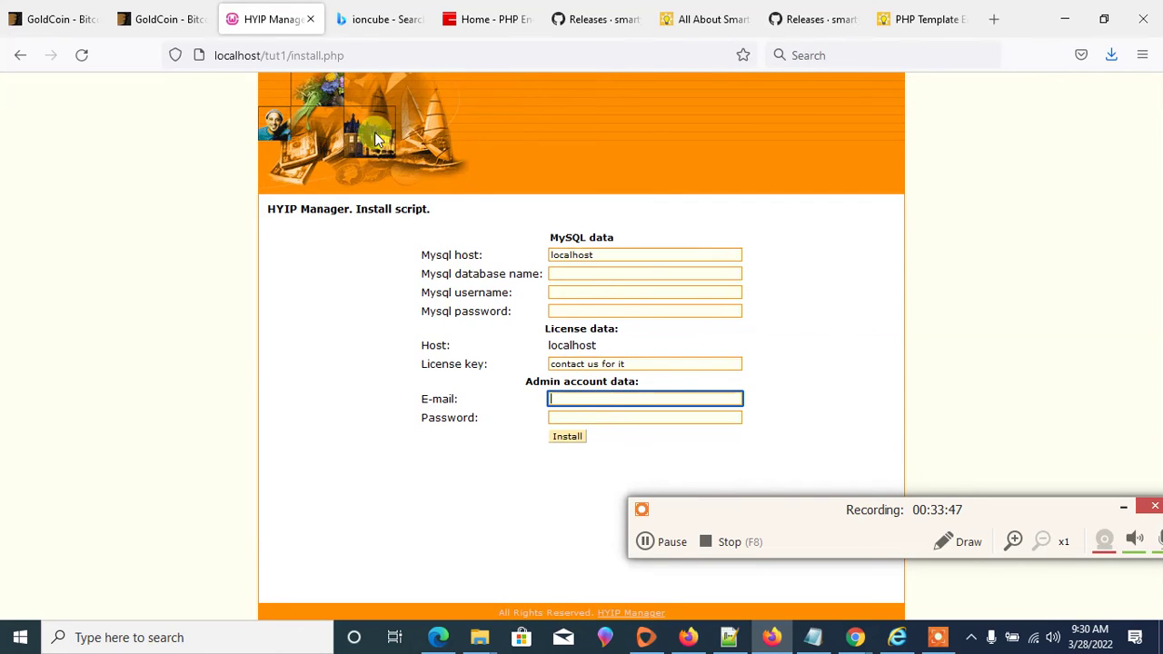
pyautogui.moveTo(260, 56); pyautogui.dragTo(202, 58)
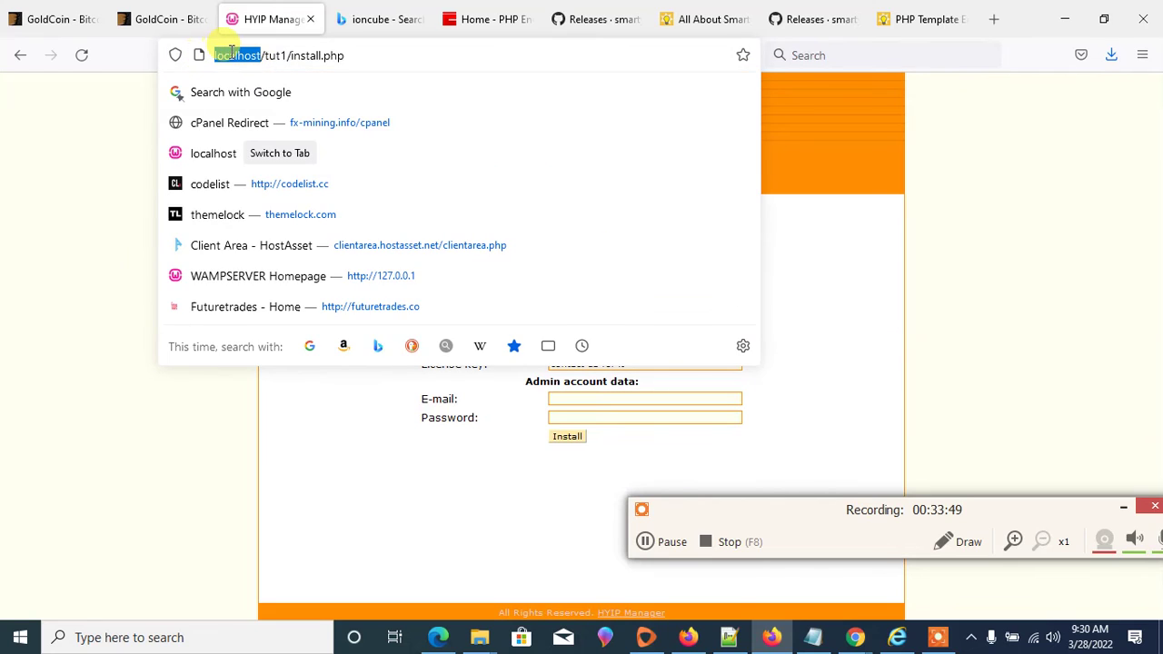
pyautogui.rightClick(238, 58)
pyautogui.click(285, 152)
pyautogui.click(555, 399)
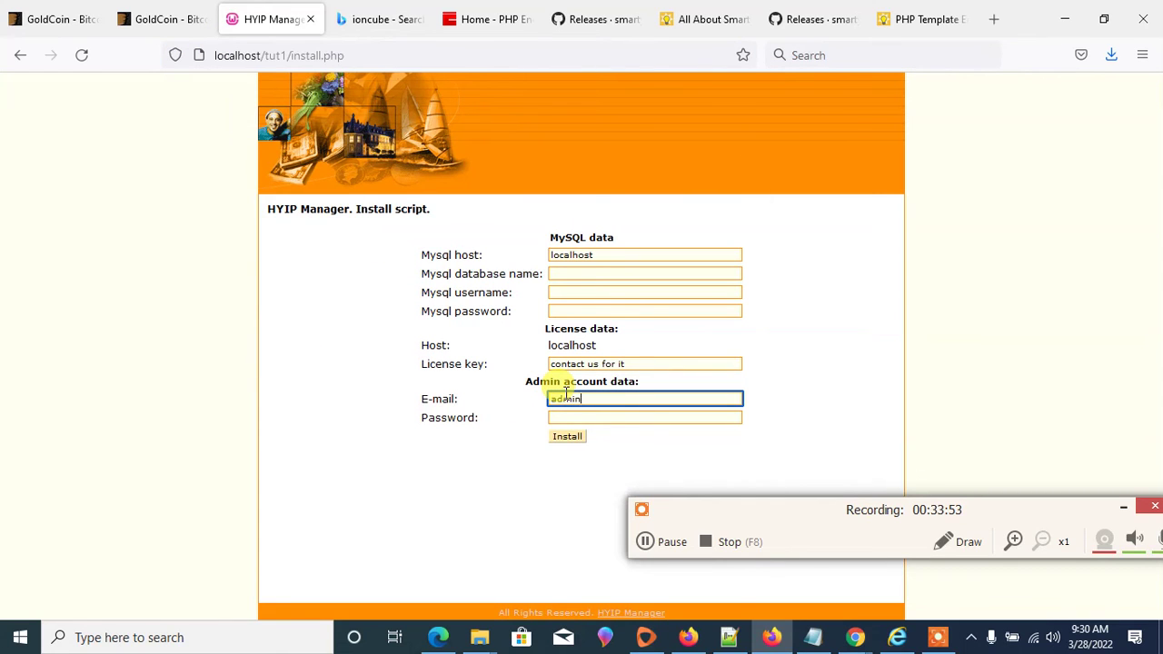
pyautogui.write('admin@')
pyautogui.hotkey('ctrl', 'v')
pyautogui.moveTo(619, 399); pyautogui.dragTo(588, 399)
pyautogui.press('BackSpace')
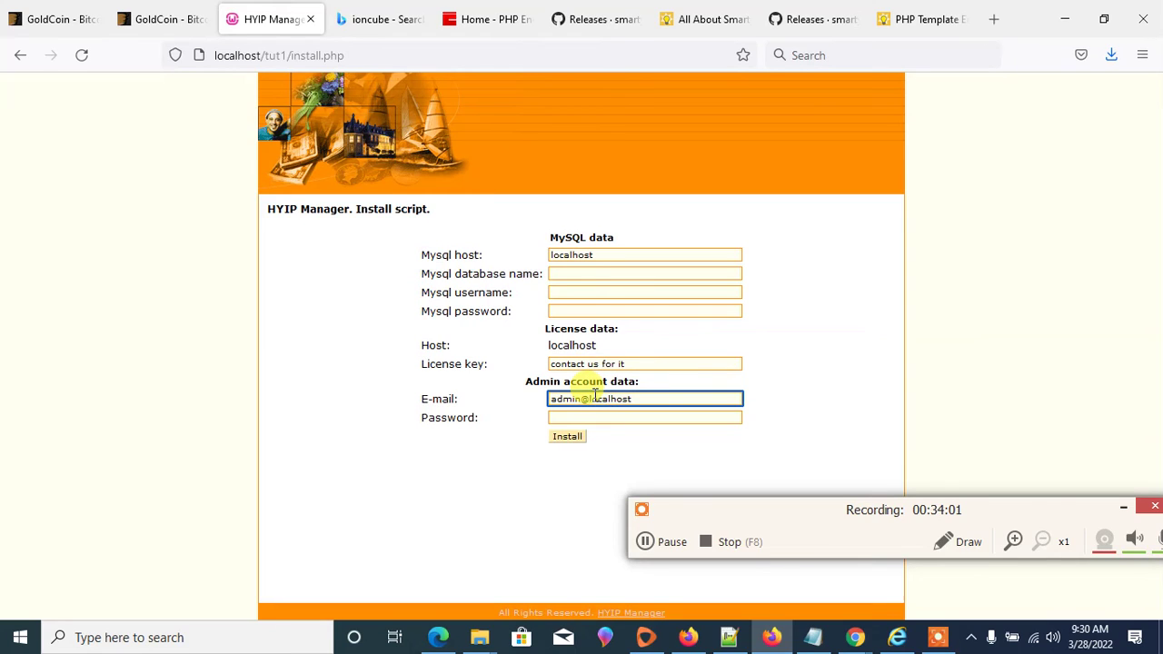
pyautogui.click(656, 402)
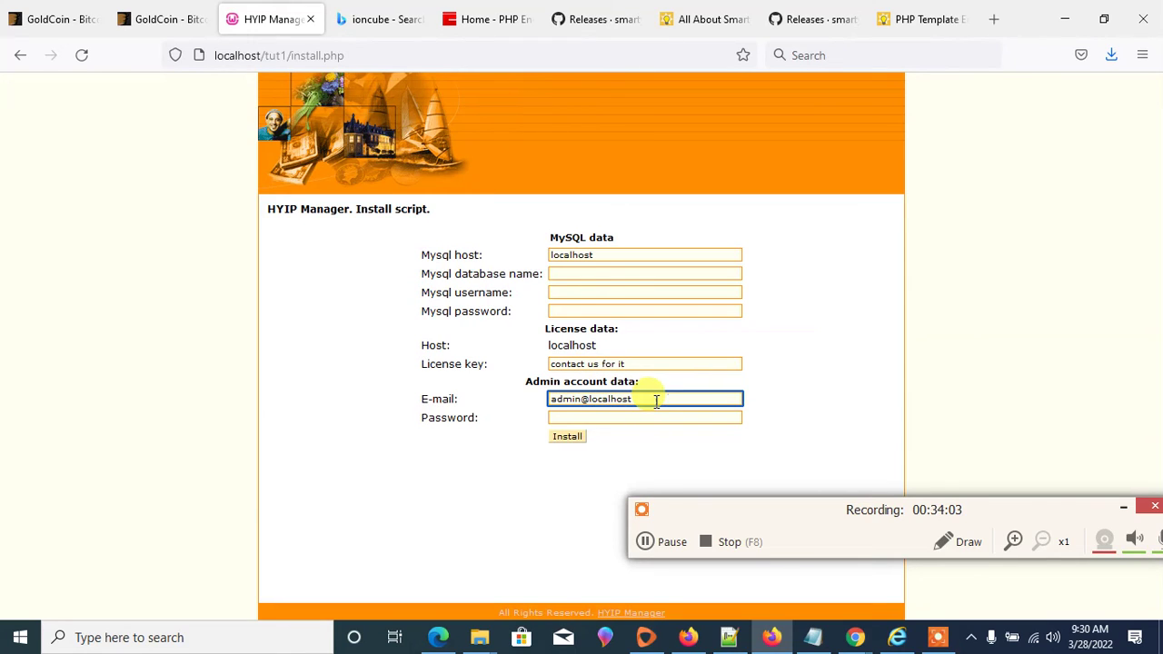
pyautogui.write('.com')
# - Enter the admin password and set the MySQL username to root
pyautogui.click(636, 411)
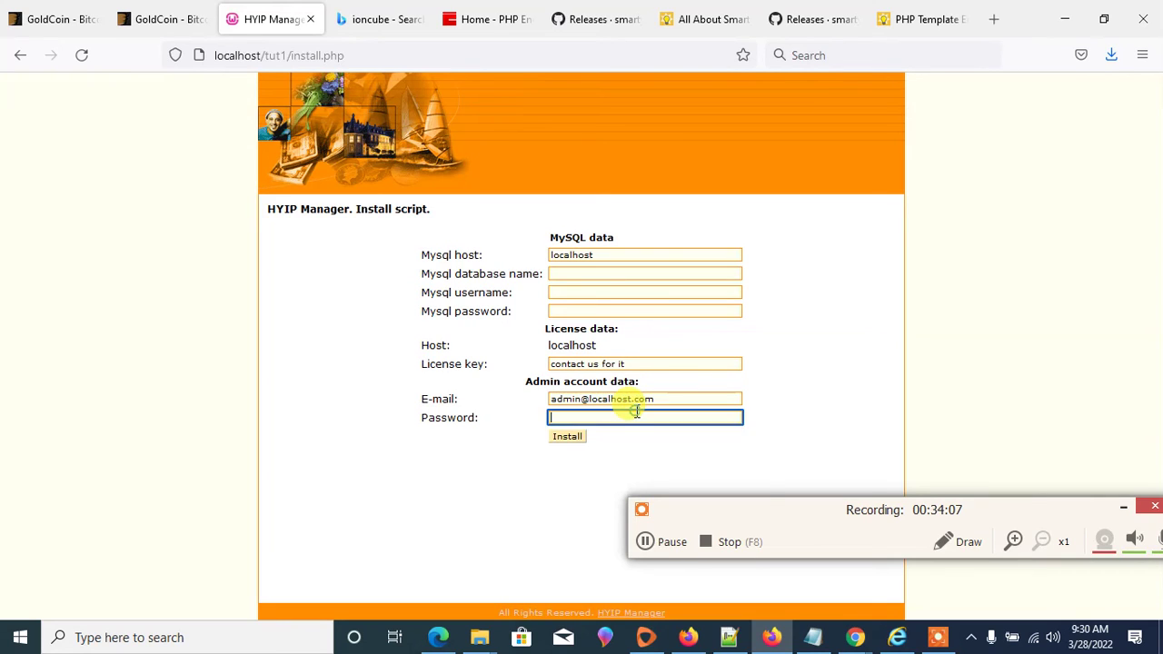
pyautogui.write('a')
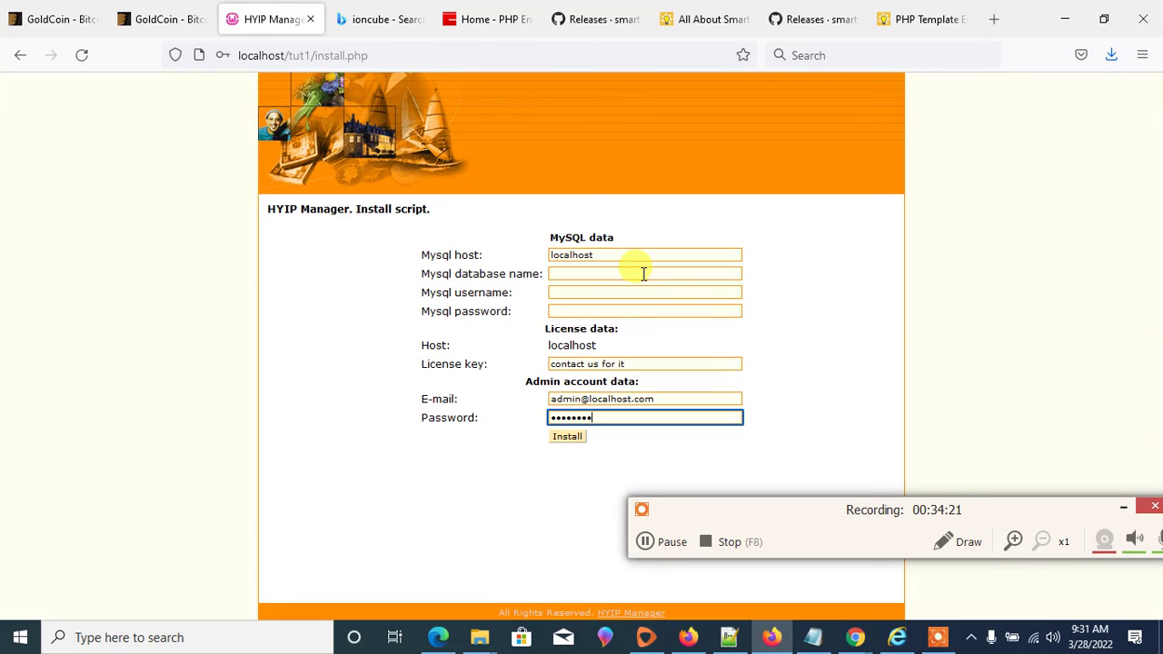
pyautogui.click(578, 293)
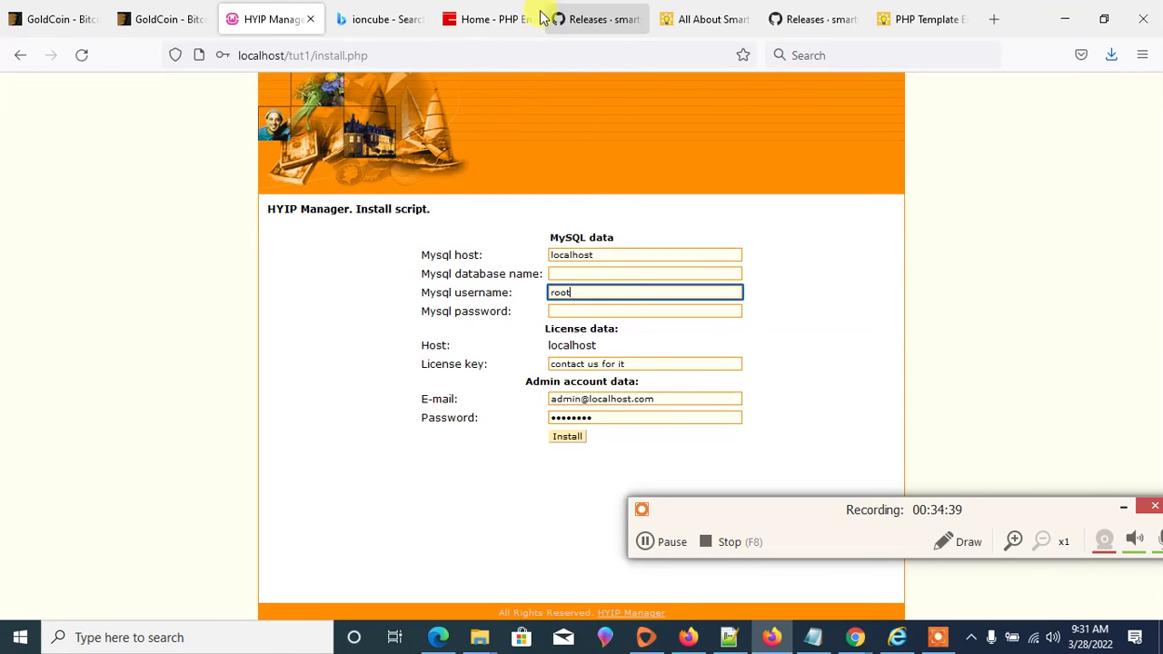
pyautogui.click(391, 20)
pyautogui.click(398, 50)
# - Open phpMyAdmin from the localhost server page's aliases and log in
pyautogui.write('localhost/')
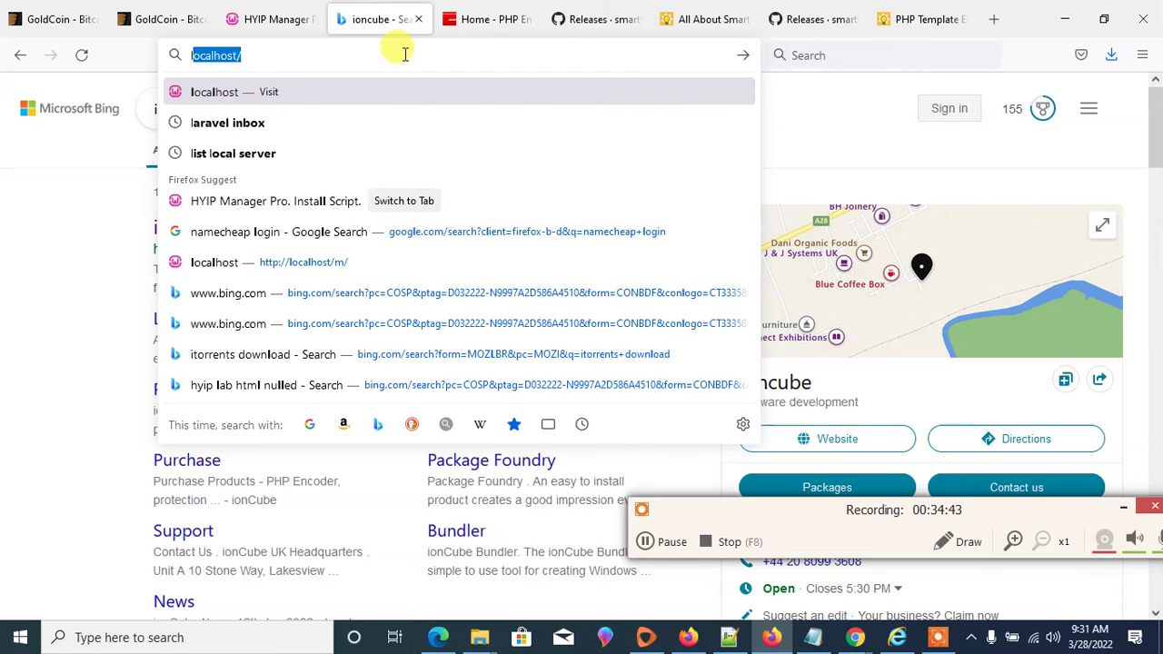
pyautogui.press('Return')
pyautogui.scroll(-3, 768, 317)
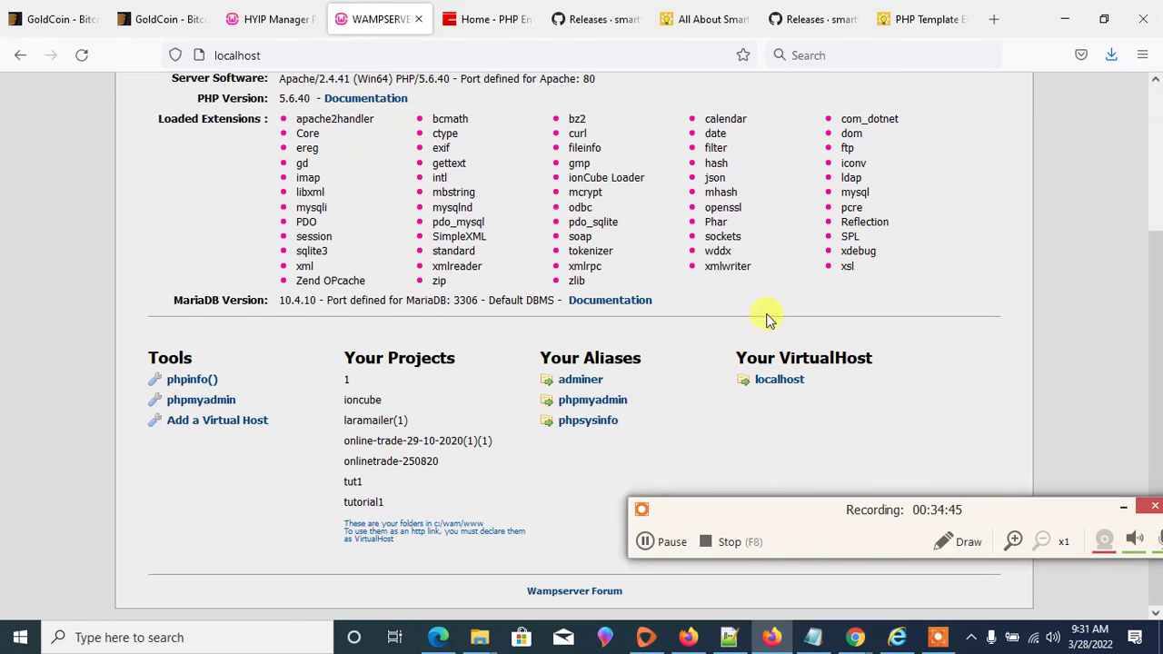
pyautogui.click(604, 407)
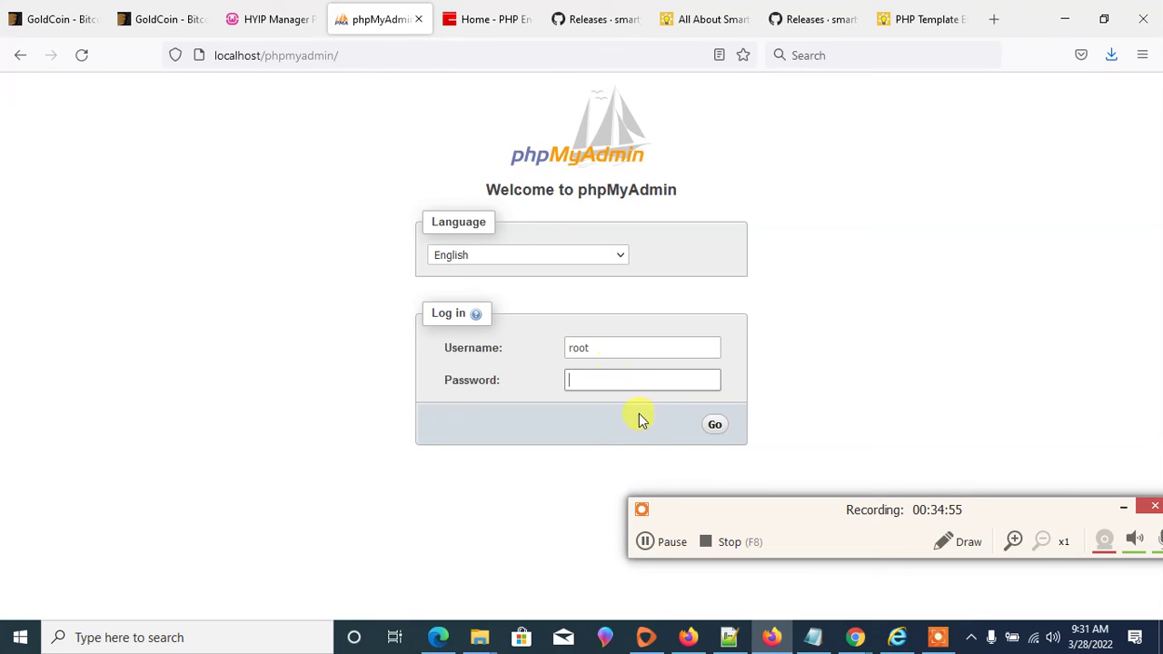
pyautogui.click(714, 427)
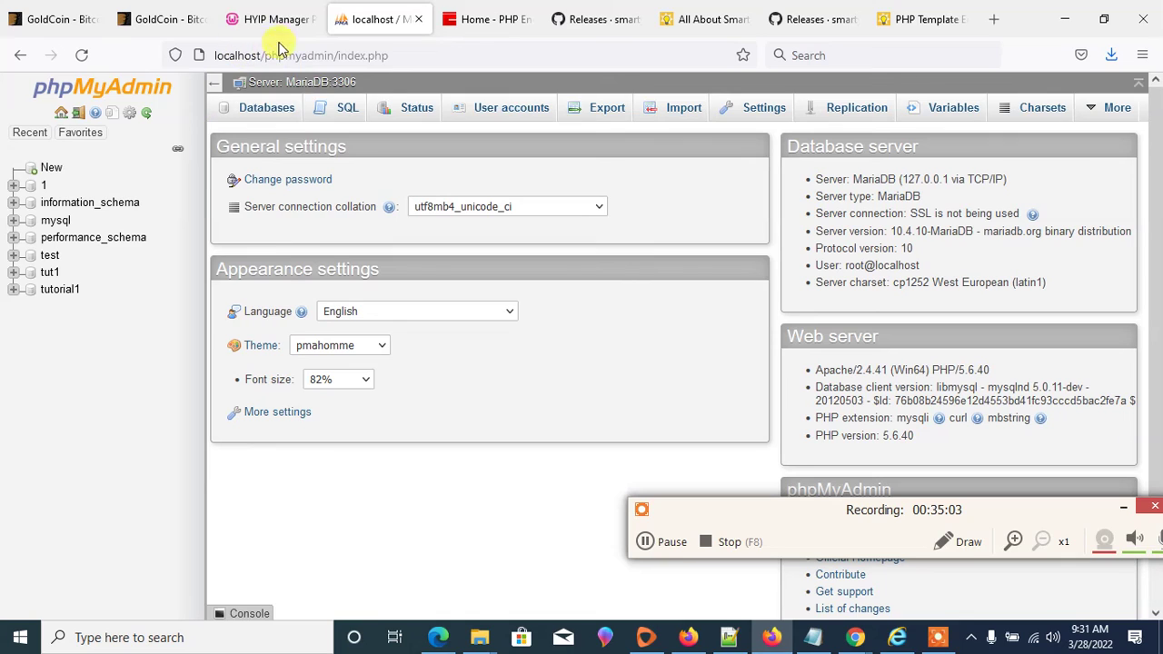
# - Create a new database named mtut1, copying the name before confirming
pyautogui.click(43, 170)
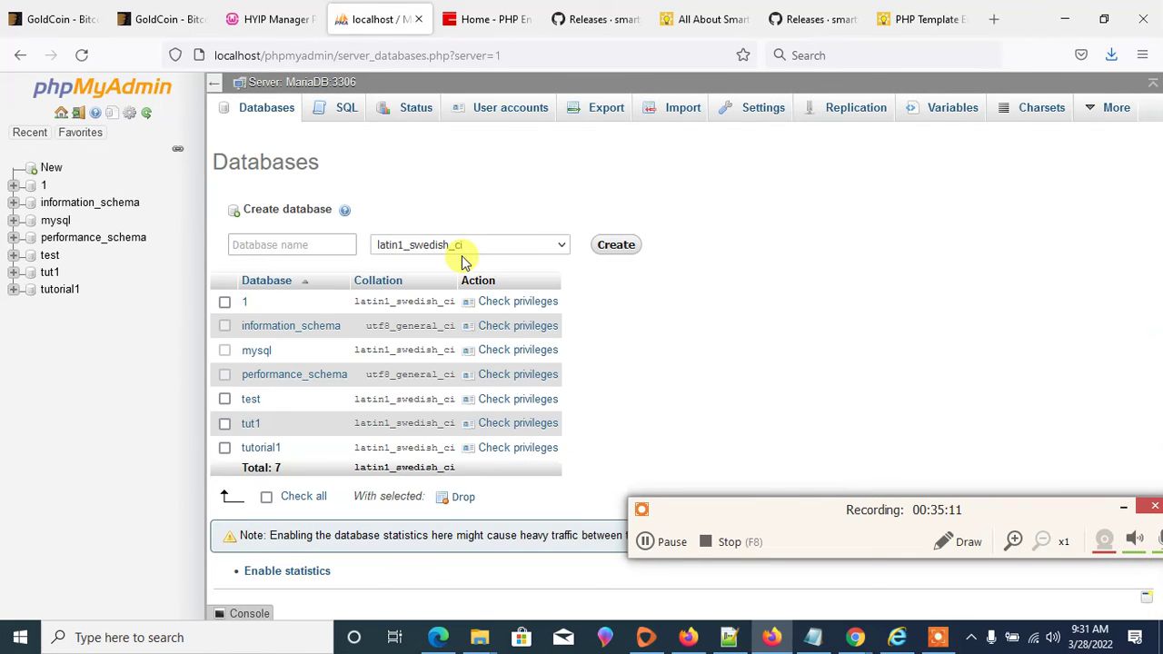
pyautogui.click(278, 243)
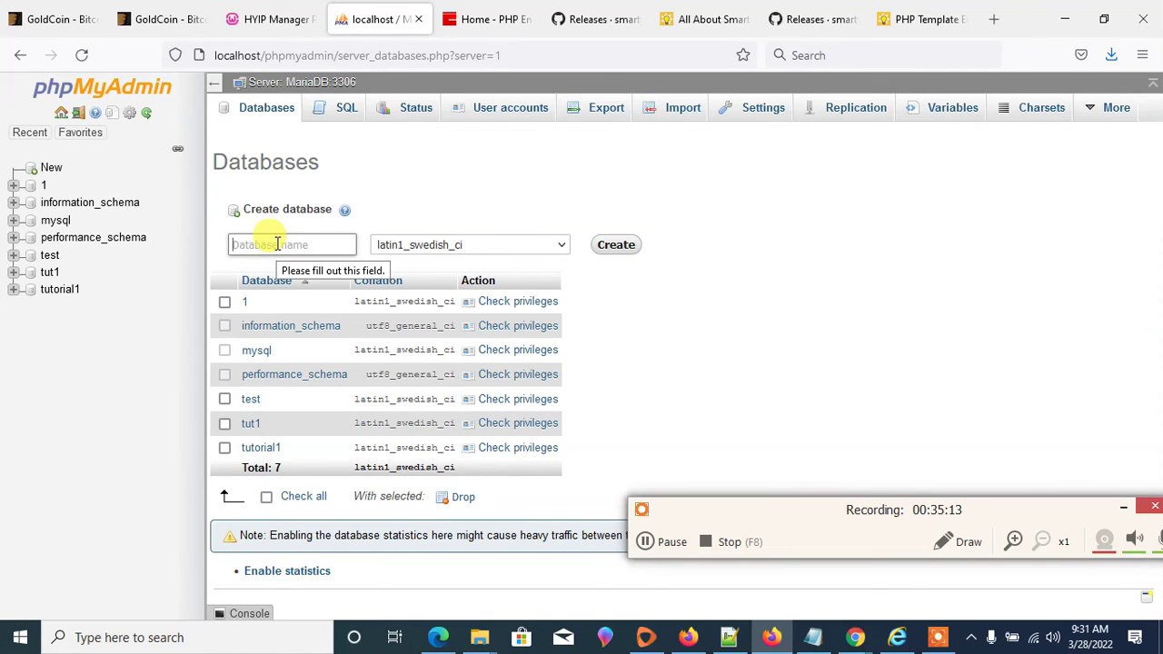
pyautogui.write('mtut1')
pyautogui.moveTo(309, 244); pyautogui.dragTo(229, 244)
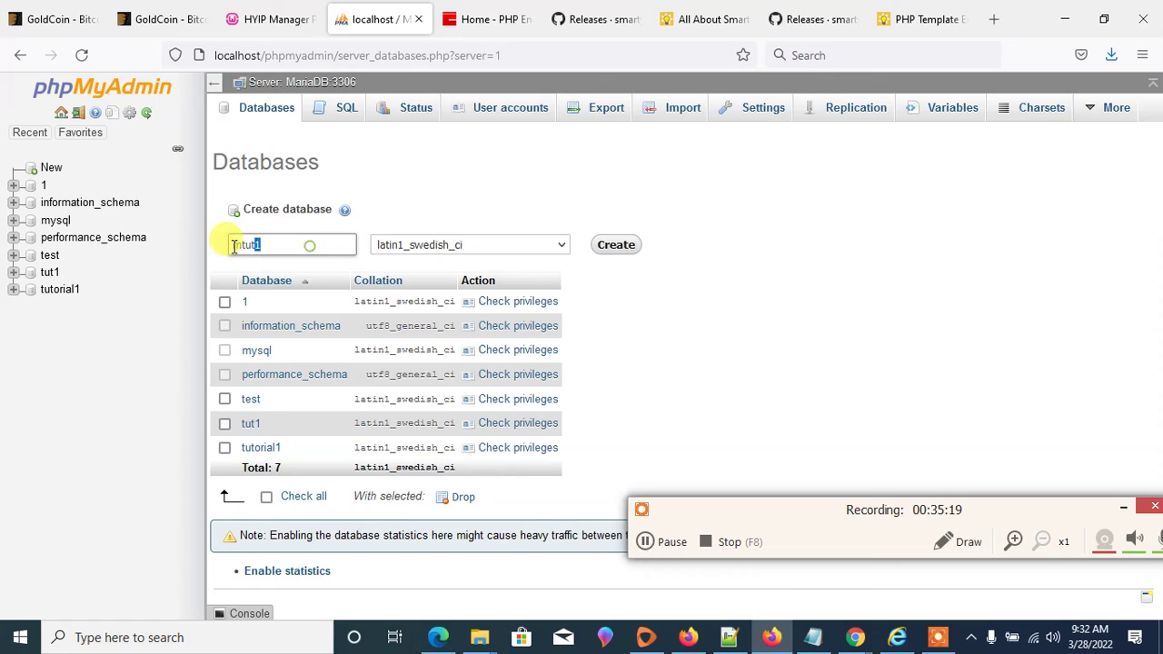
pyautogui.rightClick(280, 248)
pyautogui.click(301, 342)
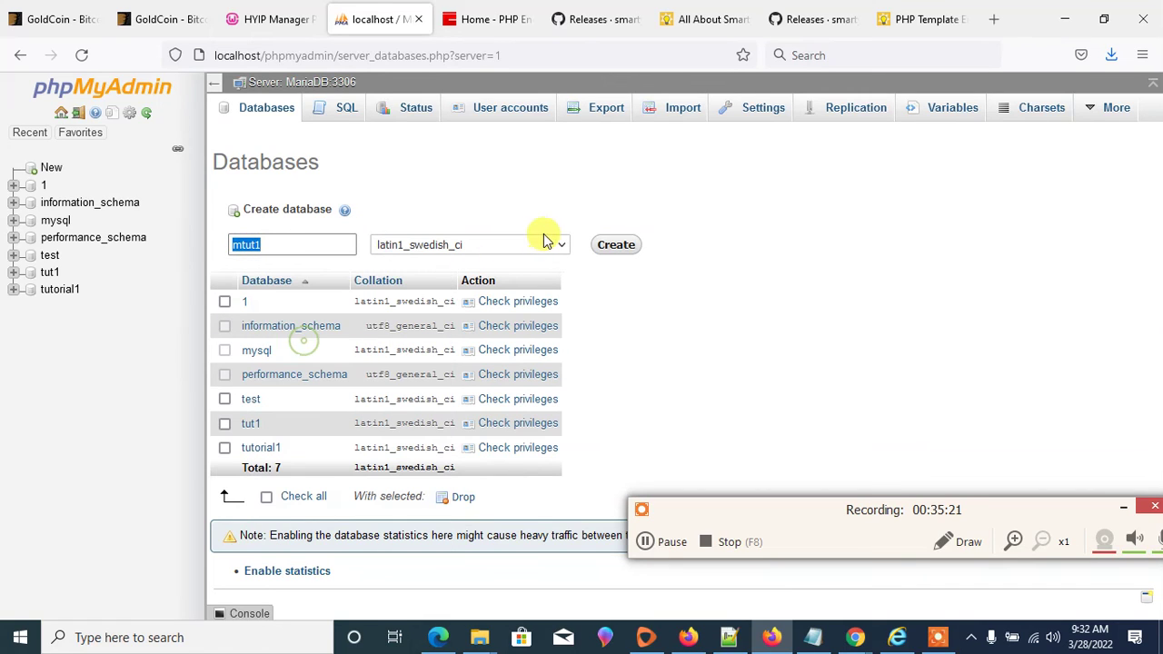
pyautogui.click(618, 245)
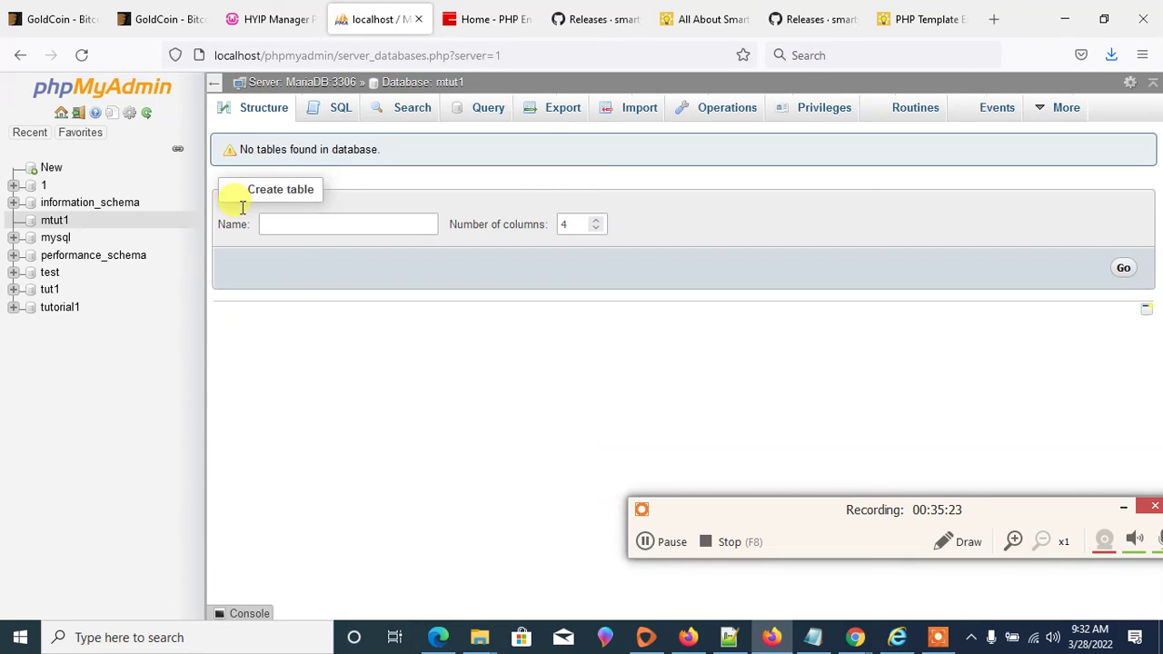
# - Open the mtut1 database in phpMyAdmin to confirm it has no tables
pyautogui.click(57, 222)
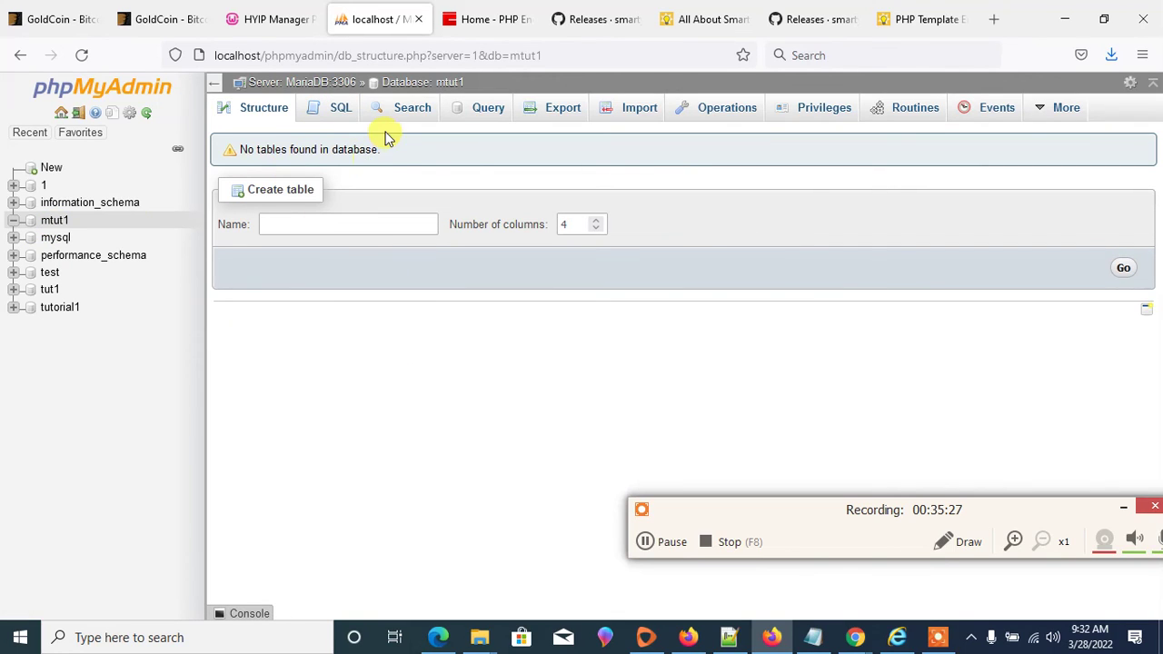
pyautogui.moveTo(386, 153); pyautogui.dragTo(213, 148)
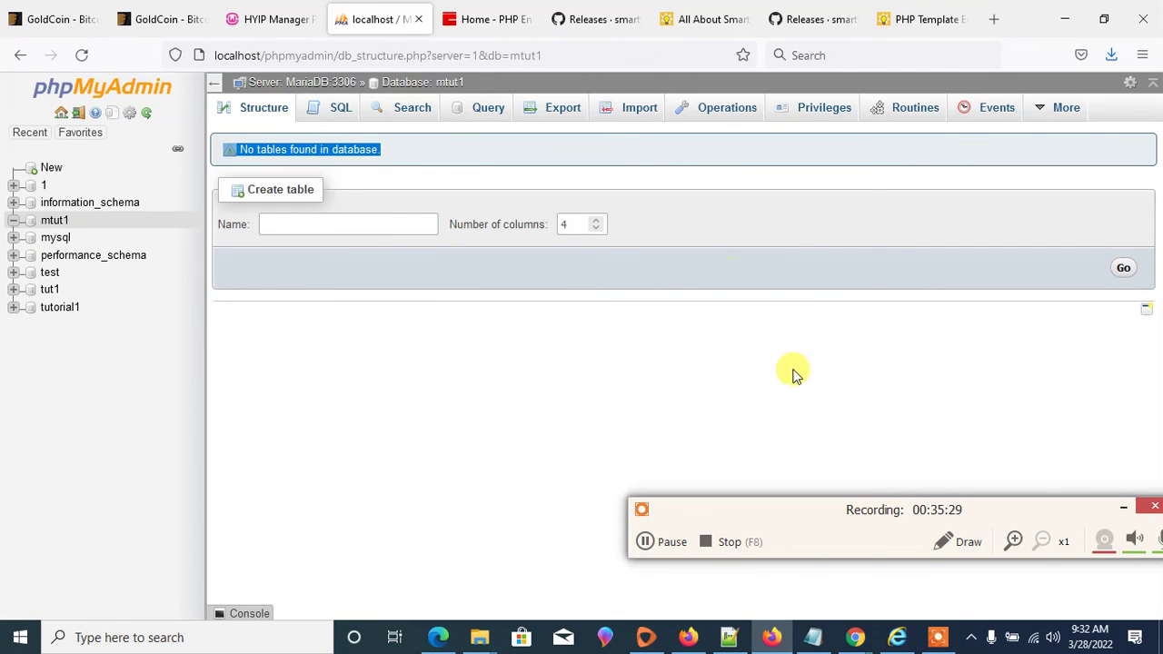
pyautogui.click(688, 637)
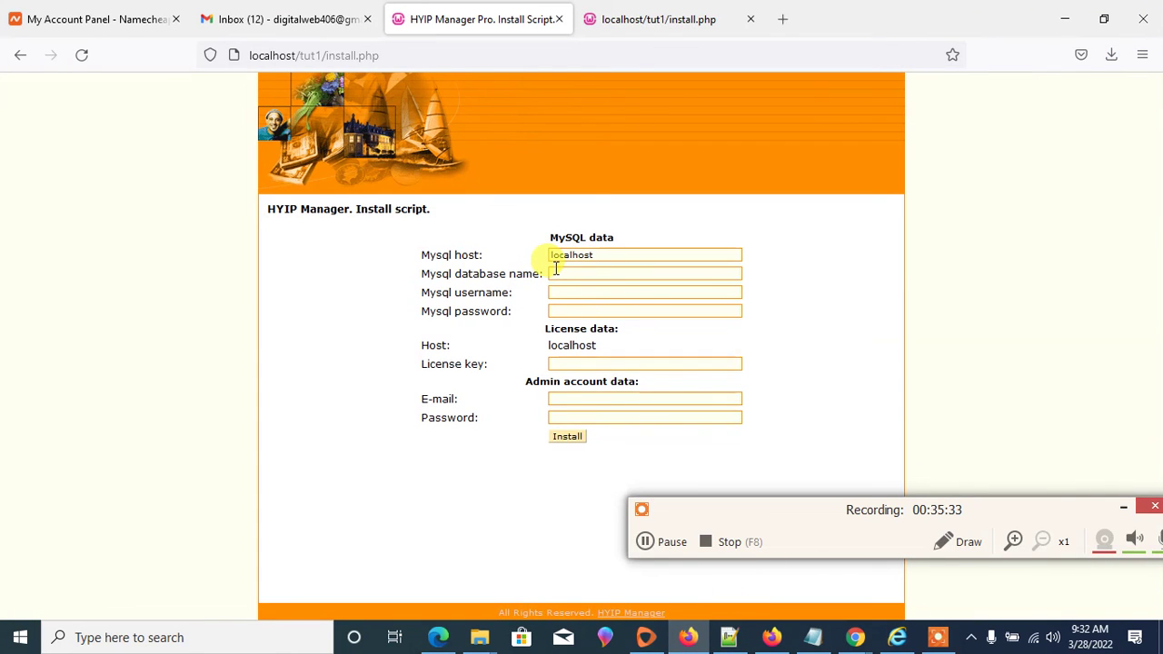
pyautogui.click(687, 636)
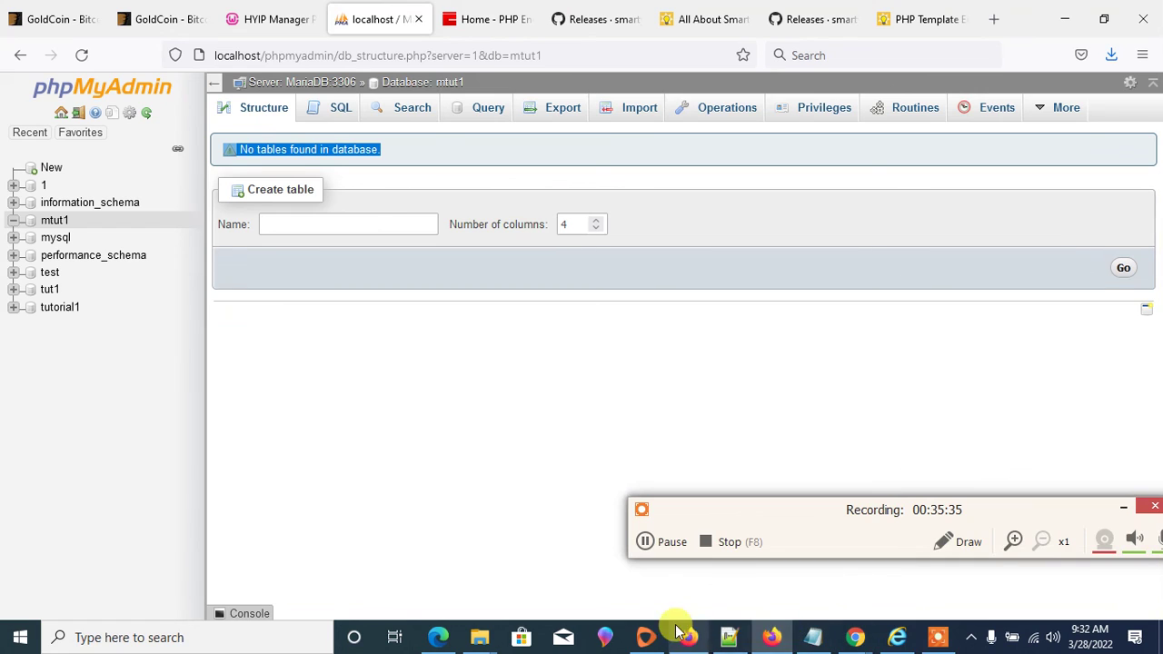
pyautogui.click(289, 19)
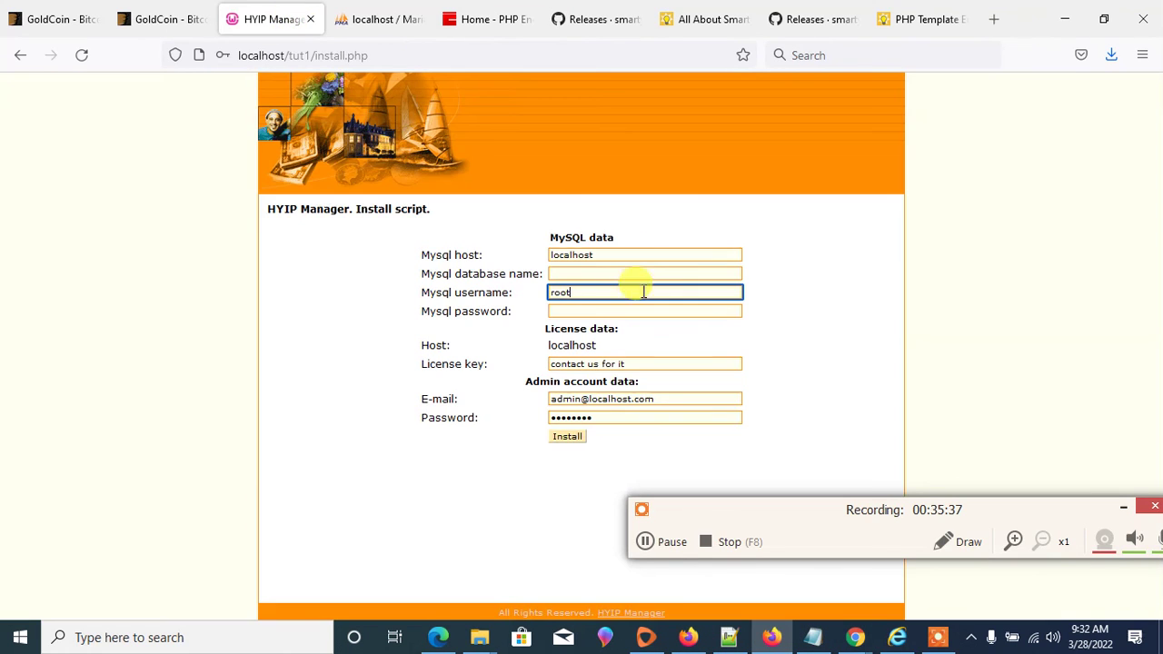
# - Paste mtut1 into the install form's MySQL database name field
pyautogui.click(586, 273)
pyautogui.rightClick(589, 275)
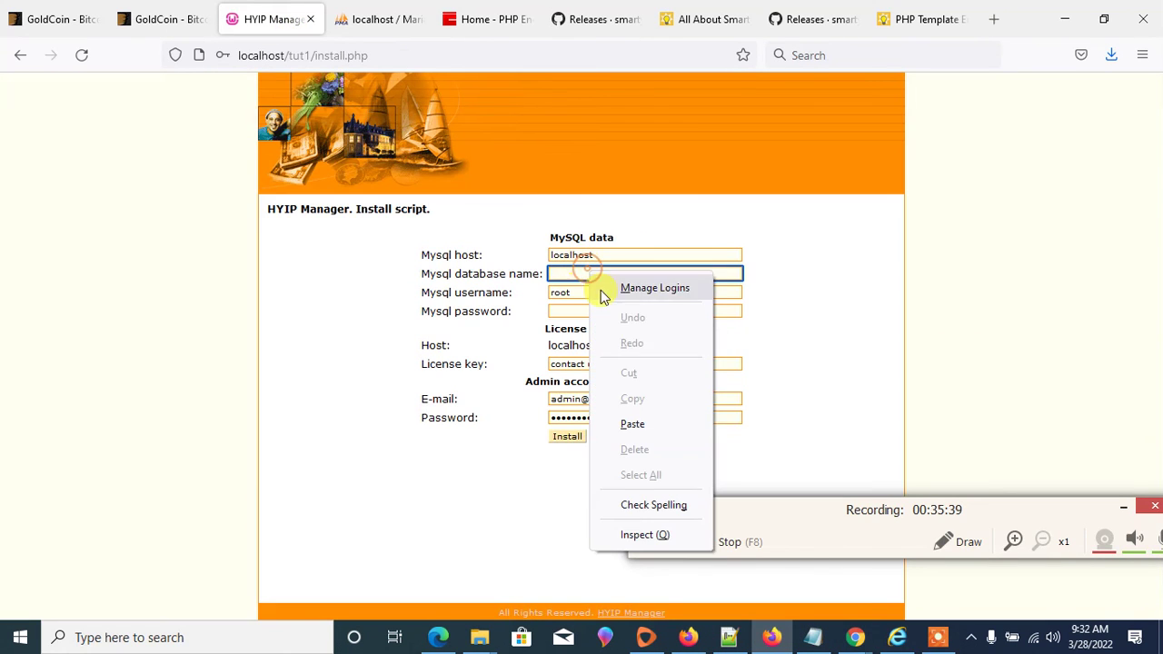
pyautogui.click(634, 424)
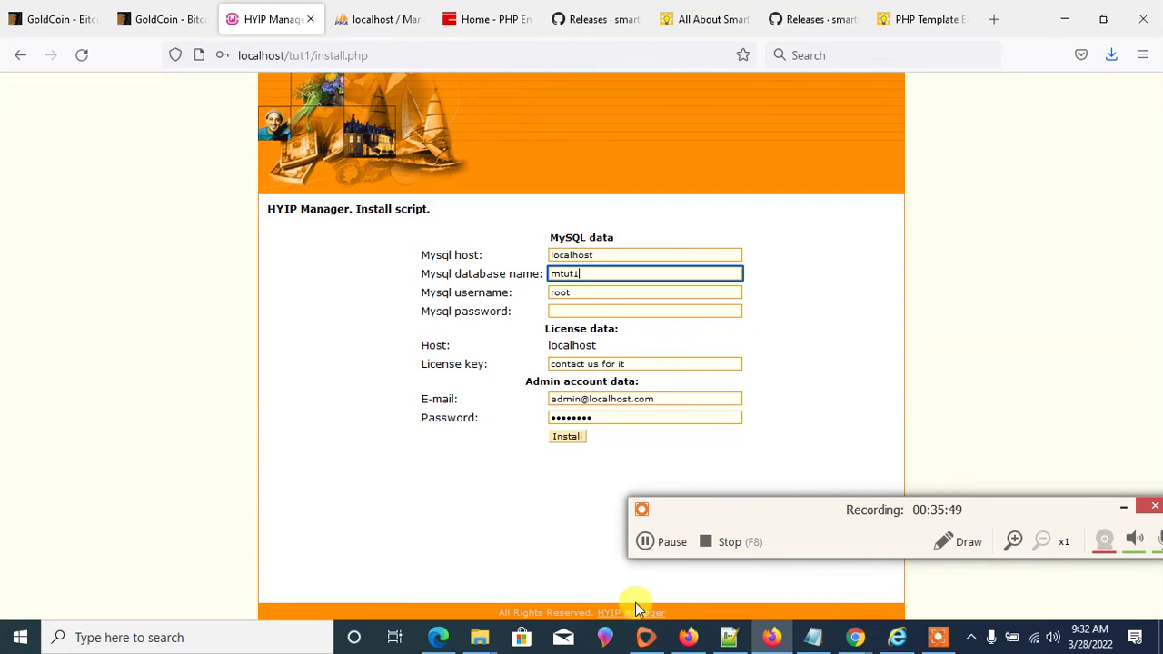
pyautogui.click(354, 19)
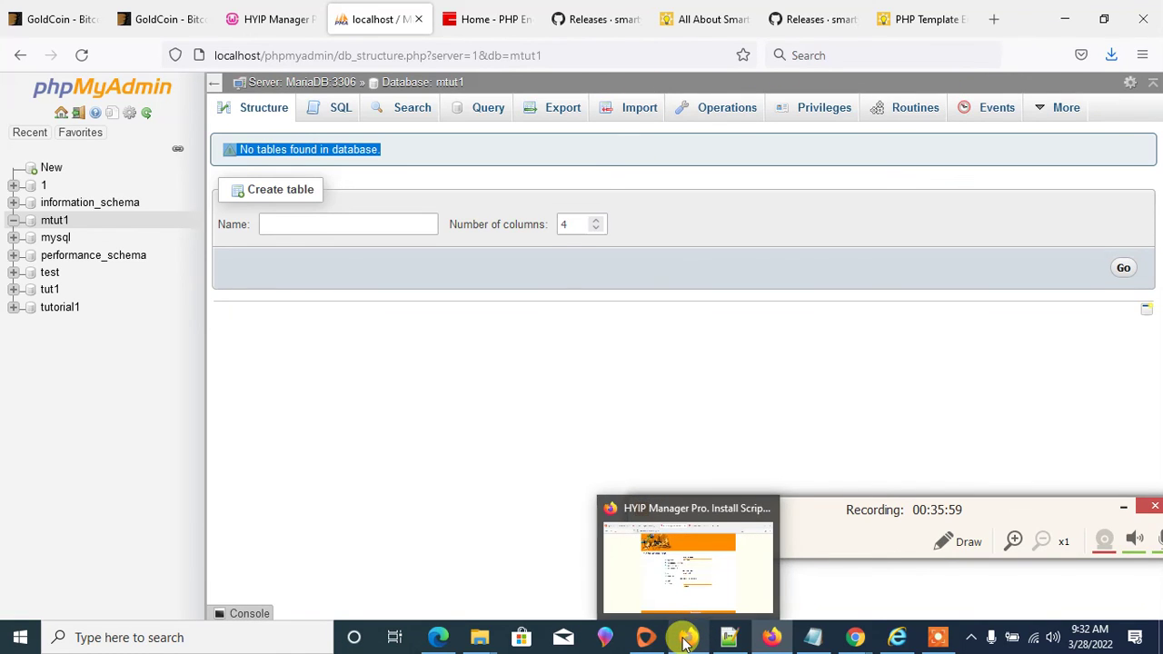
pyautogui.click(268, 16)
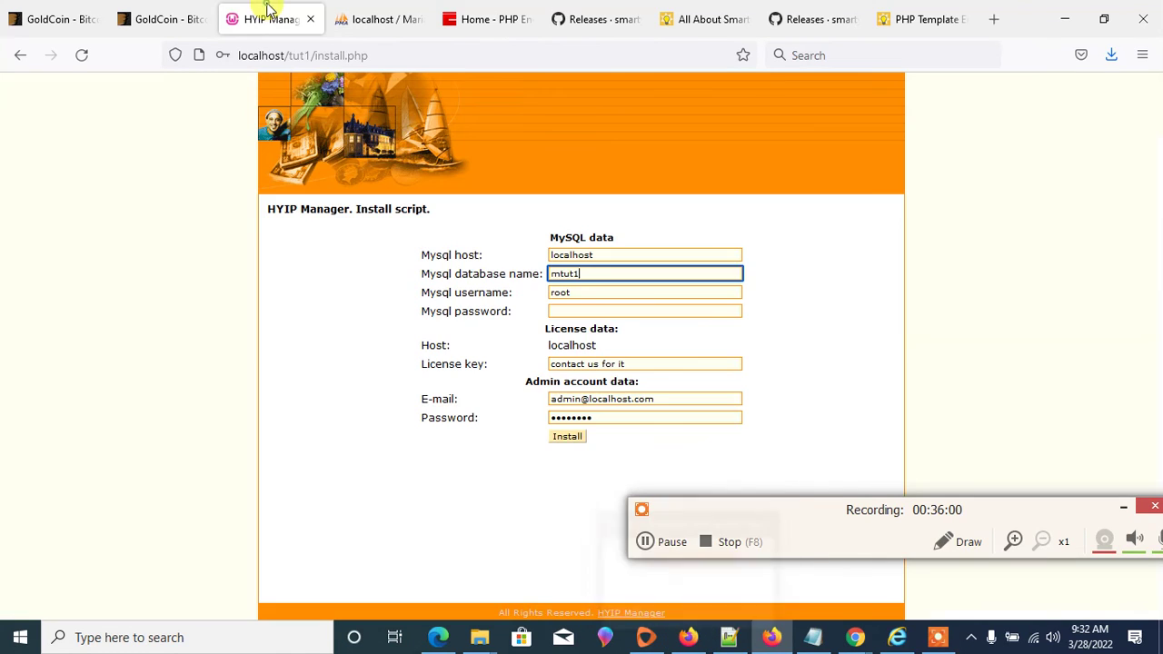
# - Run the installation, decline saving the login, and copy the stat_password error line
pyautogui.click(572, 438)
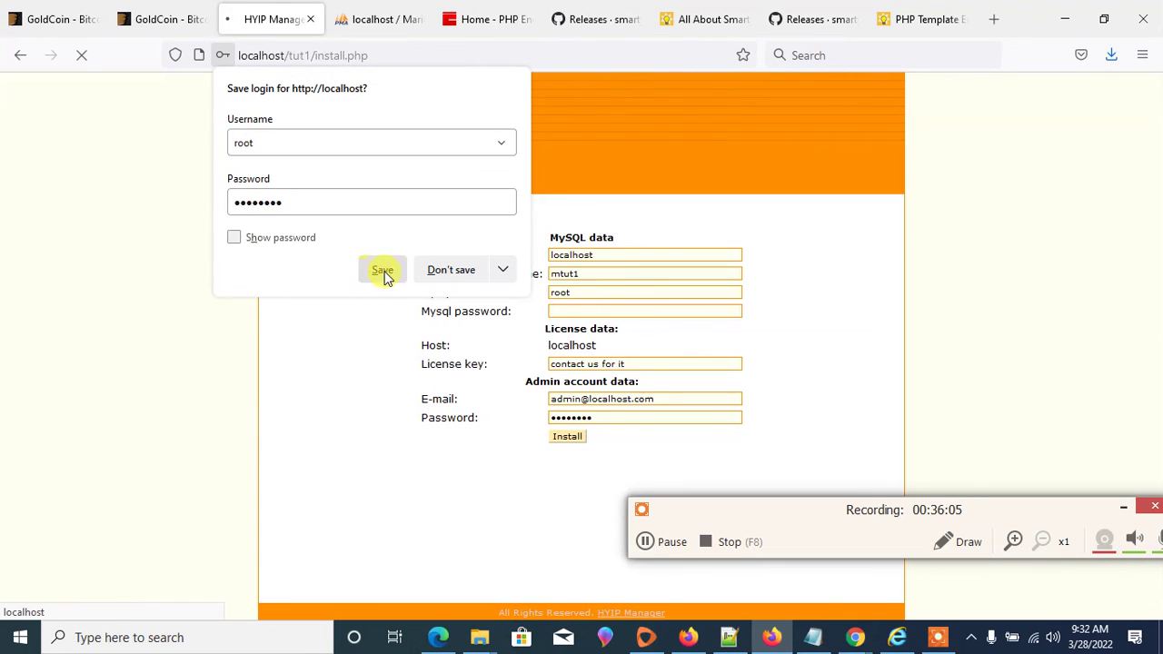
pyautogui.click(447, 270)
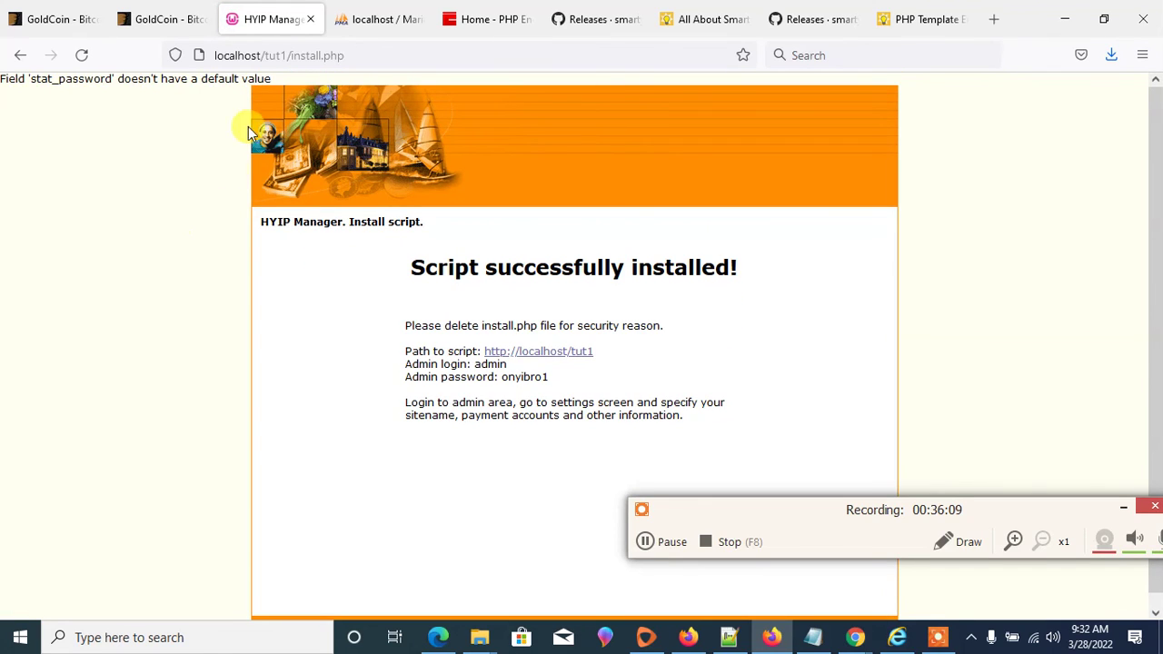
pyautogui.moveTo(271, 78); pyautogui.dragTo(45, 72)
pyautogui.rightClick(46, 72)
pyautogui.click(83, 92)
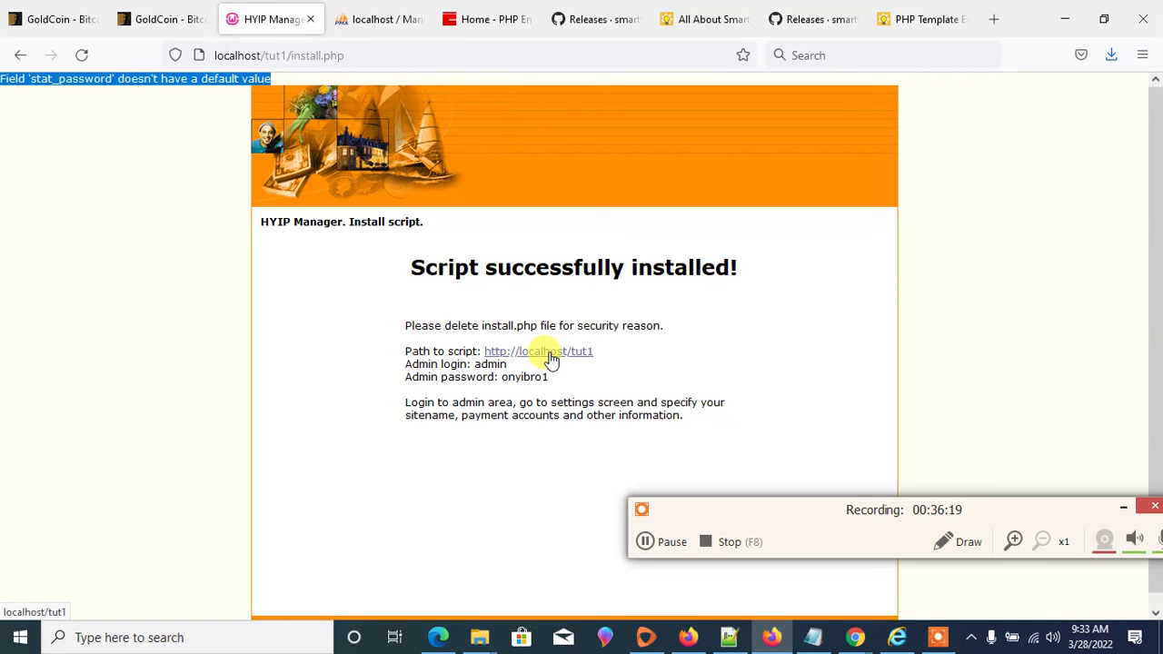
# - Open the installed site at localhost/tut1 from the success page link
pyautogui.moveTo(473, 364); pyautogui.dragTo(420, 366)
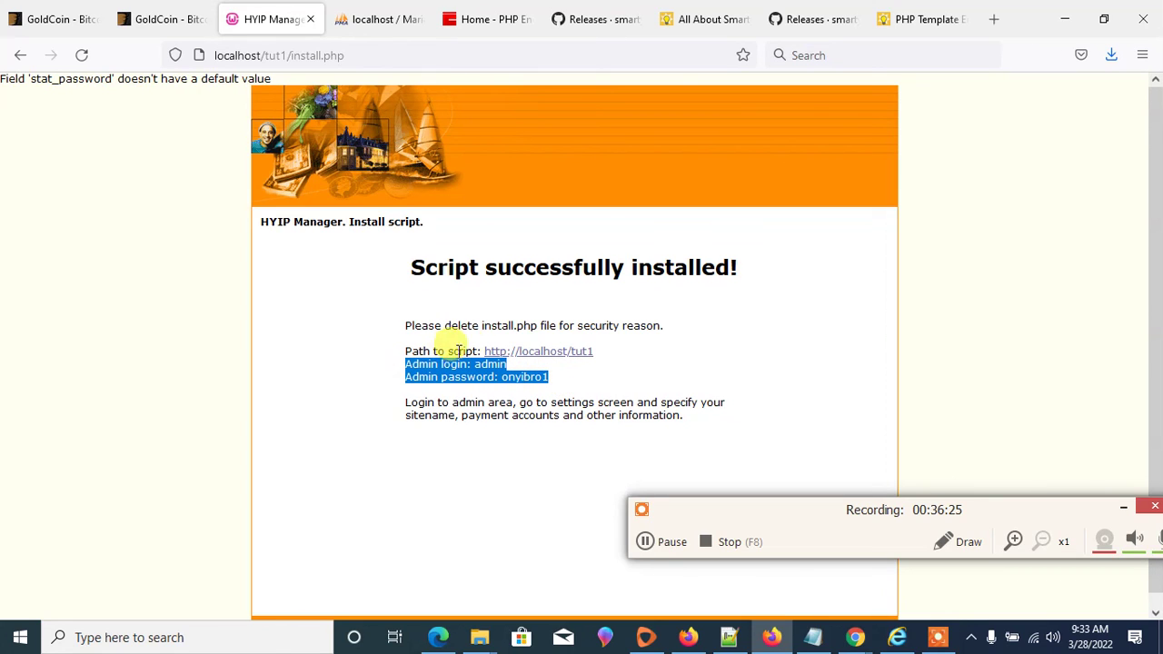
pyautogui.click(567, 353)
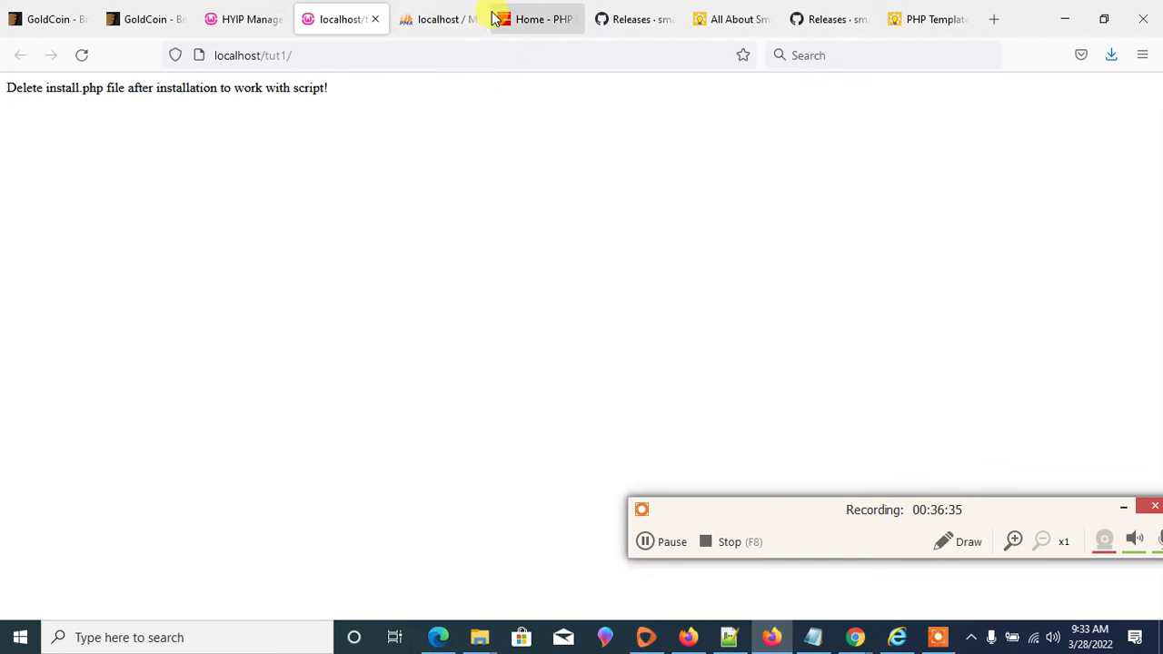
pyautogui.click(509, 19)
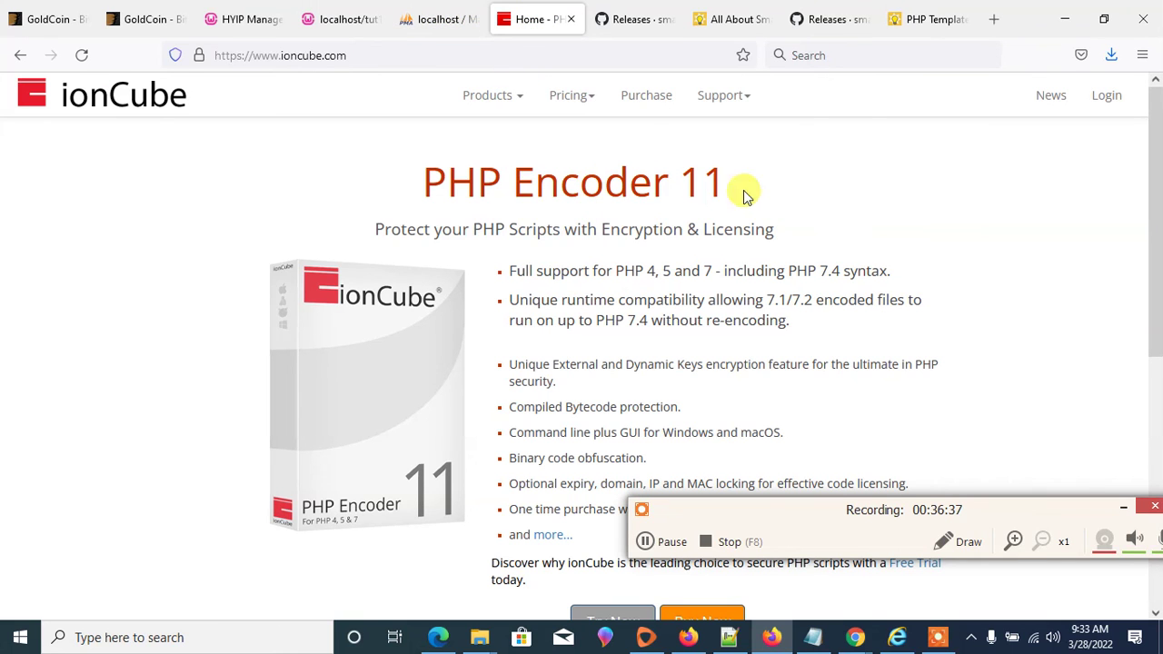
# - Search the web for the pasted "Field 'stat_password' doesn't have a default value" error
pyautogui.scroll(-2, 727, 182)
pyautogui.scroll(-3, 727, 182)
pyautogui.scroll(4, 727, 179)
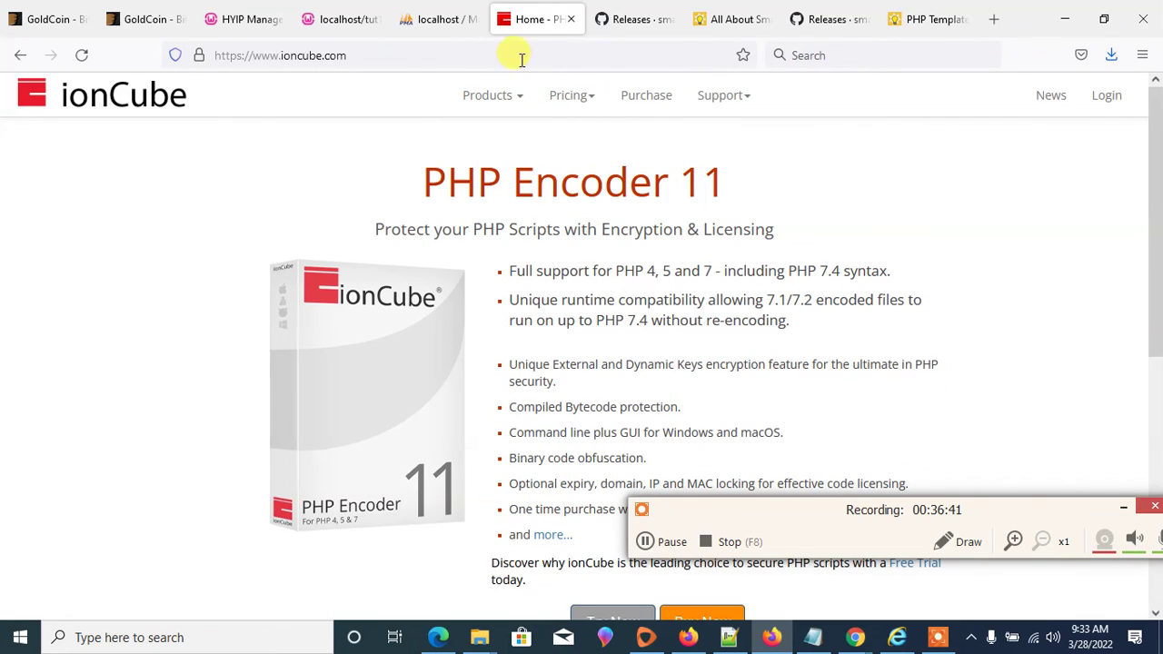
pyautogui.moveTo(495, 101)
pyautogui.click(379, 52)
pyautogui.rightClick(381, 55)
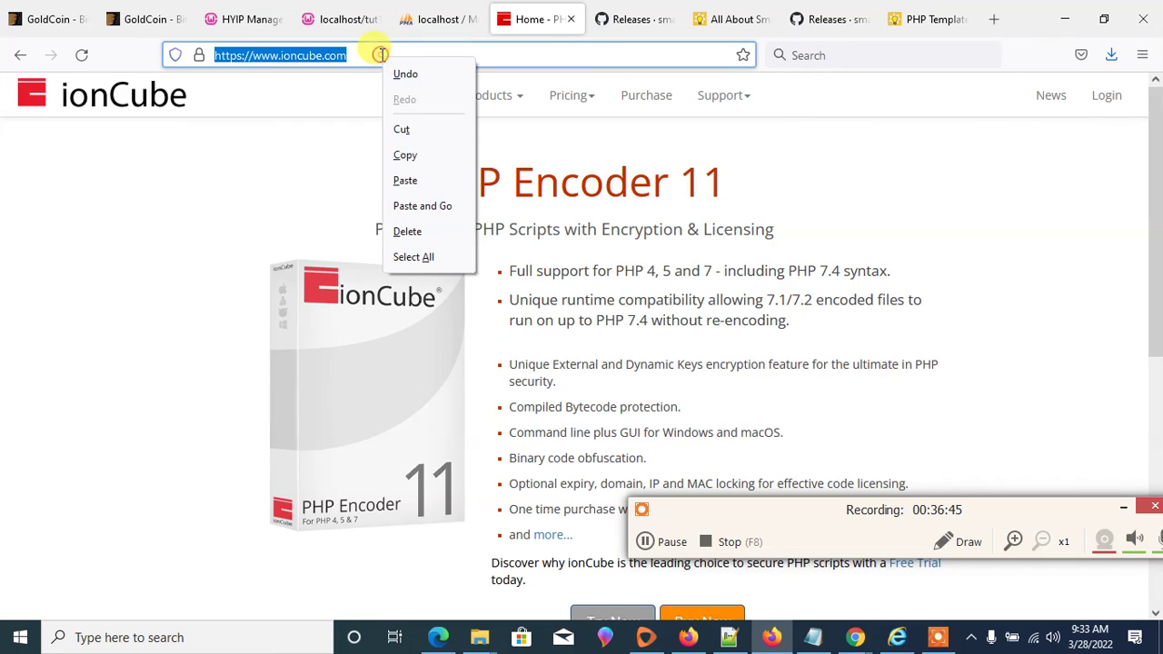
pyautogui.click(445, 181)
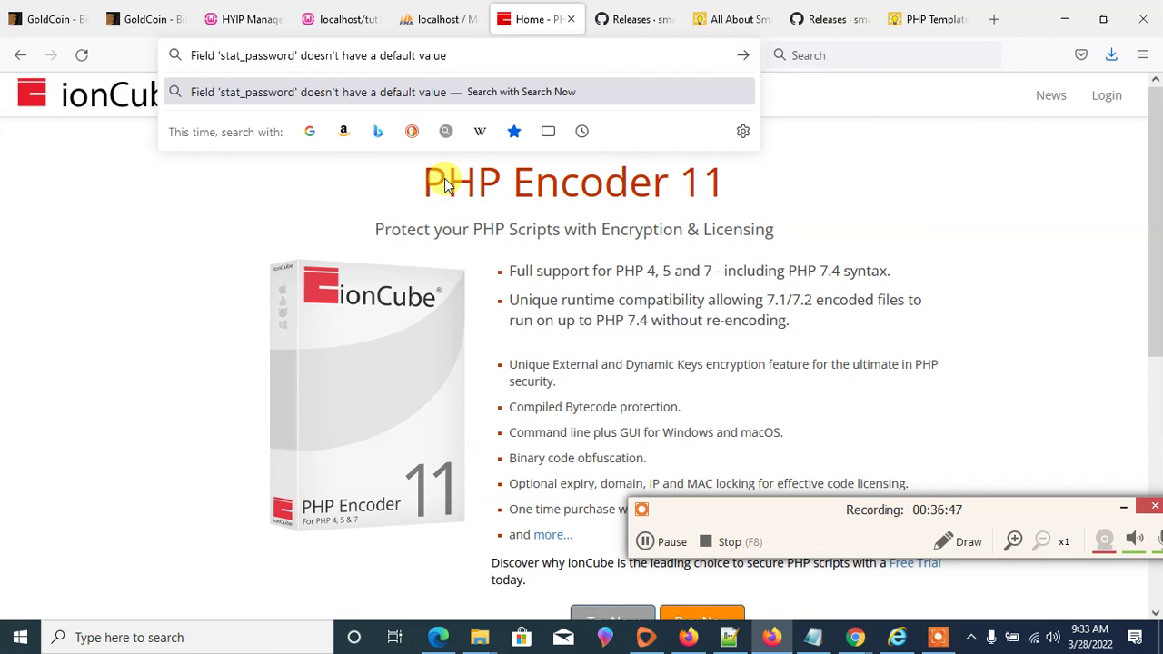
pyautogui.press('Return')
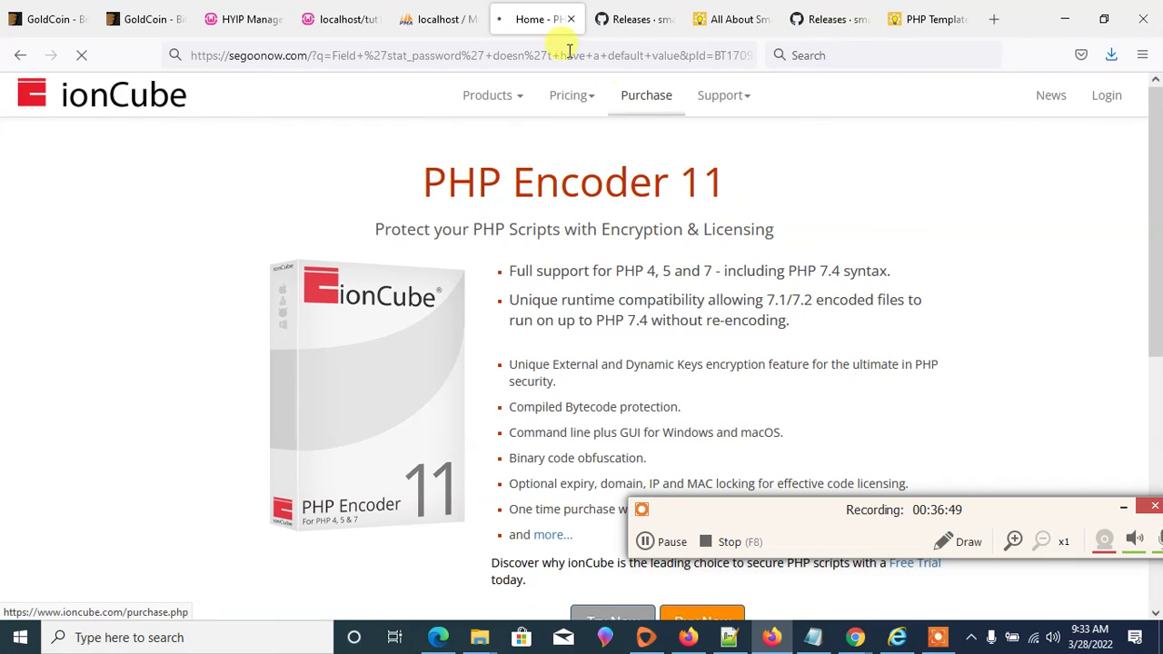
# - Return to the localhost/tut1 tab and bring the tut1 folder window forward
pyautogui.click(409, 19)
pyautogui.click(330, 20)
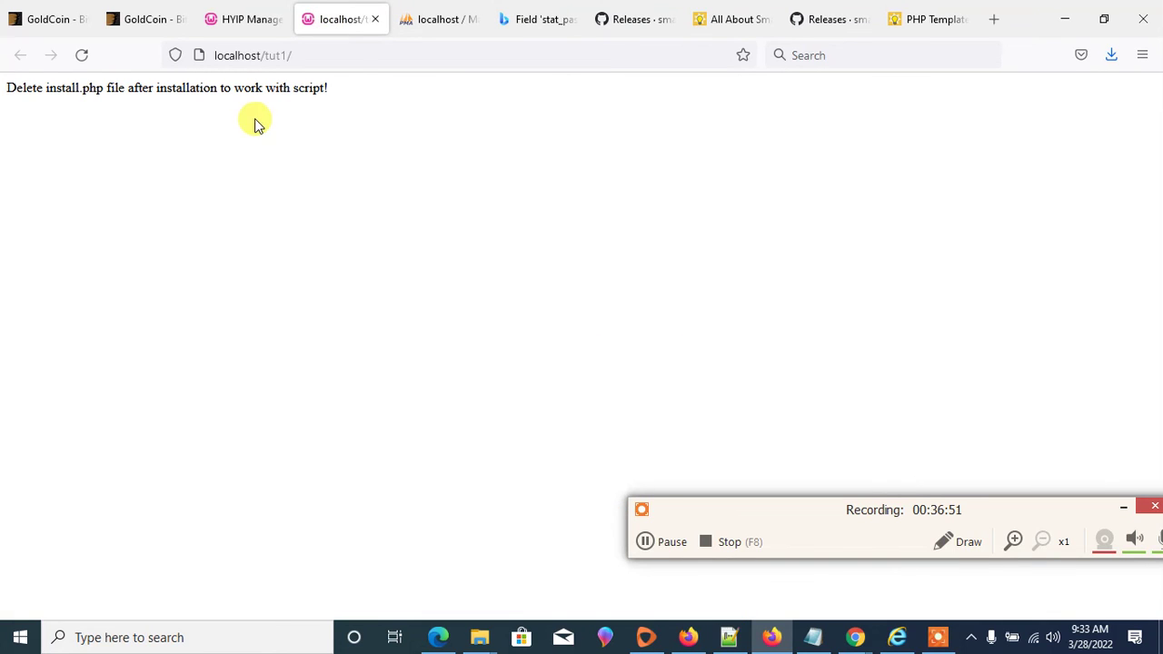
pyautogui.moveTo(478, 636)
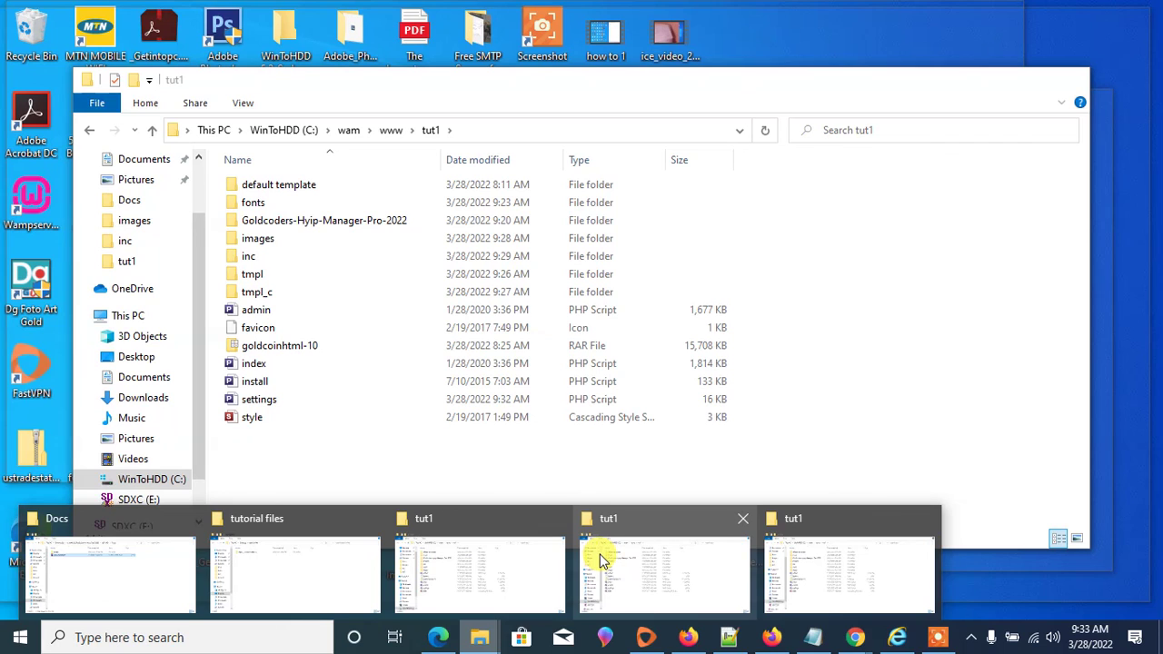
pyautogui.click(645, 556)
# - Rename the tut1 install file to 'install deleted', then return to Firefox
pyautogui.click(260, 385)
pyautogui.rightClick(261, 386)
pyautogui.click(318, 345)
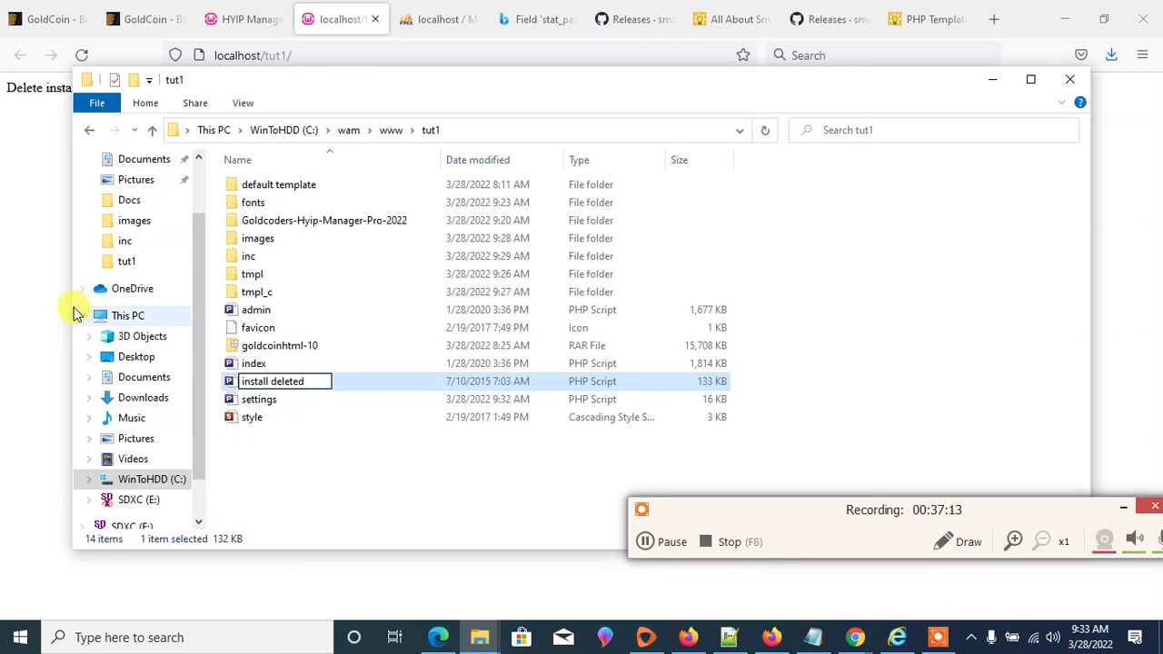
pyautogui.click(329, 309)
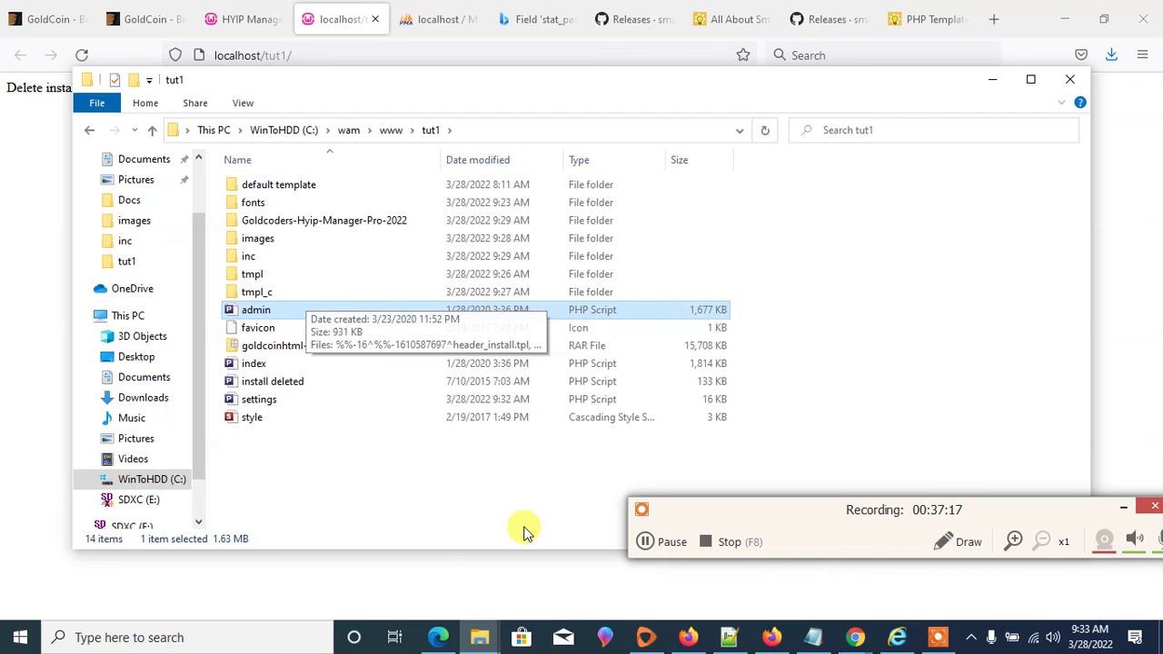
pyautogui.click(454, 582)
pyautogui.click(386, 53)
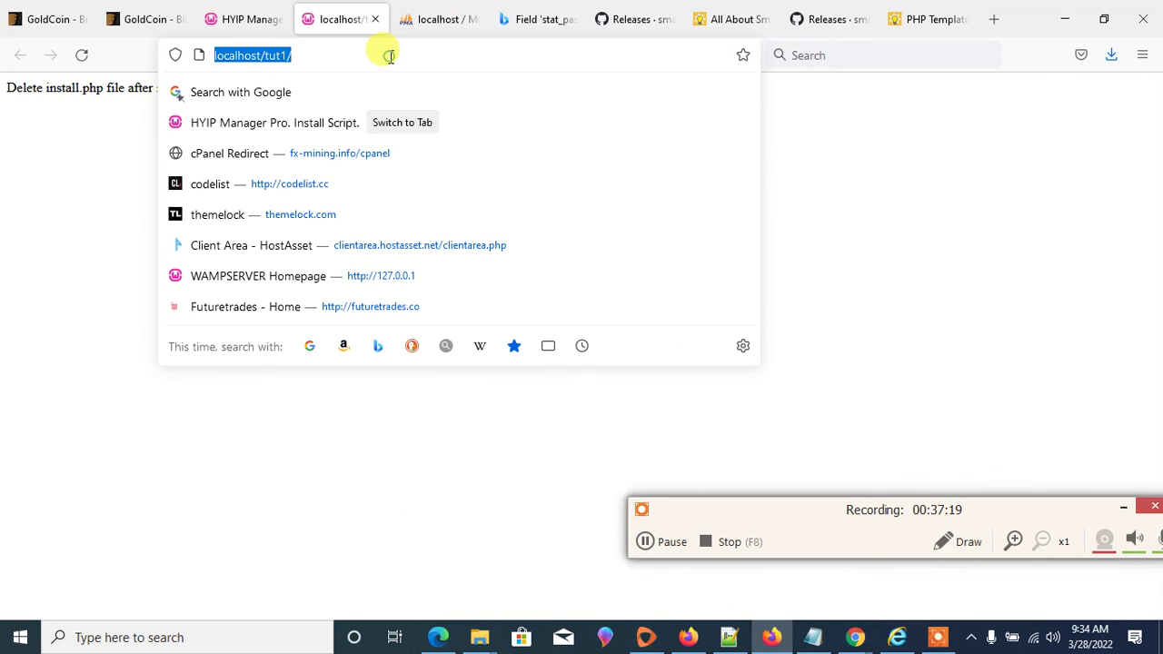
pyautogui.press('Return')
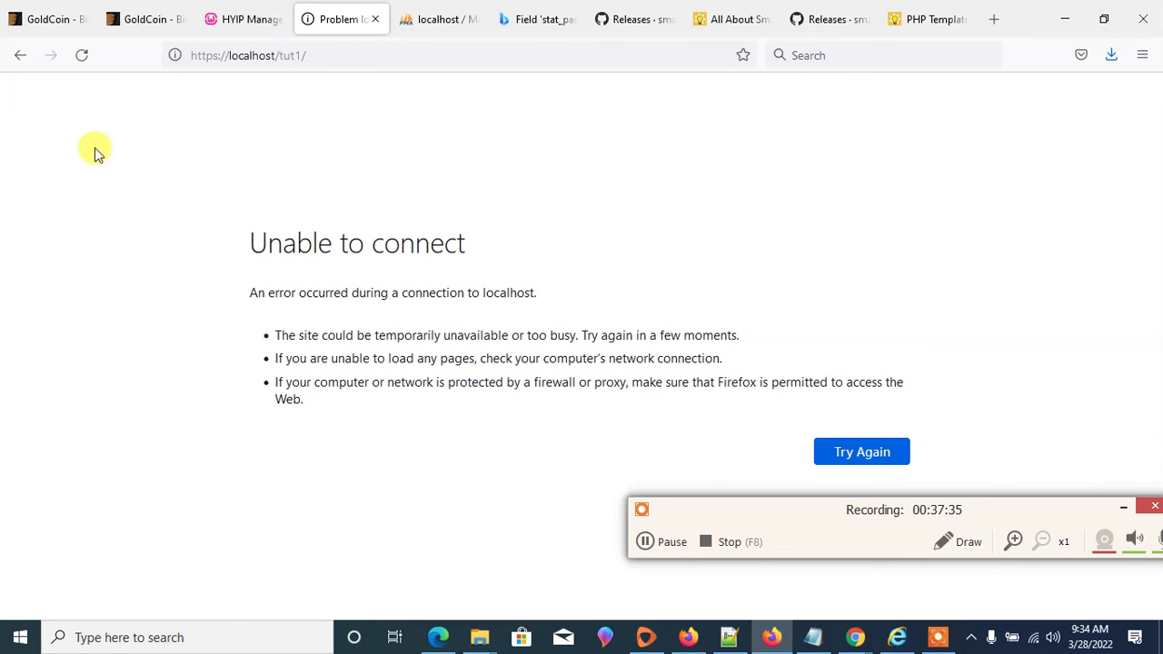
pyautogui.click(222, 57)
pyautogui.click(225, 56)
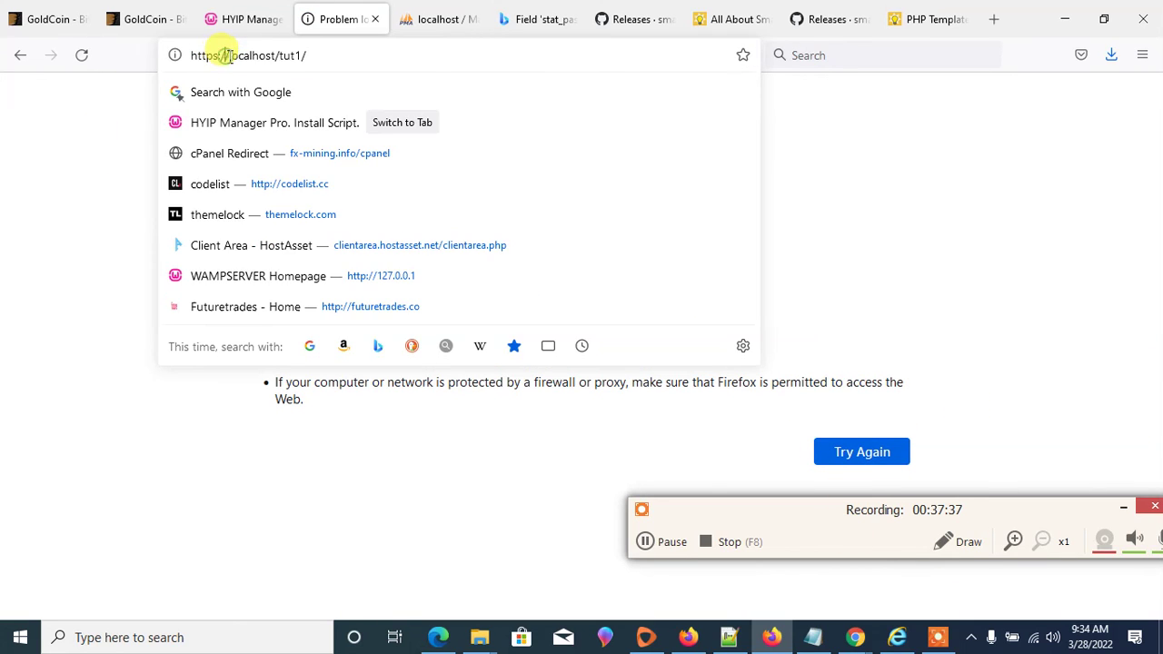
pyautogui.moveTo(229, 55); pyautogui.dragTo(171, 52)
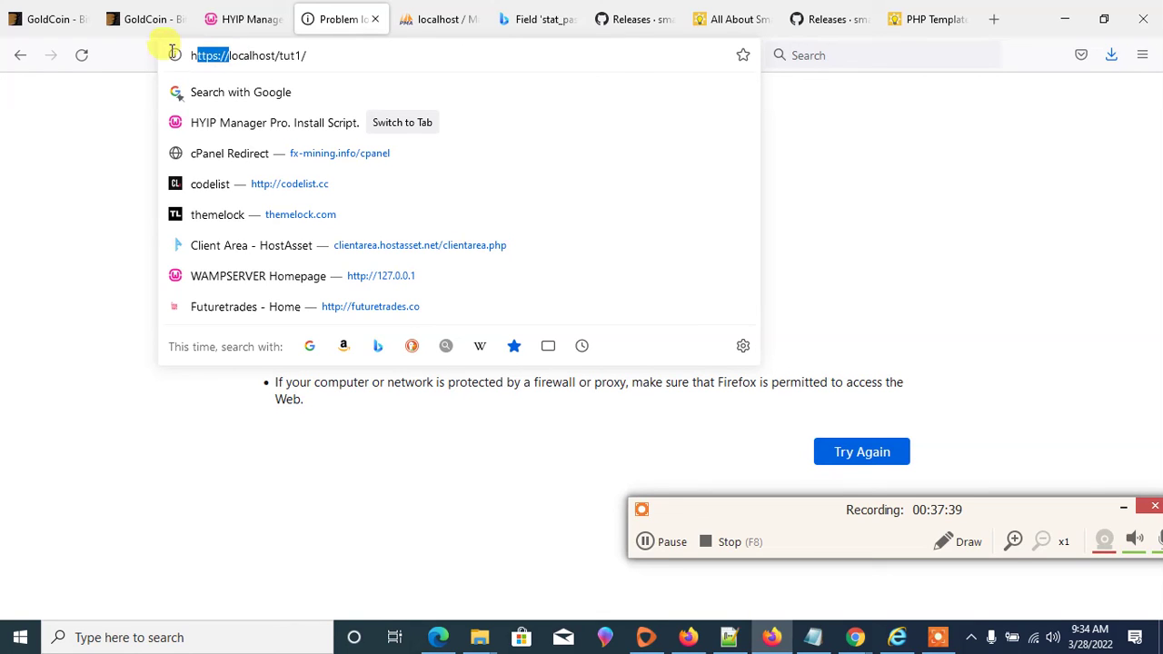
pyautogui.press('BackSpace')
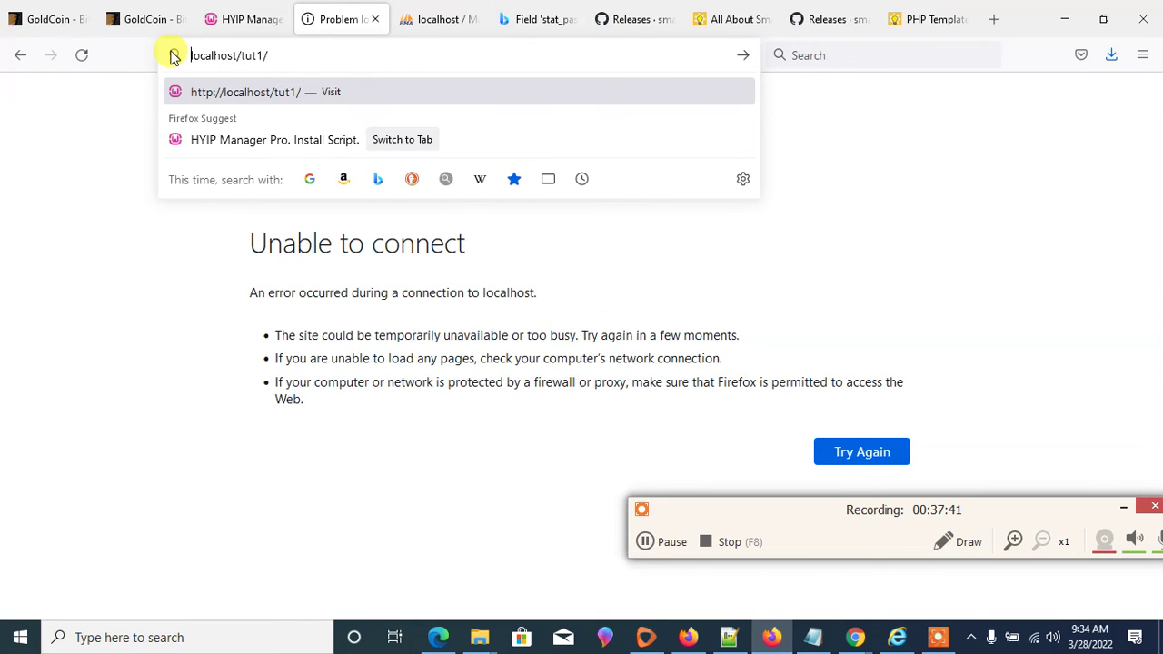
pyautogui.click(974, 639)
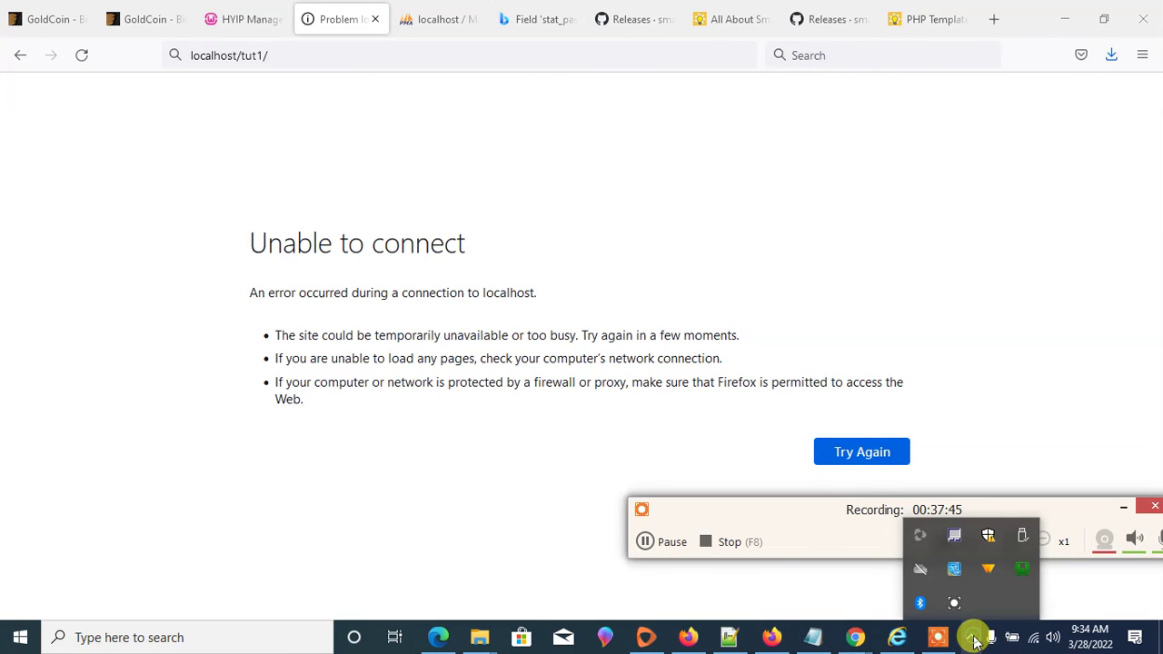